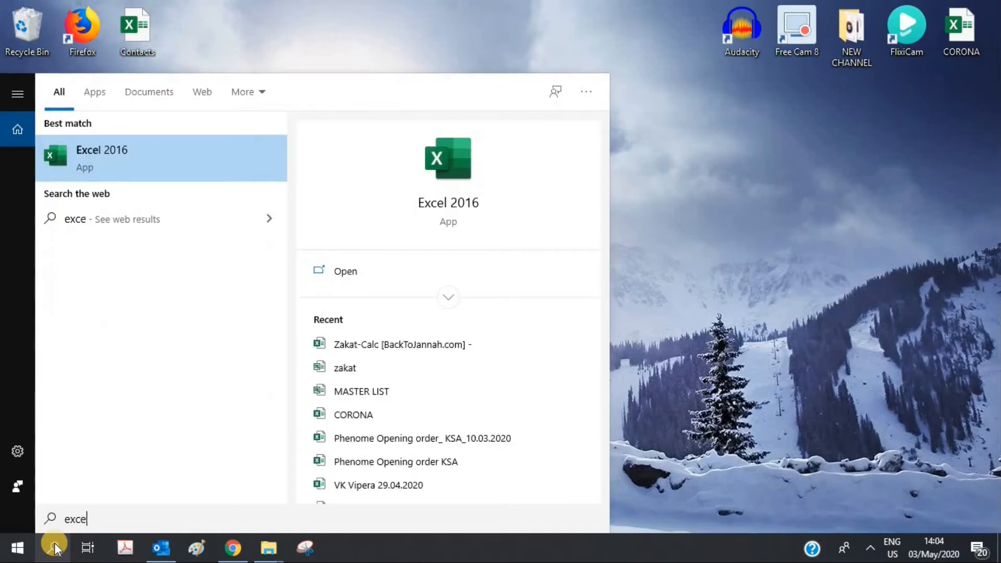
Step: Launch Excel 2016 and scroll through the New page template gallery
{"action": "left_click", "coordinate": [101, 152]}
{"action": "left_click", "coordinate": [58, 199]}
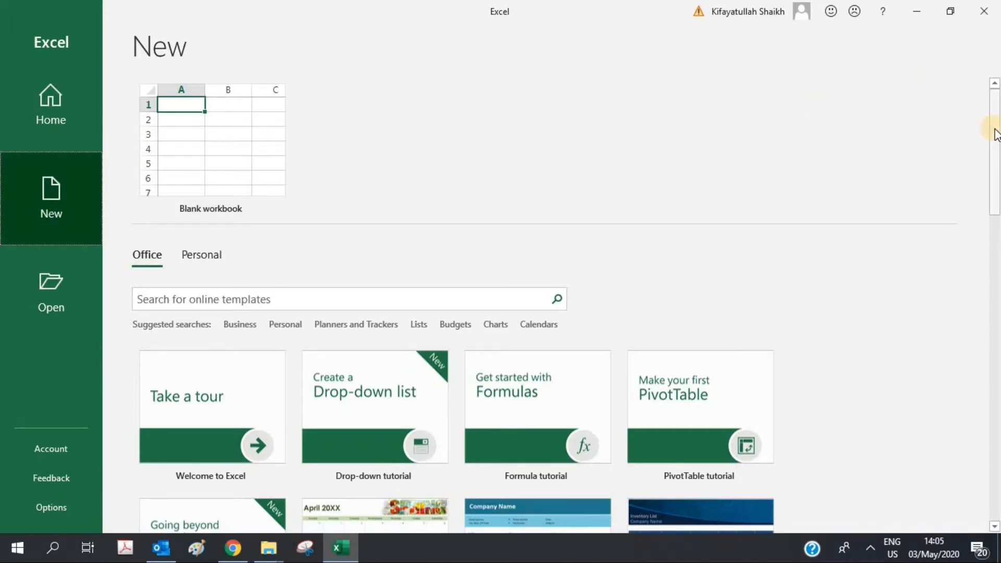
{"action": "left_click_drag", "start_coordinate": [995, 127], "coordinate": [998, 226]}
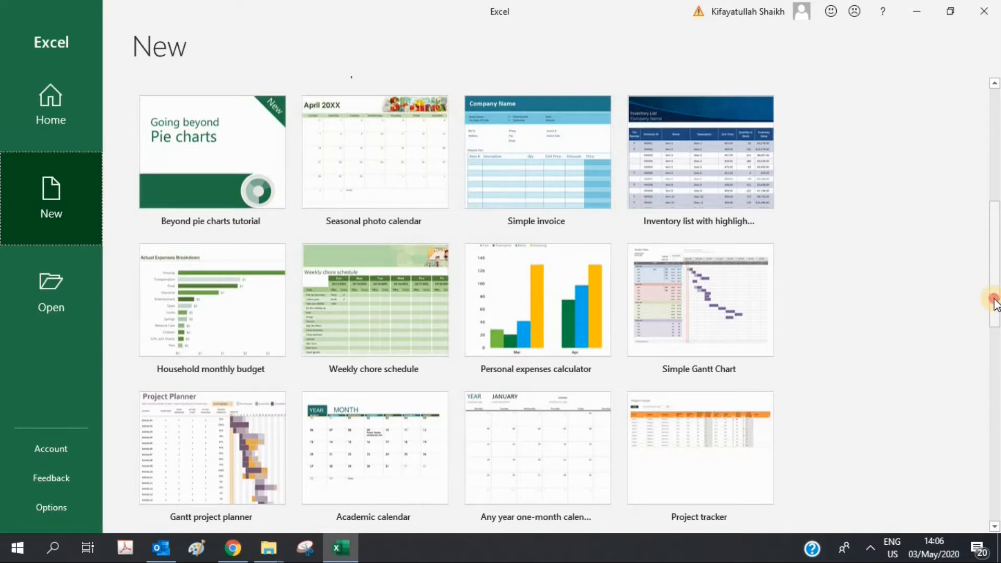
{"action": "left_click_drag", "start_coordinate": [995, 292], "coordinate": [956, 134]}
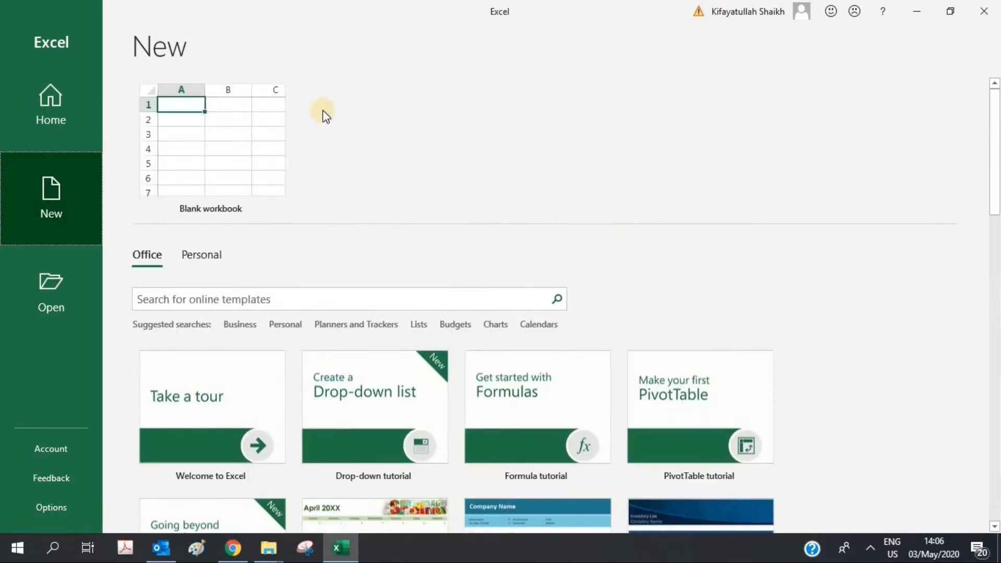
Step: Create a blank workbook and enter 'ABC Electronics Company' in cell A1
{"action": "left_click", "coordinate": [241, 135]}
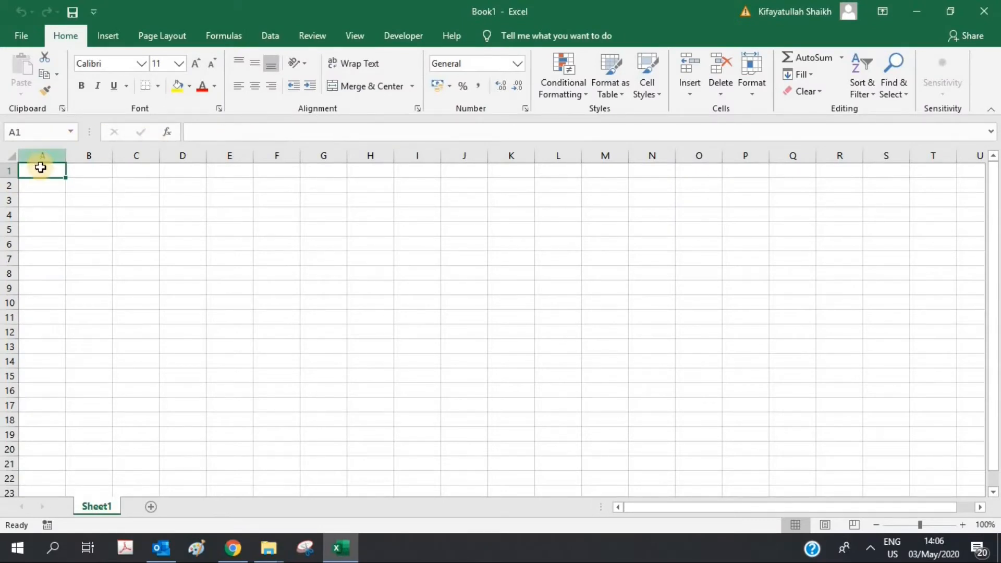
{"action": "type", "text": "ABC"}
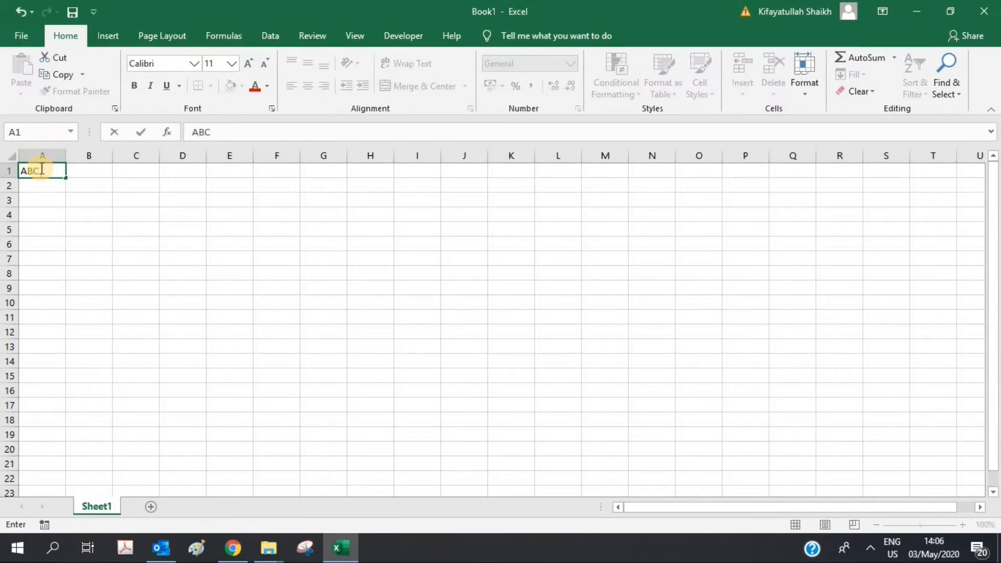
{"action": "type", "text": " Electronic"}
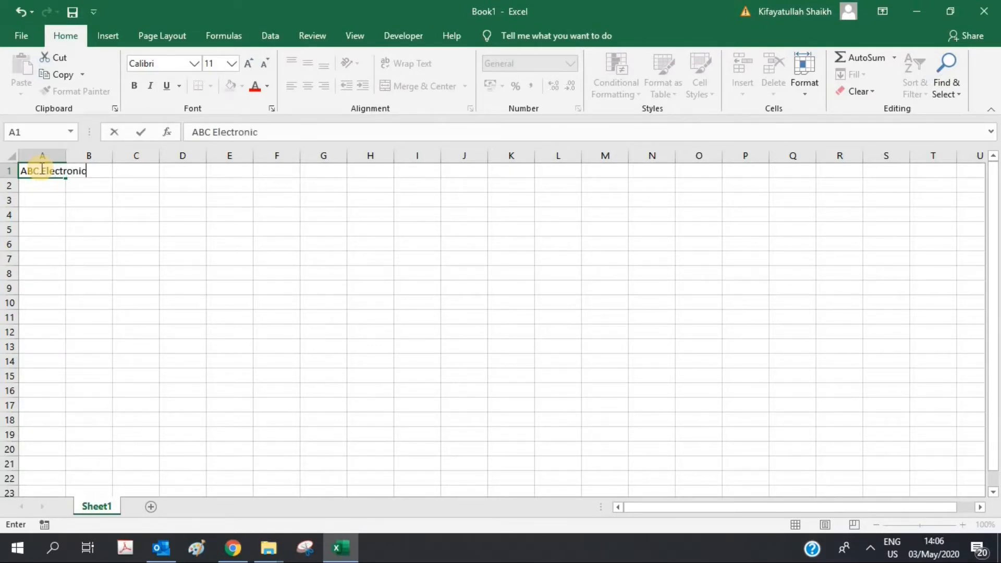
{"action": "type", "text": "s Company"}
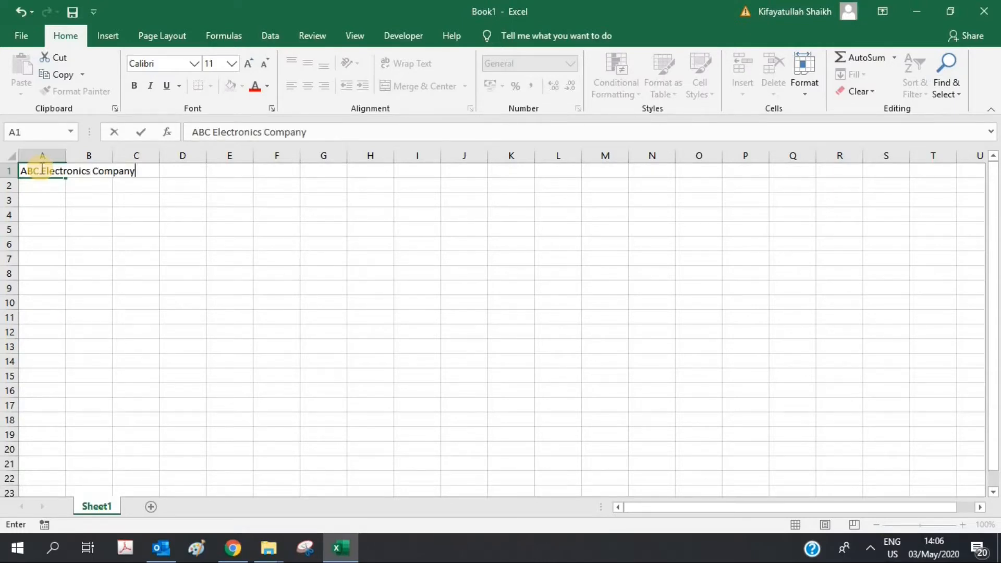
{"action": "key", "text": "Return"}
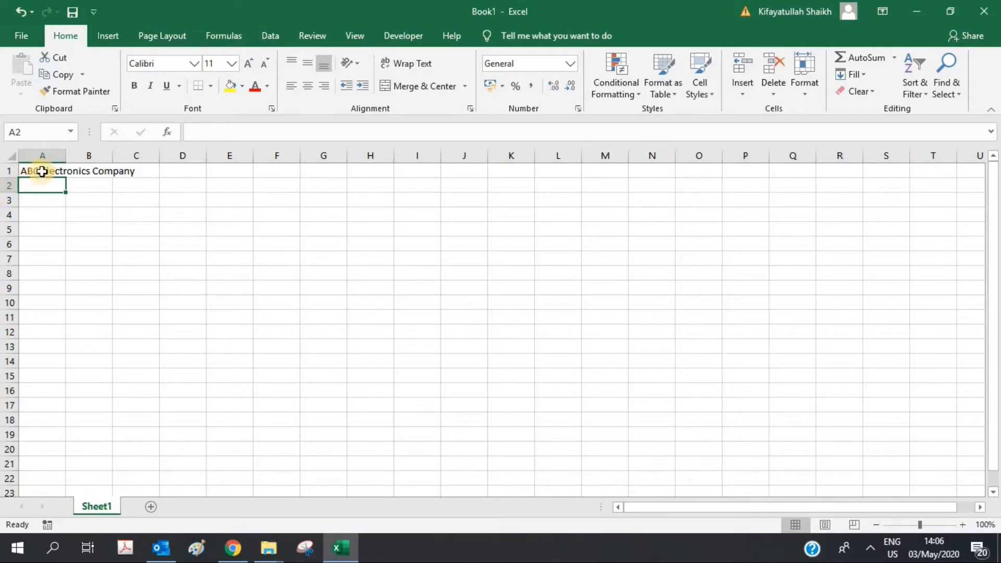
Step: Enter 'Sales' in cell B1 next to the title
{"action": "left_click", "coordinate": [43, 170]}
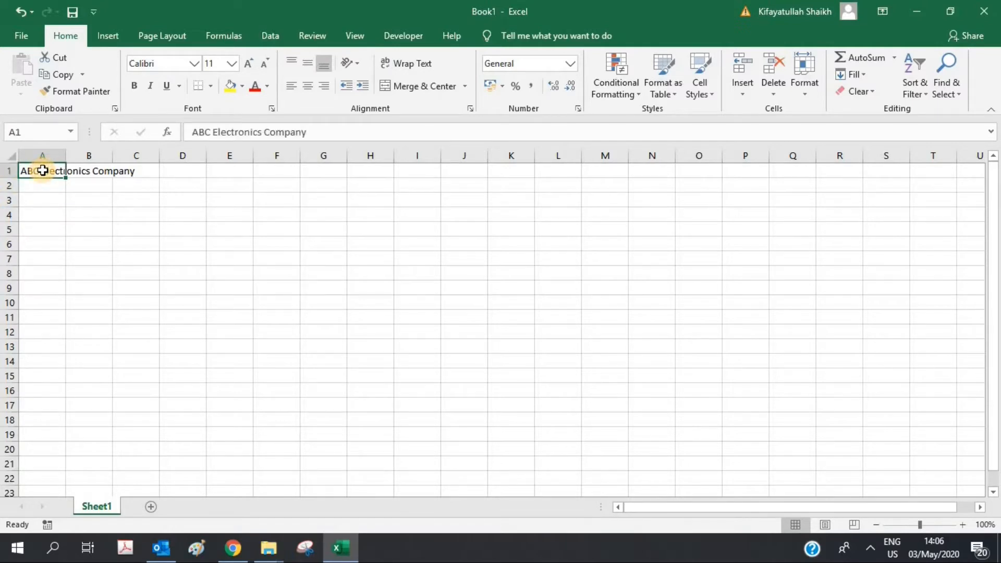
{"action": "left_click", "coordinate": [91, 174]}
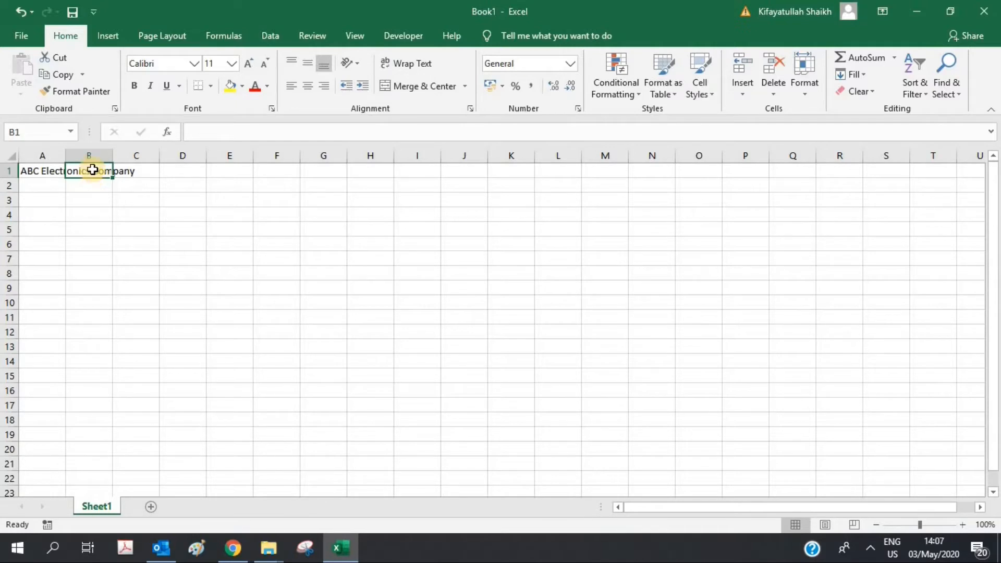
{"action": "left_click", "coordinate": [41, 170]}
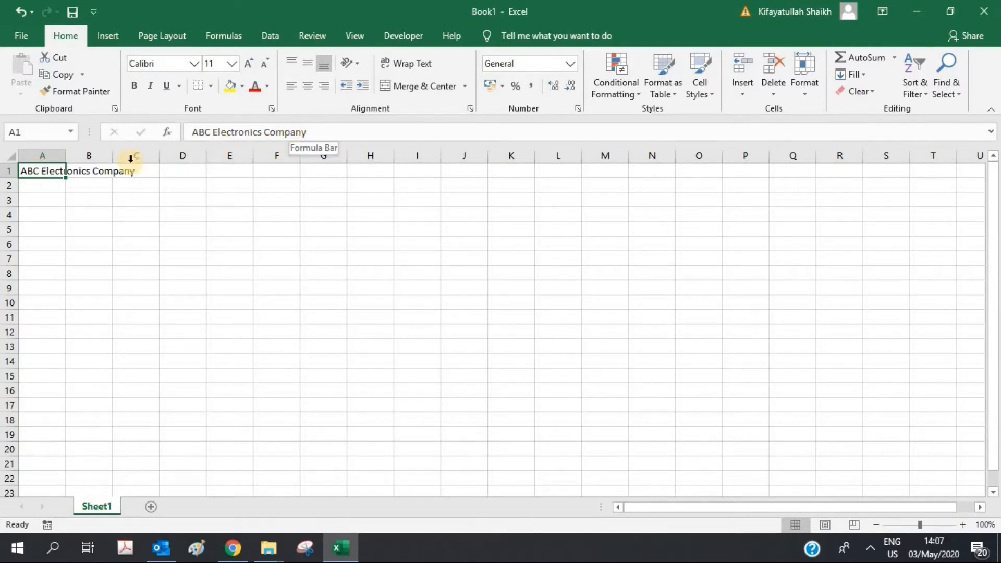
{"action": "left_click", "coordinate": [103, 174]}
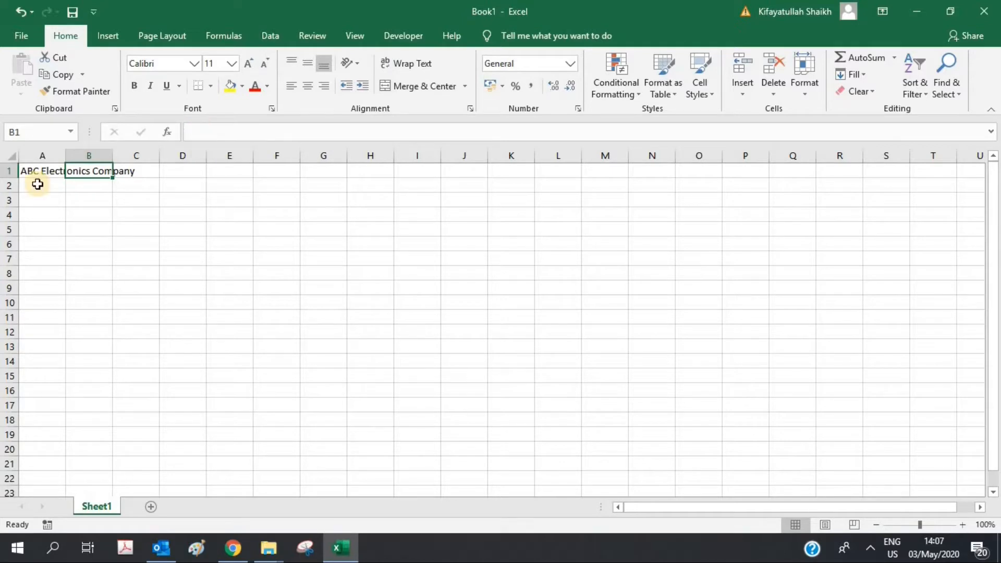
{"action": "type", "text": "Sales"}
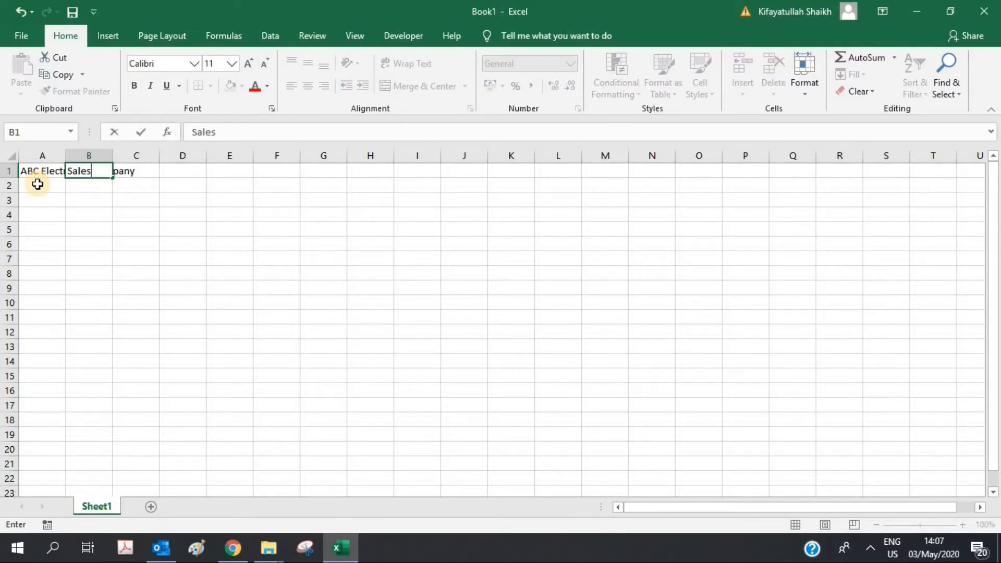
{"action": "key", "text": "Return"}
Step: Inspect B1's Sales entry and compare it with the truncated A1 title
{"action": "left_click", "coordinate": [87, 169]}
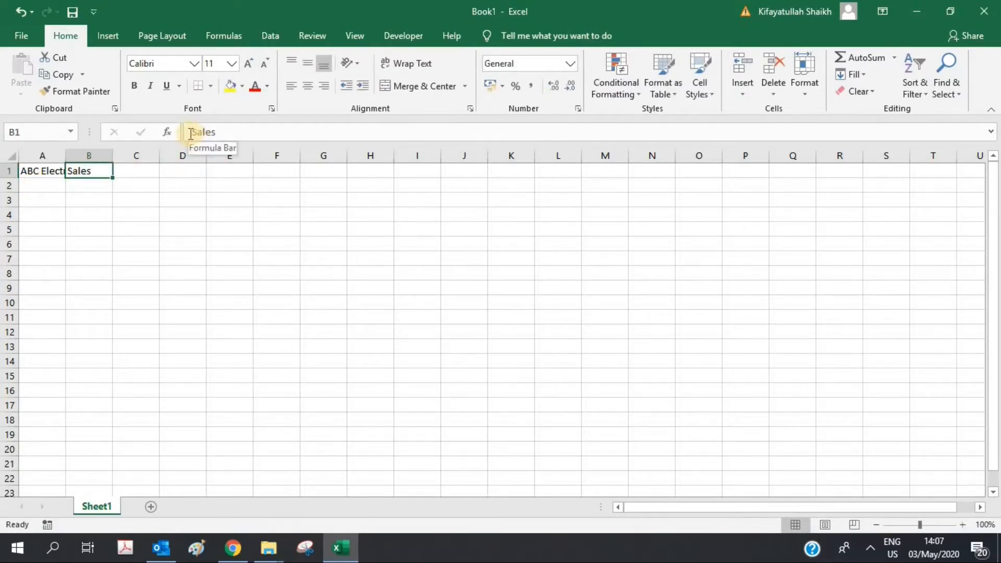
{"action": "left_click_drag", "start_coordinate": [190, 133], "coordinate": [249, 134]}
{"action": "left_click", "coordinate": [181, 204]}
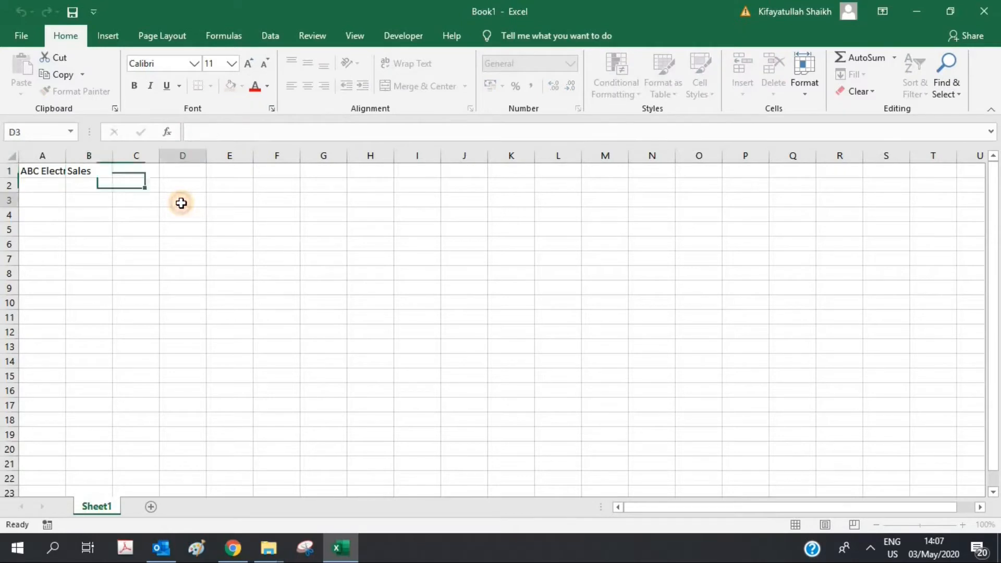
{"action": "left_click", "coordinate": [41, 168]}
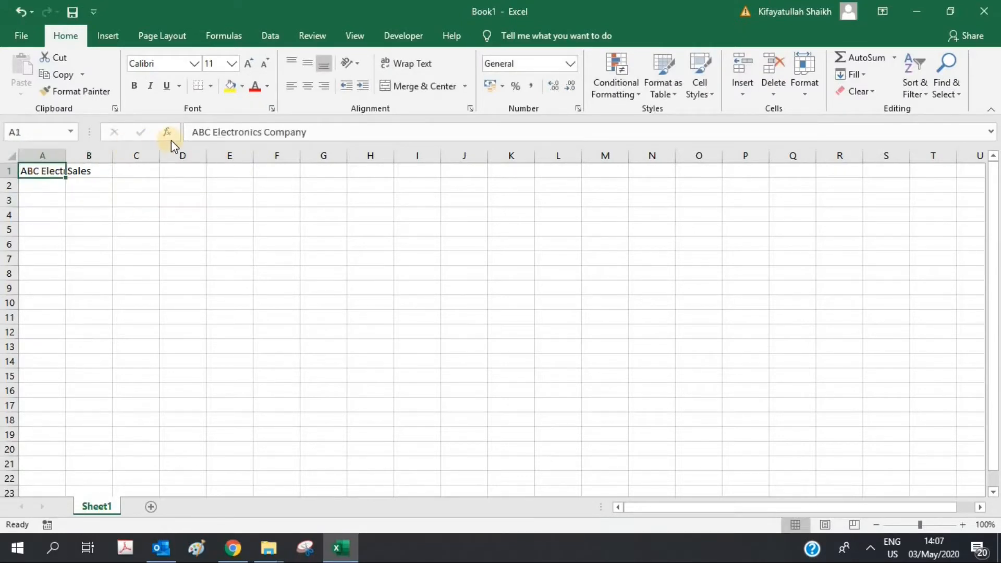
{"action": "left_click", "coordinate": [262, 226]}
{"action": "left_click", "coordinate": [93, 174]}
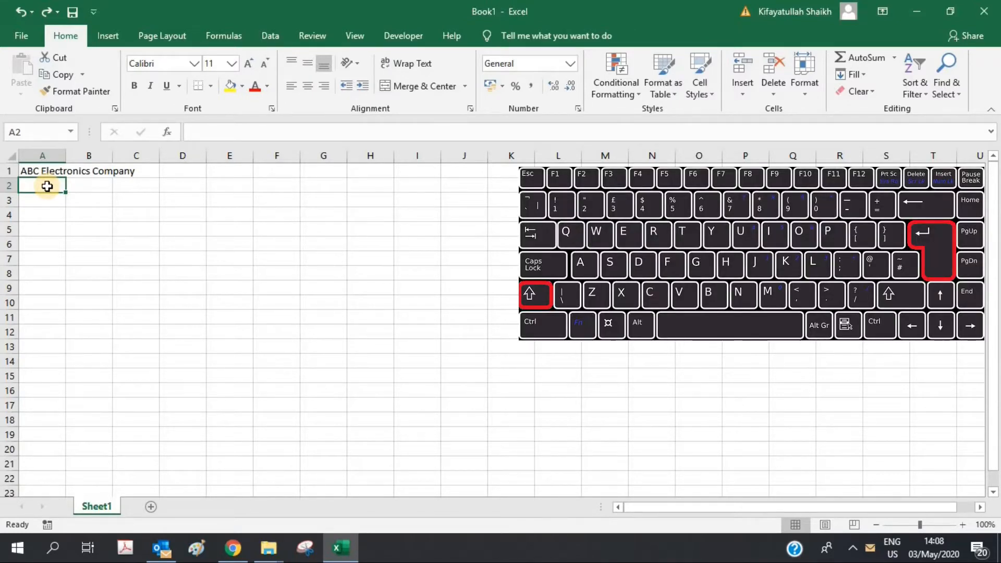
Step: Move along row 1 with Shift+Enter, Tab and Shift+Tab, returning to A1
{"action": "key", "text": "shift+Return"}
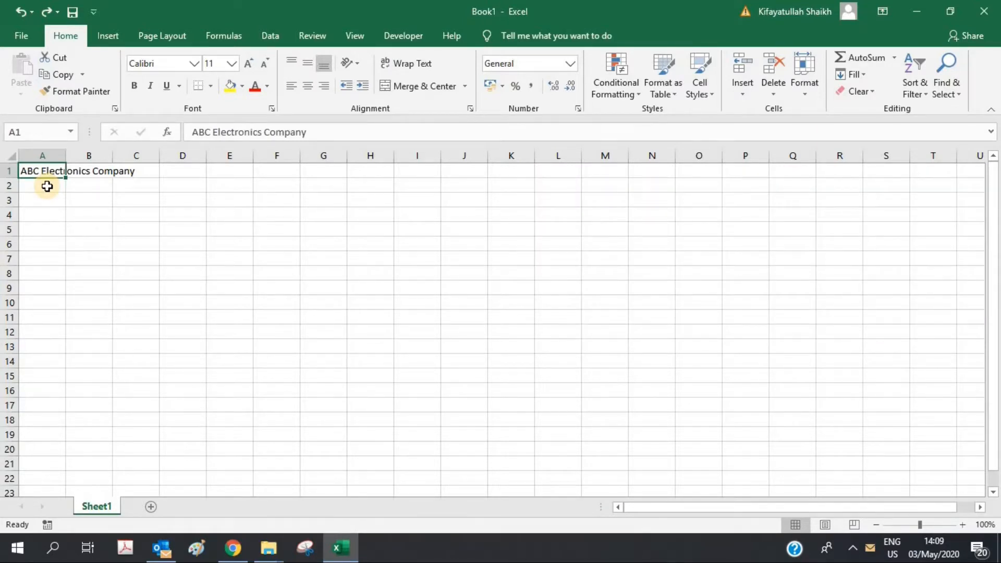
{"action": "key", "text": "Tab"}
{"action": "key", "text": "Tab"}
{"action": "key", "text": "Tab"}
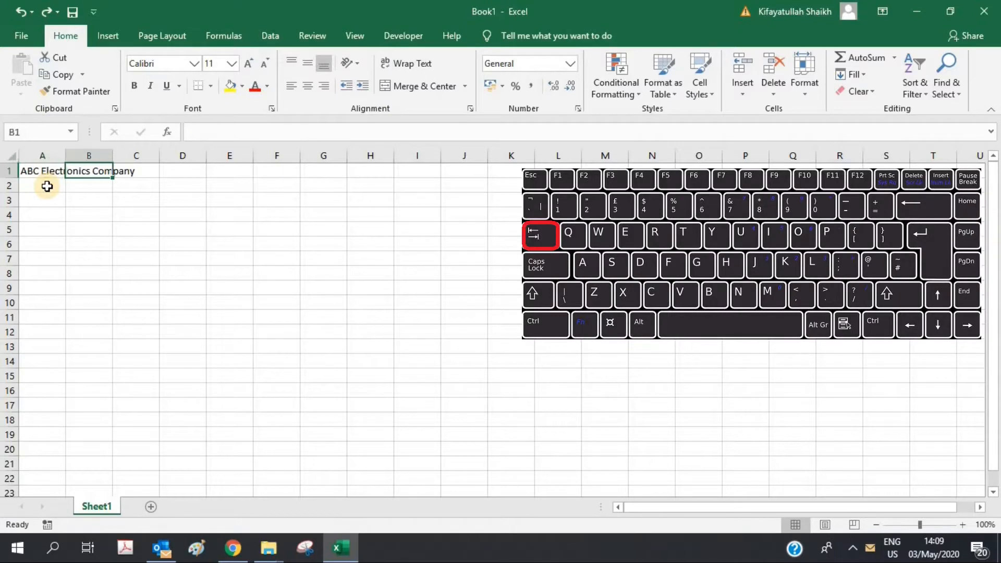
{"action": "key", "text": "Tab"}
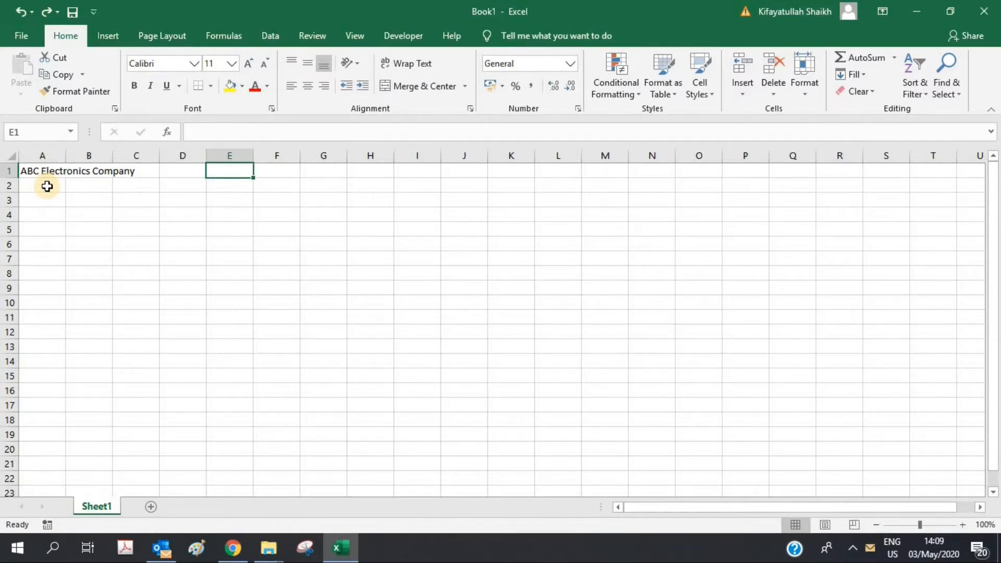
{"action": "key", "text": "shift+Tab"}
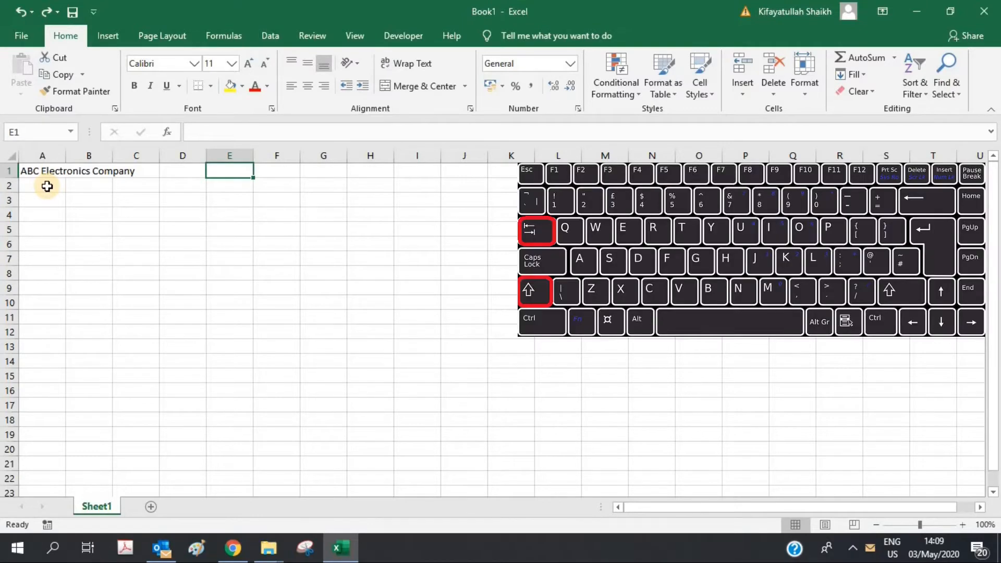
{"action": "key", "text": "shift+Tab"}
{"action": "key", "text": "shift+Tab"}
{"action": "key", "text": "shift+Tab"}
{"action": "key", "text": "shift+Tab"}
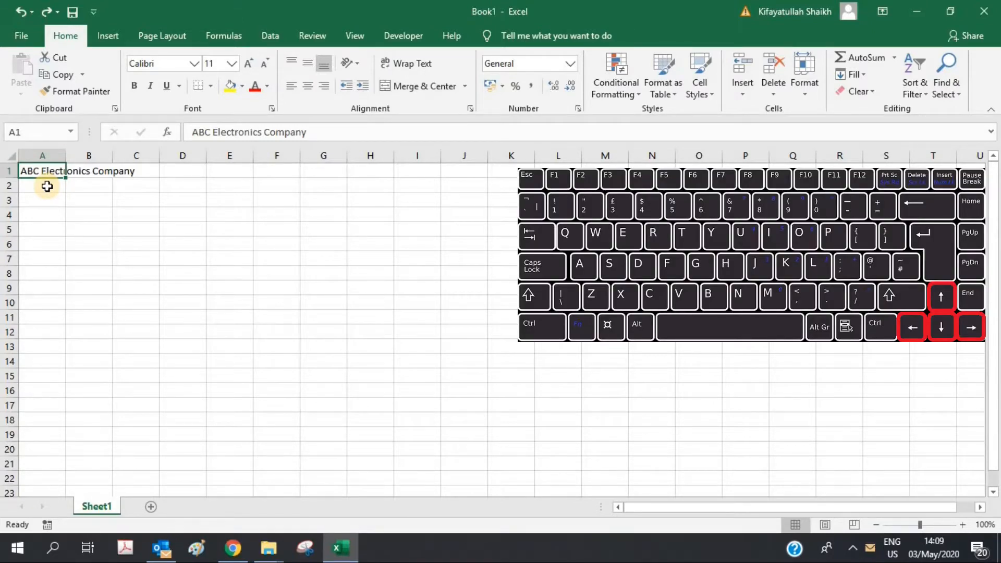
Step: Select cells H3, N8, D9, C16 and I13, then return to A1
{"action": "left_click", "coordinate": [359, 202]}
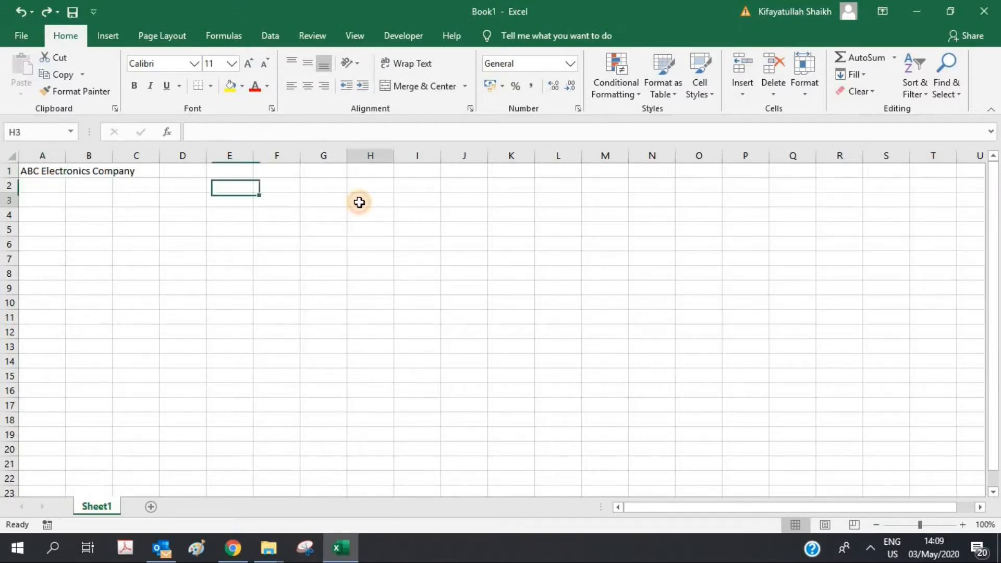
{"action": "left_click", "coordinate": [636, 269]}
{"action": "left_click", "coordinate": [168, 286]}
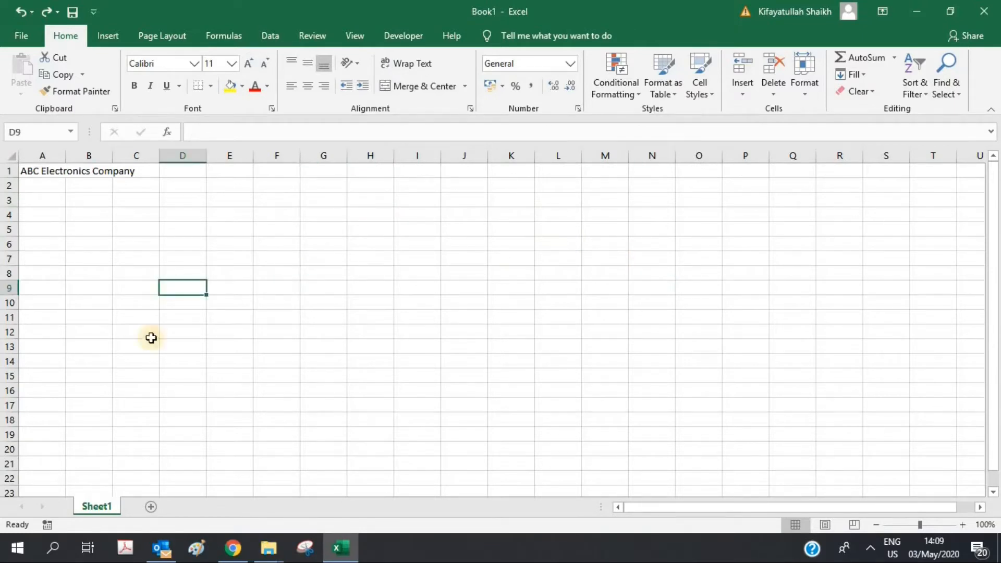
{"action": "left_click", "coordinate": [136, 384]}
{"action": "left_click", "coordinate": [419, 349]}
{"action": "left_click", "coordinate": [33, 170]}
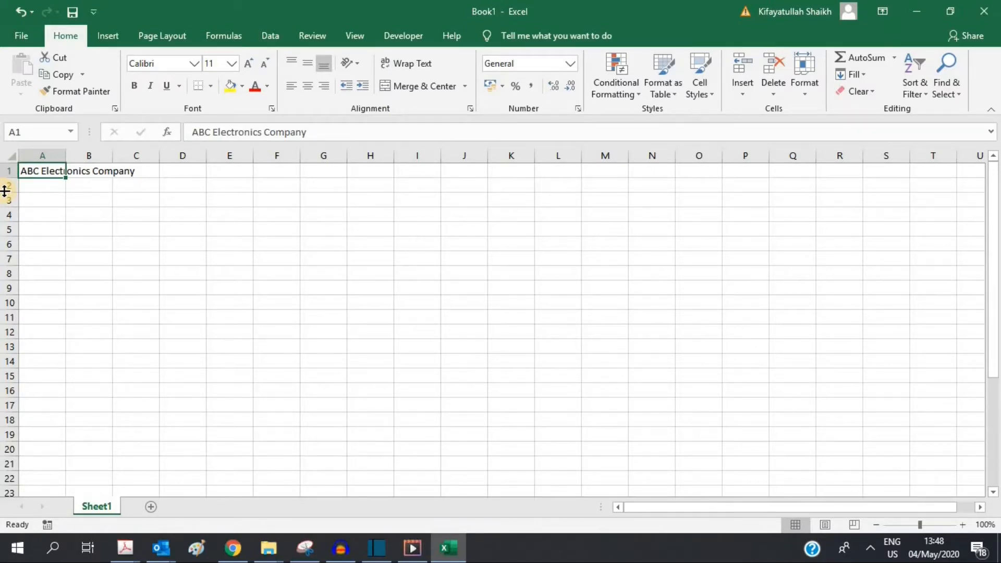
Step: Enter headers Sr. No., Brand, Product Name, Jan and Feb across A3:E3
{"action": "left_click", "coordinate": [41, 198]}
{"action": "type", "text": "Sr"}
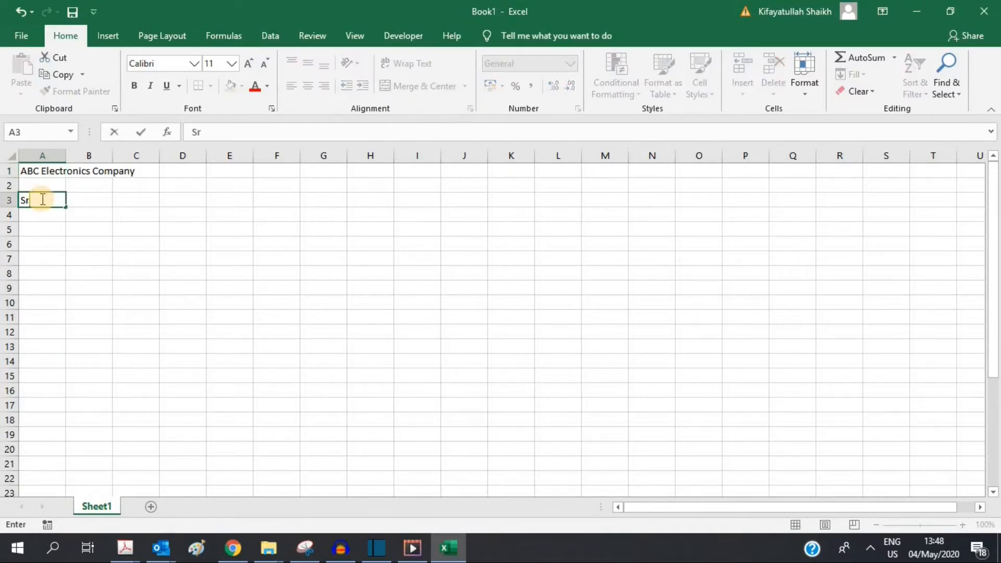
{"action": "type", "text": ". No."}
{"action": "key", "text": "Tab"}
{"action": "type", "text": "Brand"}
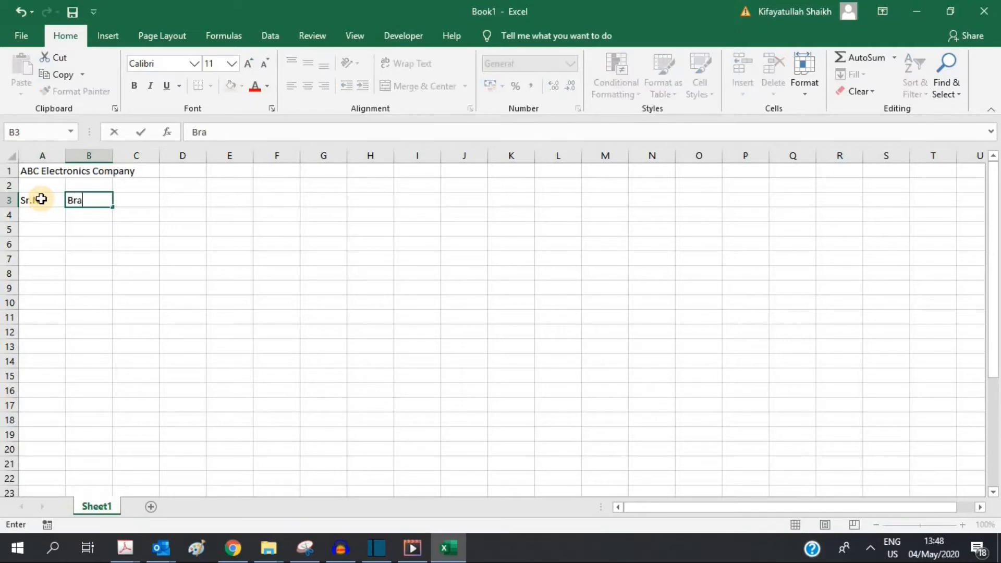
{"action": "key", "text": "Tab"}
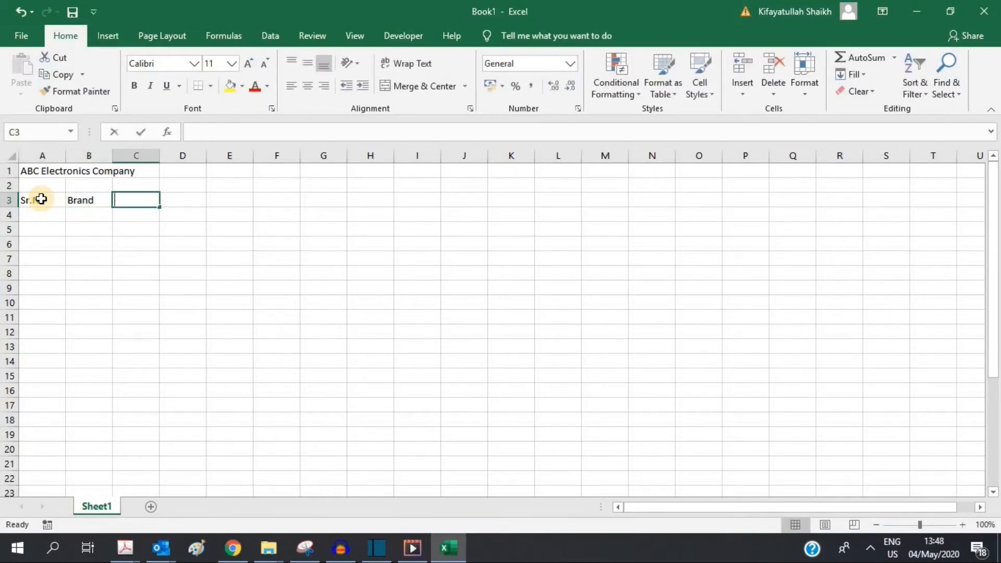
{"action": "type", "text": "Product Name"}
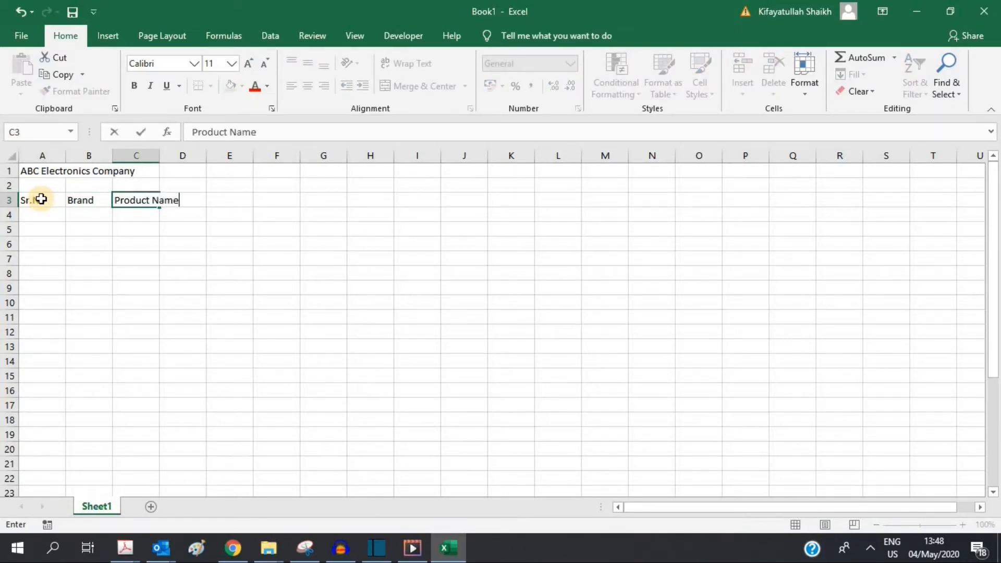
{"action": "key", "text": "Tab"}
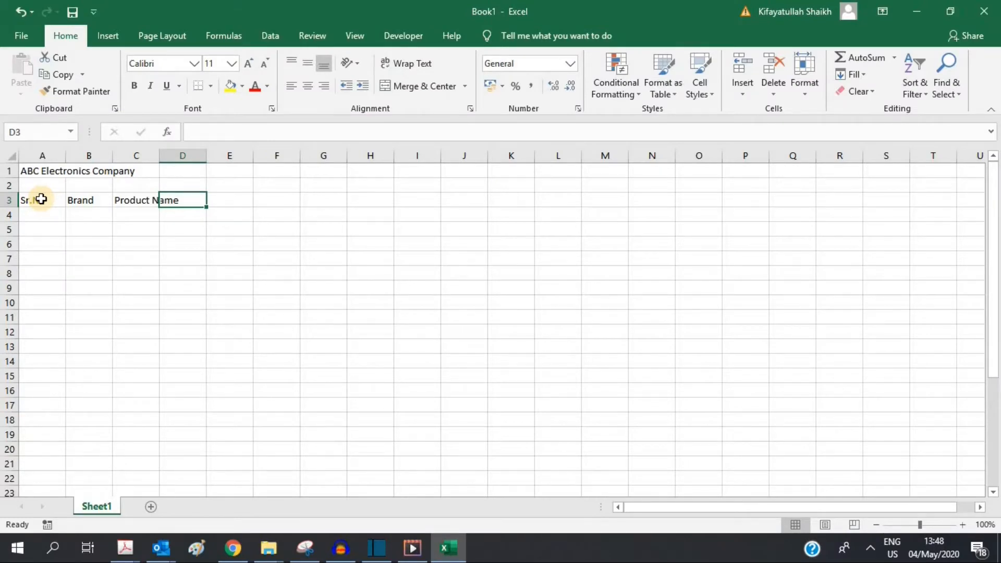
{"action": "type", "text": "Jan"}
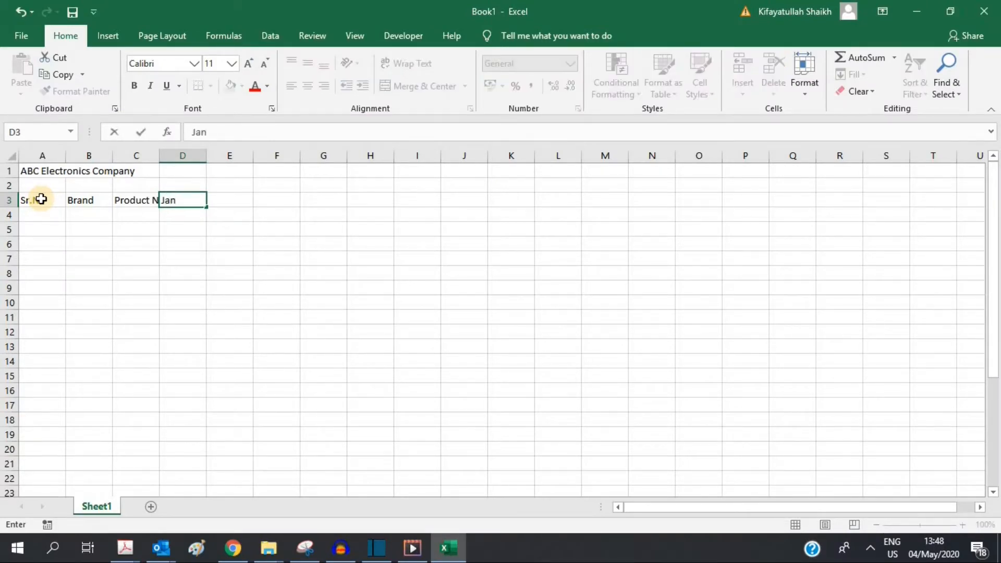
{"action": "key", "text": "Tab"}
{"action": "type", "text": "Feb"}
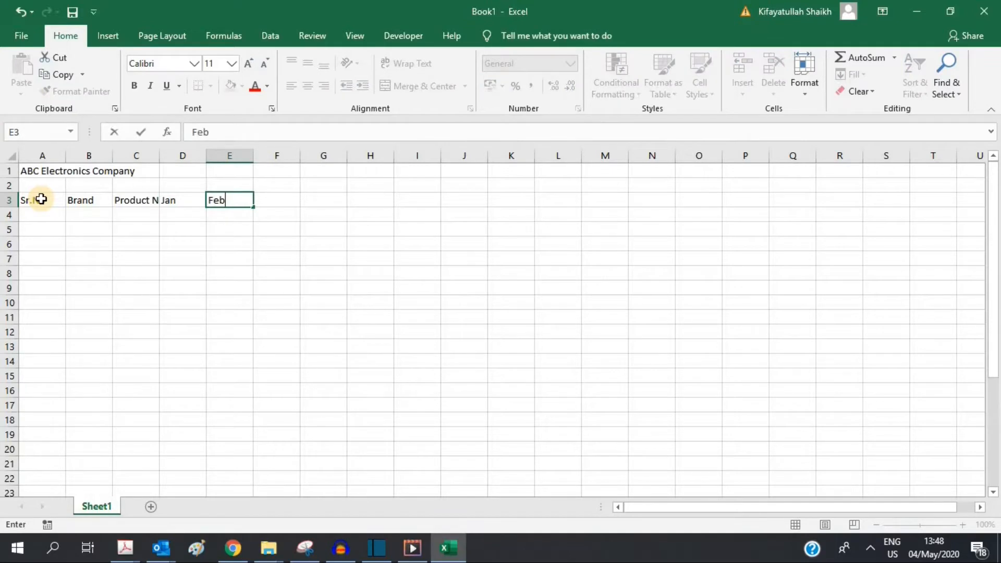
{"action": "key", "text": "Tab"}
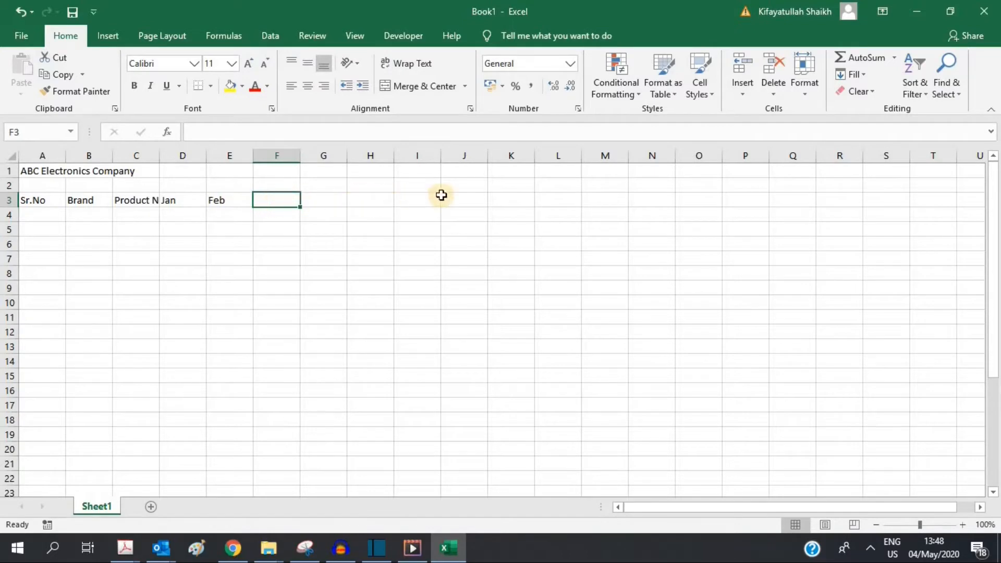
{"action": "left_click", "coordinate": [176, 192]}
{"action": "left_click_drag", "start_coordinate": [177, 199], "coordinate": [223, 200]}
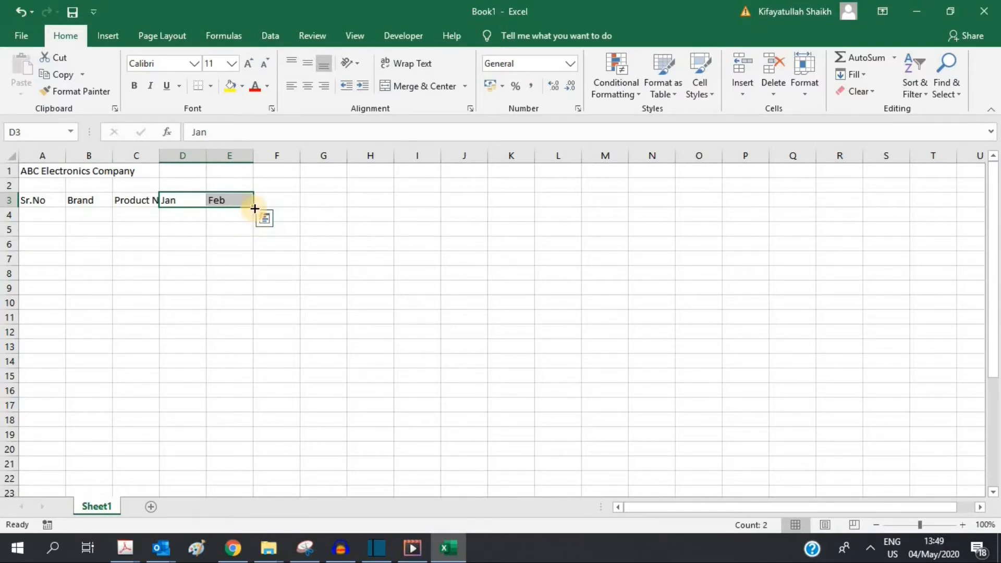
{"action": "left_click_drag", "start_coordinate": [254, 208], "coordinate": [518, 201]}
{"action": "left_click_drag", "start_coordinate": [523, 201], "coordinate": [751, 198]}
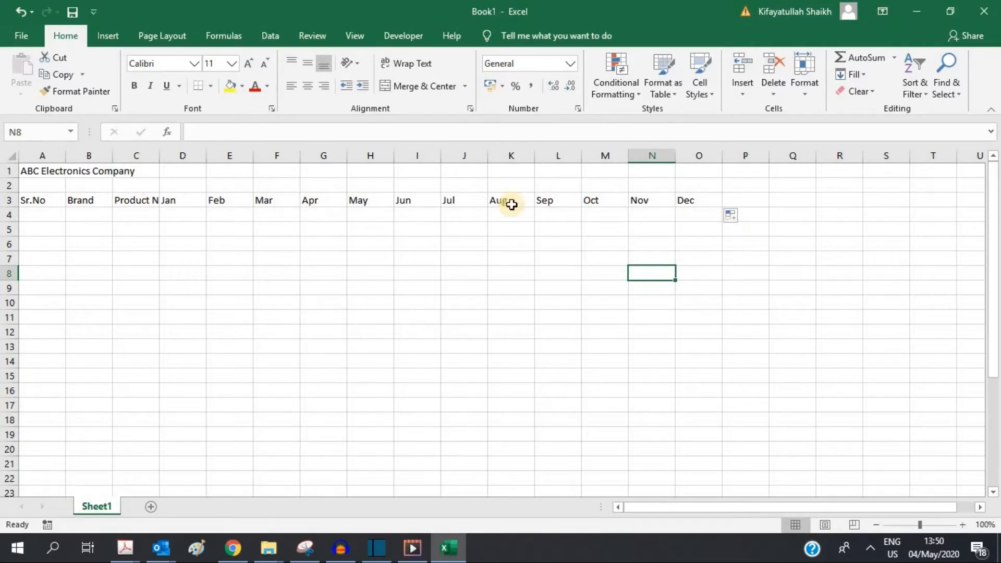
{"action": "left_click", "coordinate": [742, 216]}
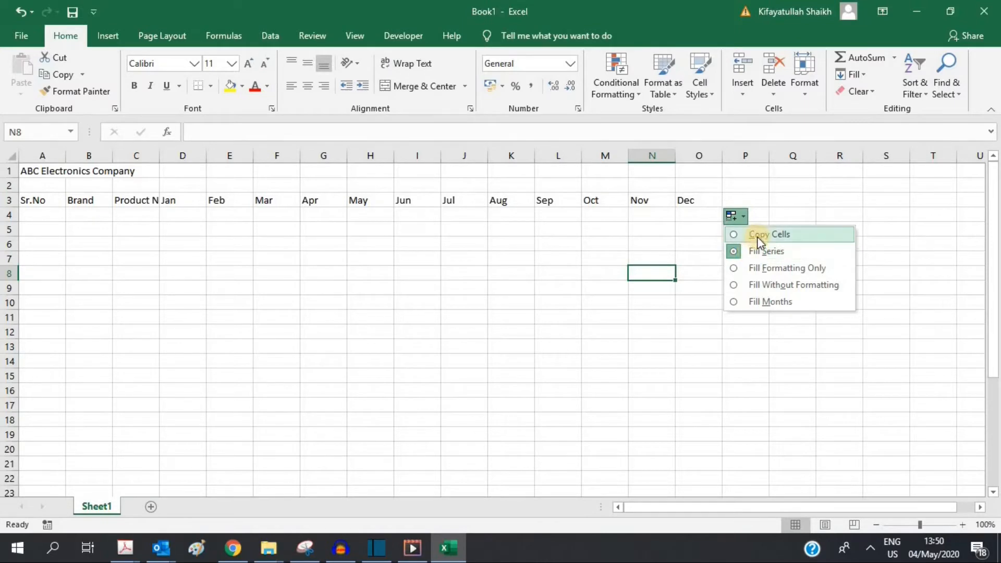
{"action": "left_click", "coordinate": [757, 236]}
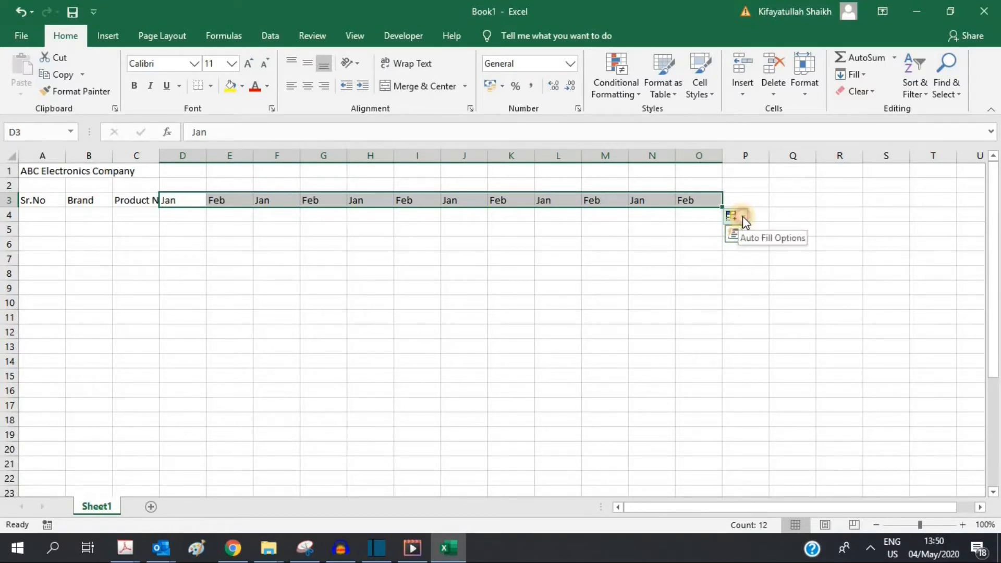
{"action": "left_click", "coordinate": [742, 217]}
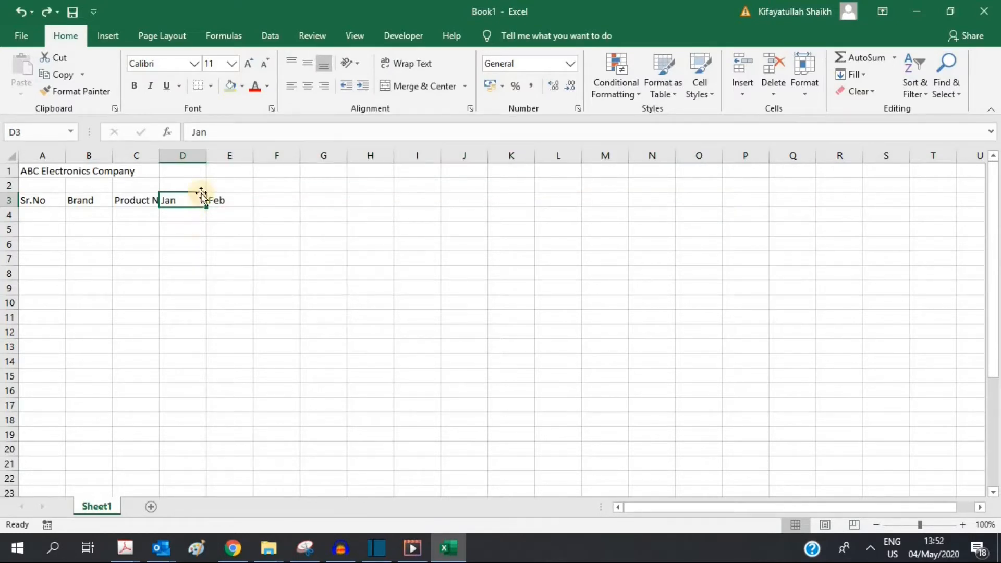
Step: Shade the Jan header green and the Feb header light blue
{"action": "left_click", "coordinate": [228, 89]}
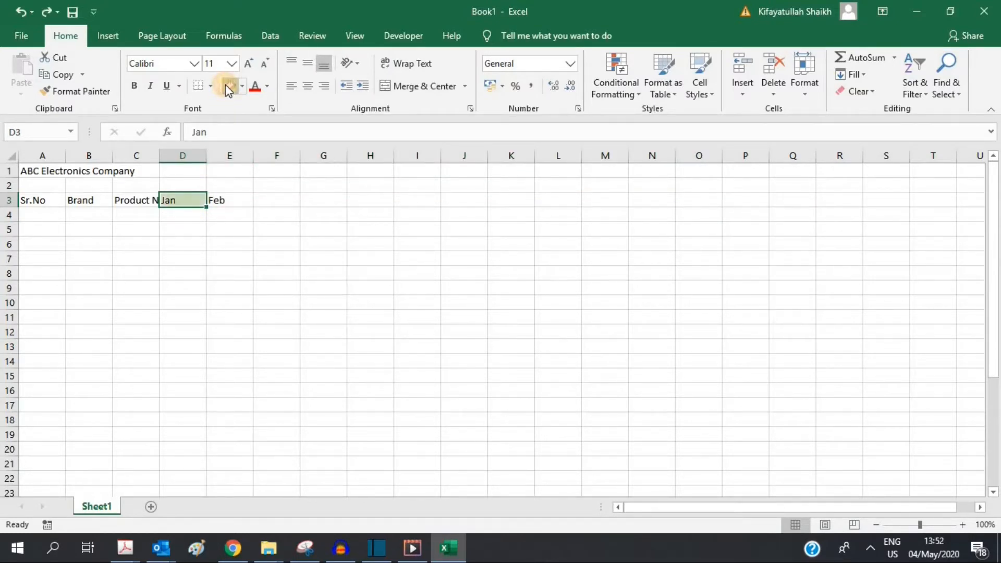
{"action": "left_click", "coordinate": [234, 206]}
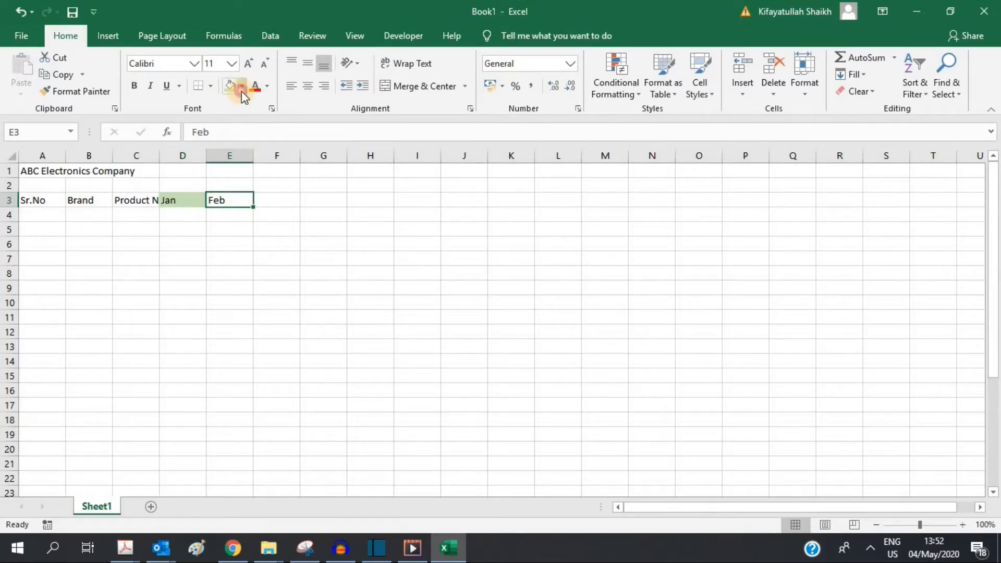
{"action": "left_click", "coordinate": [242, 88]}
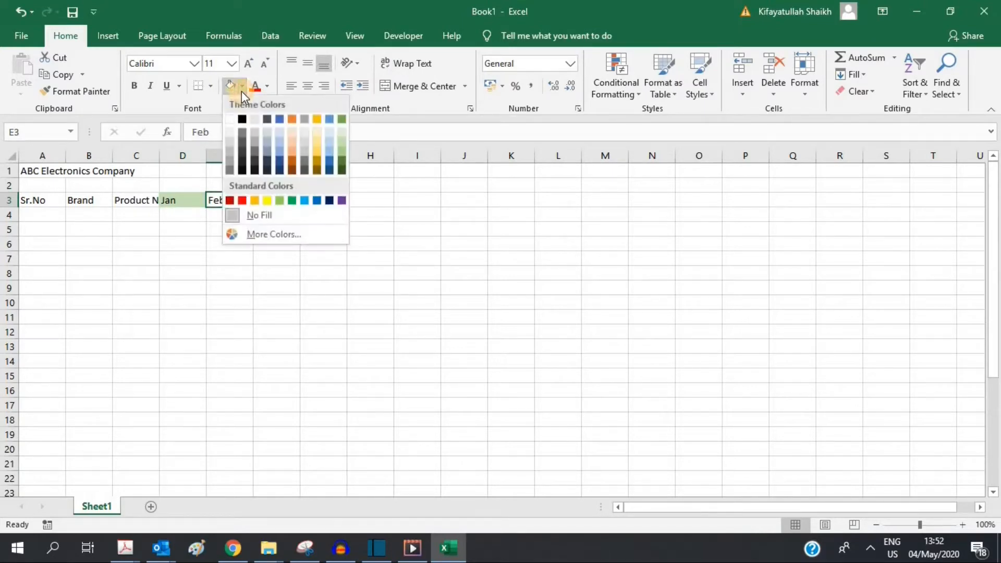
{"action": "left_click", "coordinate": [281, 145]}
{"action": "left_click", "coordinate": [219, 286]}
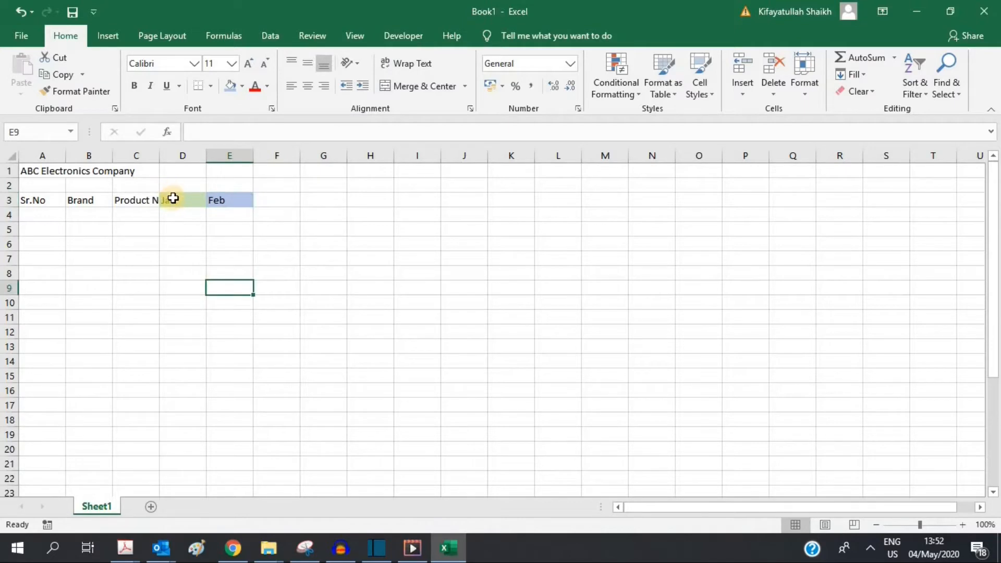
Step: Fill the months out to O3, testing Auto Fill Options before choosing Fill Series
{"action": "left_click_drag", "start_coordinate": [173, 198], "coordinate": [705, 202]}
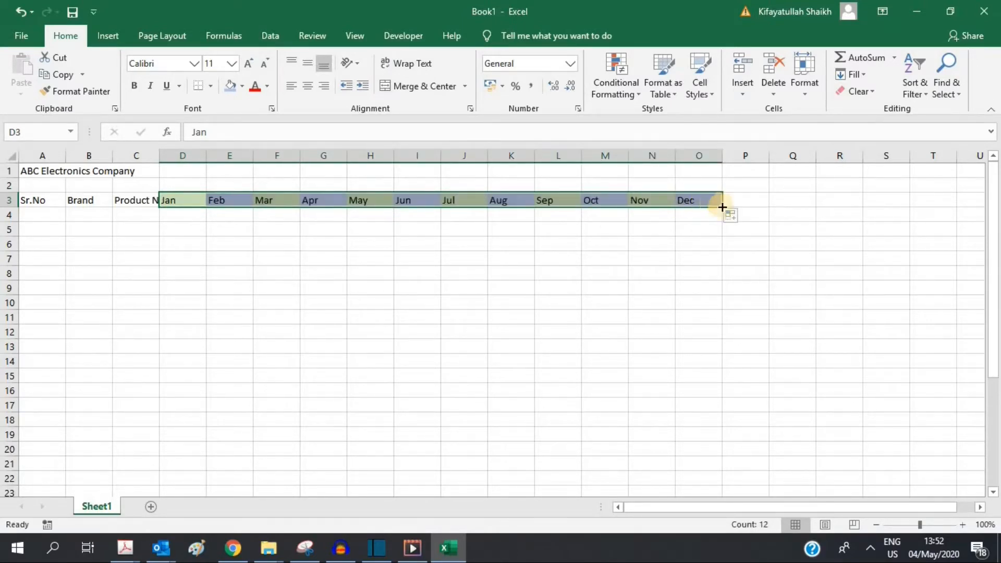
{"action": "left_click", "coordinate": [742, 215]}
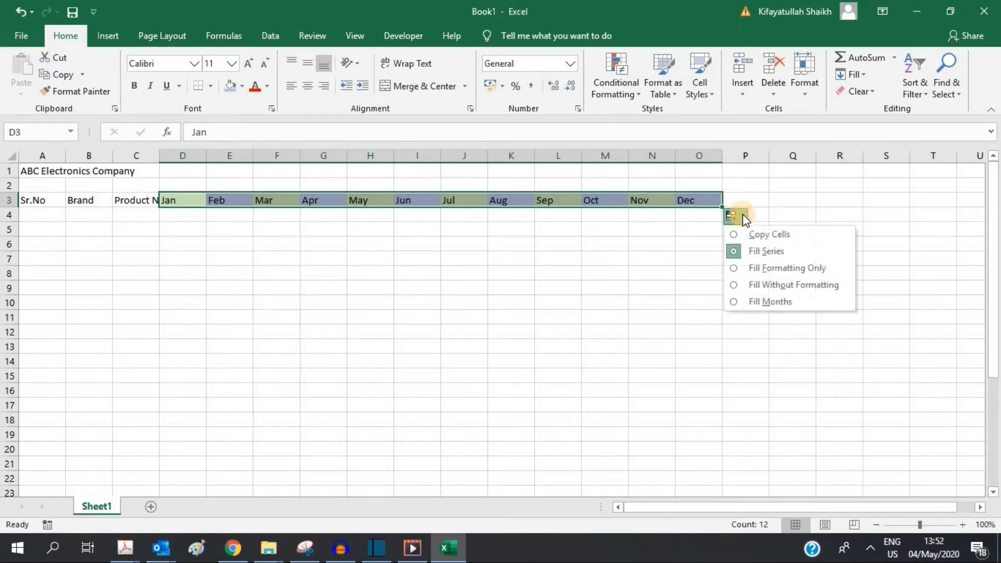
{"action": "left_click", "coordinate": [754, 269]}
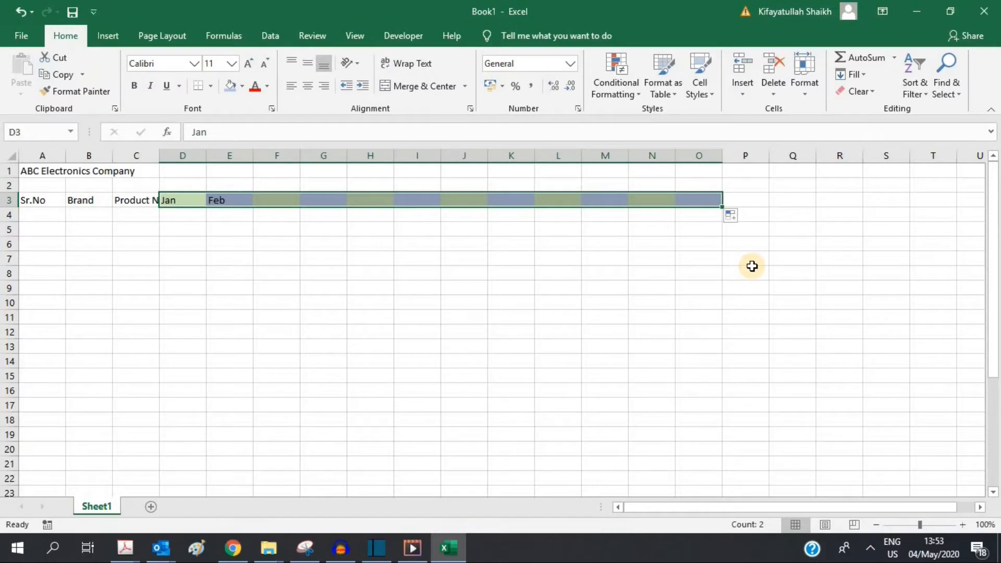
{"action": "left_click", "coordinate": [742, 217]}
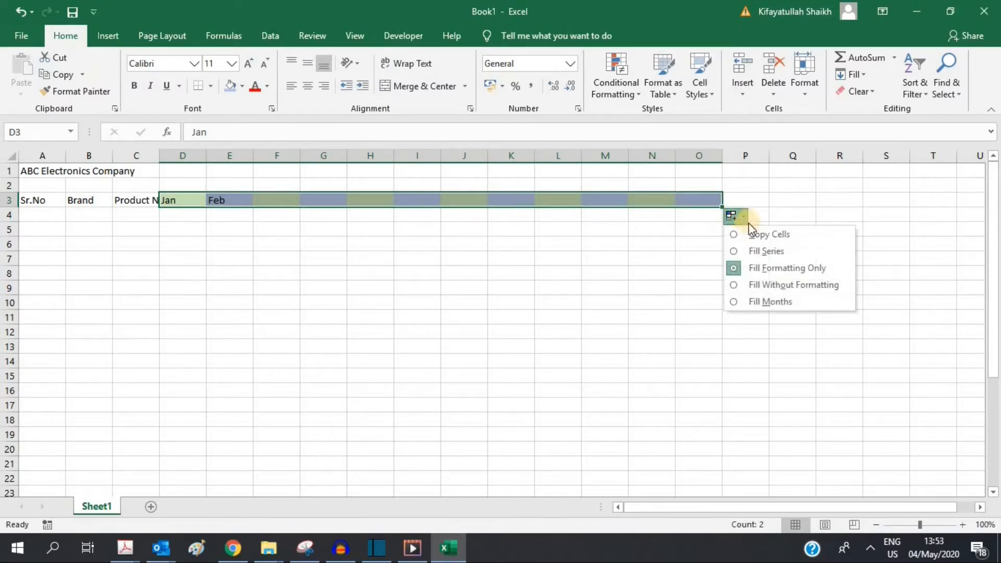
{"action": "left_click", "coordinate": [788, 285]}
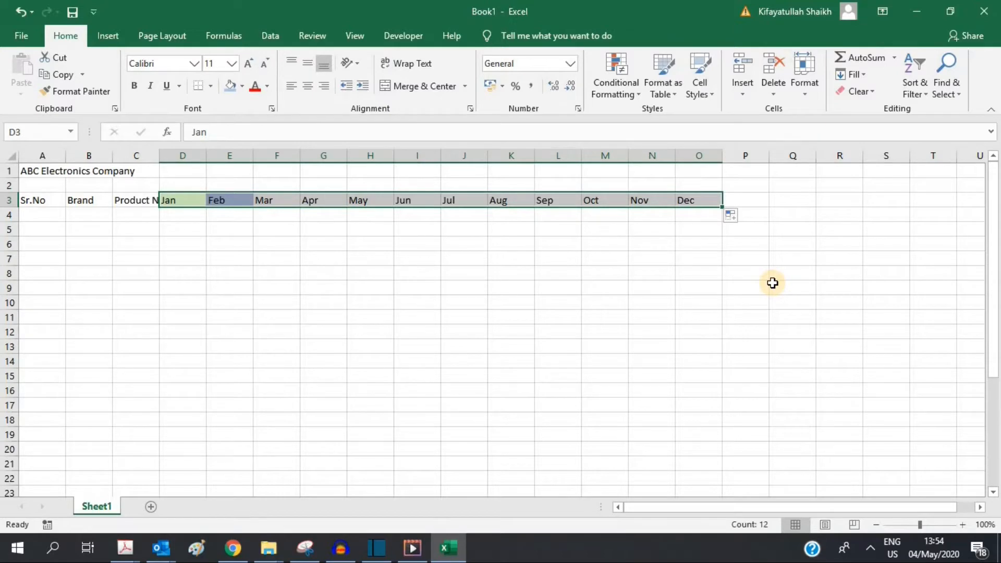
{"action": "left_click", "coordinate": [742, 216]}
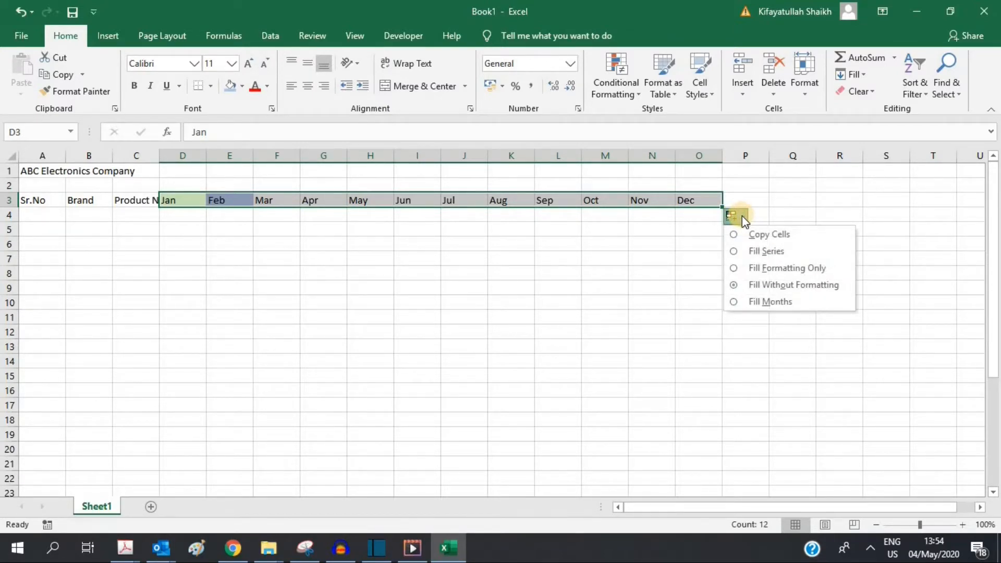
{"action": "left_click", "coordinate": [753, 252]}
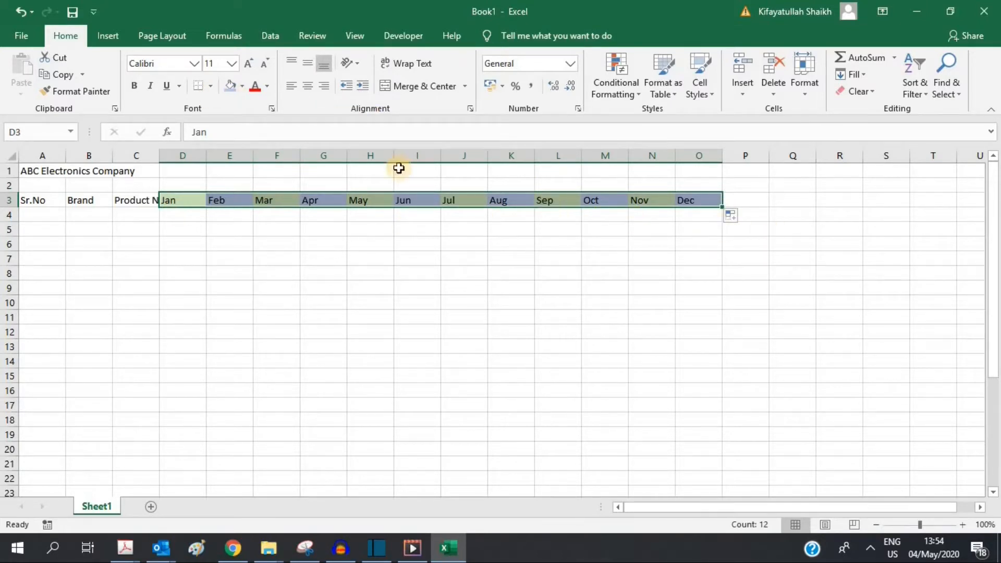
Step: Set the month headers D3:O3 to No Fill
{"action": "left_click", "coordinate": [240, 90]}
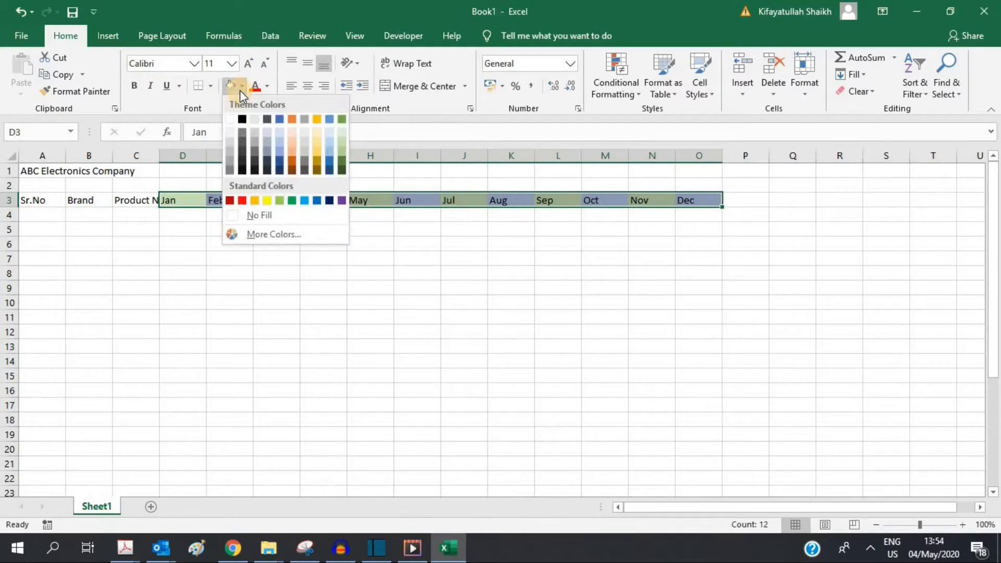
{"action": "left_click", "coordinate": [261, 215]}
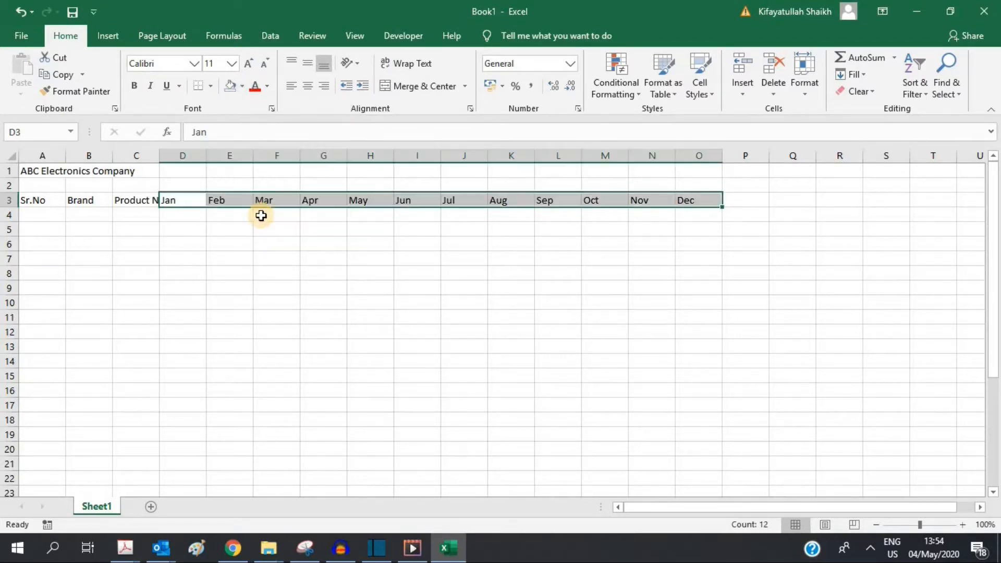
{"action": "left_click", "coordinate": [248, 260]}
Step: Enter the first data row: 1, Apple, Apple Phone, Jan 432, Feb 456
{"action": "left_click", "coordinate": [35, 211]}
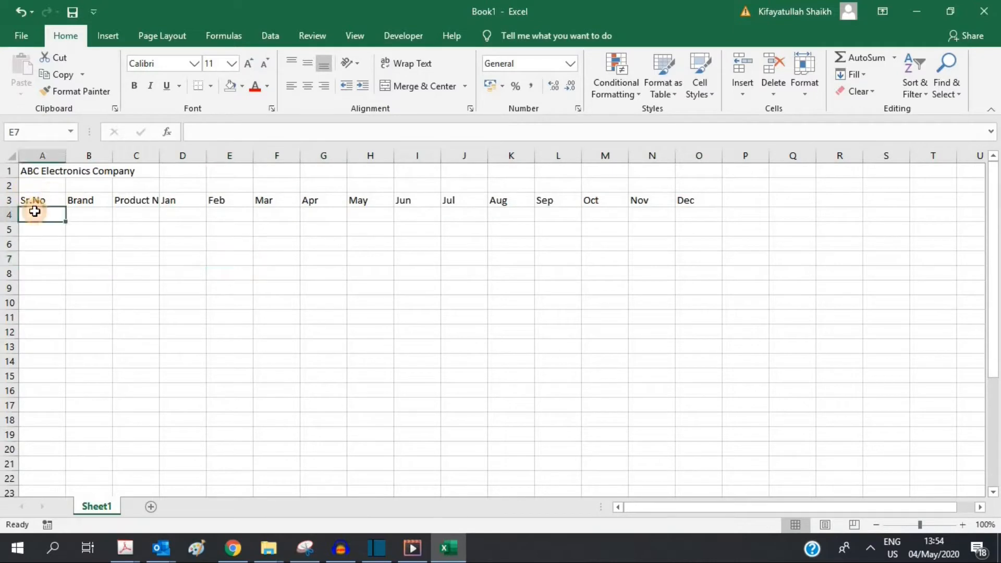
{"action": "type", "text": "1"}
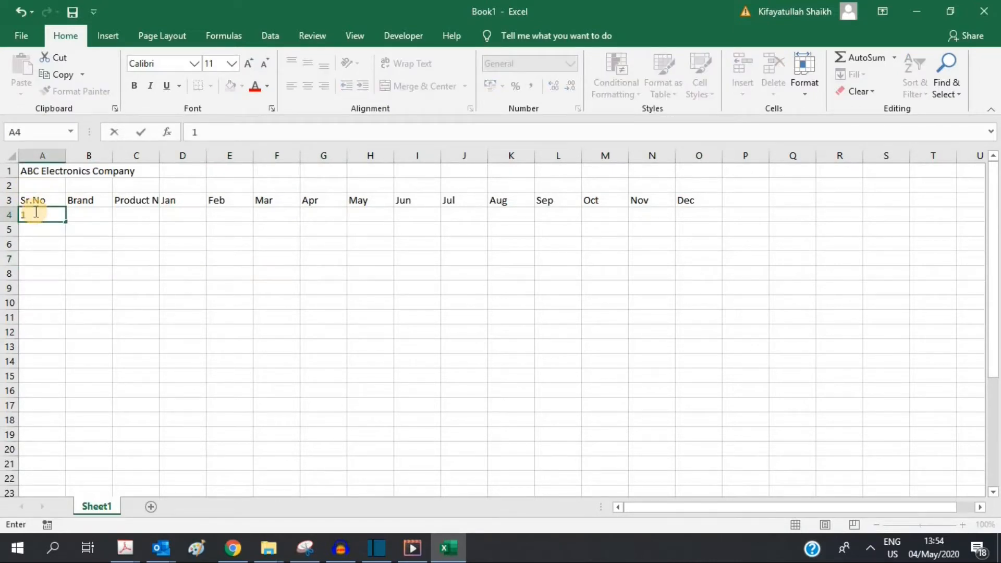
{"action": "key", "text": "Tab"}
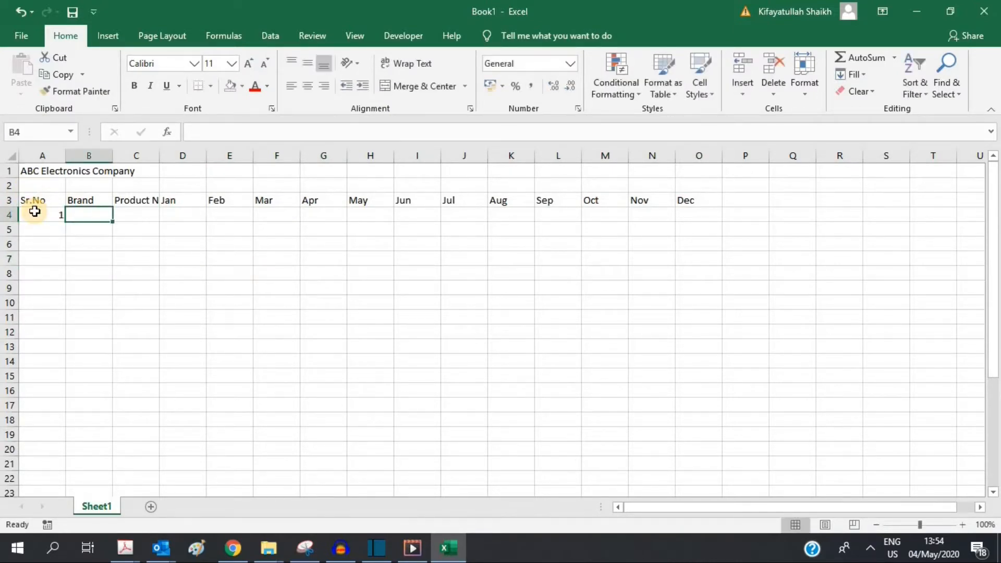
{"action": "type", "text": "Apple"}
{"action": "key", "text": "Tab"}
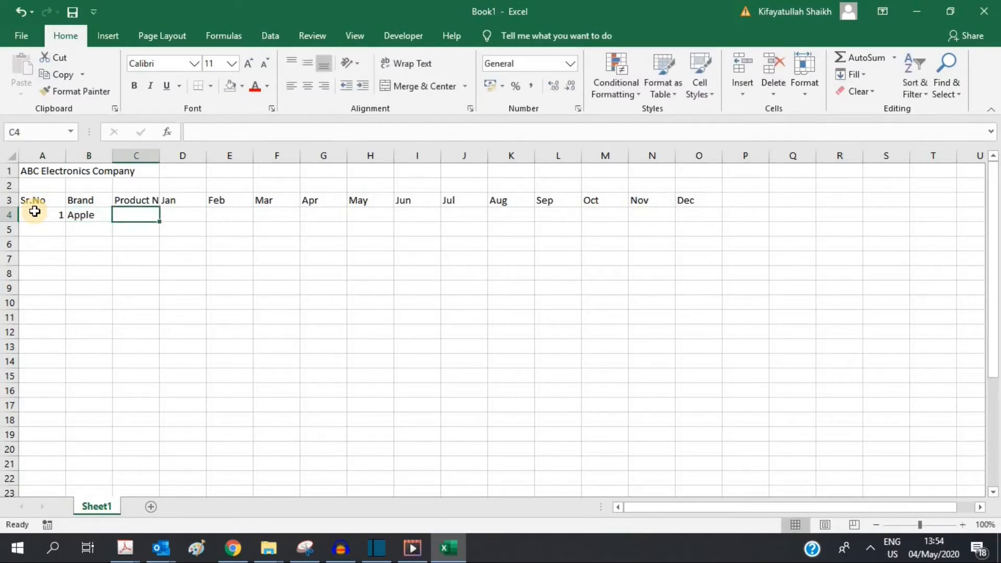
{"action": "type", "text": "Apple"}
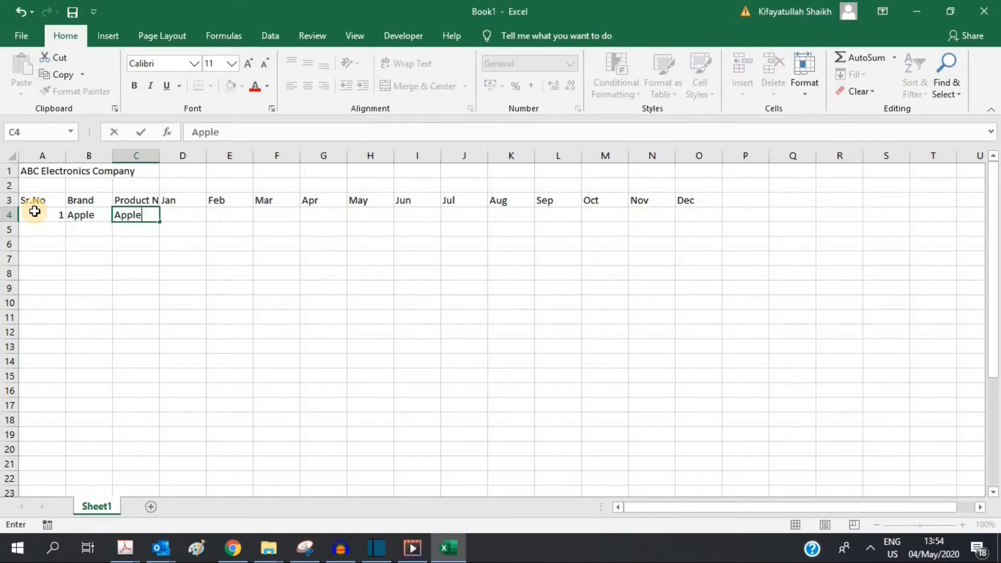
{"action": "type", "text": " Phone"}
{"action": "key", "text": "Tab"}
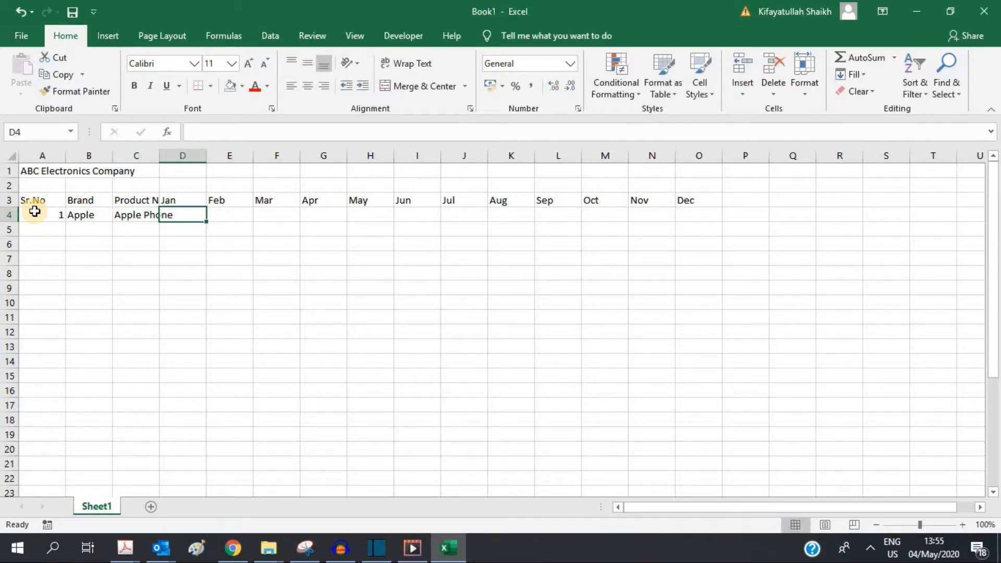
{"action": "type", "text": "432"}
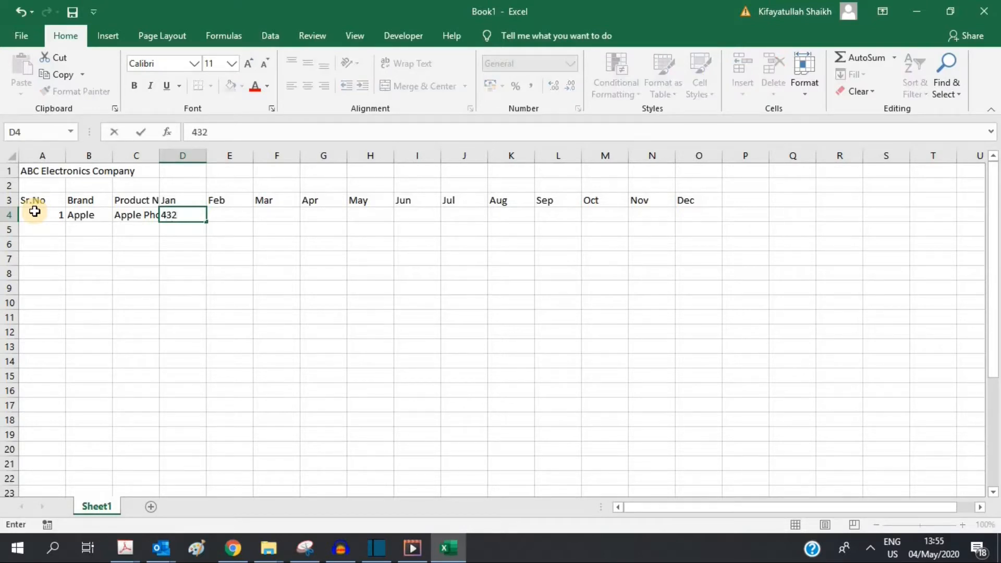
{"action": "key", "text": "Tab"}
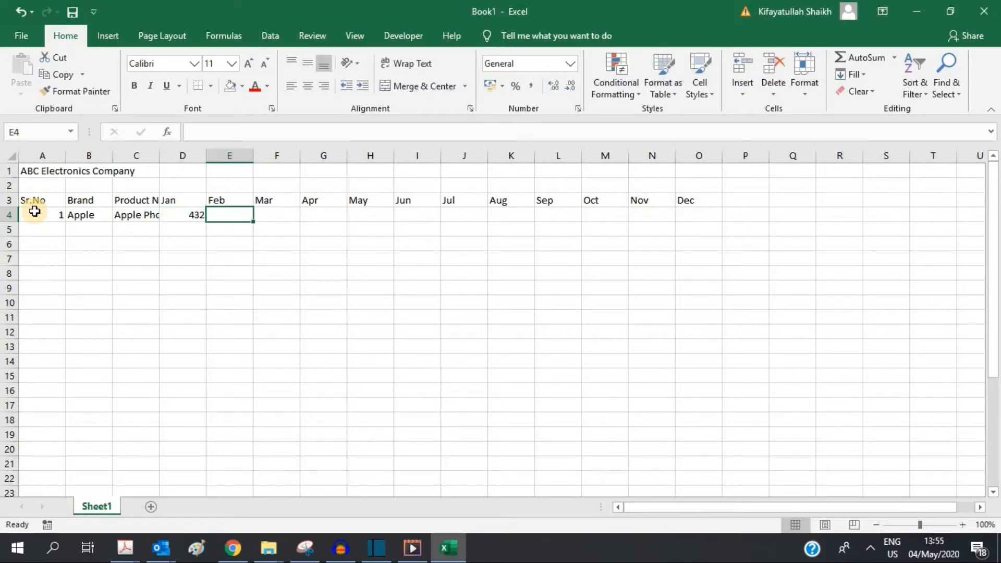
{"action": "type", "text": "4"}
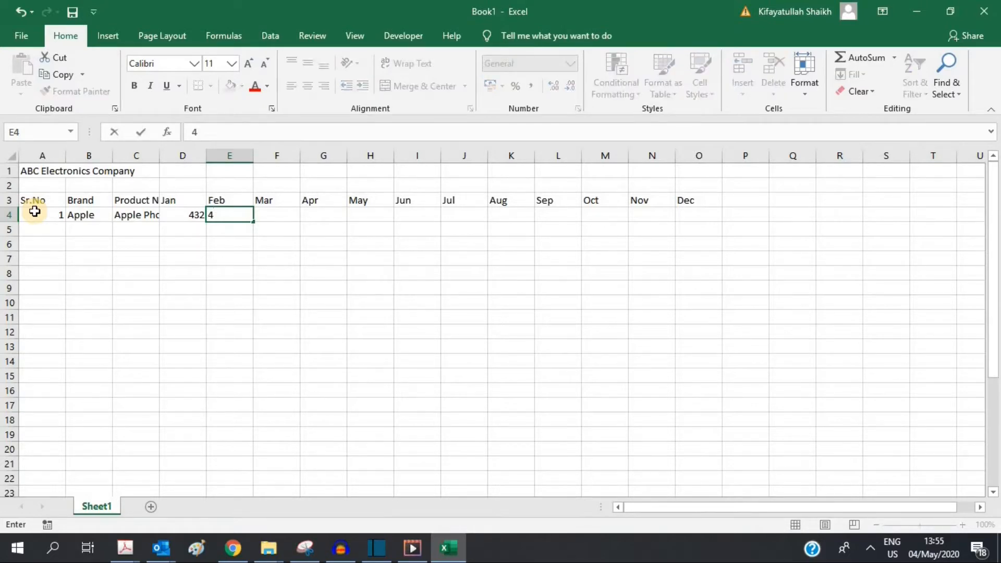
{"action": "type", "text": "56"}
{"action": "left_click", "coordinate": [227, 231]}
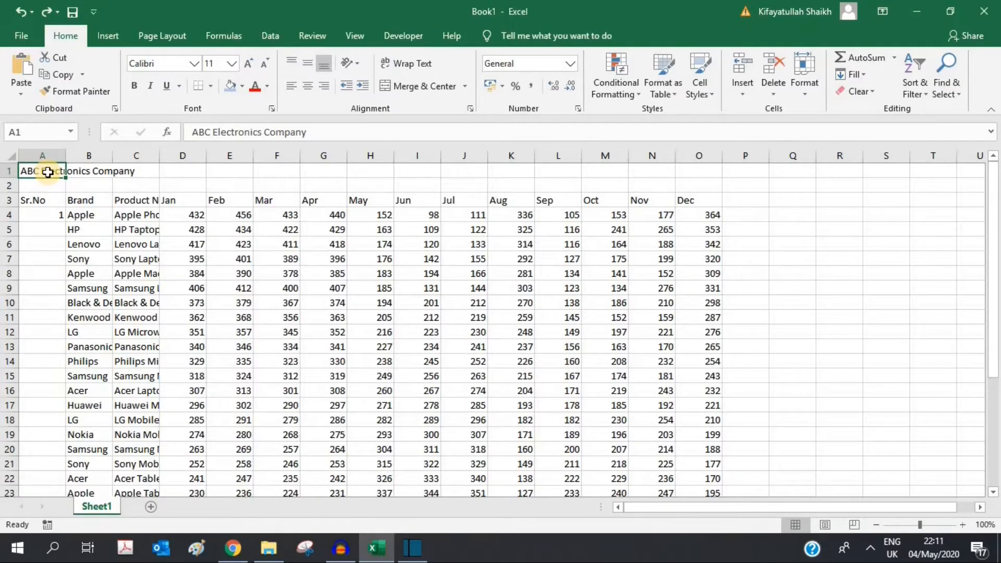
{"action": "left_click", "coordinate": [76, 200]}
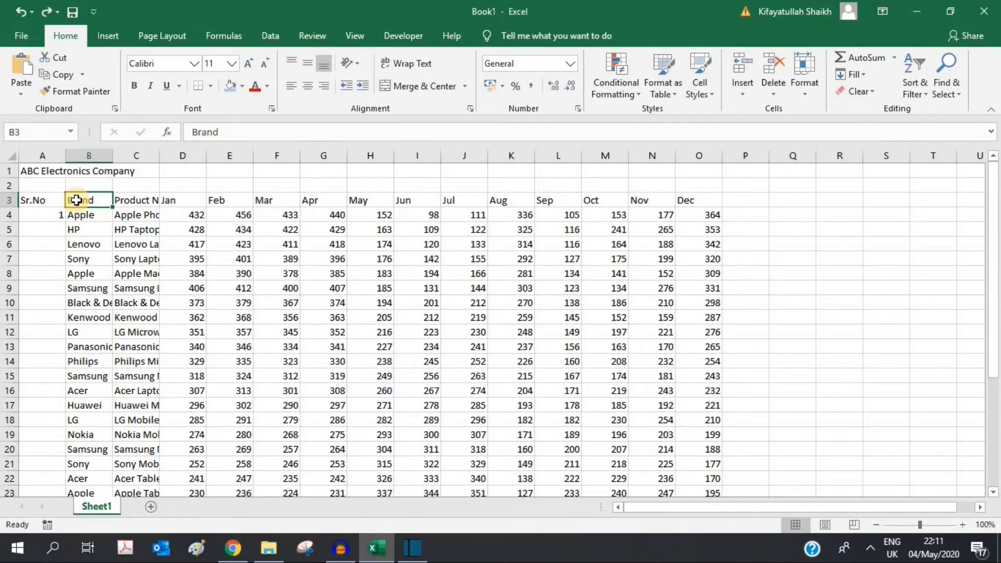
{"action": "left_click", "coordinate": [195, 216]}
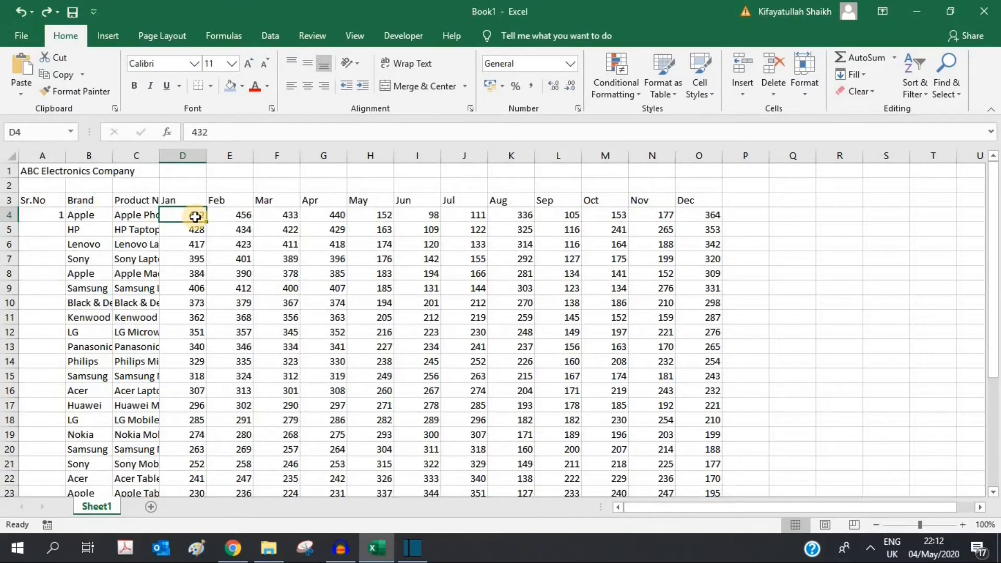
{"action": "left_click", "coordinate": [85, 199]}
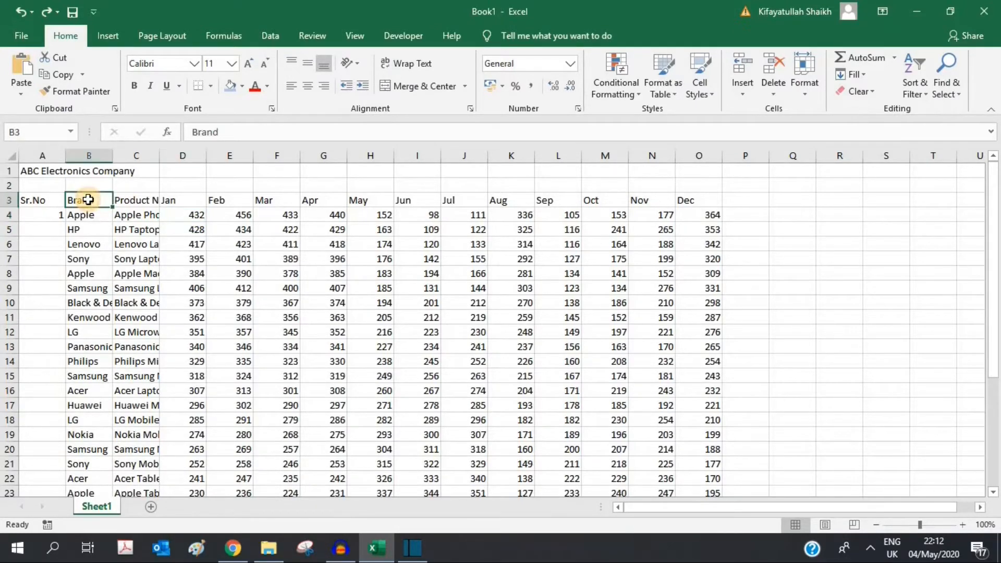
{"action": "left_click", "coordinate": [141, 213]}
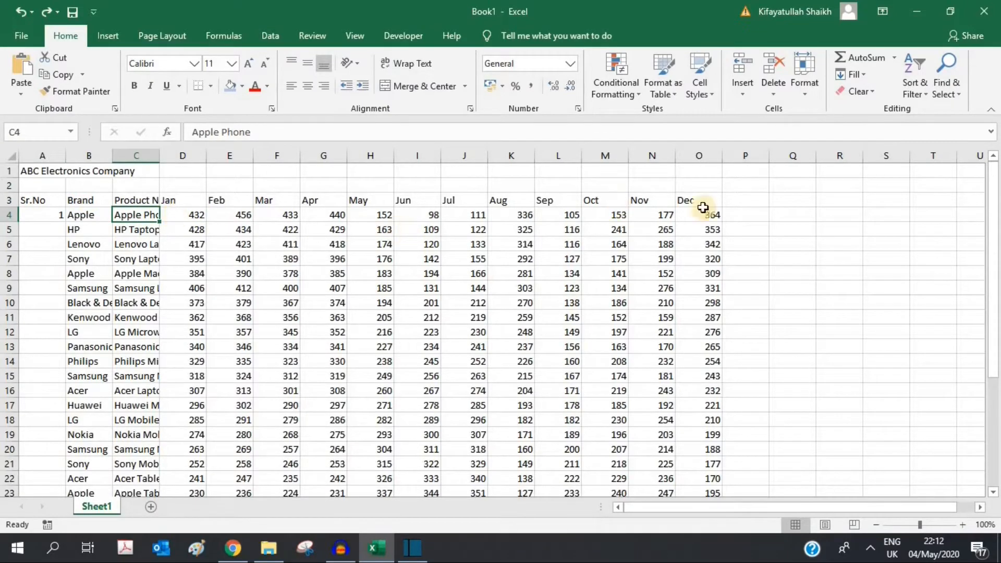
{"action": "left_click", "coordinate": [741, 206]}
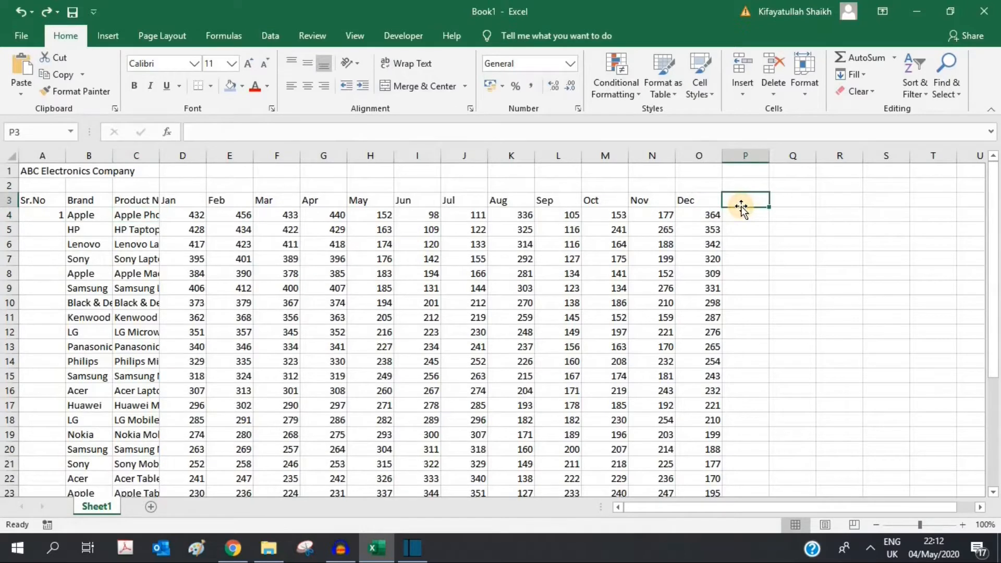
Step: Add a Total heading in P3 and an AutoSum =SUM(D4:O4) in P4
{"action": "type", "text": "Tota"}
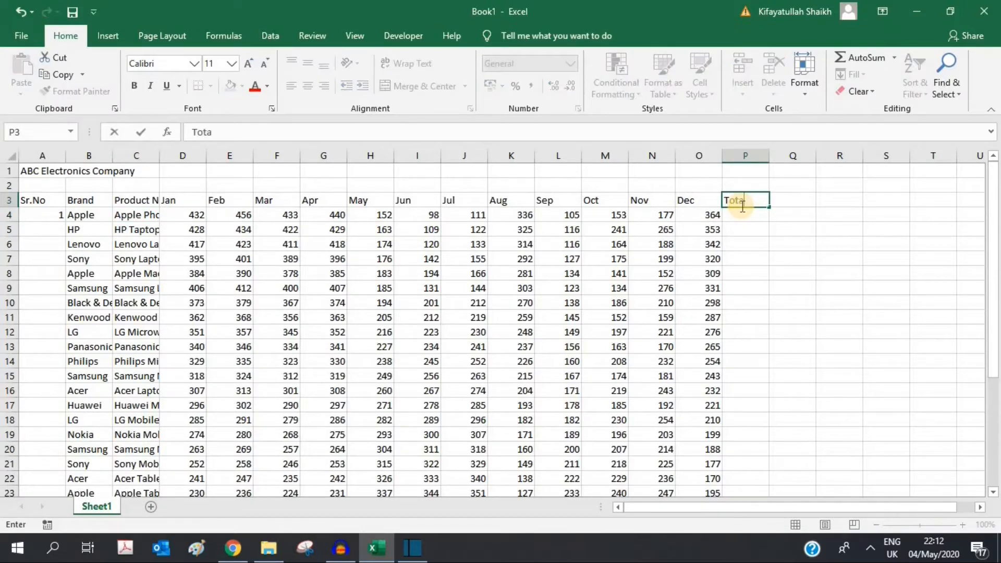
{"action": "type", "text": "l"}
{"action": "key", "text": "Return"}
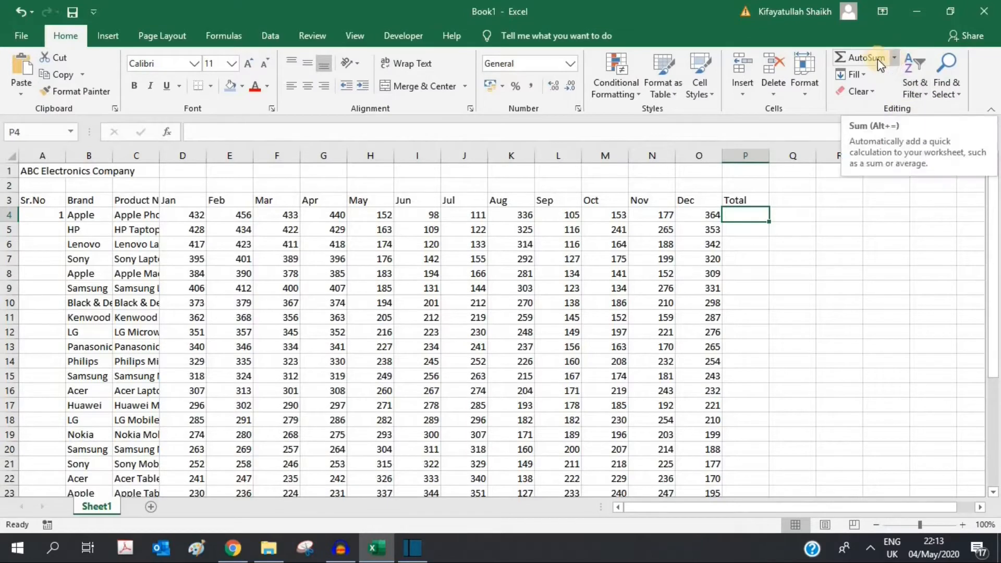
{"action": "left_click", "coordinate": [895, 58]}
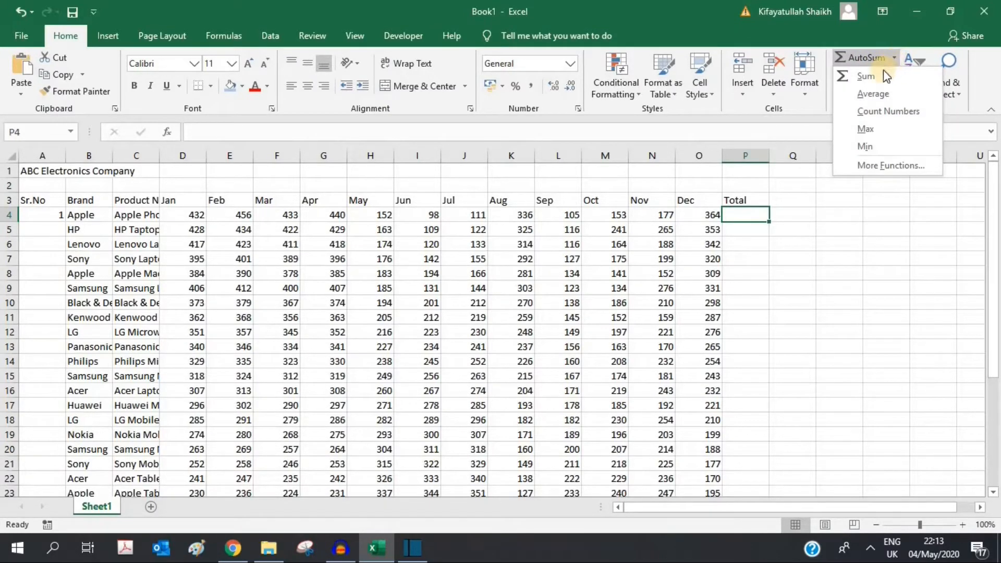
{"action": "left_click", "coordinate": [881, 75]}
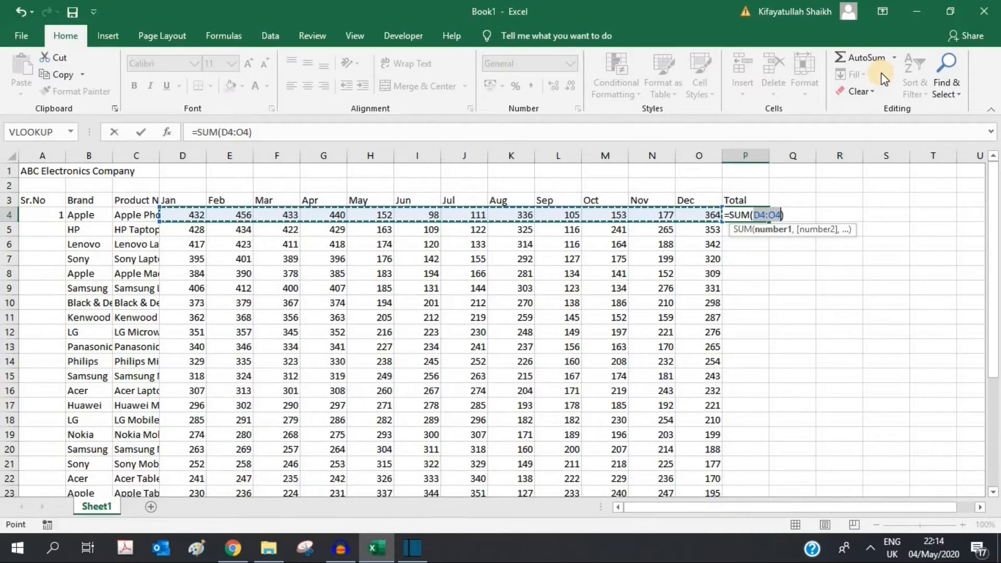
{"action": "key", "text": "Return"}
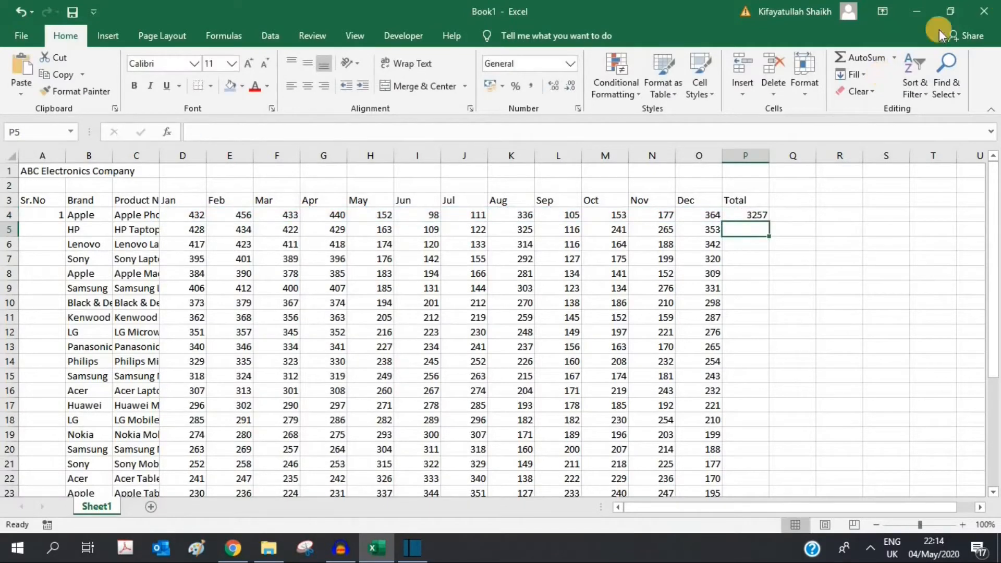
{"action": "left_click", "coordinate": [741, 213]}
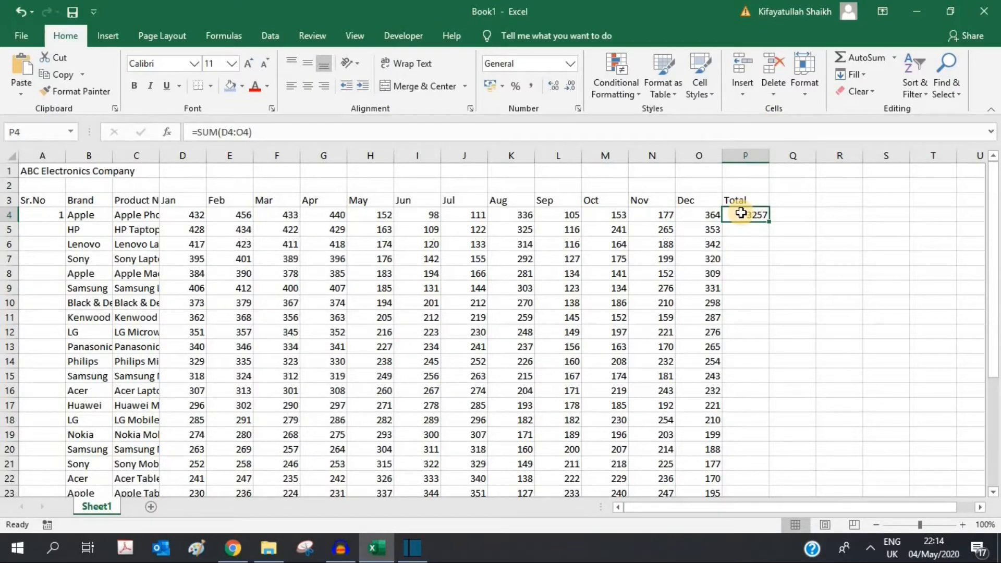
{"action": "key", "text": "Delete"}
{"action": "type", "text": "="}
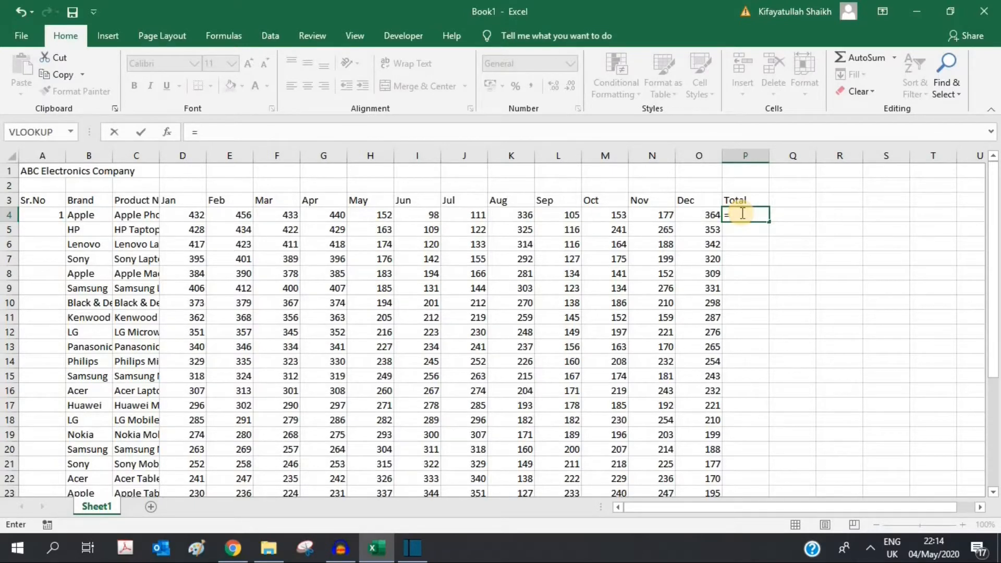
{"action": "type", "text": "sum"}
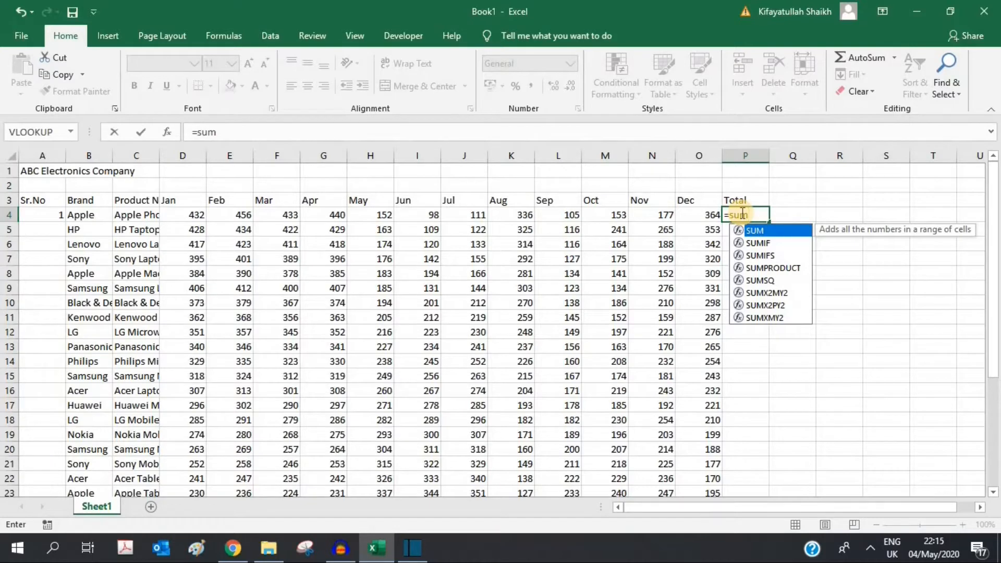
{"action": "type", "text": "("}
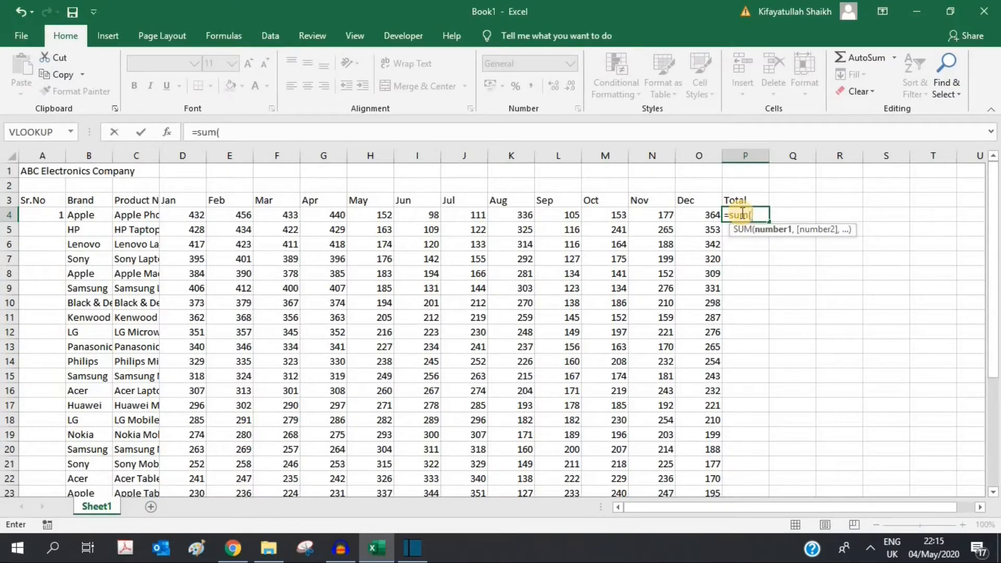
{"action": "left_click", "coordinate": [181, 211]}
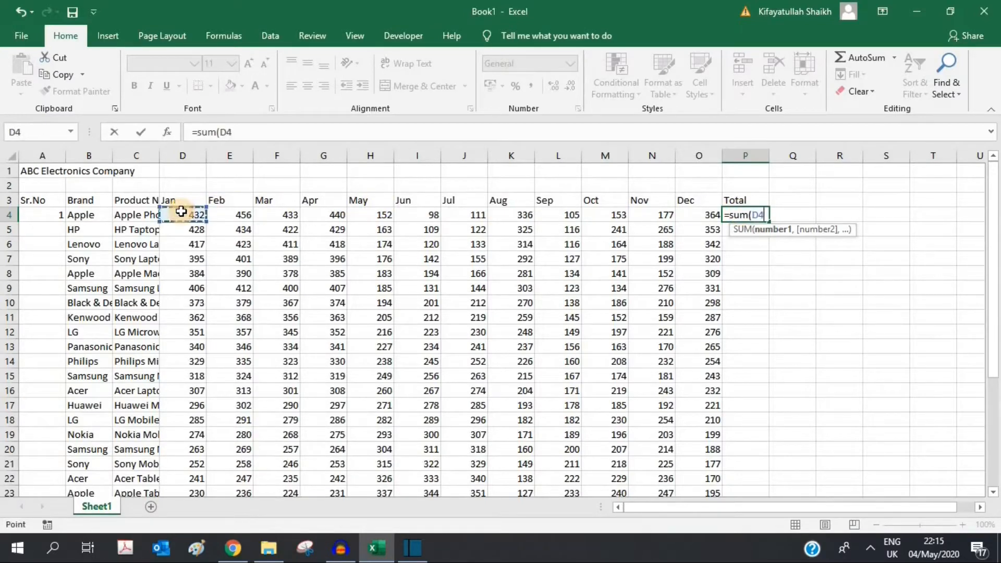
{"action": "left_click_drag", "start_coordinate": [180, 211], "coordinate": [682, 212]}
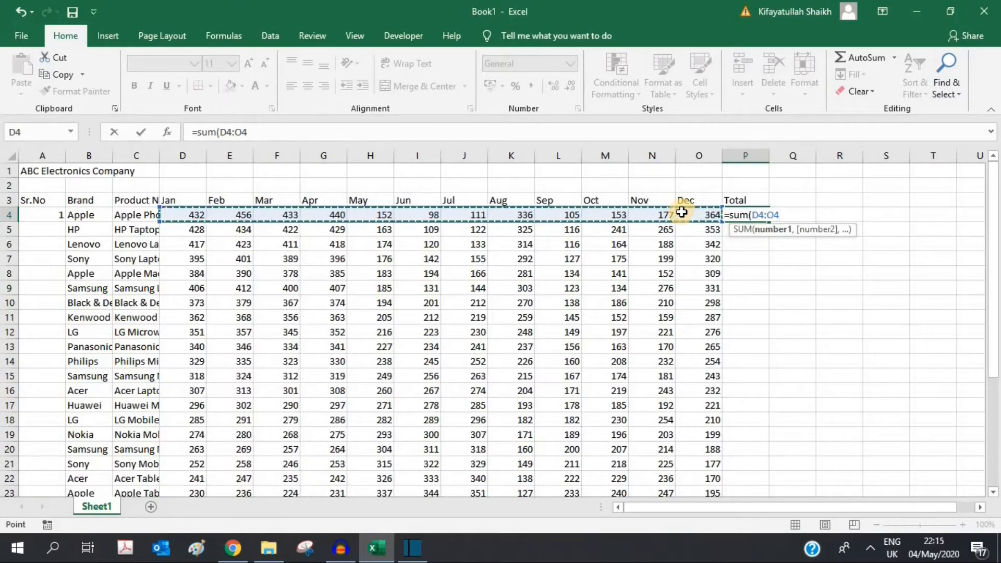
{"action": "type", "text": ")"}
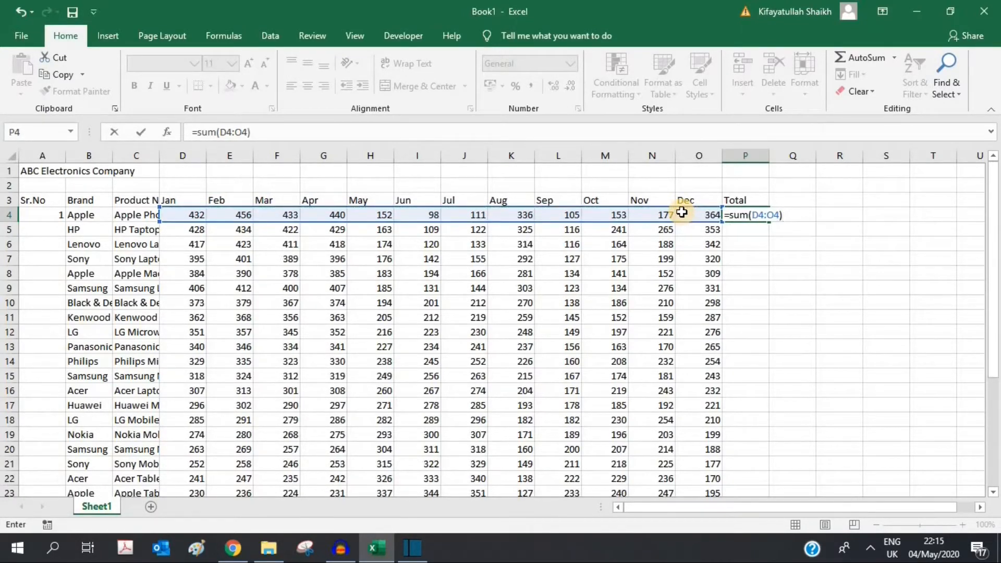
{"action": "key", "text": "Return"}
{"action": "left_click", "coordinate": [739, 214]}
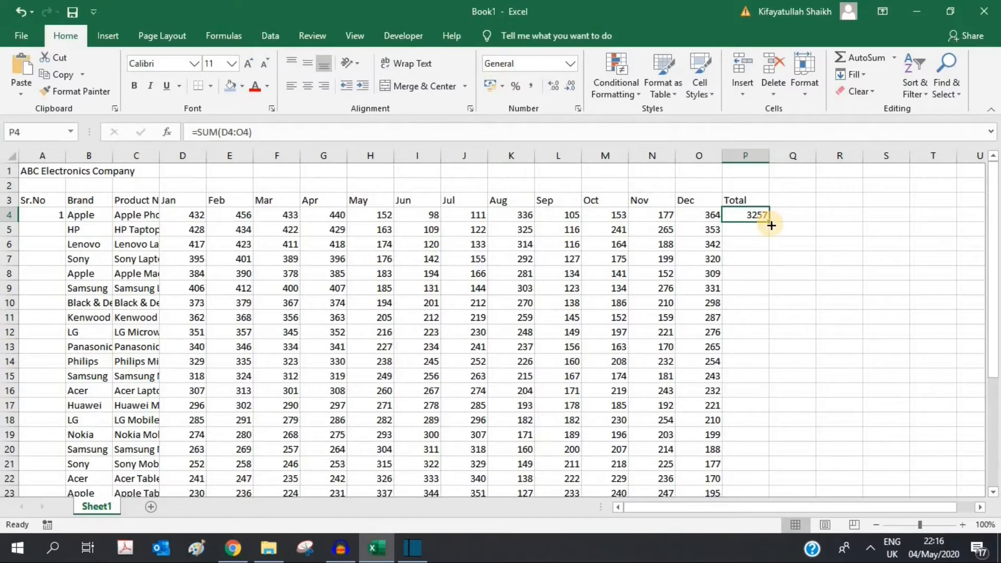
Step: Copy P4's total formula down to P33 and verify =SUM(D33:O33) there
{"action": "left_click_drag", "start_coordinate": [771, 225], "coordinate": [768, 477]}
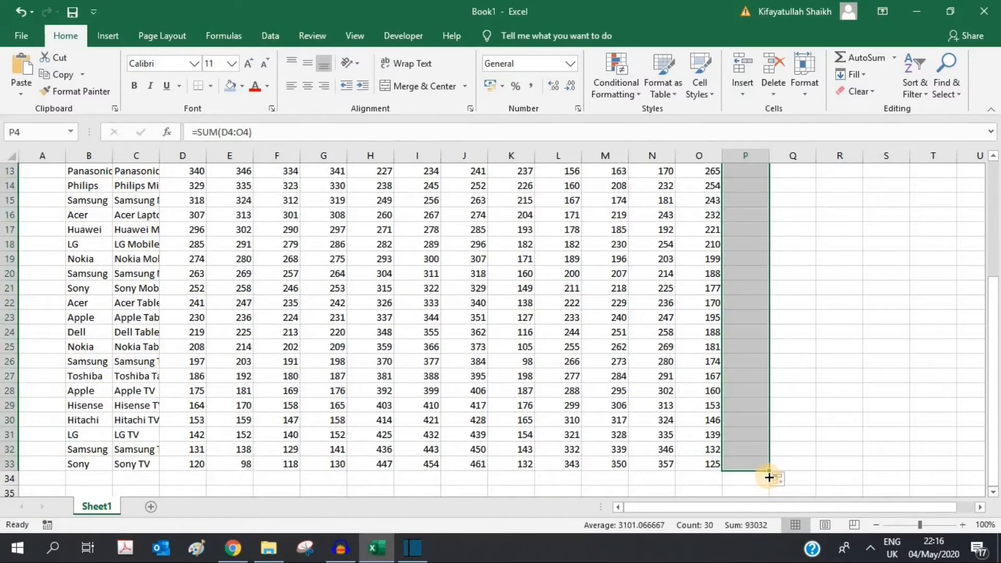
{"action": "scroll", "coordinate": [768, 477], "scroll_direction": "up", "scroll_amount": 3}
{"action": "scroll", "coordinate": [750, 232], "scroll_direction": "up", "scroll_amount": 2}
{"action": "left_click", "coordinate": [751, 232]}
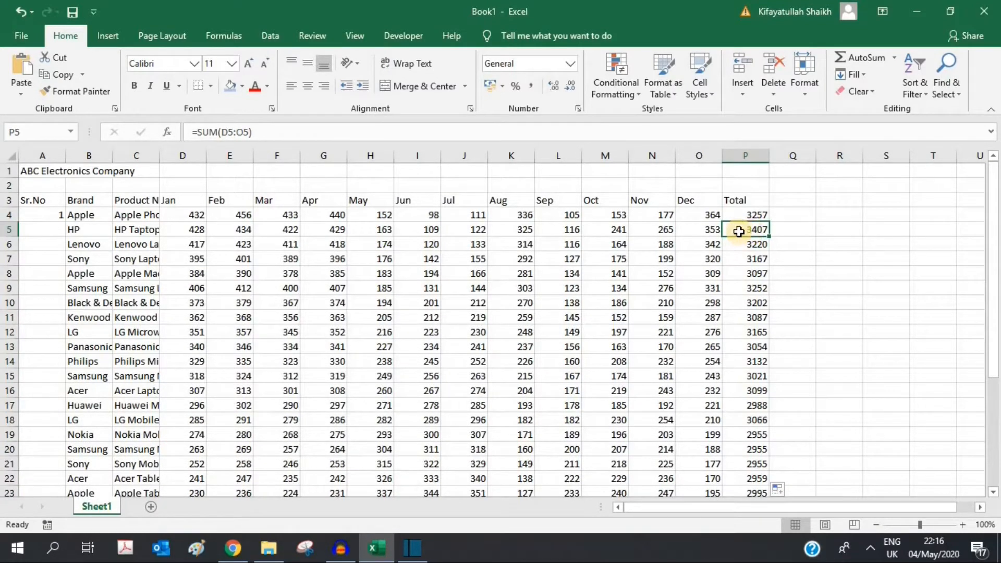
{"action": "left_click_drag", "start_coordinate": [991, 329], "coordinate": [983, 447]}
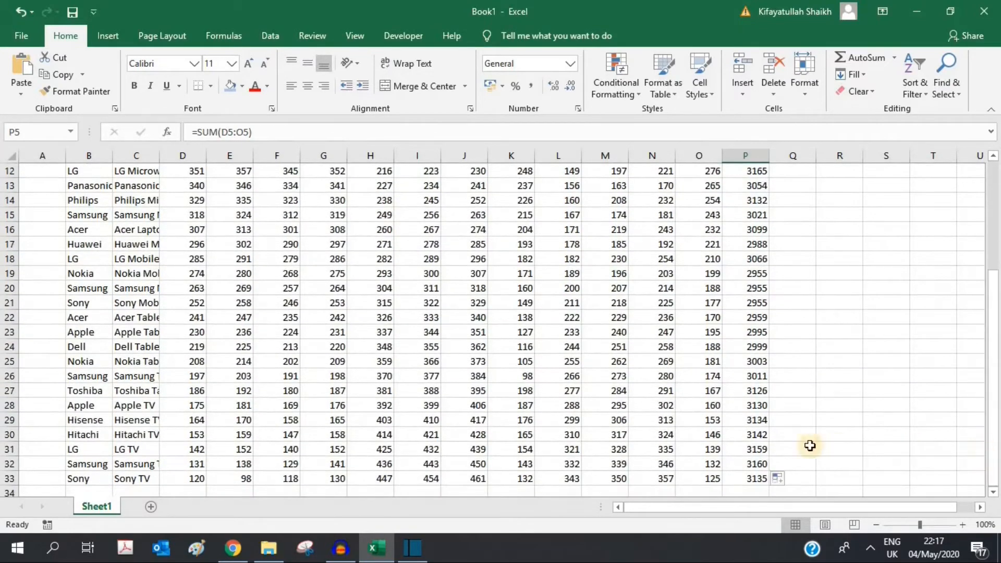
{"action": "left_click", "coordinate": [737, 480]}
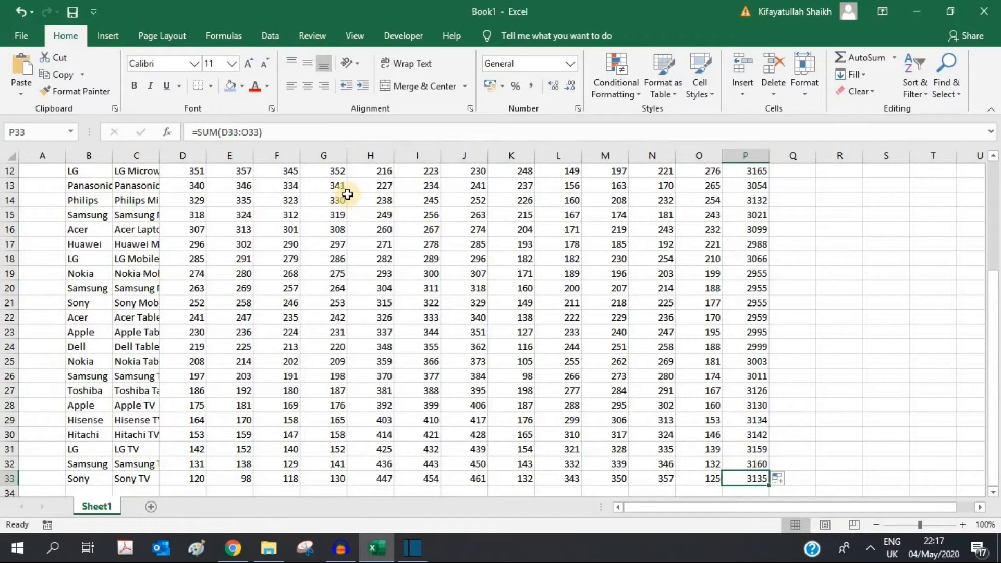
{"action": "left_click", "coordinate": [224, 132]}
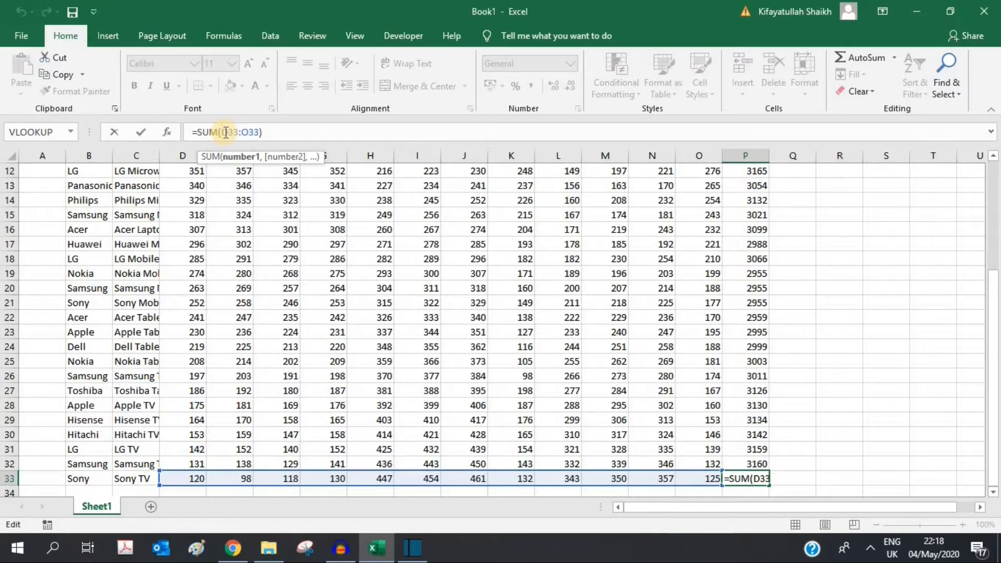
{"action": "key", "text": "ctrl+Return"}
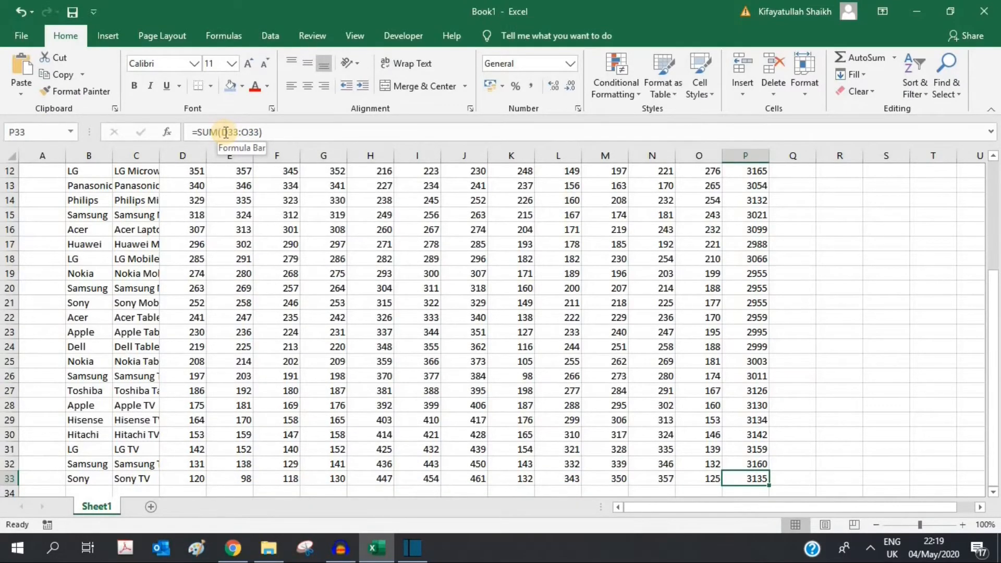
Step: Move to the Jan column and select the empty cell below its figures
{"action": "key", "text": "ctrl+Up"}
{"action": "key", "text": "Left"}
{"action": "key", "text": "Left"}
{"action": "key", "text": "Left"}
{"action": "key", "text": "Left"}
{"action": "key", "text": "Left"}
{"action": "key", "text": "Left"}
{"action": "key", "text": "Left"}
{"action": "key", "text": "Left"}
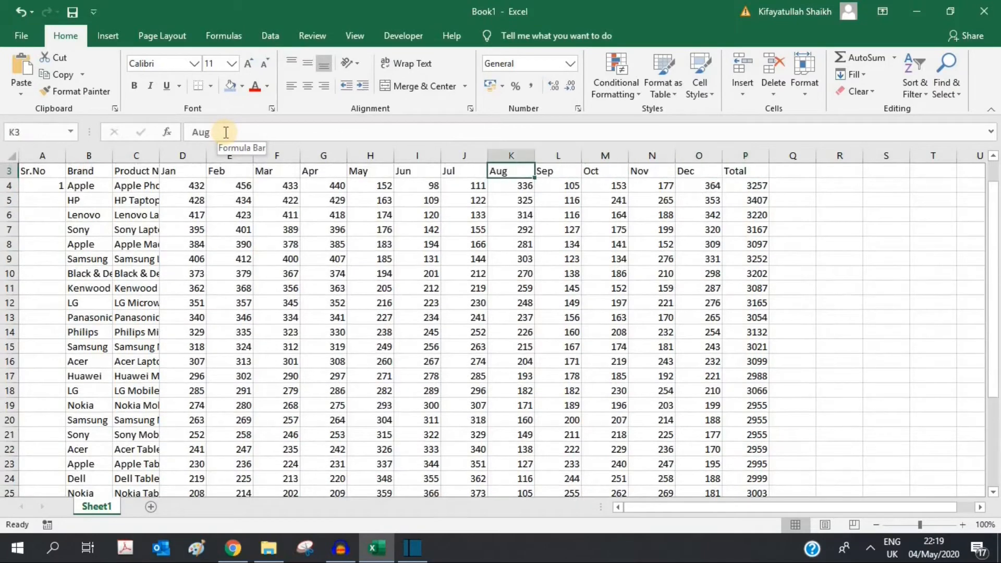
{"action": "key", "text": "Left"}
{"action": "key", "text": "Left"}
{"action": "key", "text": "Left"}
{"action": "key", "text": "Left"}
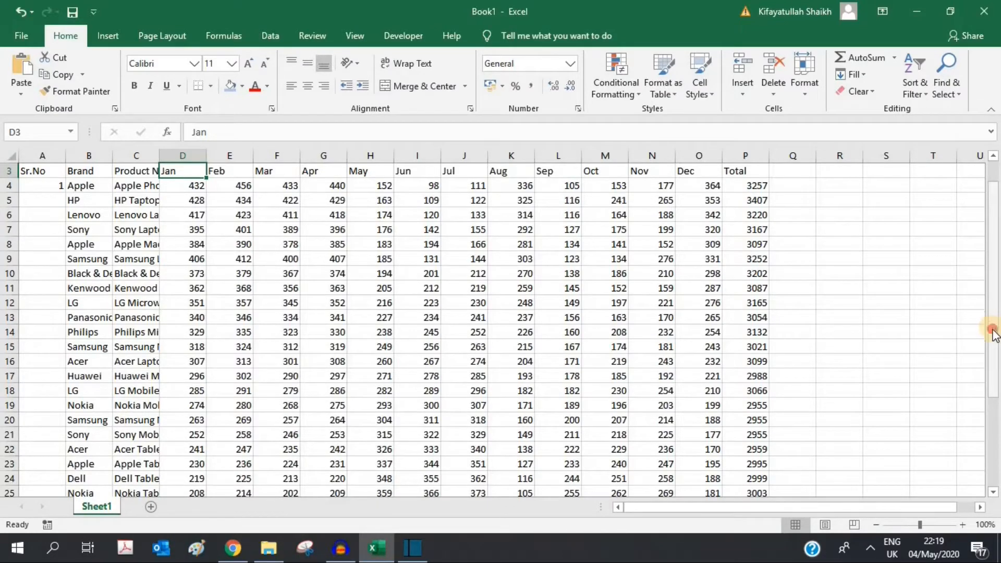
{"action": "left_click_drag", "start_coordinate": [995, 334], "coordinate": [994, 415]}
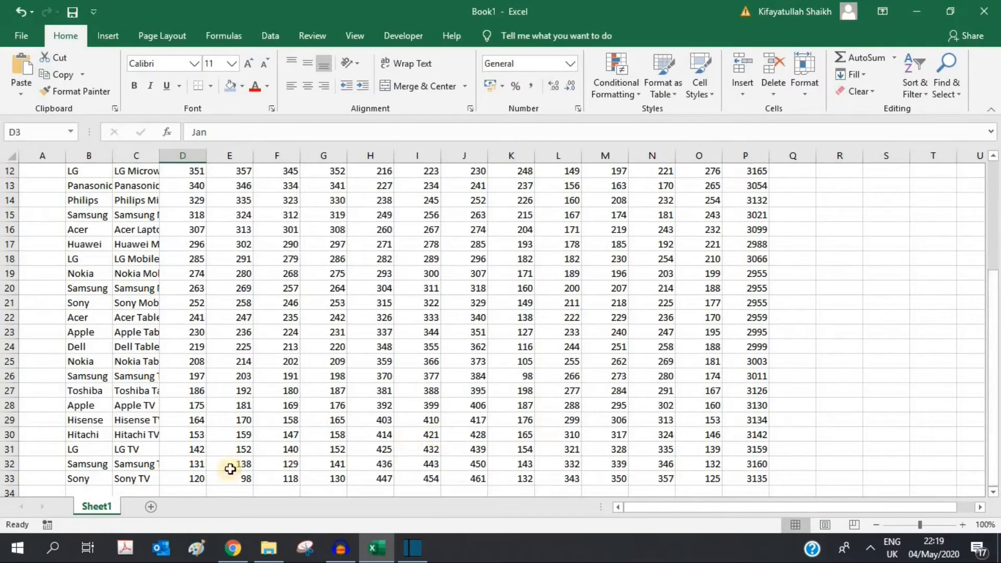
{"action": "left_click", "coordinate": [197, 490]}
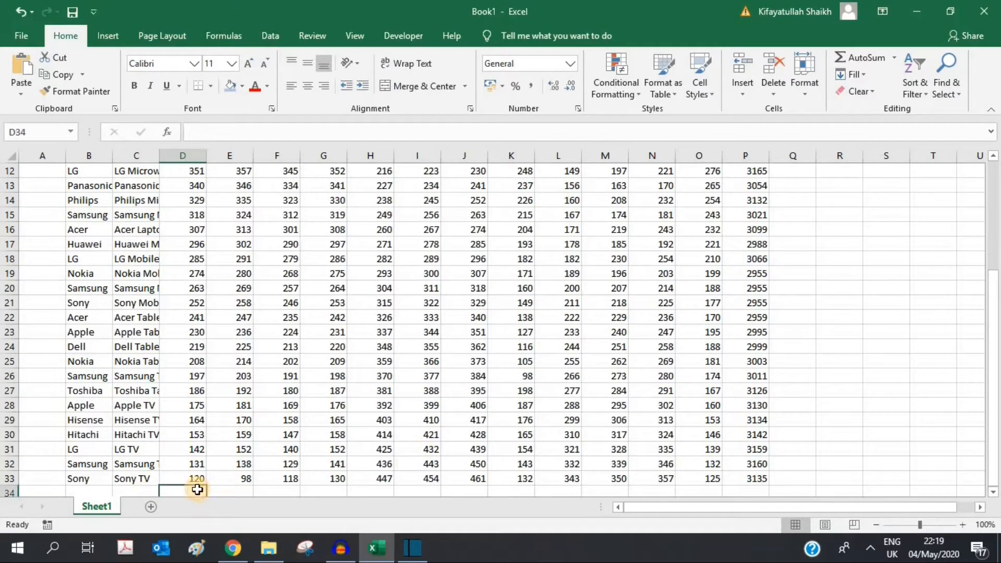
Step: AutoSum Jan in D34 (8378) and copy it across to P34 (93032)
{"action": "left_click", "coordinate": [895, 58]}
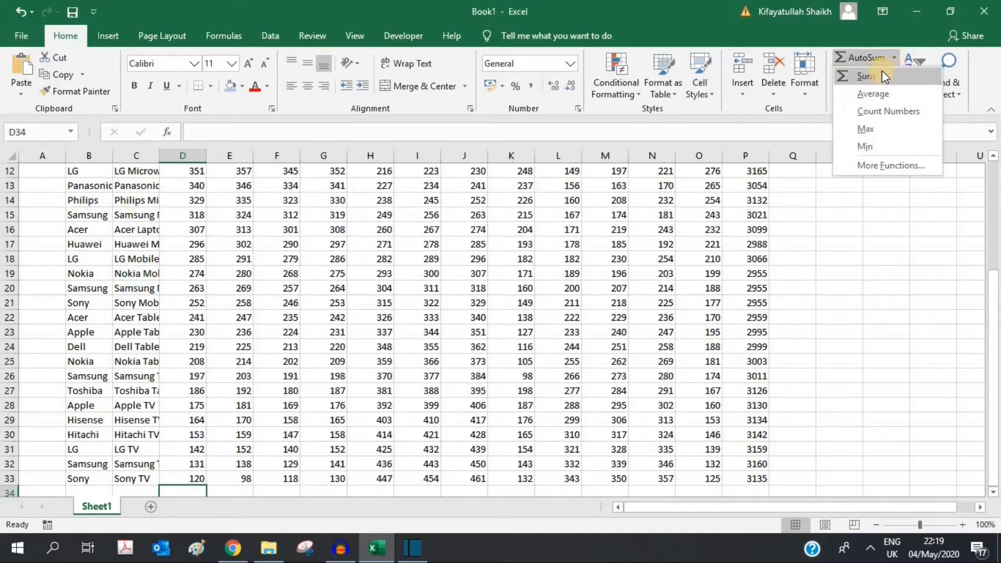
{"action": "left_click", "coordinate": [866, 76]}
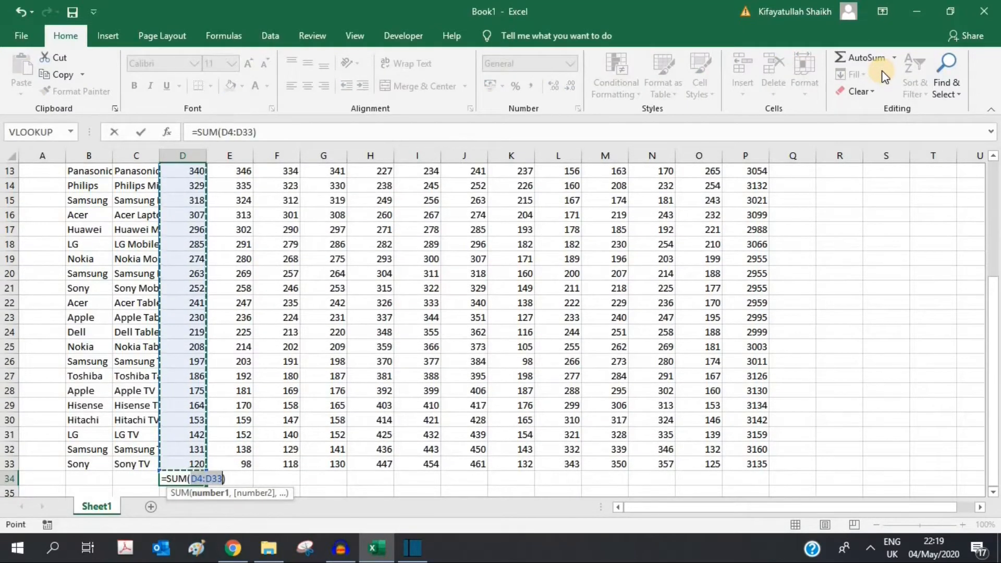
{"action": "key", "text": "Return"}
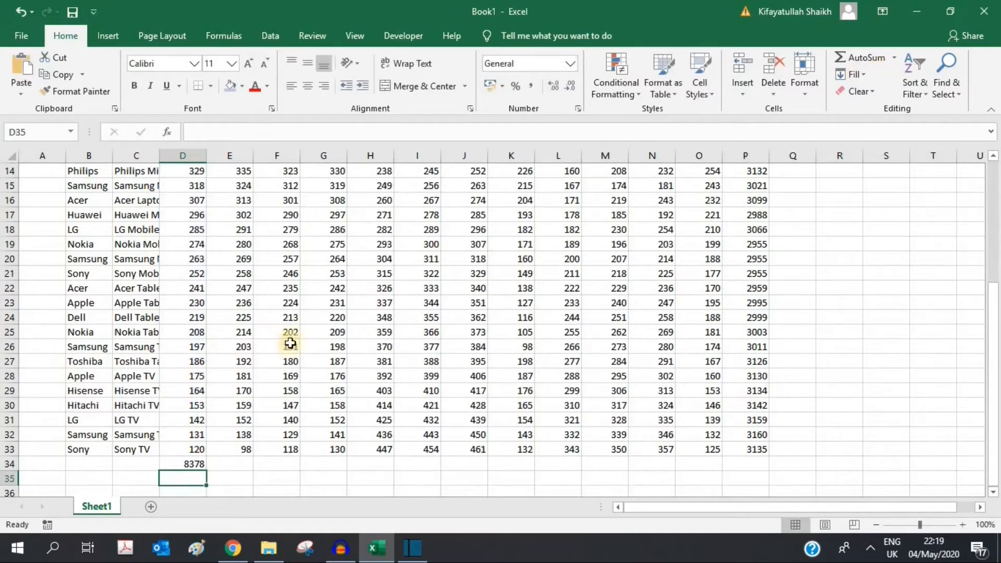
{"action": "left_click", "coordinate": [179, 461]}
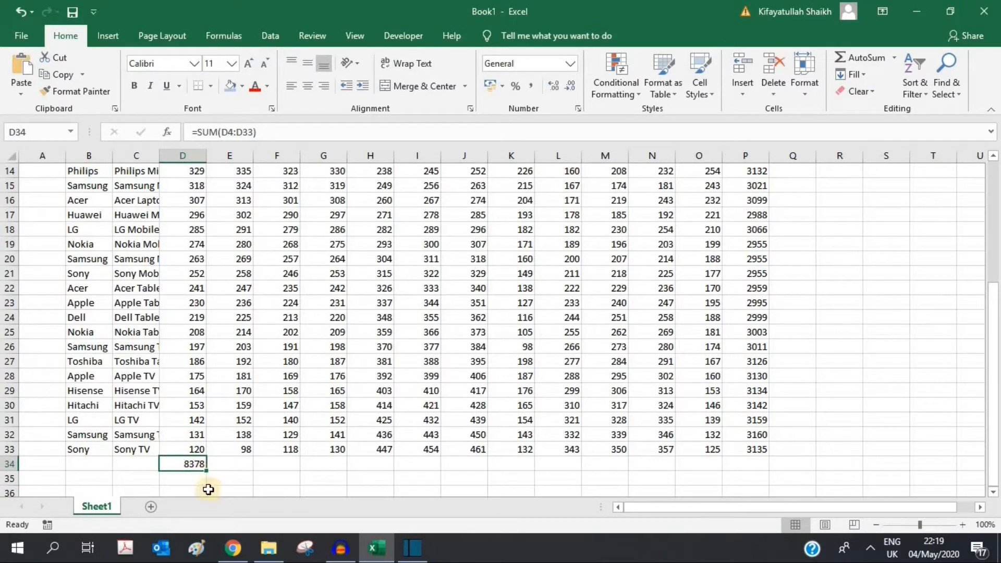
{"action": "left_click_drag", "start_coordinate": [207, 470], "coordinate": [749, 476]}
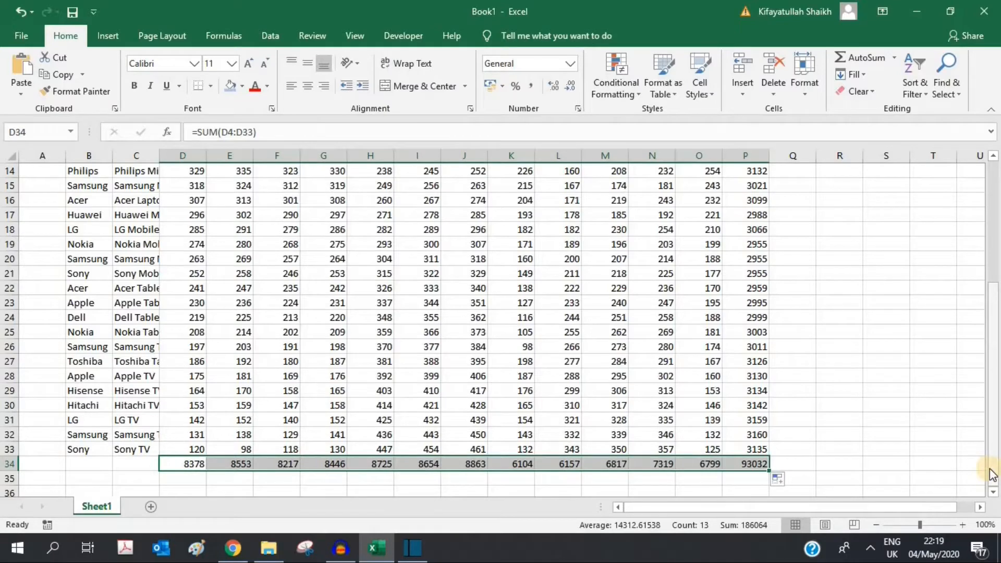
{"action": "left_click_drag", "start_coordinate": [991, 475], "coordinate": [968, 278]}
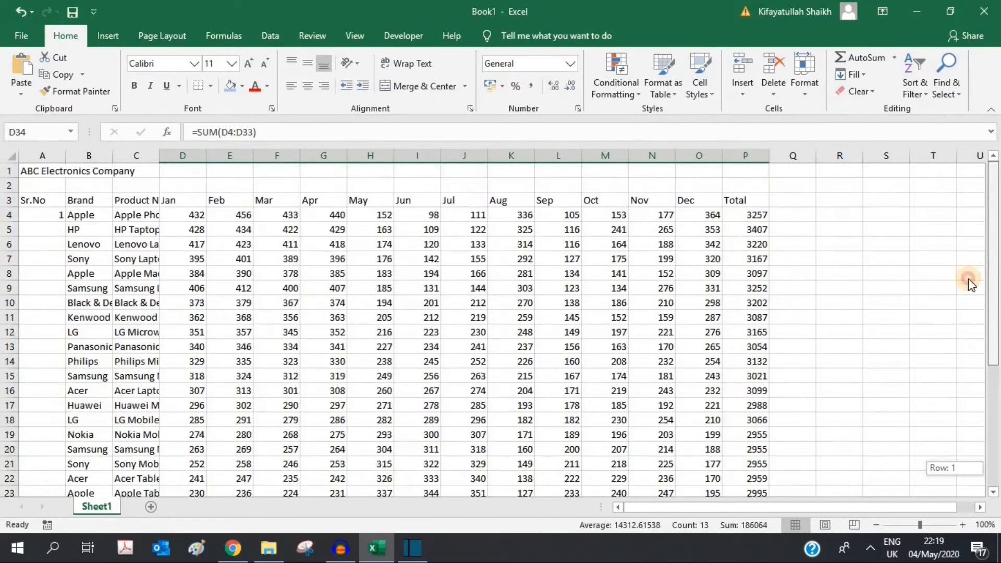
Step: Enter 2 as the second serial number in cell A5
{"action": "left_click", "coordinate": [198, 165]}
{"action": "key", "text": "ctrl+shift+Down"}
{"action": "key", "text": "ctrl+shift+Down"}
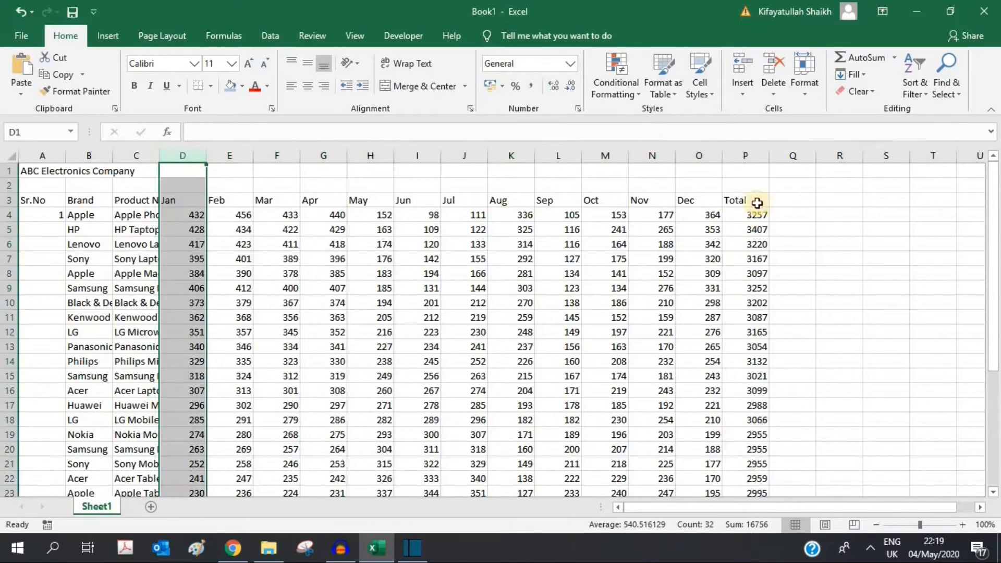
{"action": "left_click", "coordinate": [746, 156]}
{"action": "left_click", "coordinate": [51, 224]}
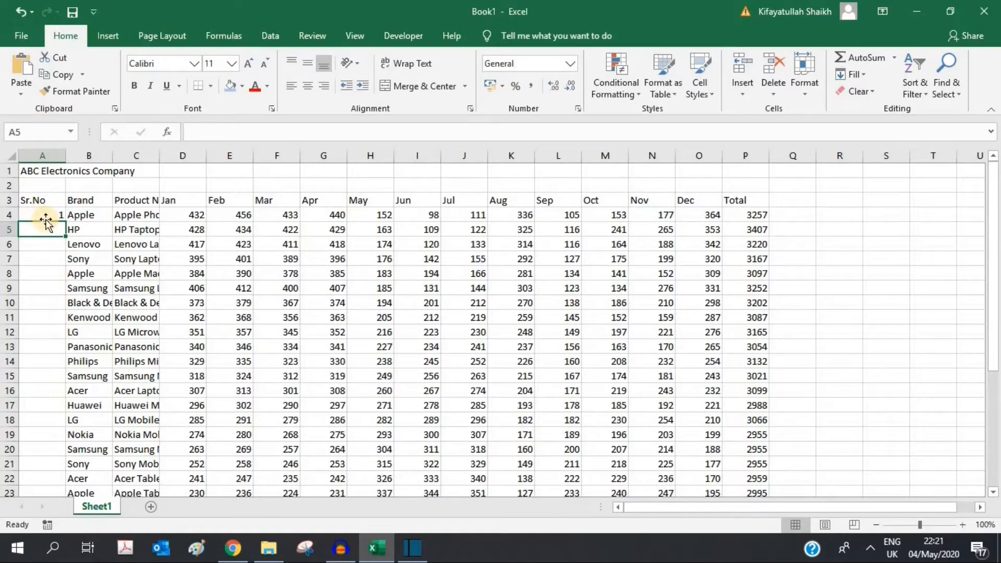
{"action": "type", "text": "2"}
{"action": "key", "text": "Return"}
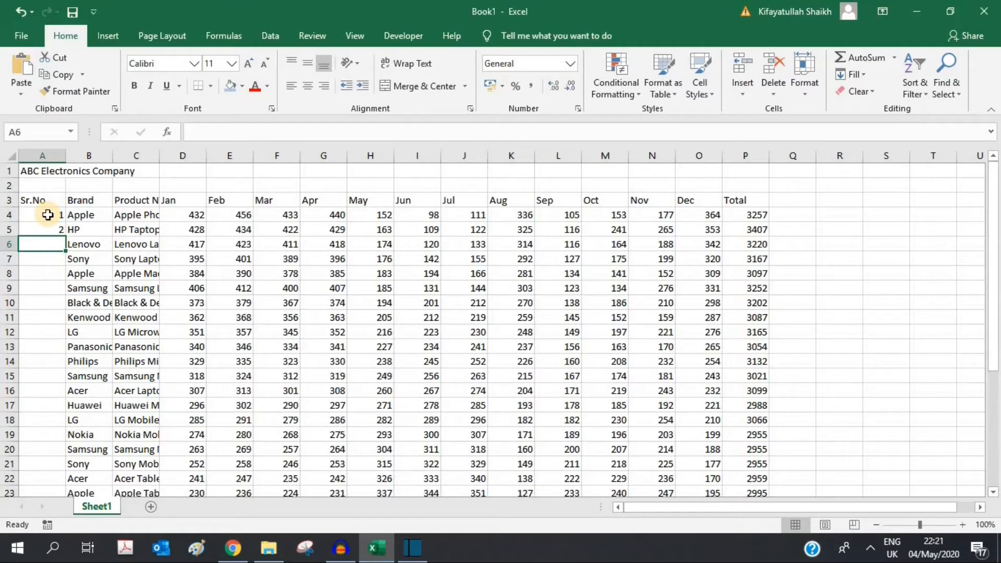
Step: Fill the series down from A4:A5 so Sr.No runs 1 to 30
{"action": "left_click_drag", "start_coordinate": [47, 215], "coordinate": [73, 452]}
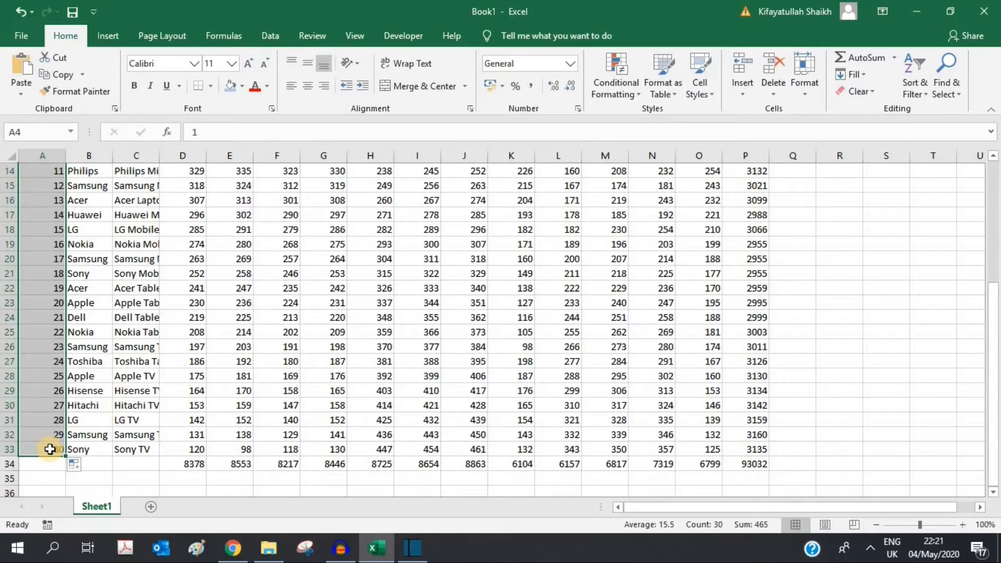
{"action": "left_click", "coordinate": [85, 466]}
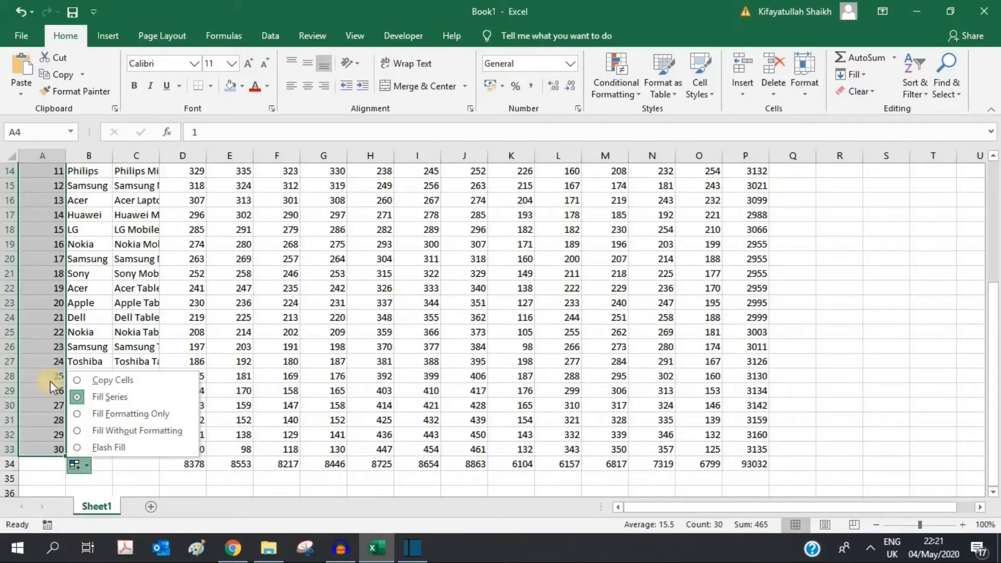
{"action": "left_click", "coordinate": [46, 368]}
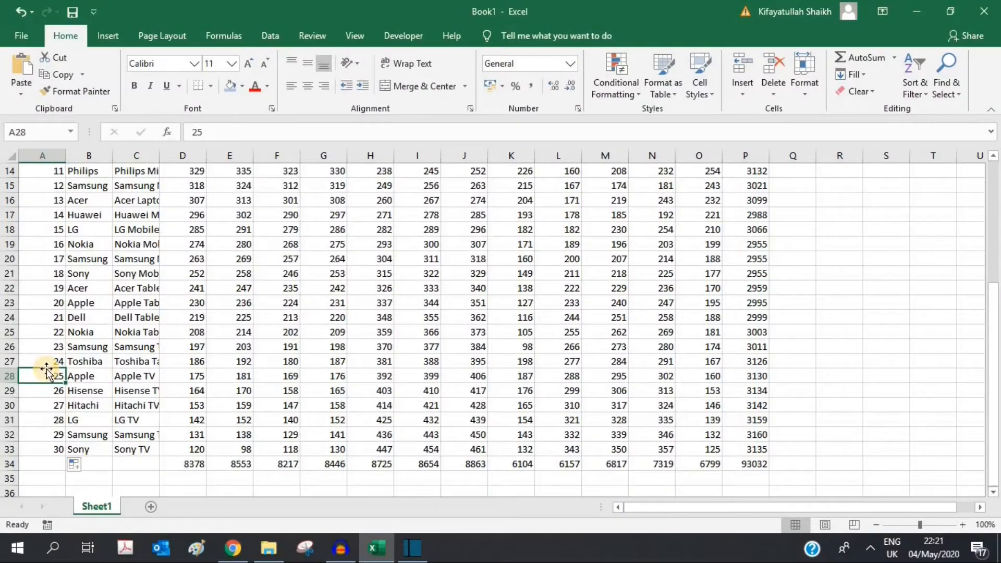
{"action": "key", "text": "ctrl+Home"}
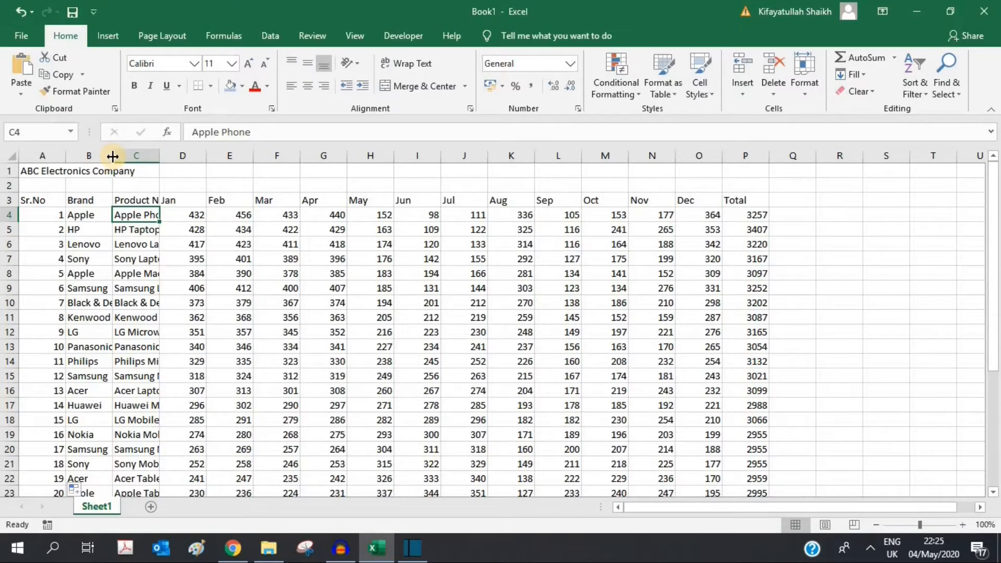
Step: AutoFit the Brand and Product Name columns to their longest entries
{"action": "left_click_drag", "start_coordinate": [113, 156], "coordinate": [156, 156]}
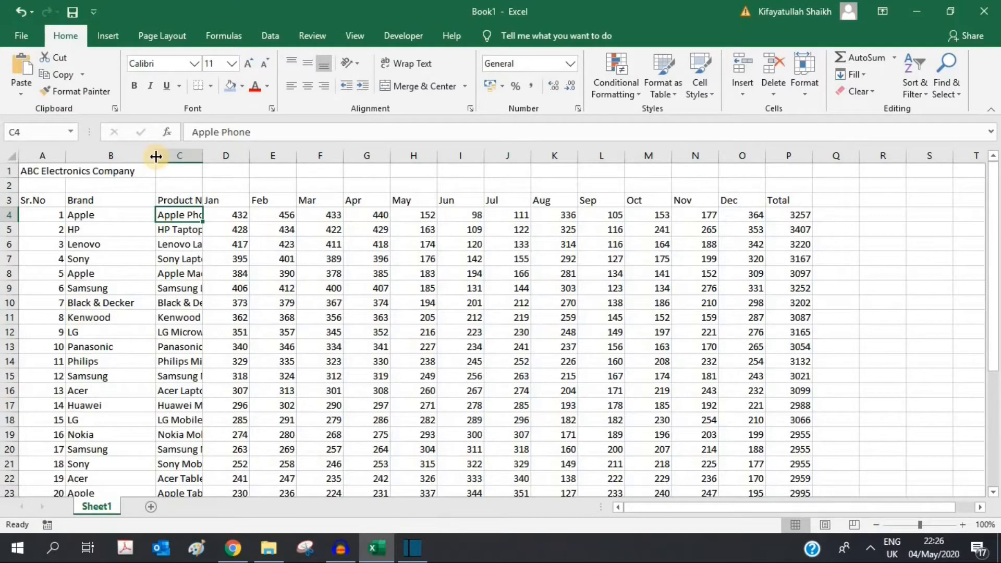
{"action": "double_click", "coordinate": [203, 157]}
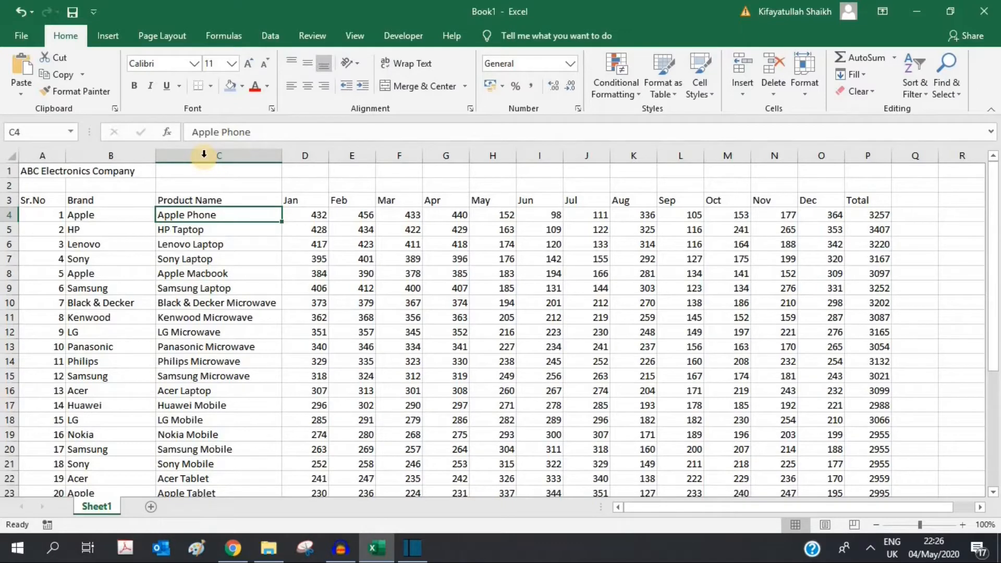
{"action": "left_click", "coordinate": [203, 153]}
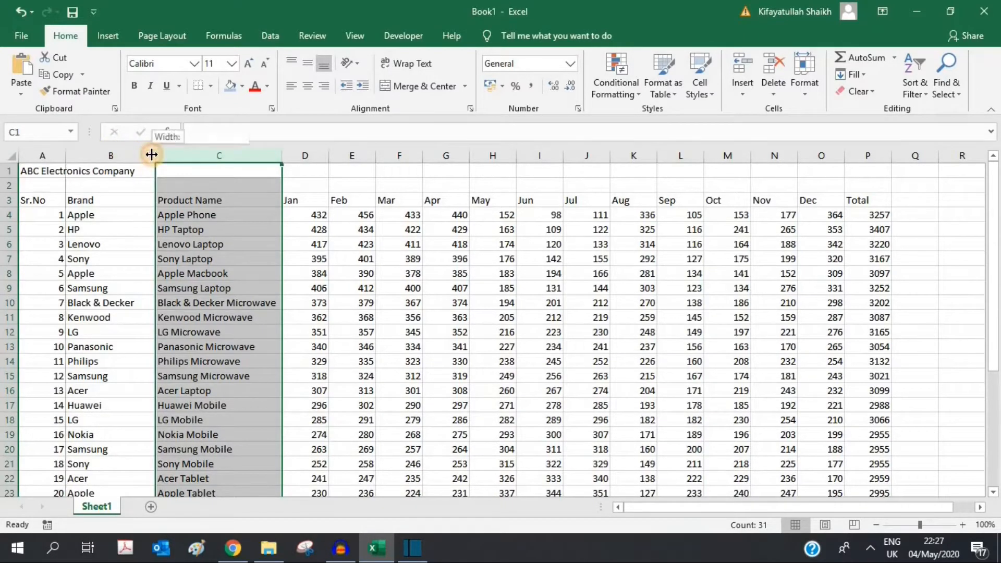
{"action": "left_click", "coordinate": [151, 154]}
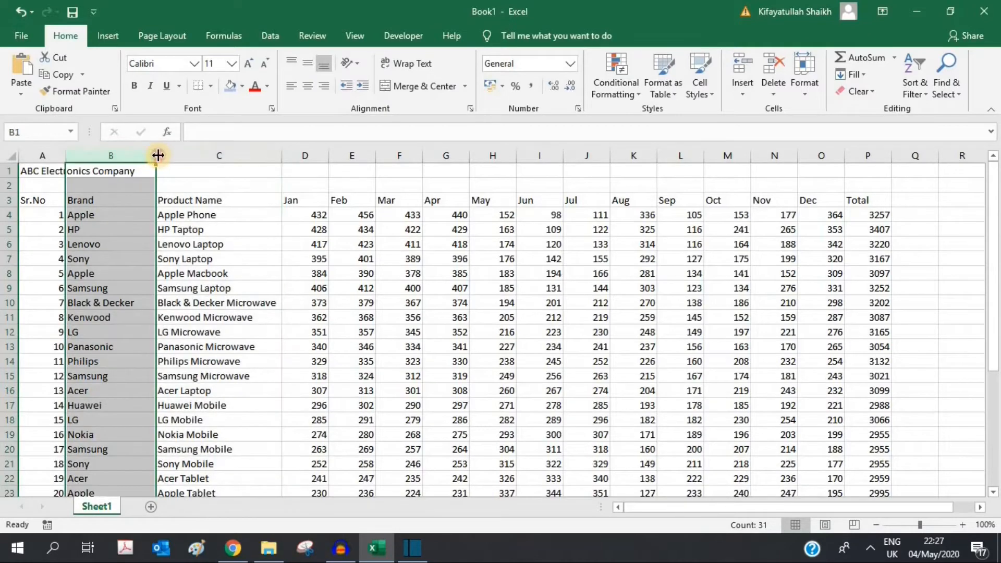
{"action": "double_click", "coordinate": [156, 154]}
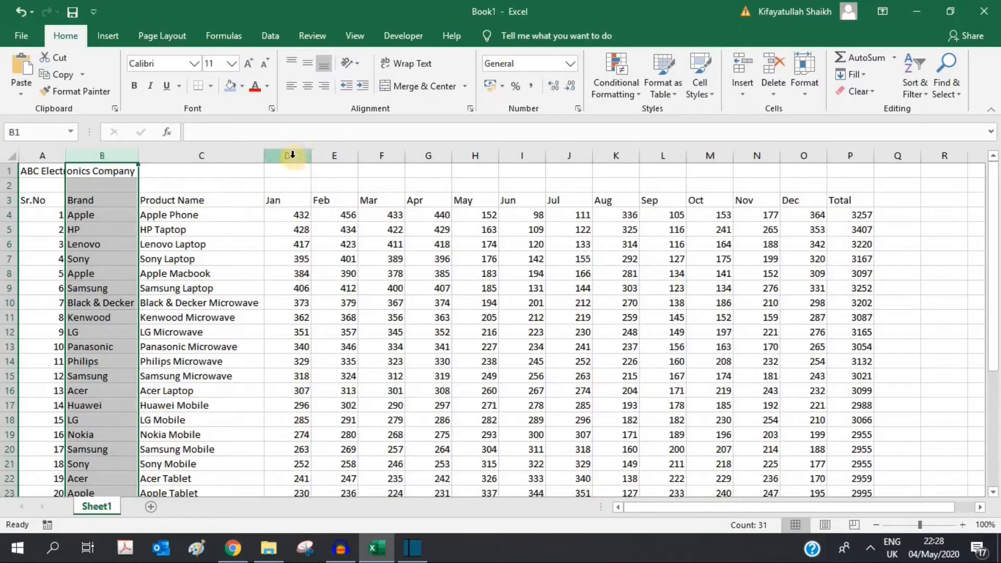
Step: Select columns D through P and narrow the Jan to Total columns to fit their figures
{"action": "left_click_drag", "start_coordinate": [292, 155], "coordinate": [838, 143]}
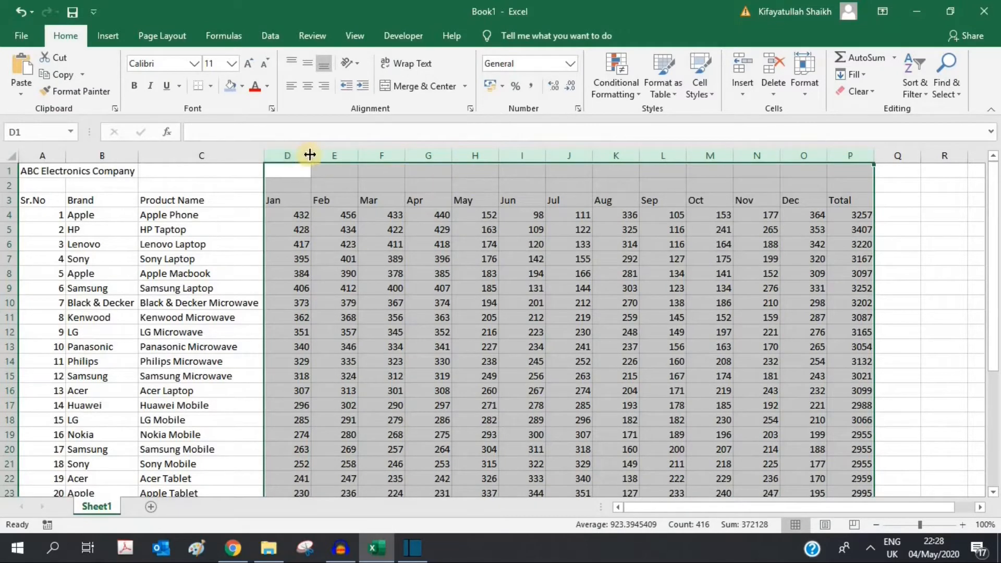
{"action": "left_click_drag", "start_coordinate": [310, 154], "coordinate": [317, 154]}
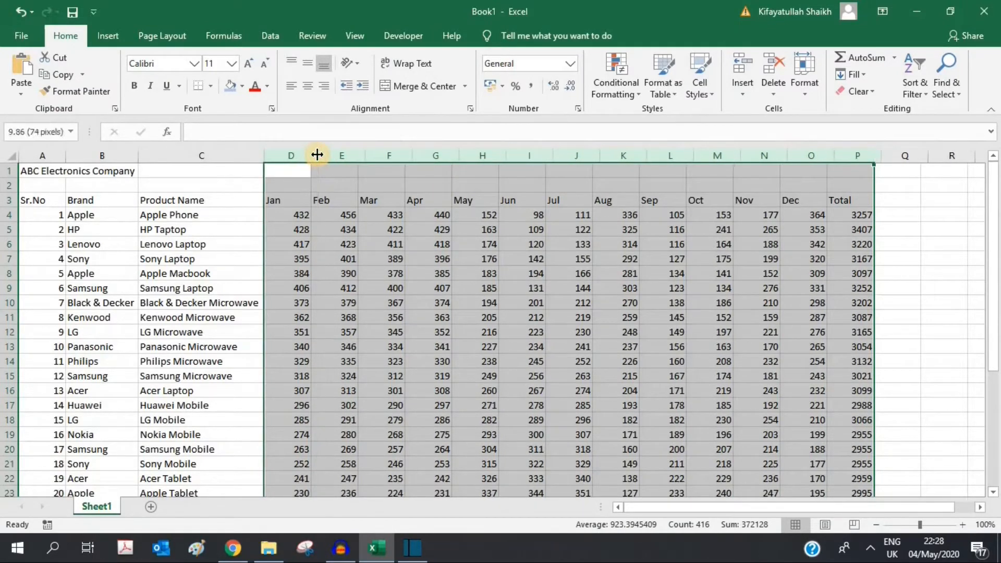
{"action": "left_click", "coordinate": [253, 183]}
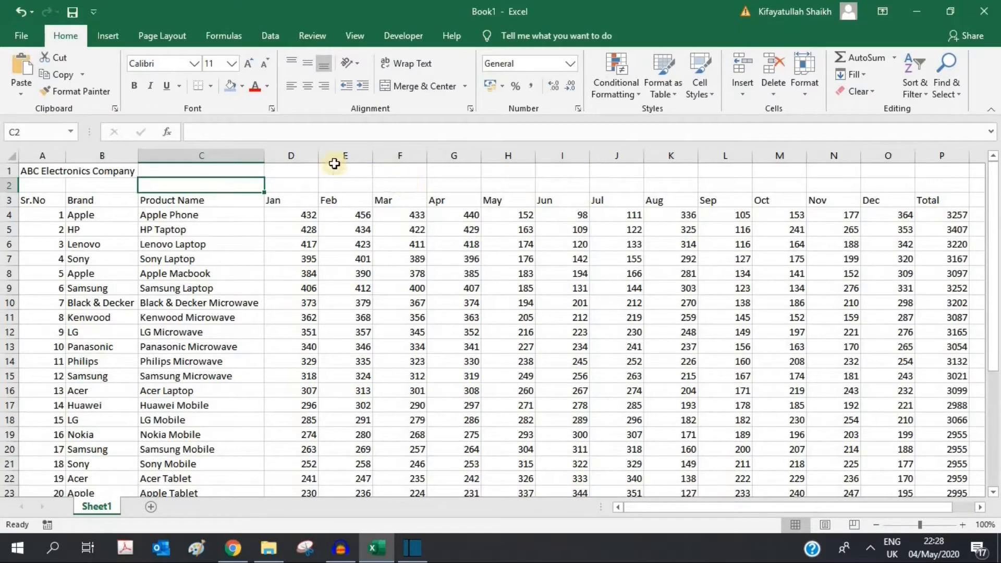
{"action": "left_click_drag", "start_coordinate": [294, 153], "coordinate": [931, 154]}
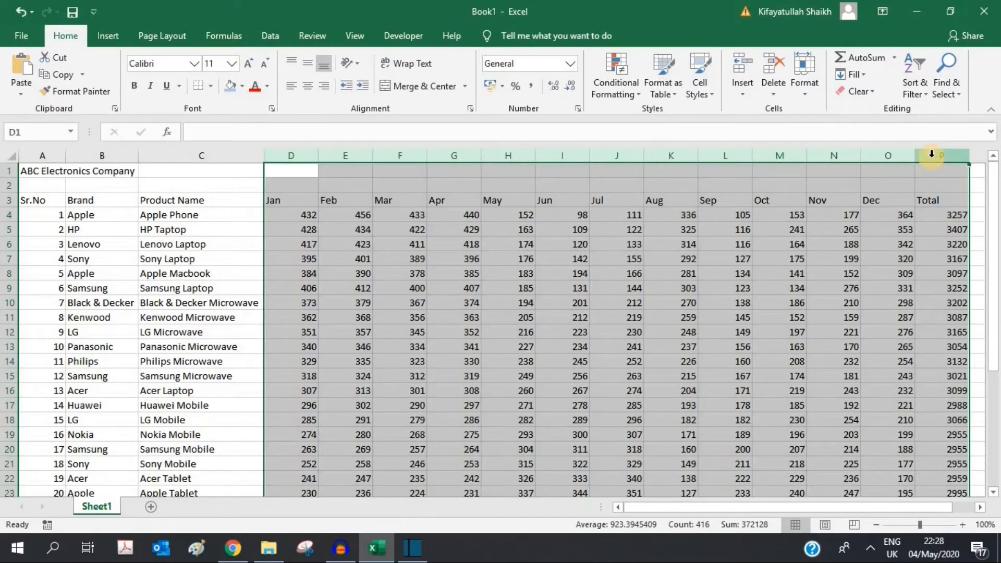
{"action": "double_click", "coordinate": [317, 159]}
{"action": "left_click_drag", "start_coordinate": [278, 155], "coordinate": [595, 167]}
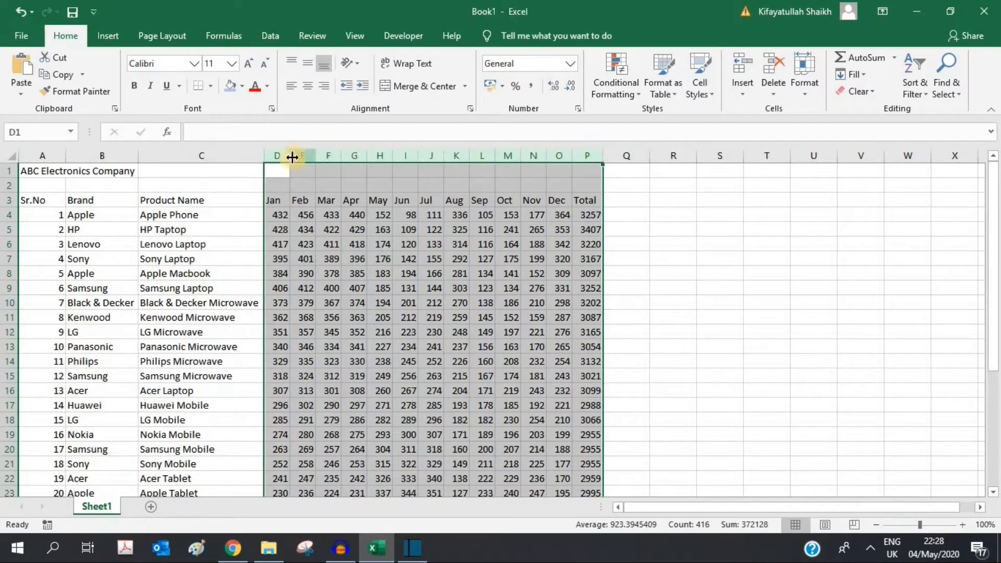
{"action": "left_click_drag", "start_coordinate": [291, 157], "coordinate": [298, 156]}
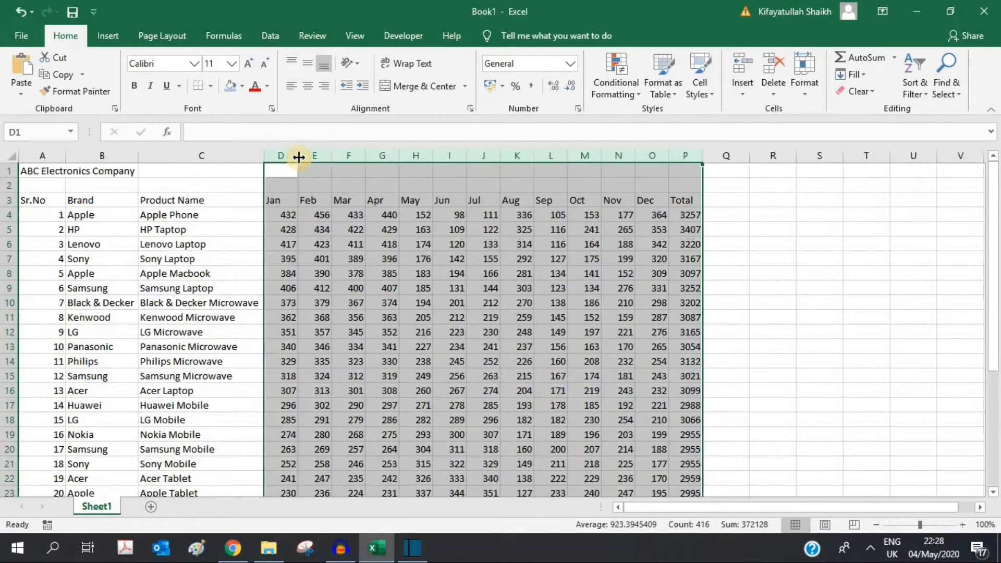
{"action": "left_click", "coordinate": [764, 225]}
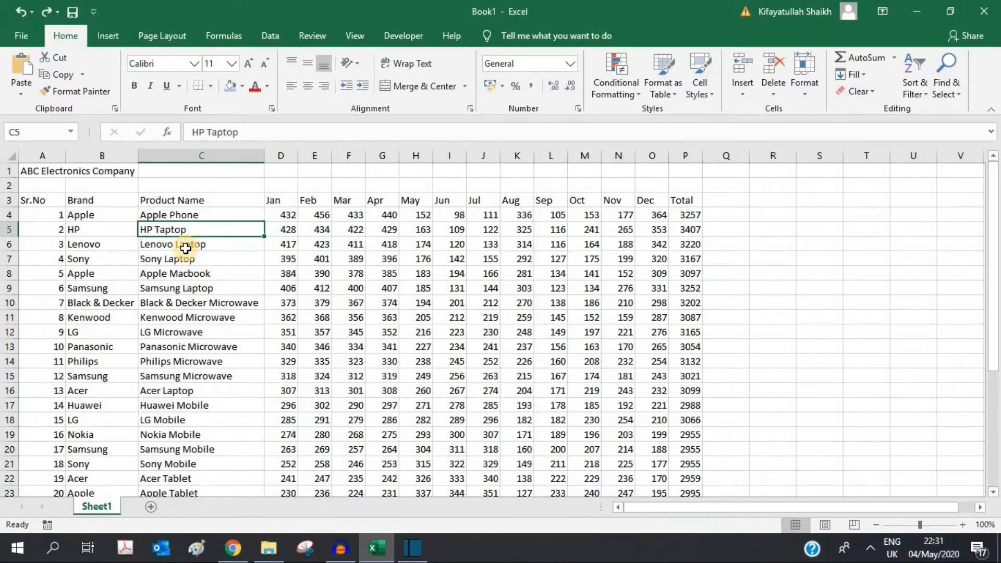
Step: Correct the product name in C5 to 'HP Laptop', then select title cell A1
{"action": "type", "text": "H"}
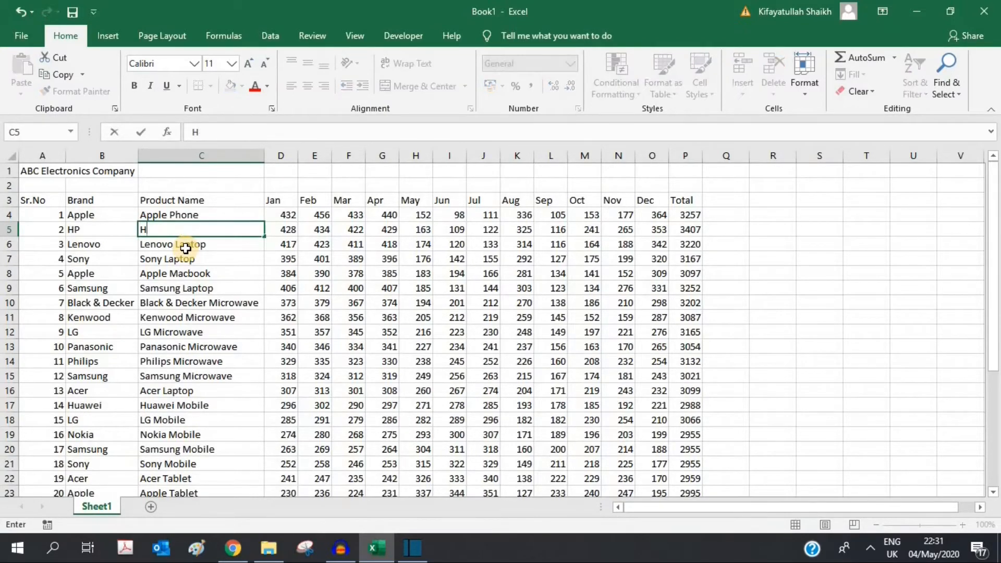
{"action": "type", "text": "P"}
{"action": "left_click", "coordinate": [186, 249]}
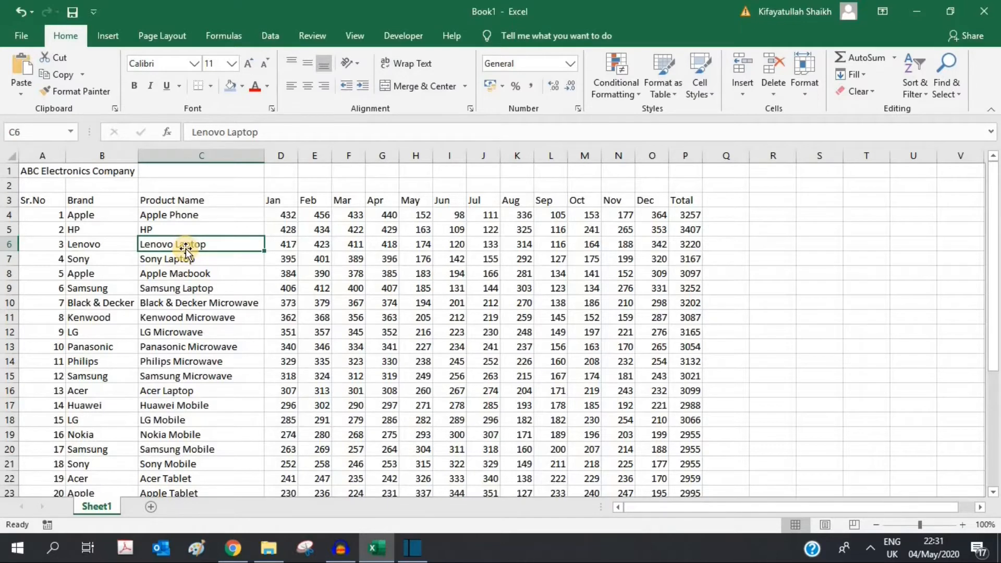
{"action": "left_click", "coordinate": [171, 228]}
{"action": "double_click", "coordinate": [170, 230]}
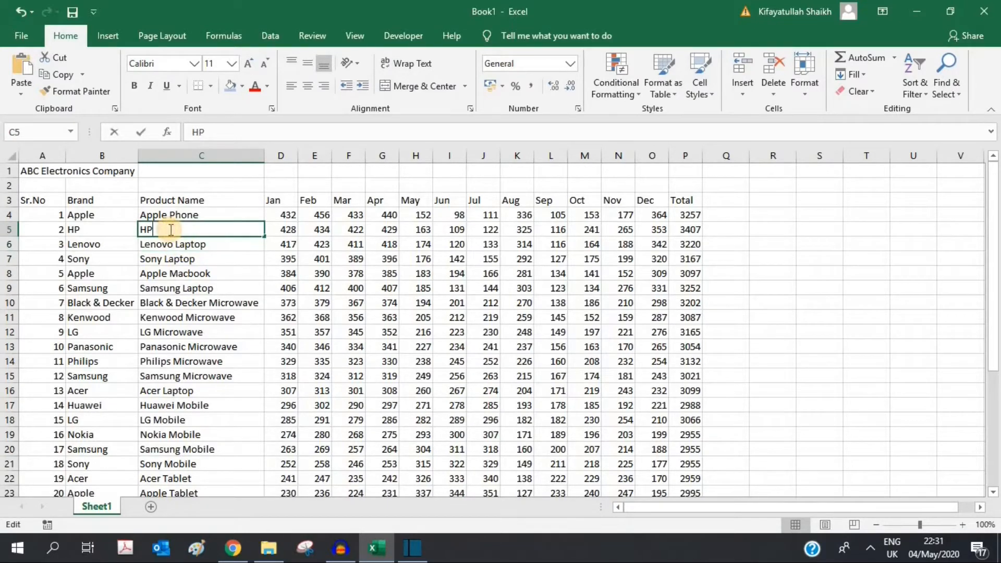
{"action": "type", "text": "La"}
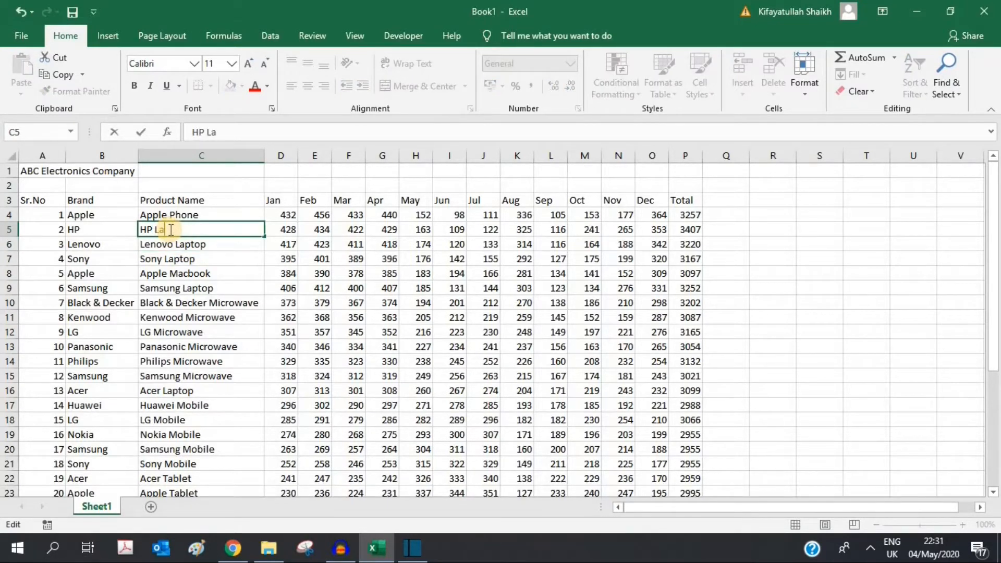
{"action": "type", "text": "ptop"}
{"action": "key", "text": "Return"}
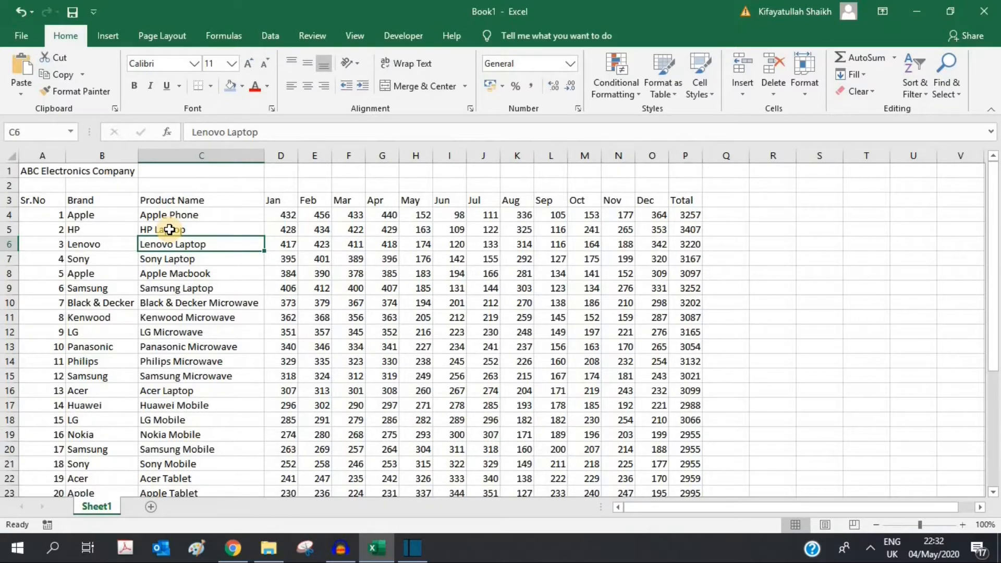
{"action": "left_click", "coordinate": [36, 171]}
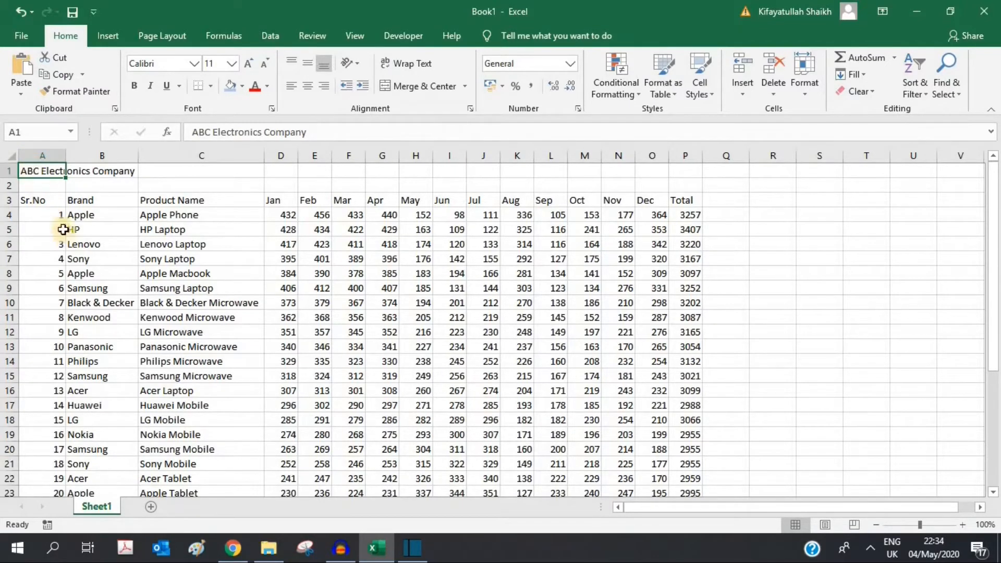
Step: Merge & Center the ABC Electronics Company title across A1:P1
{"action": "left_click_drag", "start_coordinate": [45, 170], "coordinate": [677, 172]}
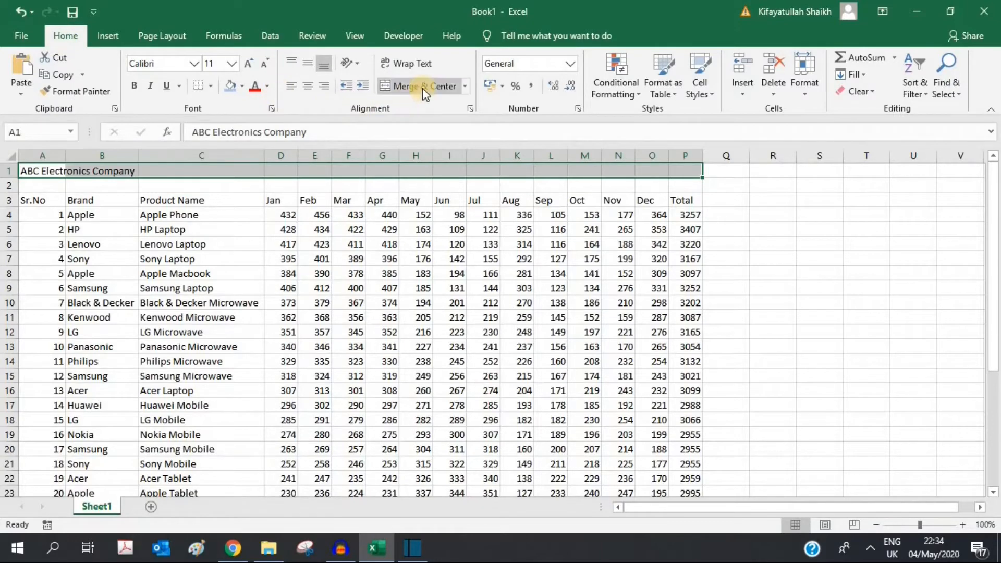
{"action": "left_click", "coordinate": [465, 87]}
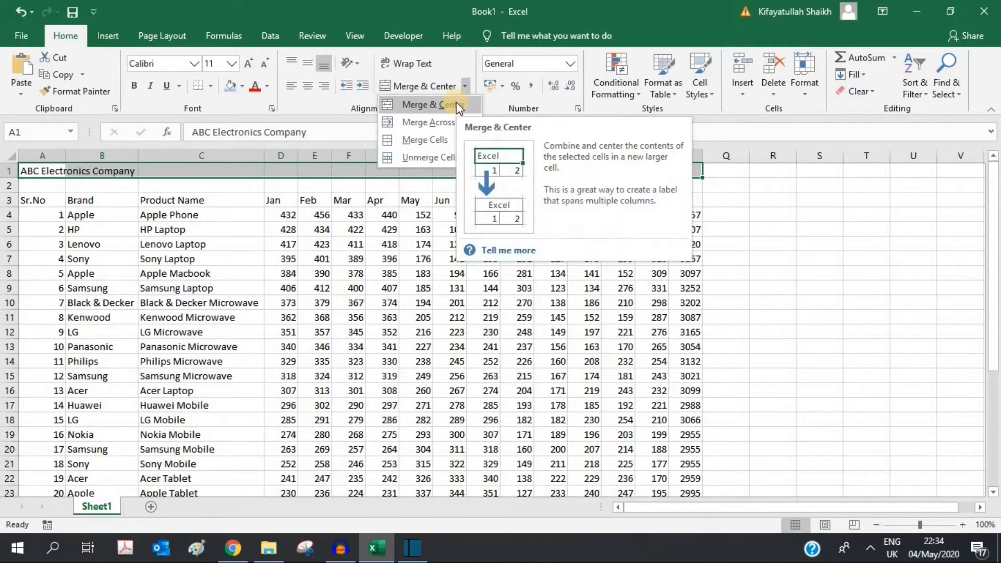
{"action": "left_click", "coordinate": [458, 106]}
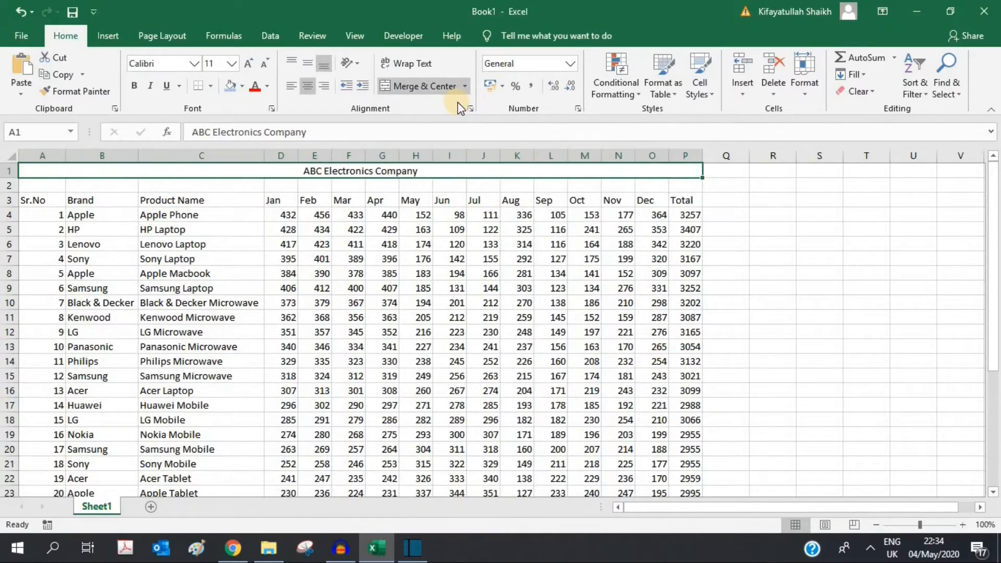
{"action": "left_click", "coordinate": [742, 233]}
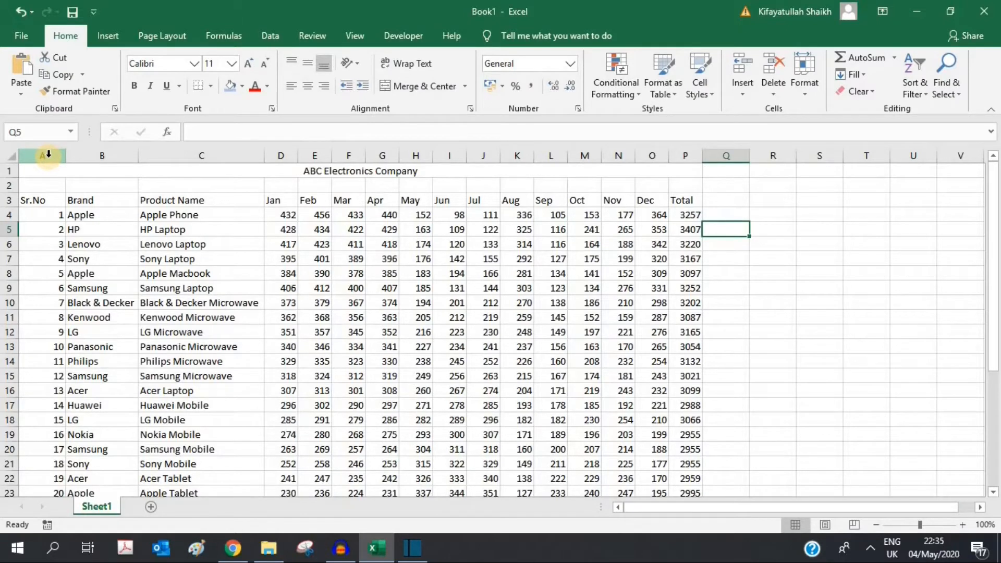
{"action": "left_click", "coordinate": [149, 174]}
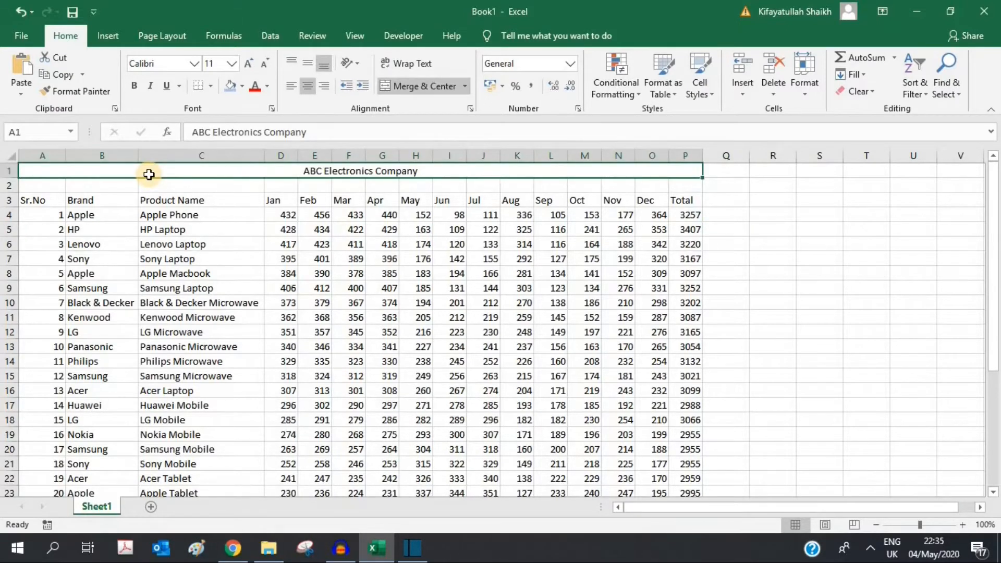
{"action": "left_click", "coordinate": [43, 146]}
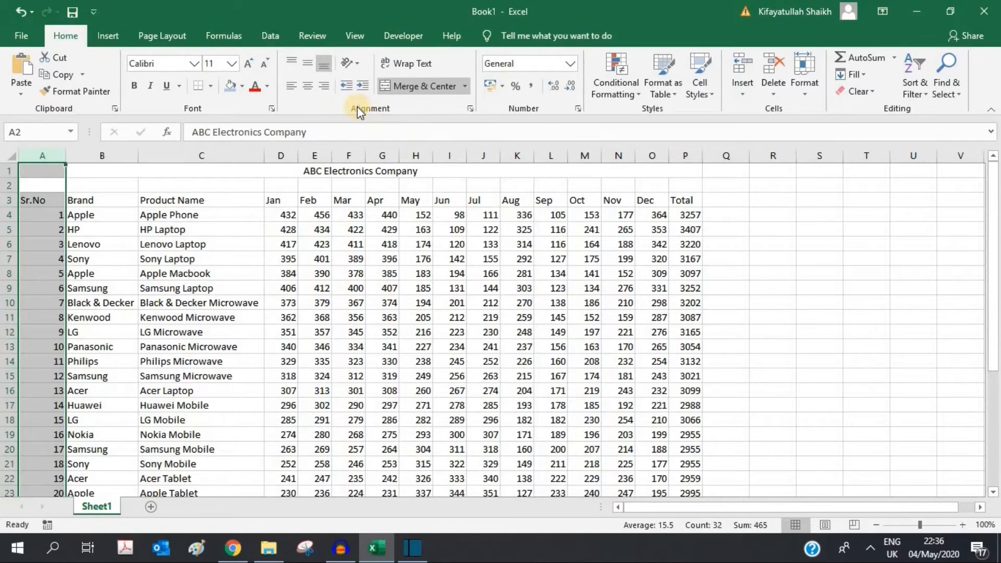
Step: Centre the Sr.No values in column A and the month and Total headings
{"action": "left_click", "coordinate": [308, 88]}
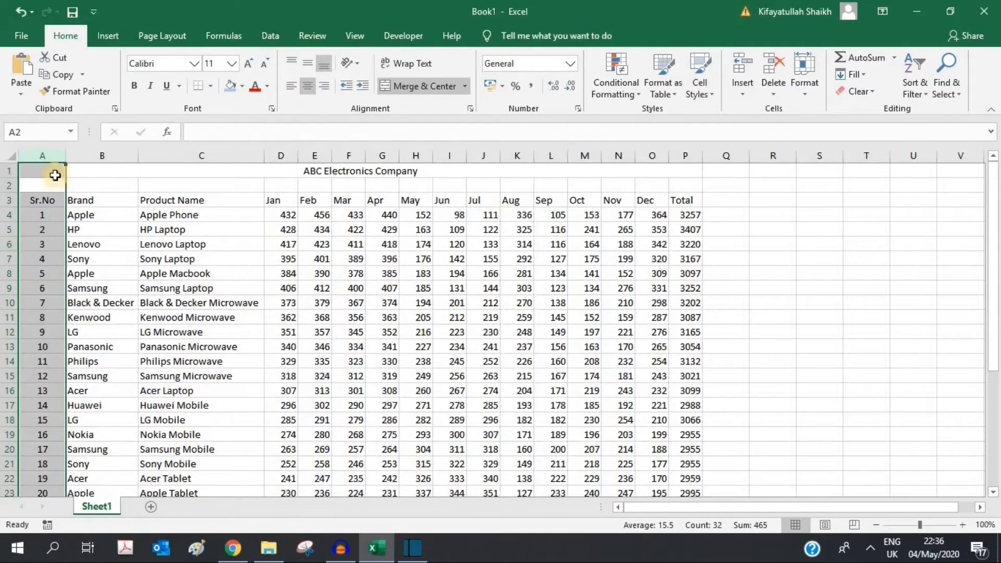
{"action": "left_click", "coordinate": [56, 157]}
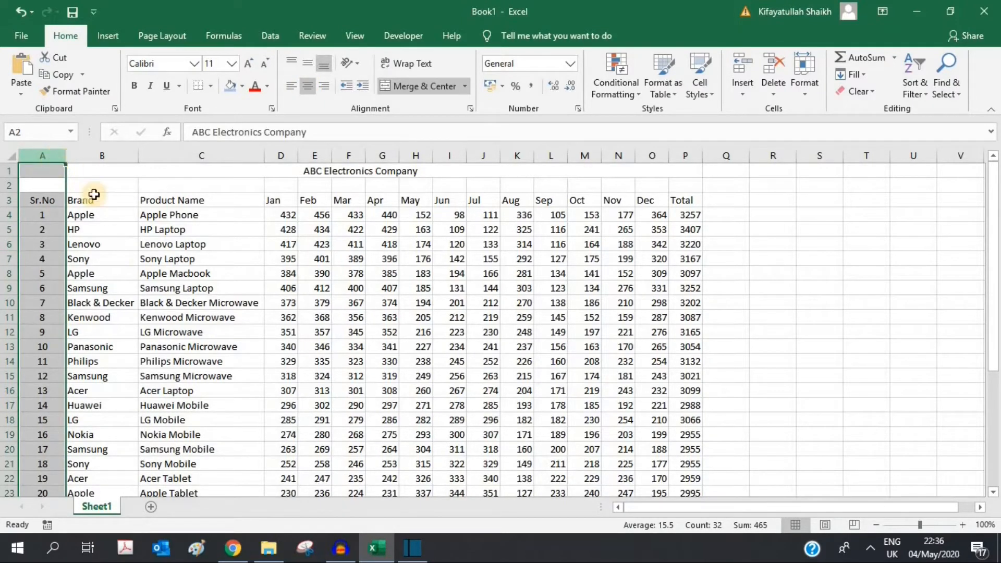
{"action": "left_click", "coordinate": [699, 244]}
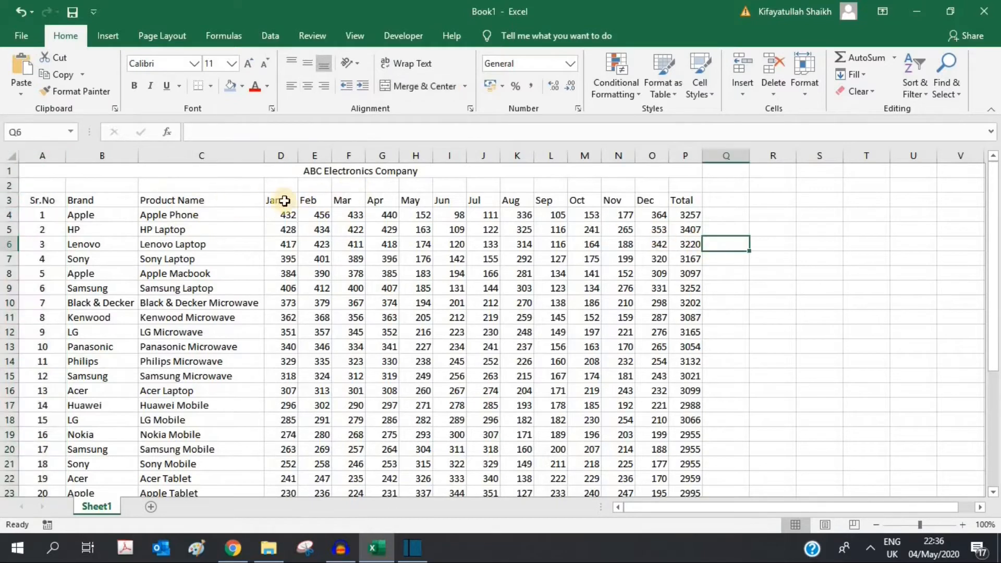
{"action": "left_click_drag", "start_coordinate": [274, 201], "coordinate": [683, 199]}
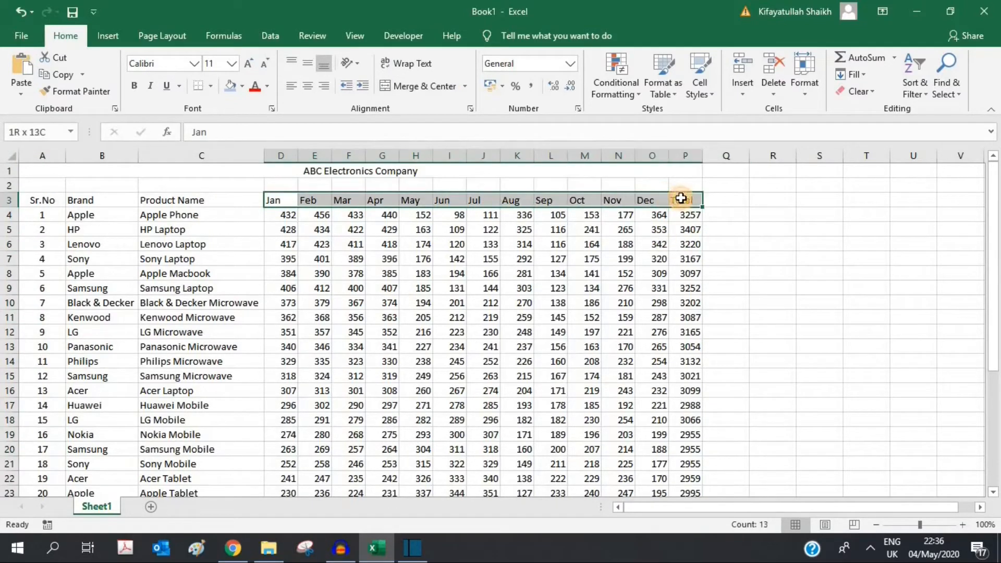
{"action": "left_click", "coordinate": [308, 86]}
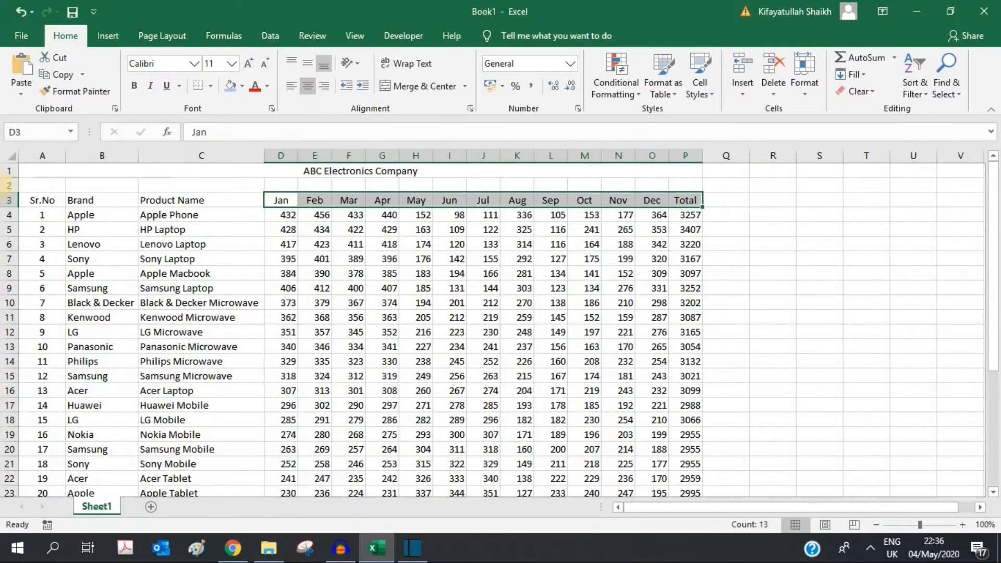
Step: Make the header row 3 bold
{"action": "left_click", "coordinate": [9, 201]}
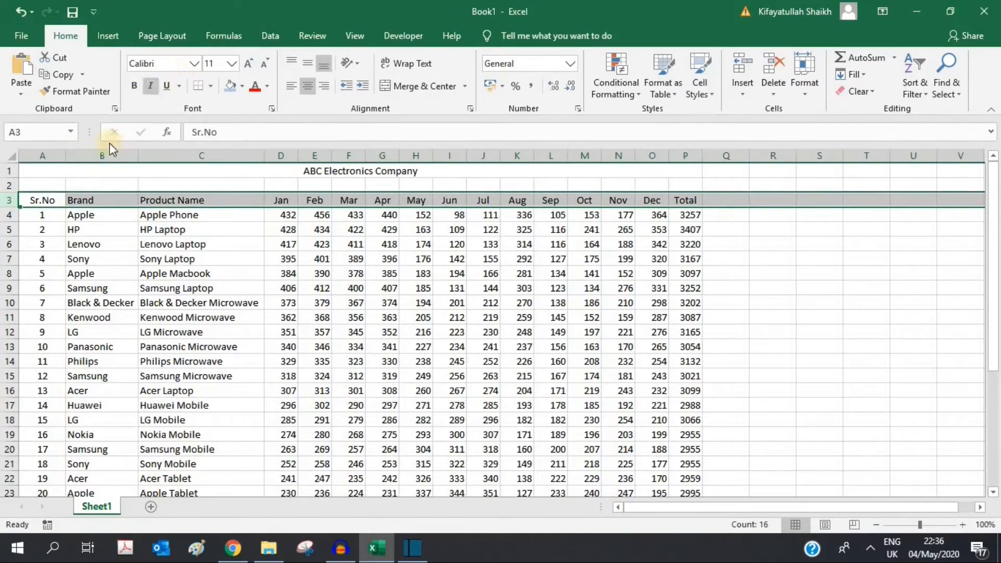
{"action": "left_click_drag", "start_coordinate": [33, 200], "coordinate": [683, 203]}
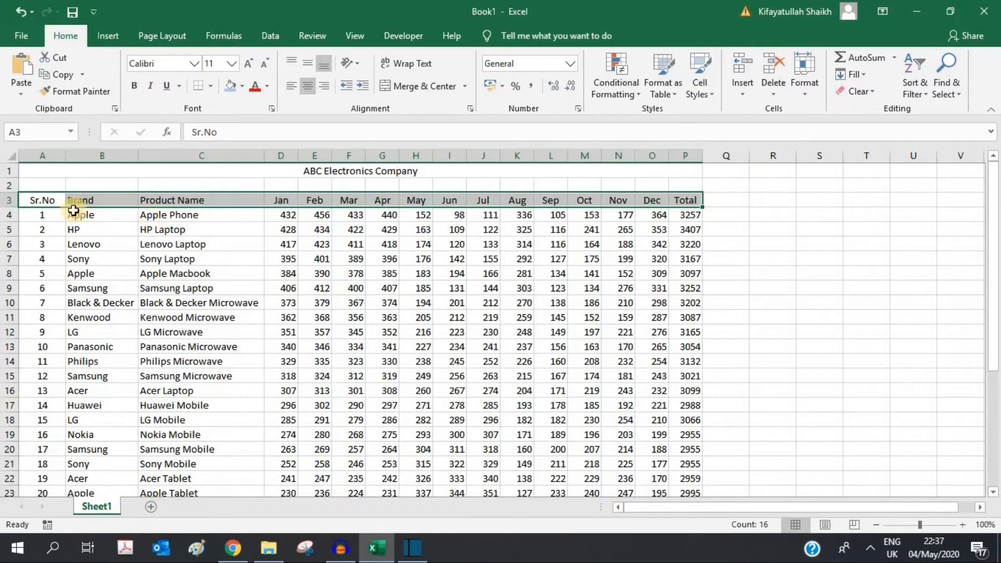
{"action": "left_click", "coordinate": [137, 86]}
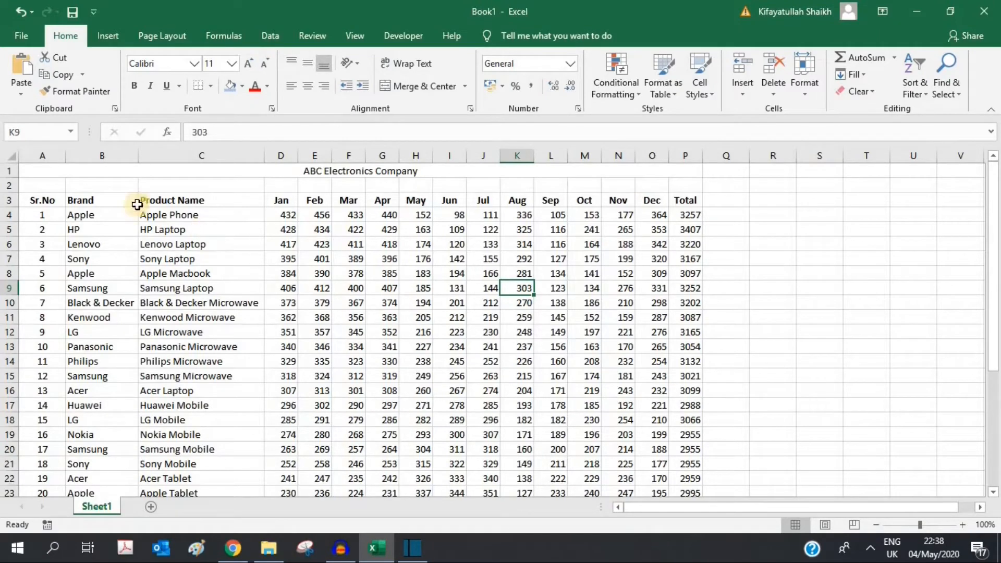
{"action": "left_click", "coordinate": [12, 158]}
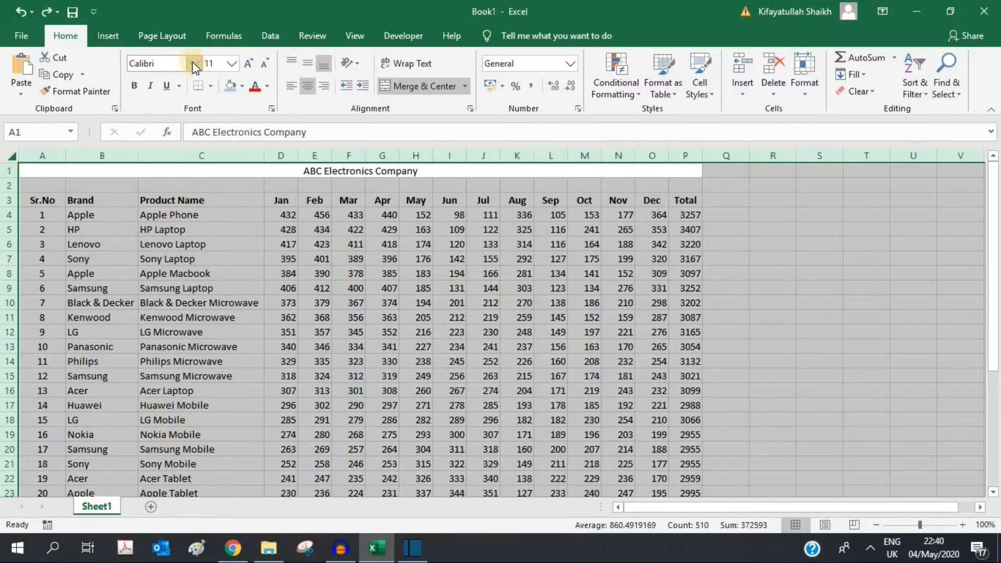
Step: Apply Arial to the entire sheet and widen columns C (Product Name) and B (Brand)
{"action": "left_click", "coordinate": [195, 65]}
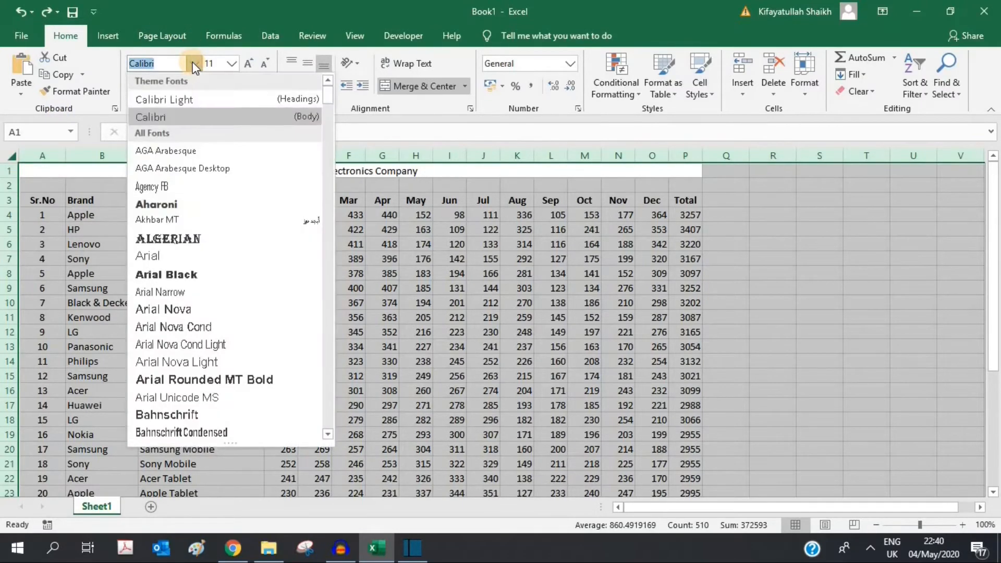
{"action": "left_click", "coordinate": [162, 255]}
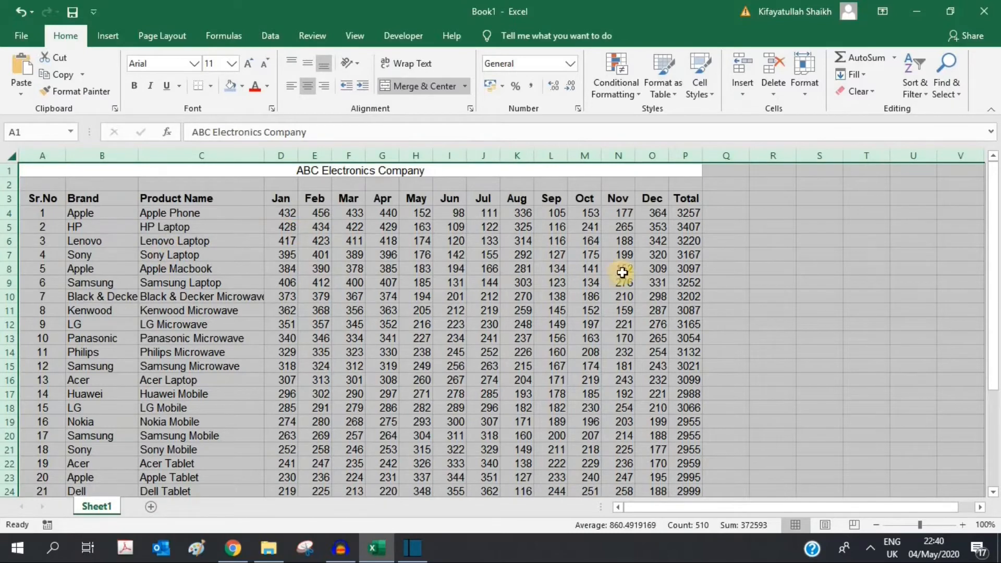
{"action": "left_click", "coordinate": [224, 156]}
{"action": "left_click_drag", "start_coordinate": [266, 157], "coordinate": [278, 156]}
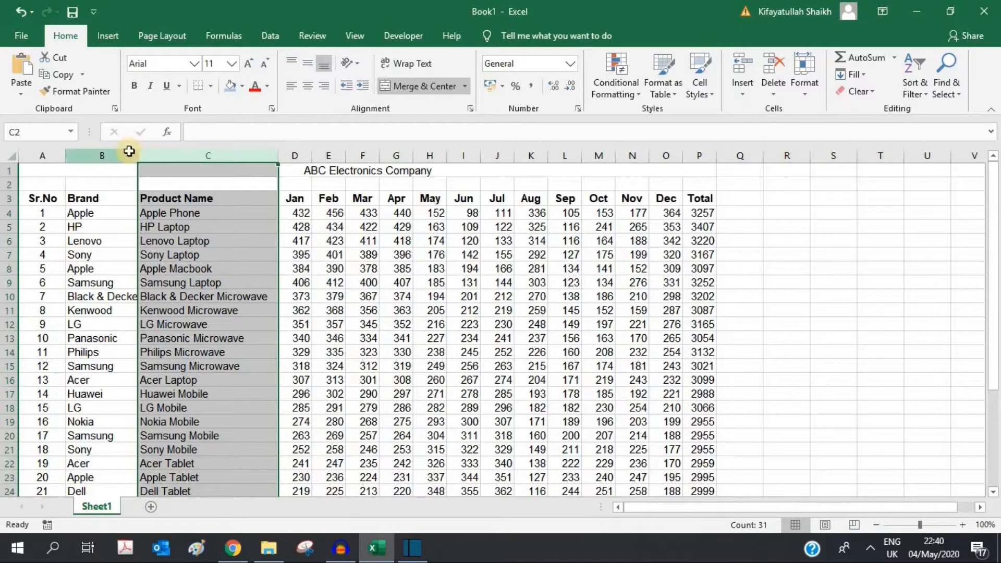
{"action": "left_click", "coordinate": [131, 154]}
{"action": "left_click_drag", "start_coordinate": [146, 153], "coordinate": [148, 155]}
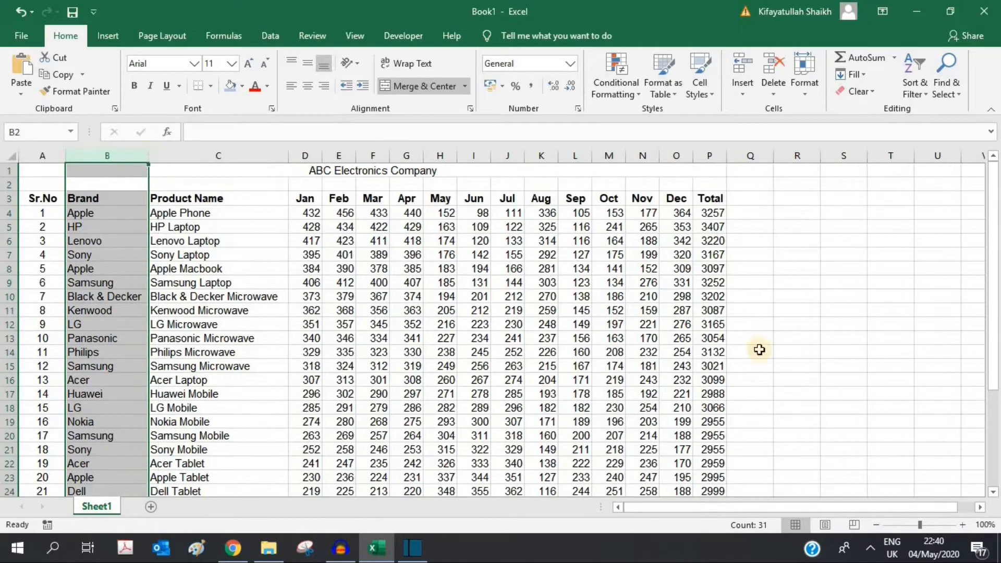
{"action": "left_click", "coordinate": [840, 368]}
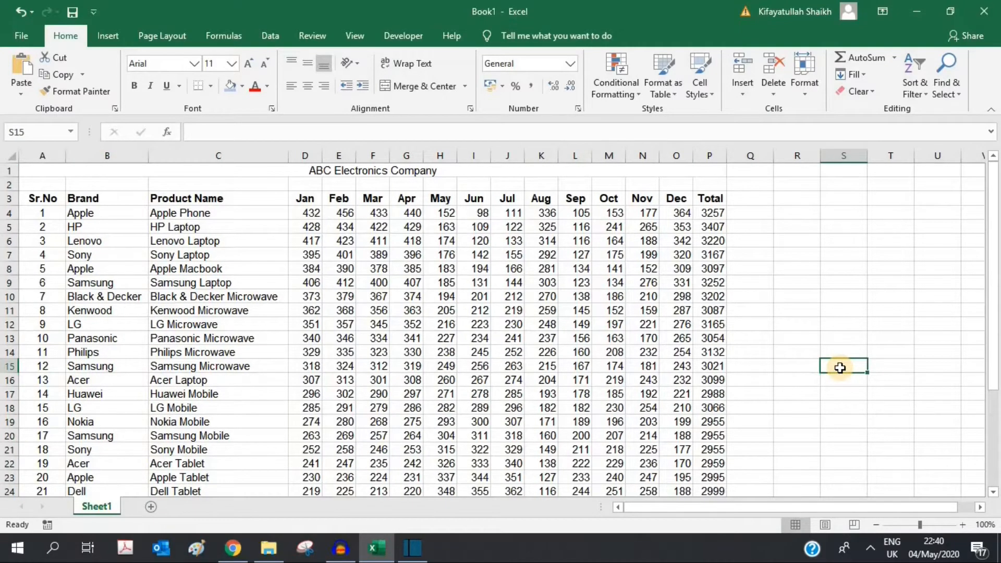
{"action": "left_click", "coordinate": [472, 173]}
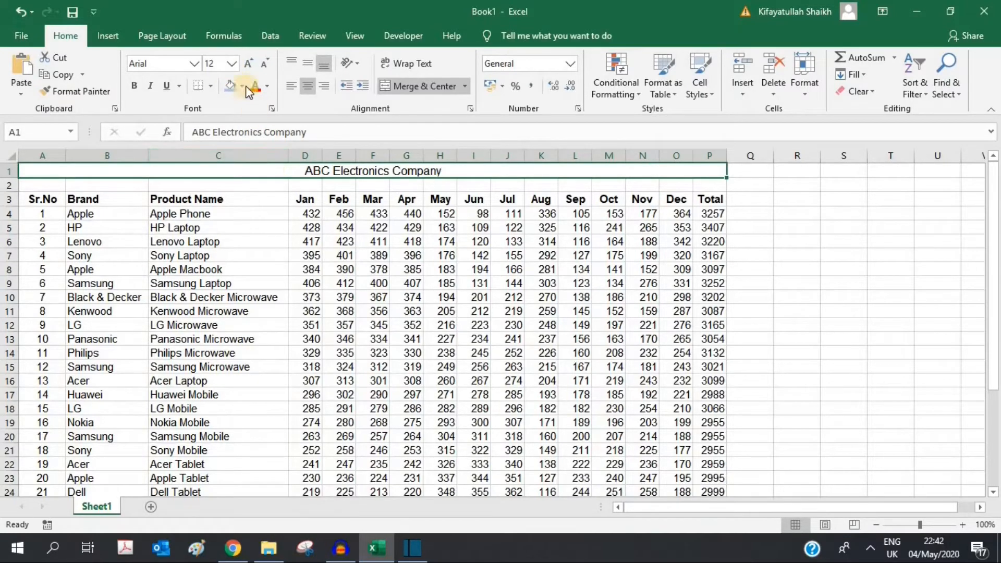
Step: Enlarge the merged title's font size to 28 pt
{"action": "left_click", "coordinate": [232, 63]}
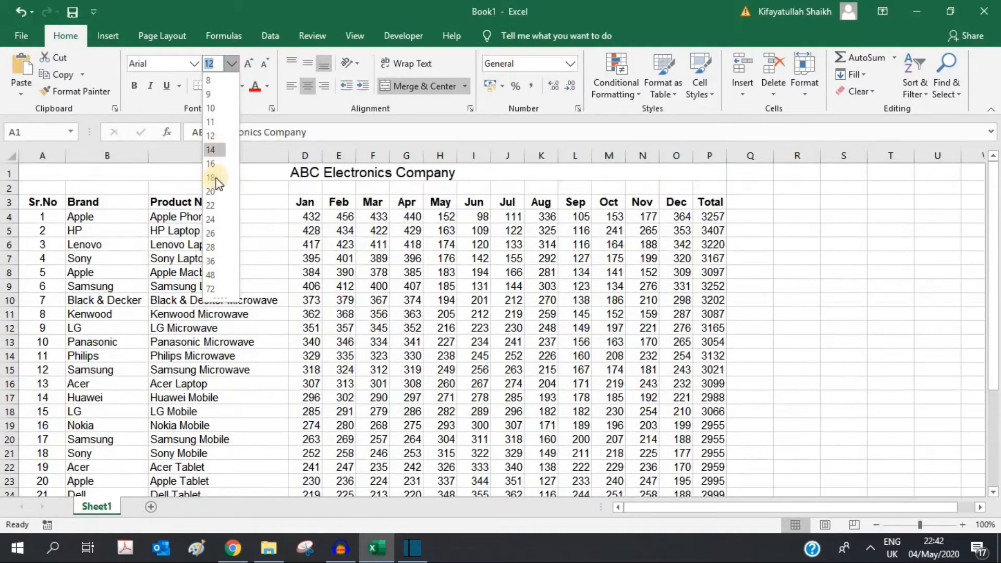
{"action": "left_click", "coordinate": [212, 192]}
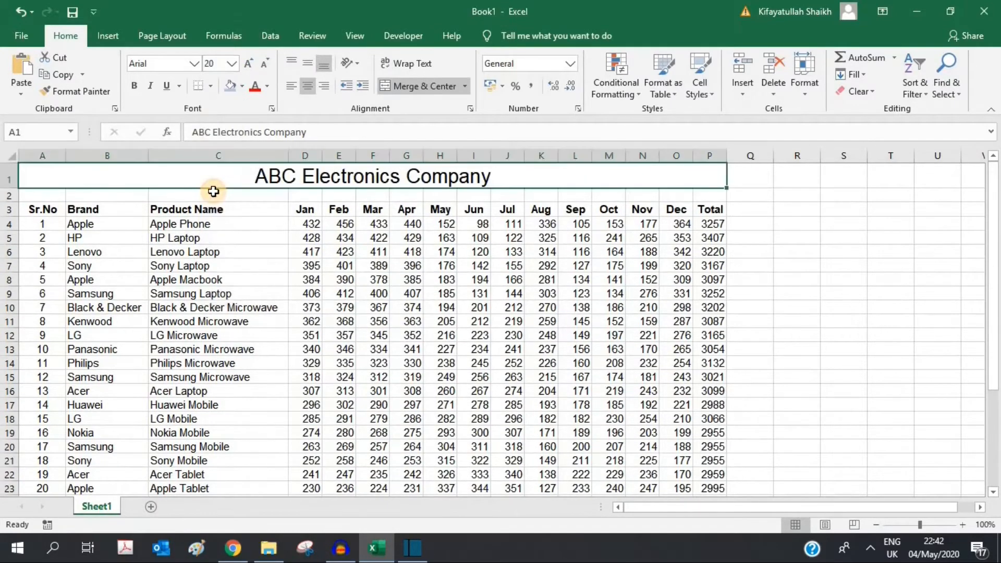
{"action": "left_click", "coordinate": [249, 67]}
{"action": "left_click", "coordinate": [249, 67]}
{"action": "left_click", "coordinate": [248, 67]}
{"action": "left_click", "coordinate": [249, 67]}
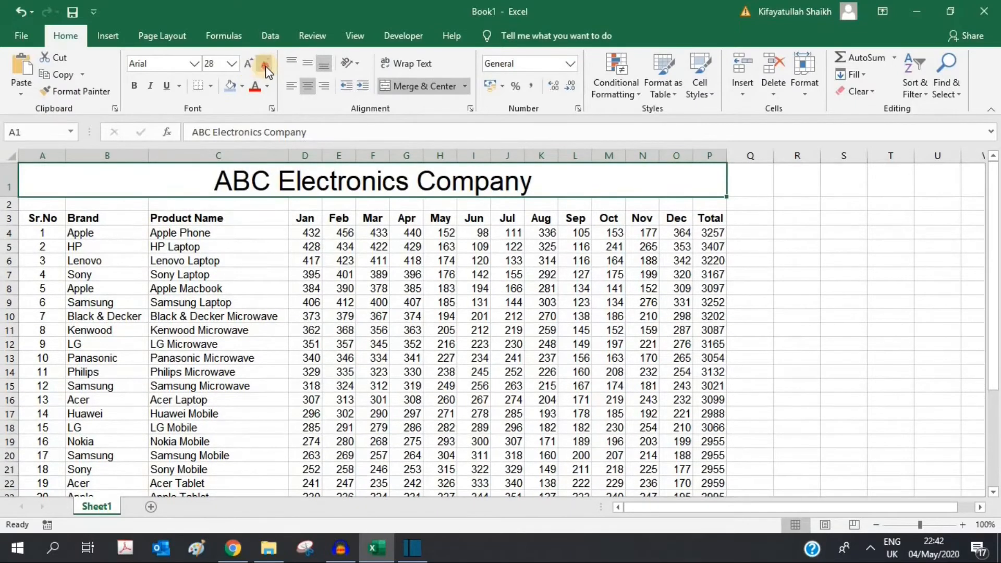
{"action": "left_click", "coordinate": [265, 65]}
{"action": "left_click", "coordinate": [265, 66]}
{"action": "left_click", "coordinate": [264, 66]}
{"action": "left_click", "coordinate": [265, 66]}
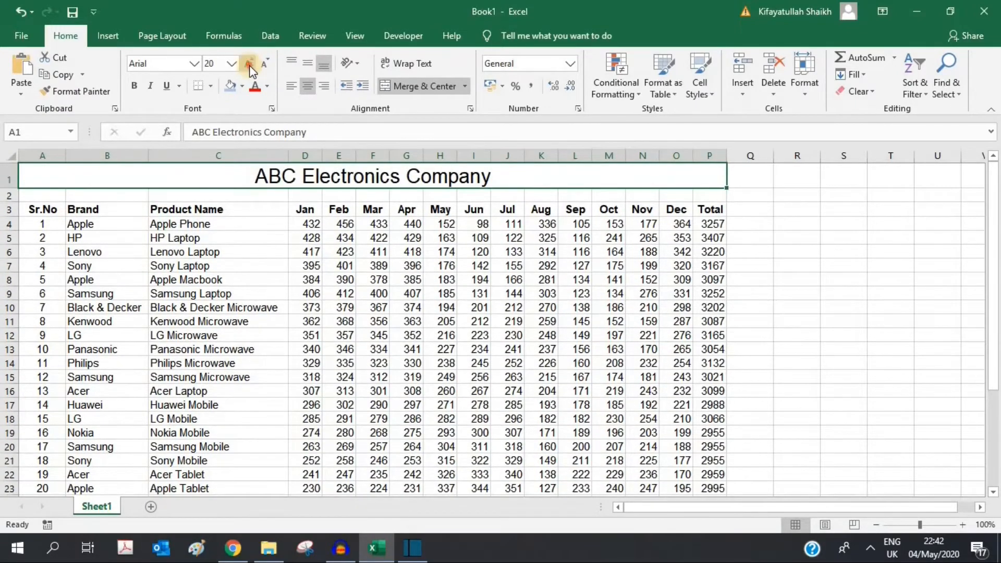
{"action": "left_click", "coordinate": [249, 64]}
{"action": "left_click", "coordinate": [797, 329]}
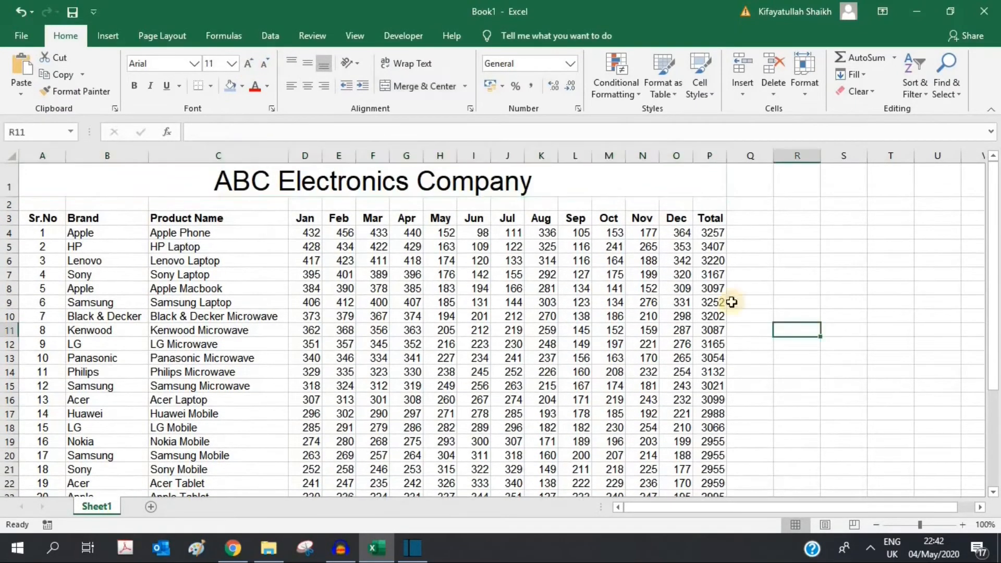
Step: Undo the extra formatting and shade the title row very light grey
{"action": "left_click", "coordinate": [385, 179]}
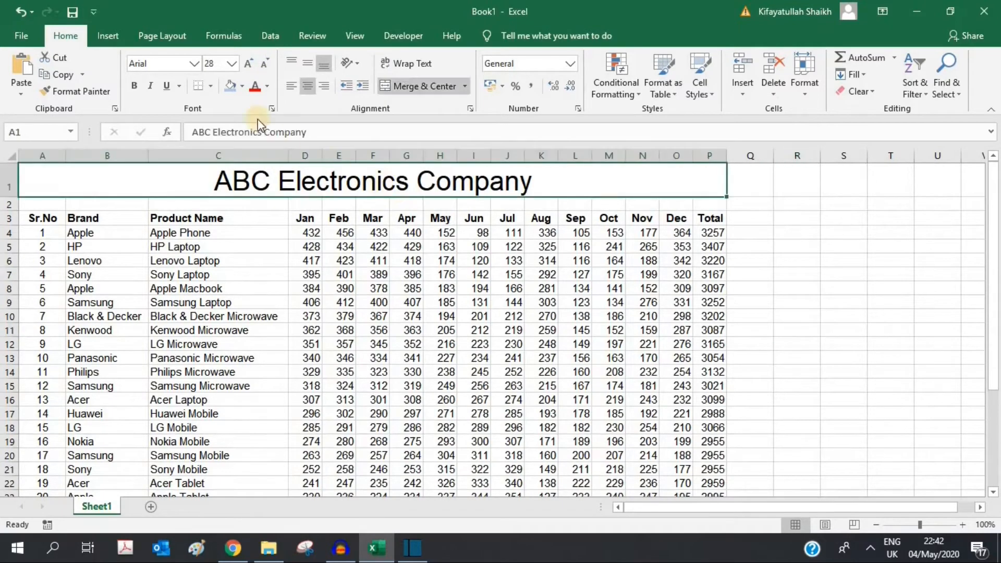
{"action": "left_click", "coordinate": [242, 86]}
{"action": "left_click", "coordinate": [234, 172]}
{"action": "left_click", "coordinate": [21, 11]}
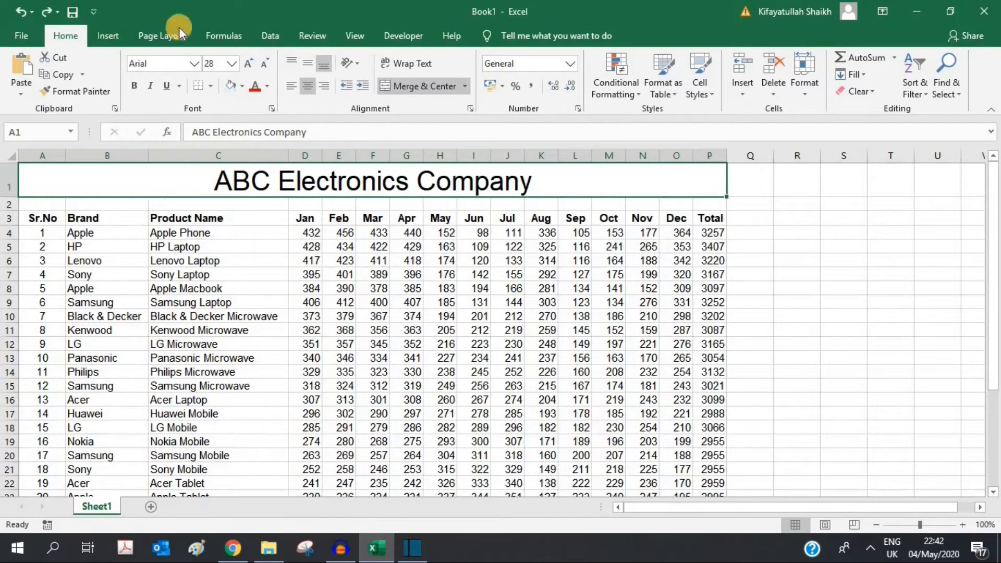
{"action": "left_click", "coordinate": [243, 85]}
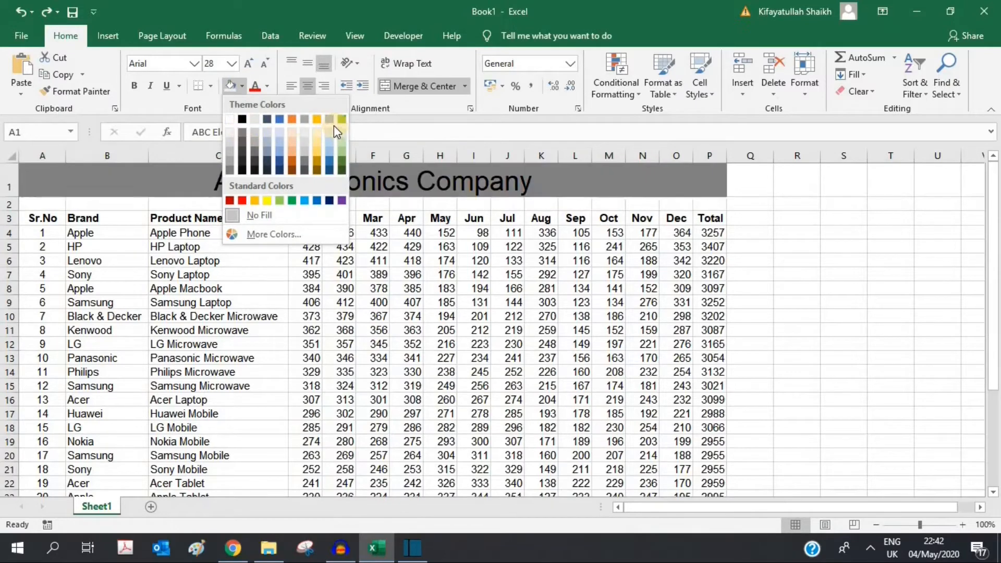
{"action": "left_click", "coordinate": [305, 129]}
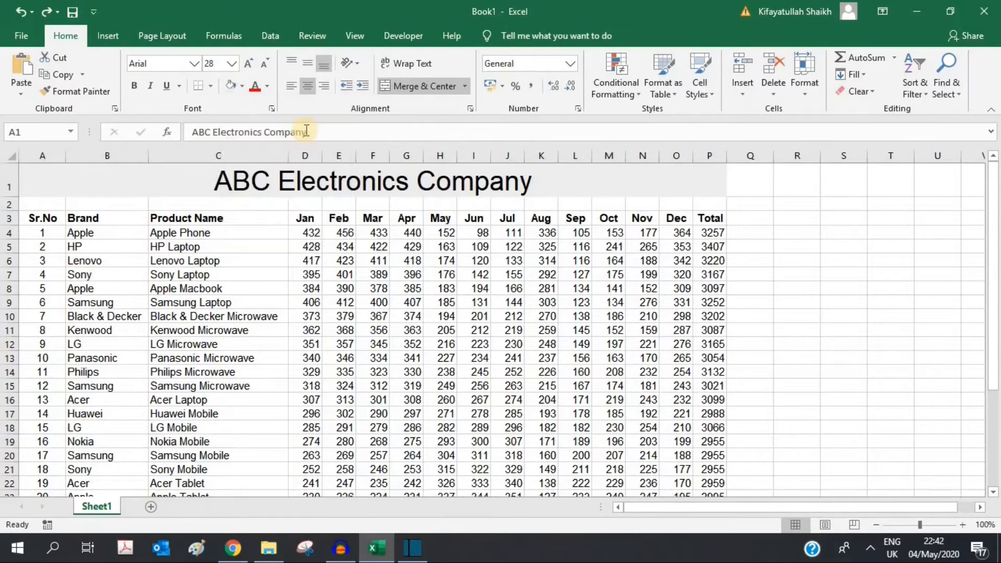
{"action": "left_click", "coordinate": [790, 258]}
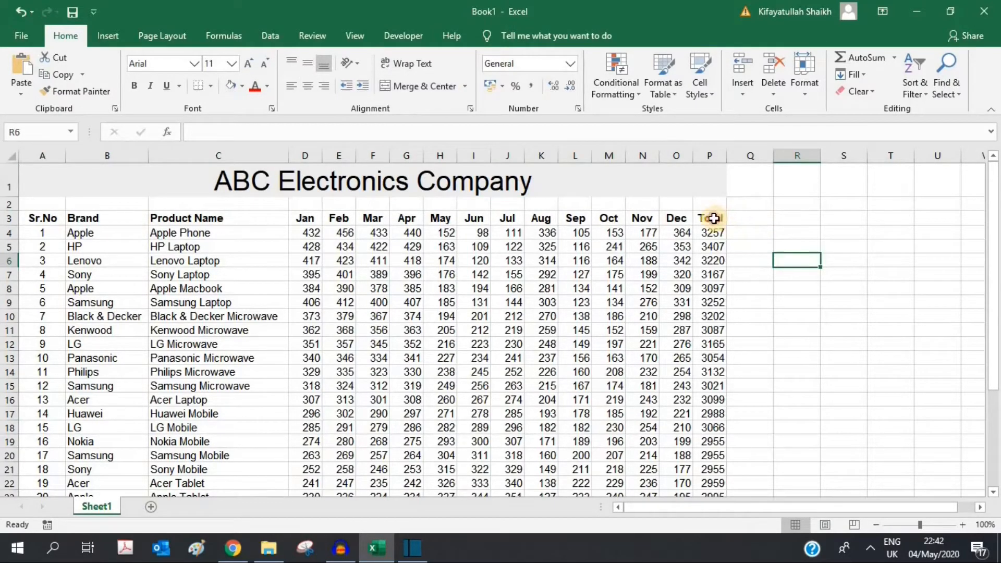
Step: Shade the header row from Sr.No to Total with a tan fill
{"action": "left_click_drag", "start_coordinate": [713, 218], "coordinate": [43, 214]}
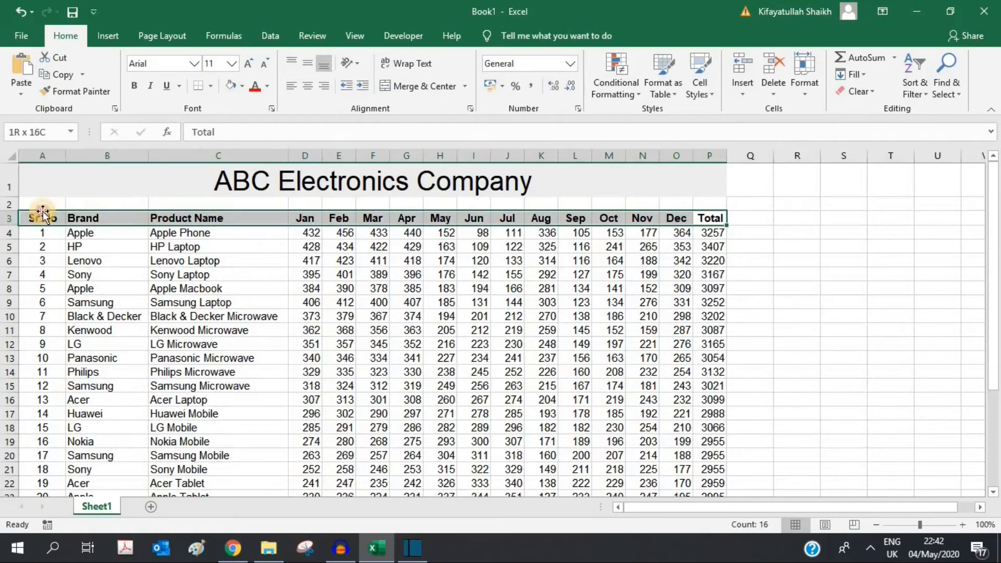
{"action": "left_click", "coordinate": [242, 86]}
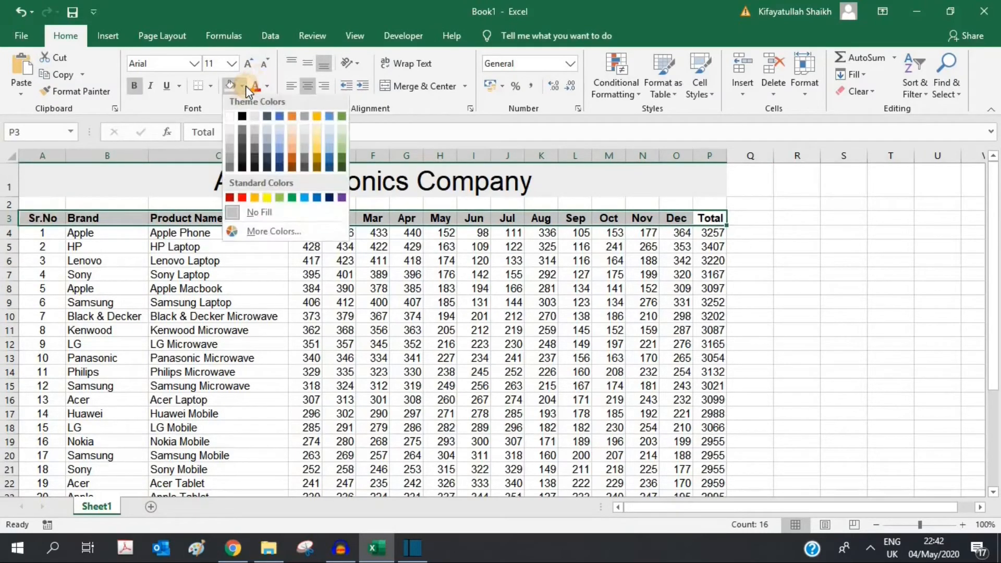
{"action": "left_click", "coordinate": [286, 130]}
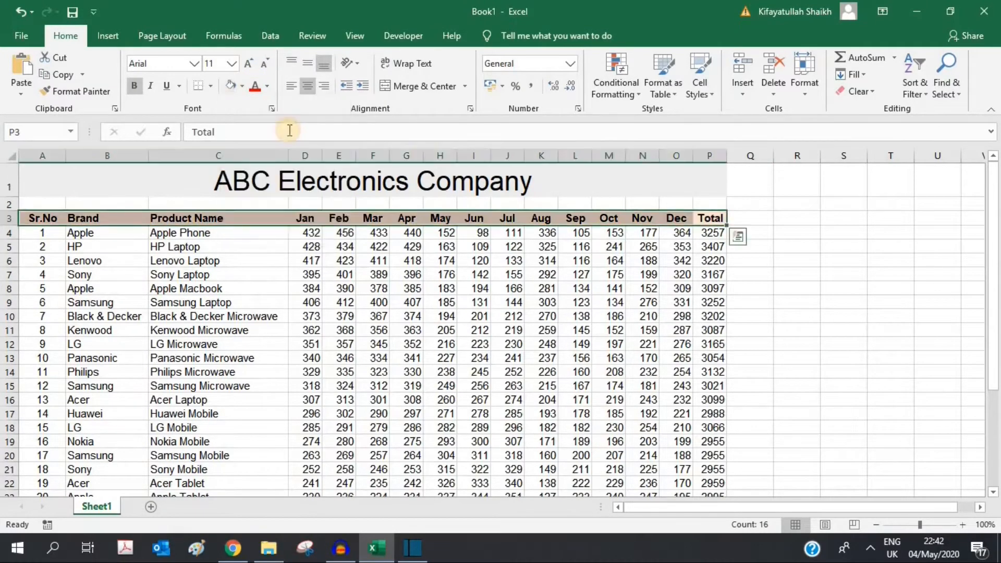
{"action": "left_click", "coordinate": [796, 330]}
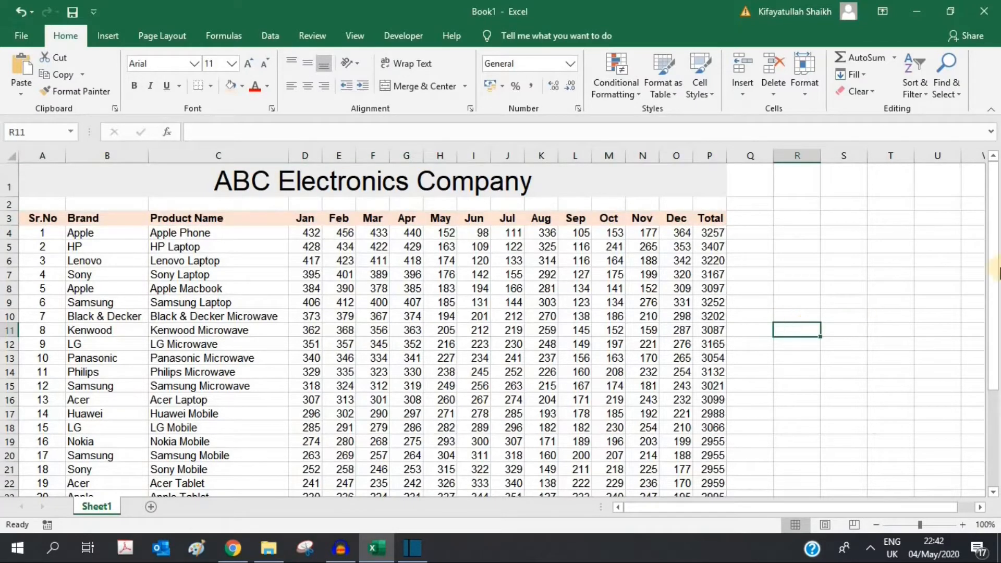
{"action": "left_click_drag", "start_coordinate": [993, 271], "coordinate": [998, 403]}
Step: Give row 34 a reddish fill and label it 'Total' in C34
{"action": "left_click", "coordinate": [715, 491]}
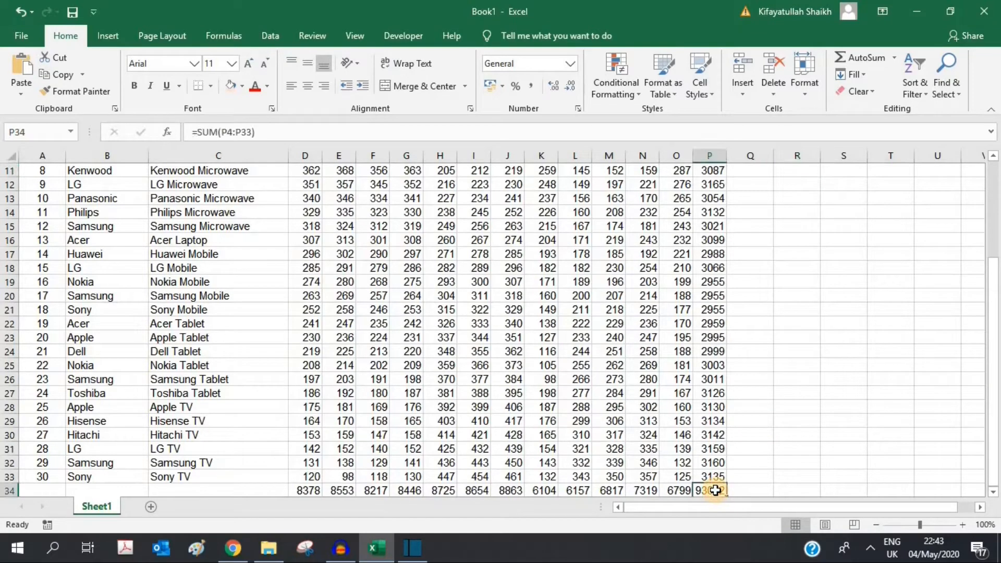
{"action": "key", "text": "ctrl+shift+Left"}
{"action": "key", "text": "ctrl+shift+Left"}
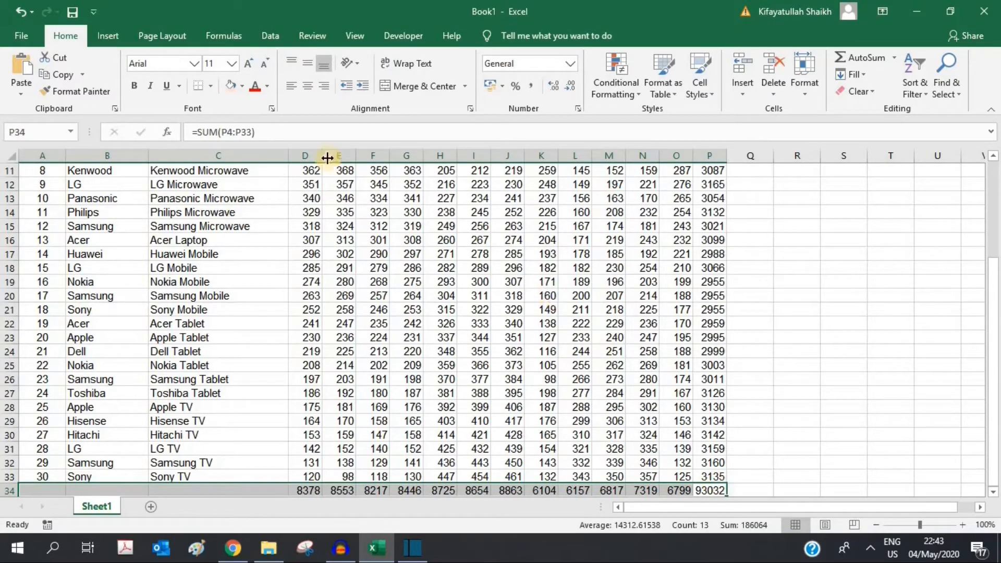
{"action": "left_click", "coordinate": [230, 85]}
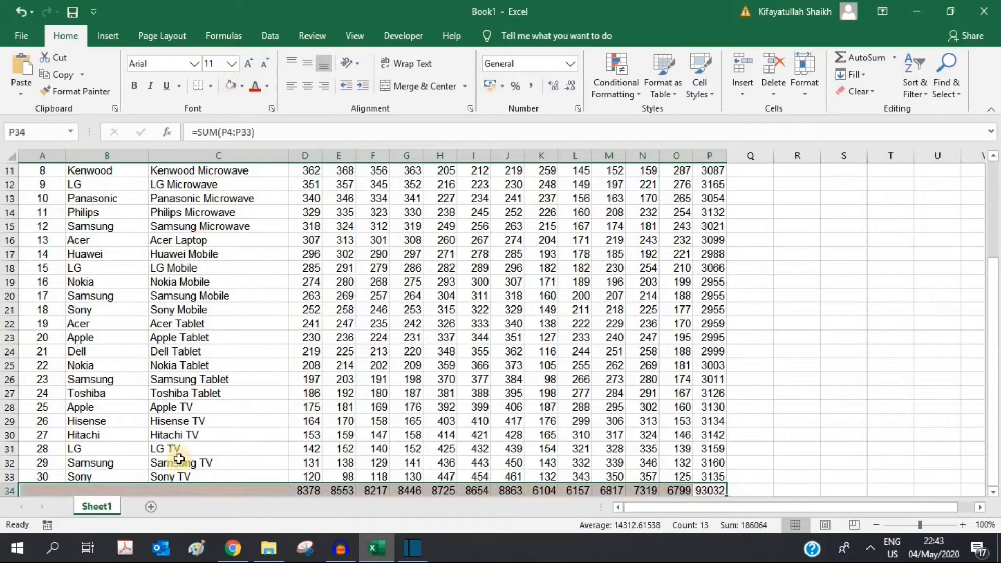
{"action": "left_click", "coordinate": [186, 490]}
{"action": "type", "text": "T"}
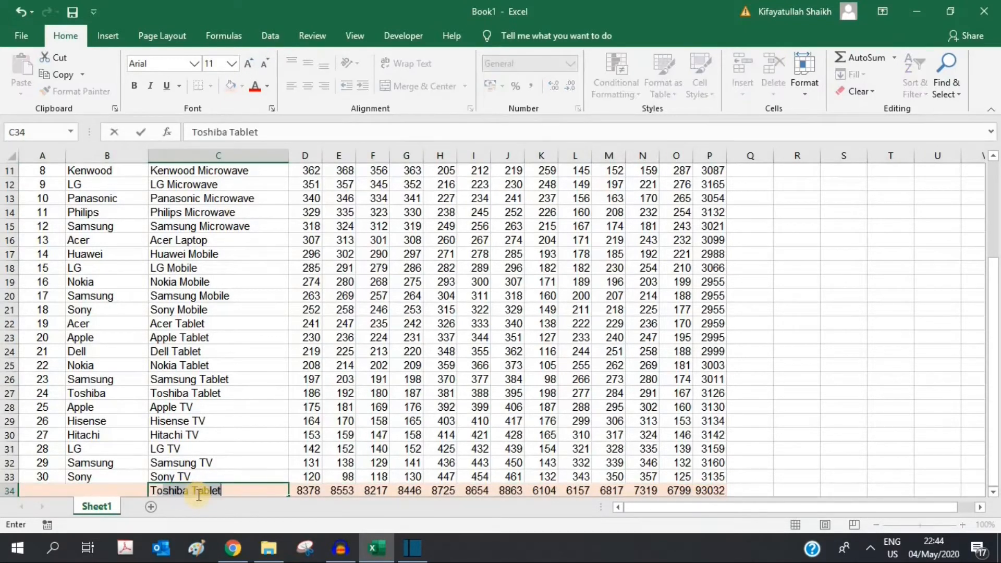
{"action": "key", "text": "BackSpace"}
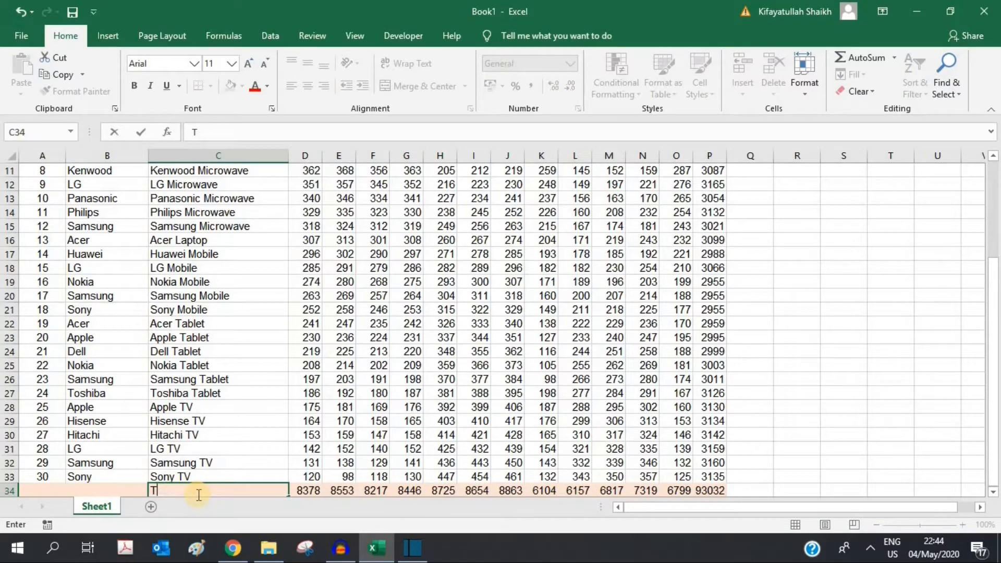
{"action": "type", "text": "otal"}
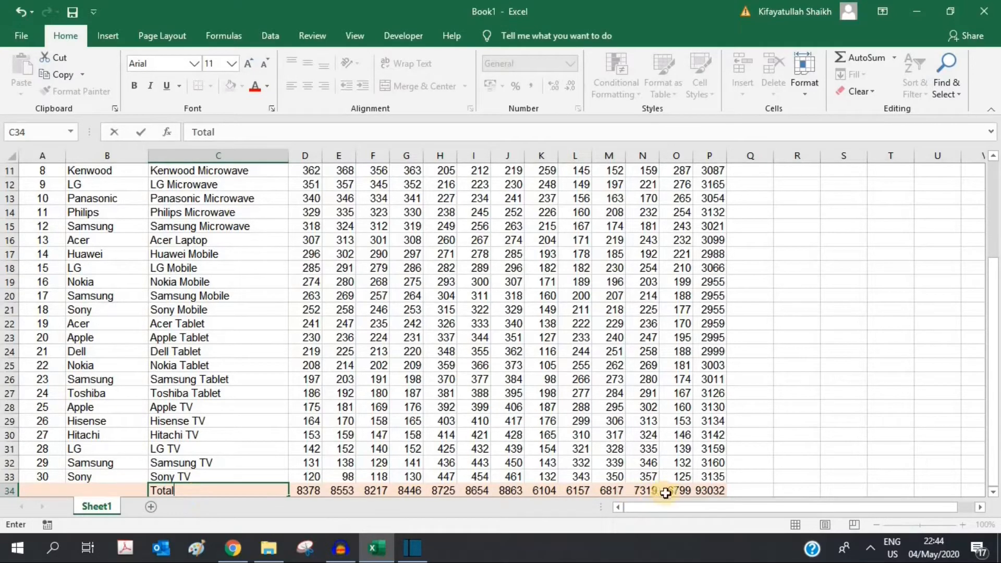
{"action": "left_click", "coordinate": [823, 464]}
Step: Make the whole Total row 34 bold
{"action": "left_click", "coordinate": [706, 490]}
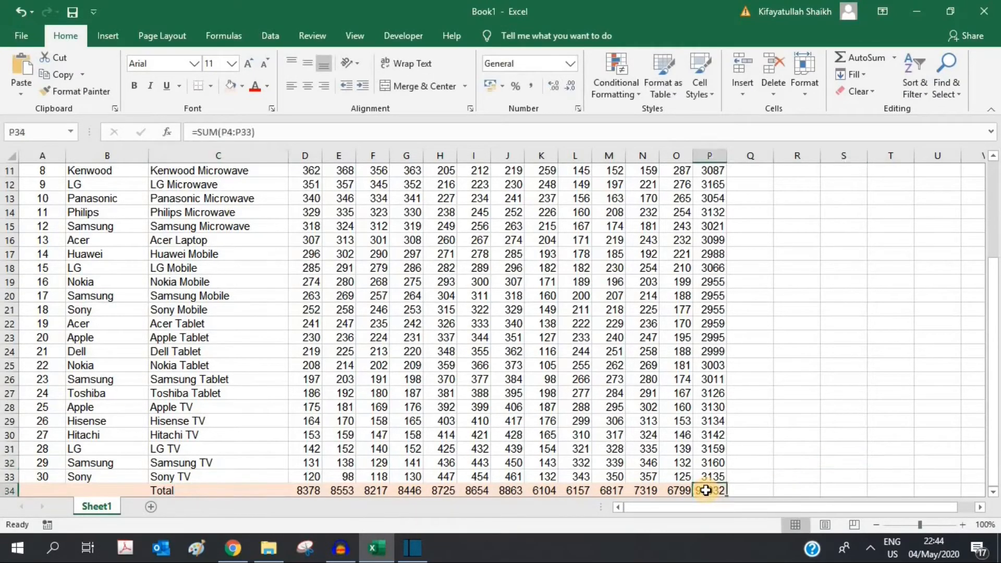
{"action": "key", "text": "ctrl+shift+Left"}
{"action": "key", "text": "ctrl+shift+Left"}
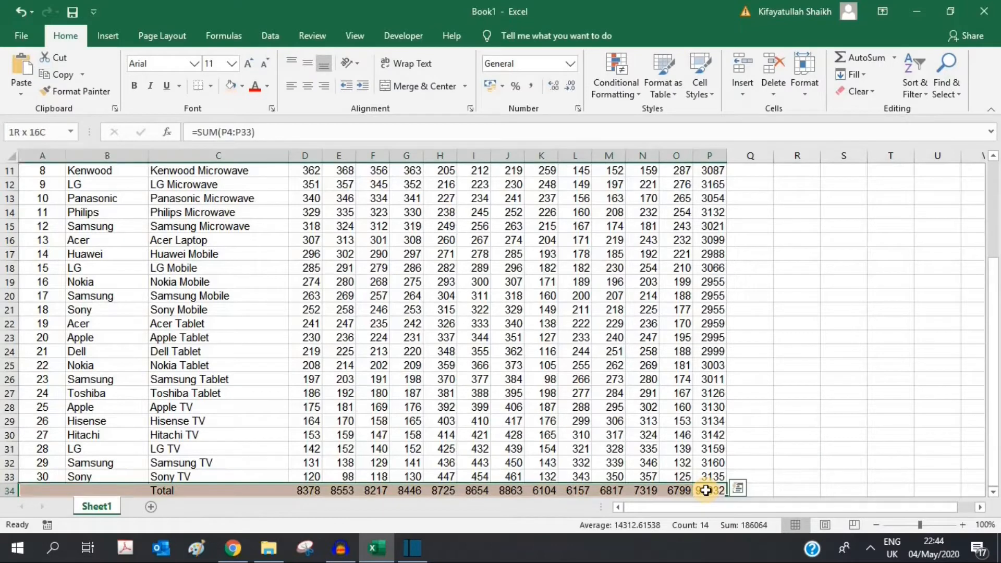
{"action": "left_click", "coordinate": [134, 85]}
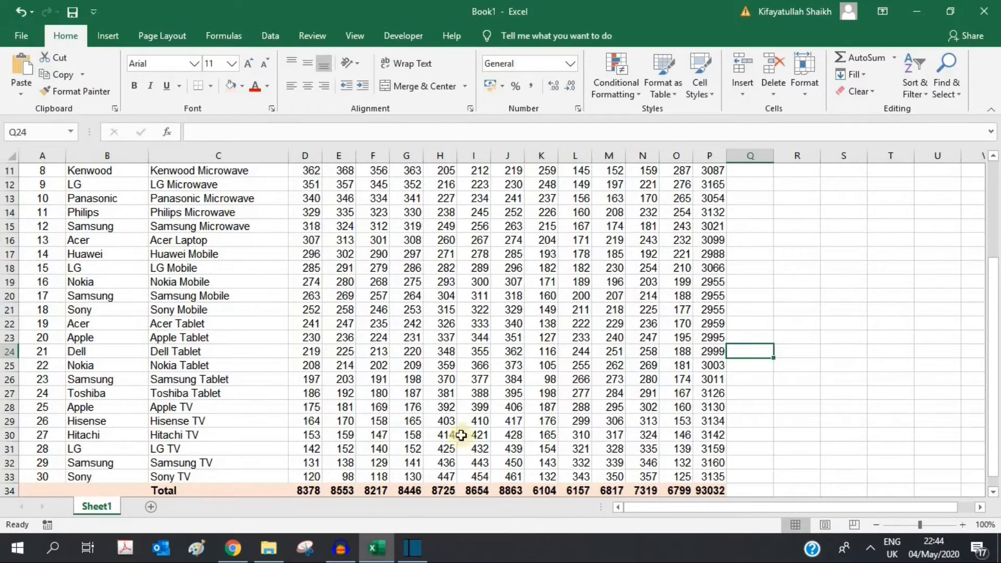
{"action": "left_click", "coordinate": [368, 477]}
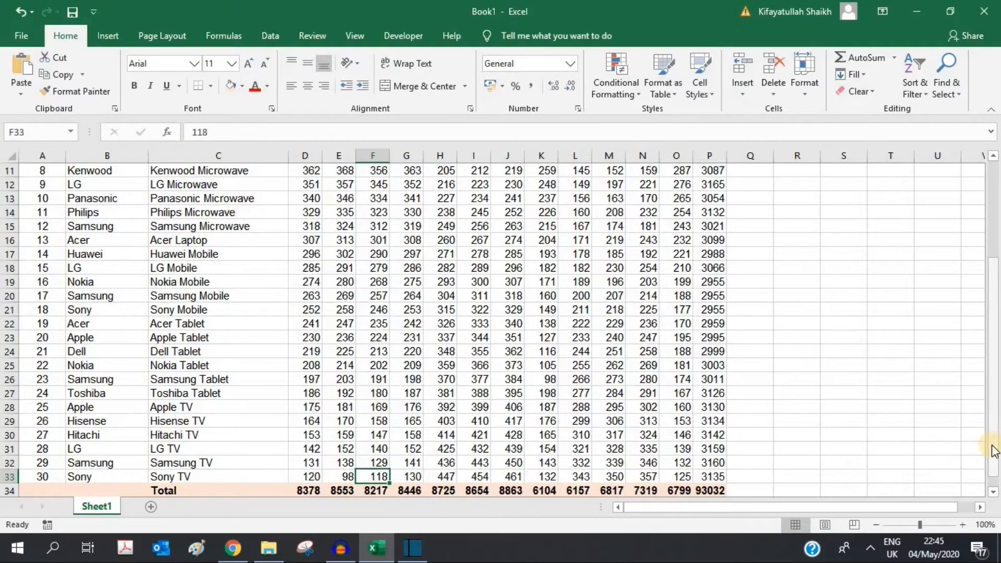
{"action": "left_click_drag", "start_coordinate": [992, 447], "coordinate": [991, 315]}
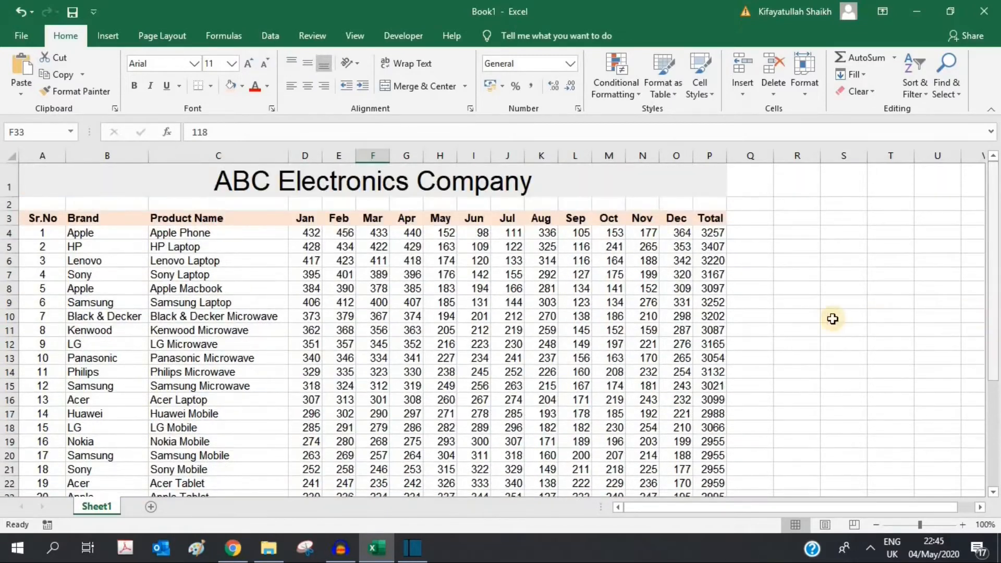
{"action": "left_click", "coordinate": [825, 318]}
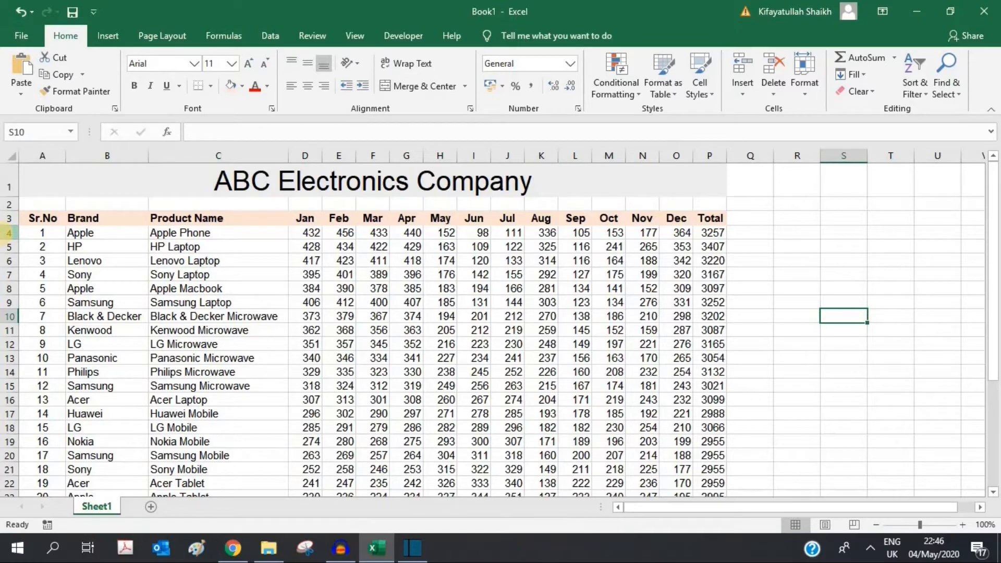
Step: Freeze panes at row 4 so rows 1–3 stay fixed, then test by scrolling
{"action": "left_click", "coordinate": [5, 233]}
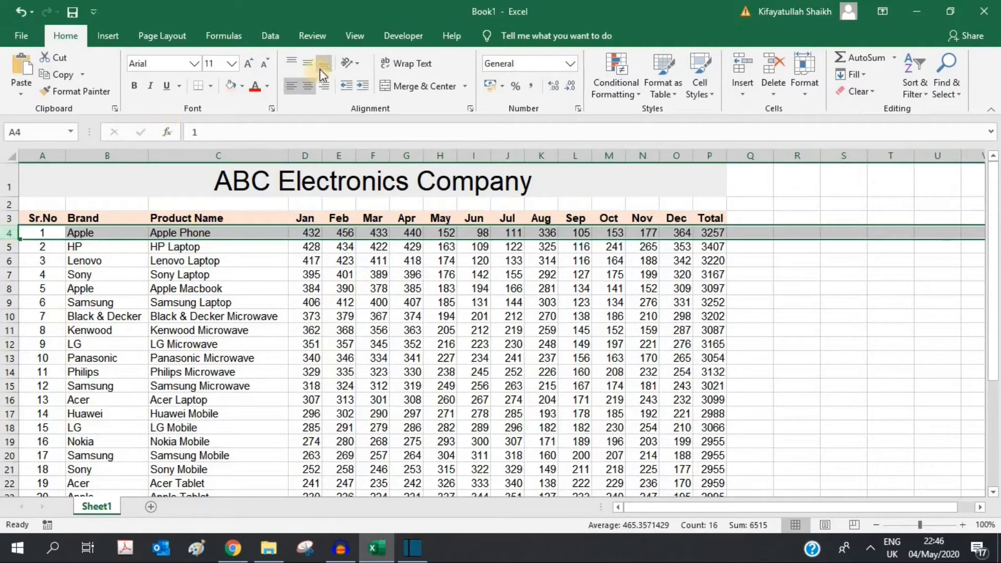
{"action": "left_click", "coordinate": [356, 35]}
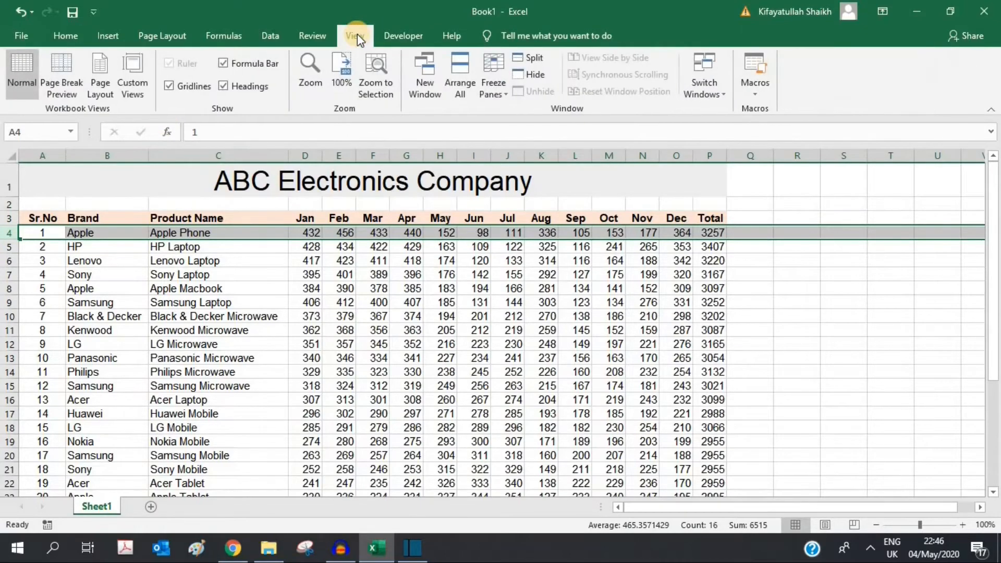
{"action": "left_click", "coordinate": [505, 96]}
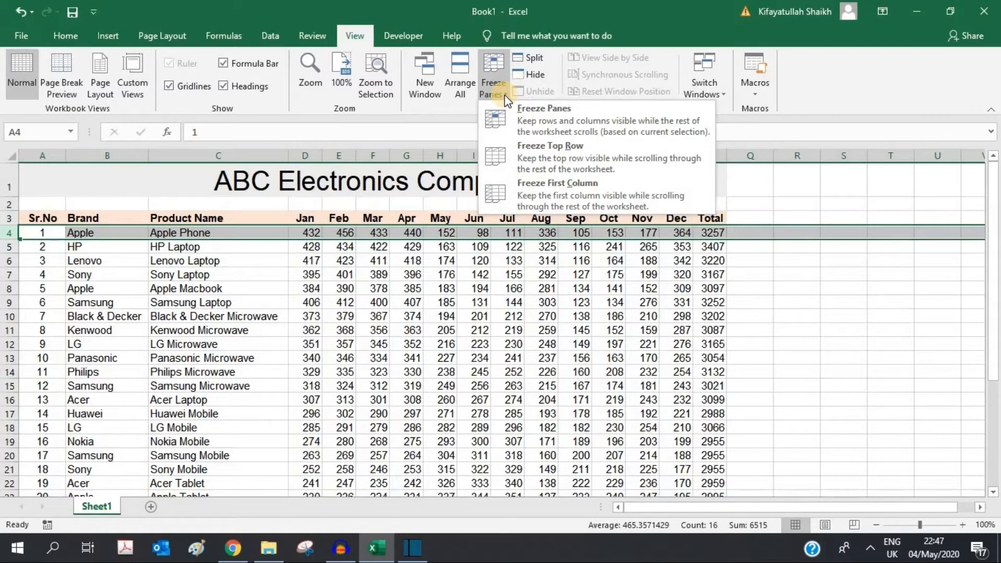
{"action": "left_click", "coordinate": [524, 108]}
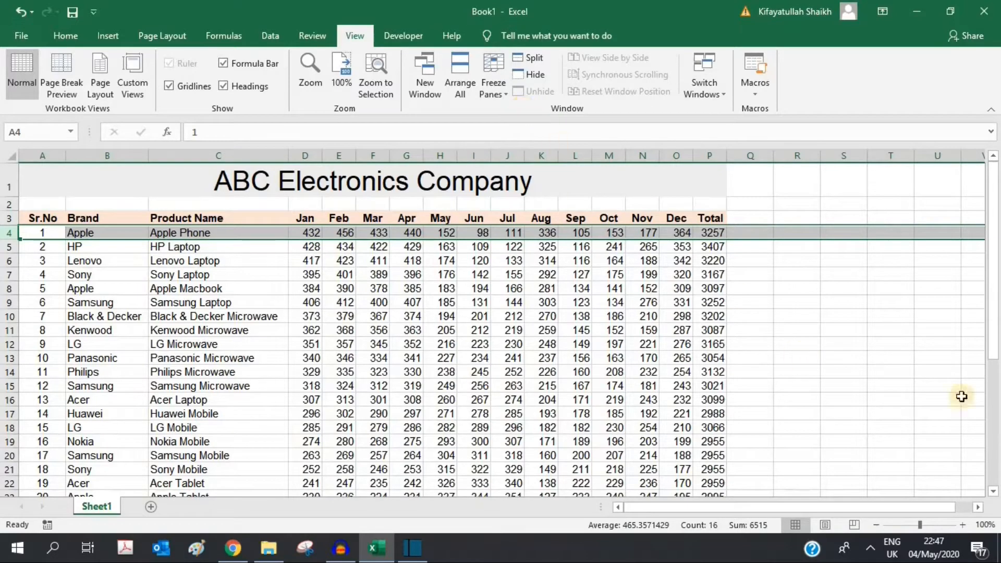
{"action": "scroll", "coordinate": [995, 494], "scroll_direction": "down", "scroll_amount": 6}
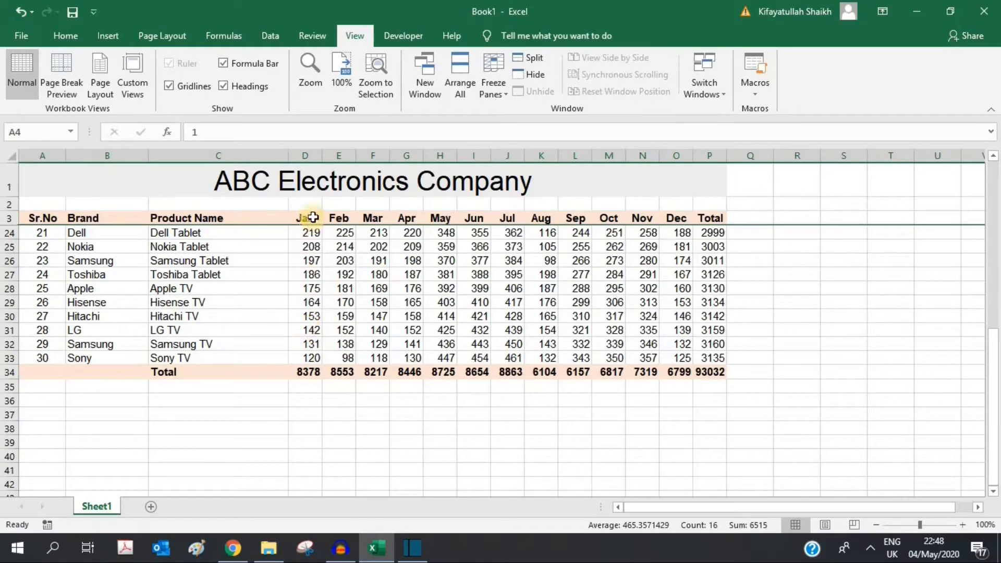
{"action": "scroll", "coordinate": [314, 235], "scroll_direction": "up", "scroll_amount": 7}
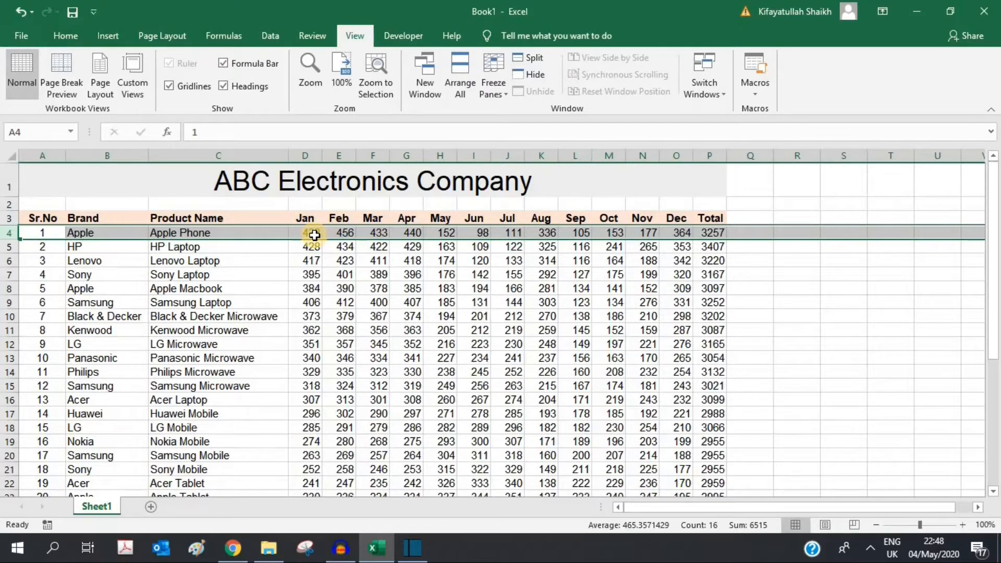
Step: Replace the row freeze with a freeze keeping columns A–C fixed, and scroll sideways to test
{"action": "left_click", "coordinate": [302, 153]}
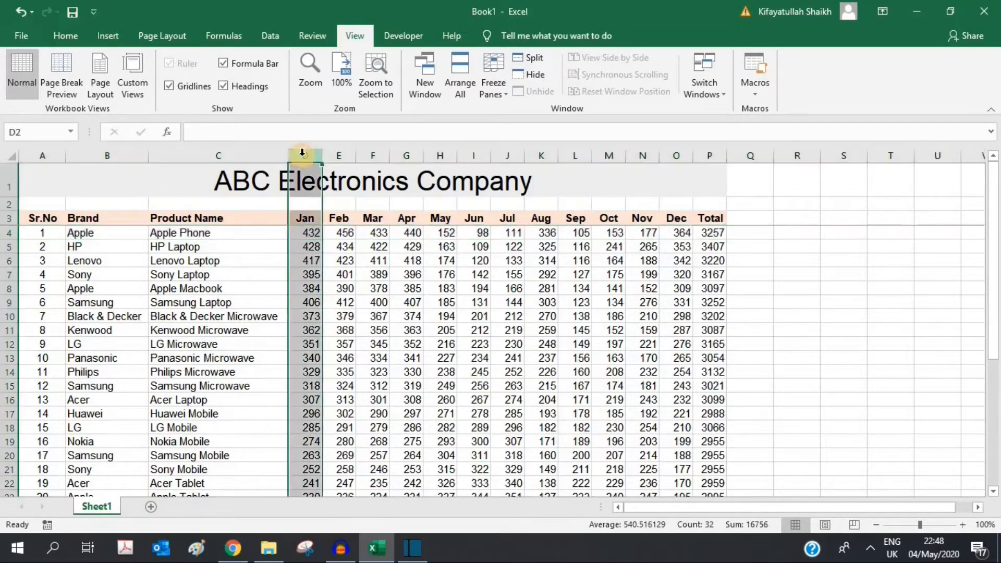
{"action": "left_click", "coordinate": [504, 96]}
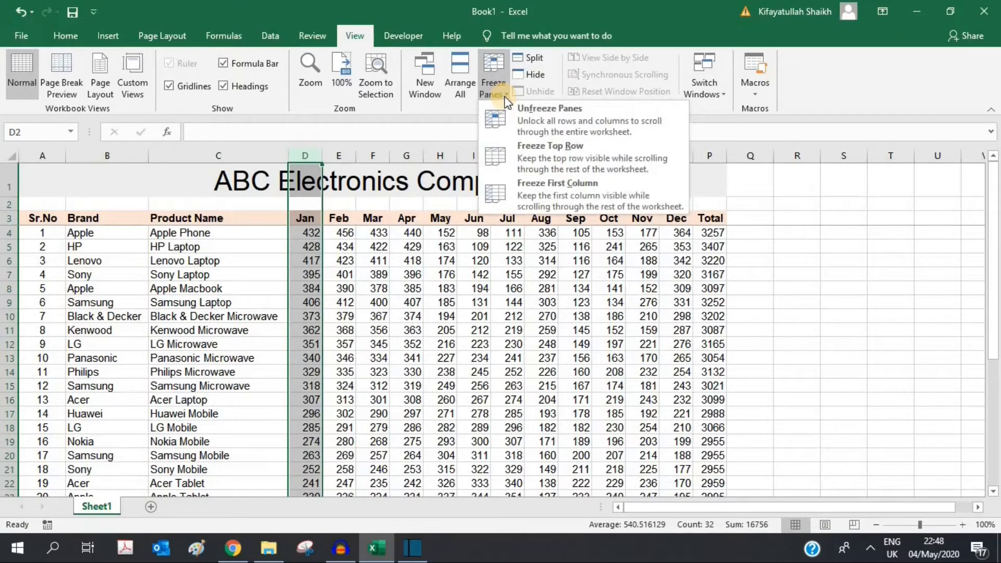
{"action": "left_click", "coordinate": [540, 116]}
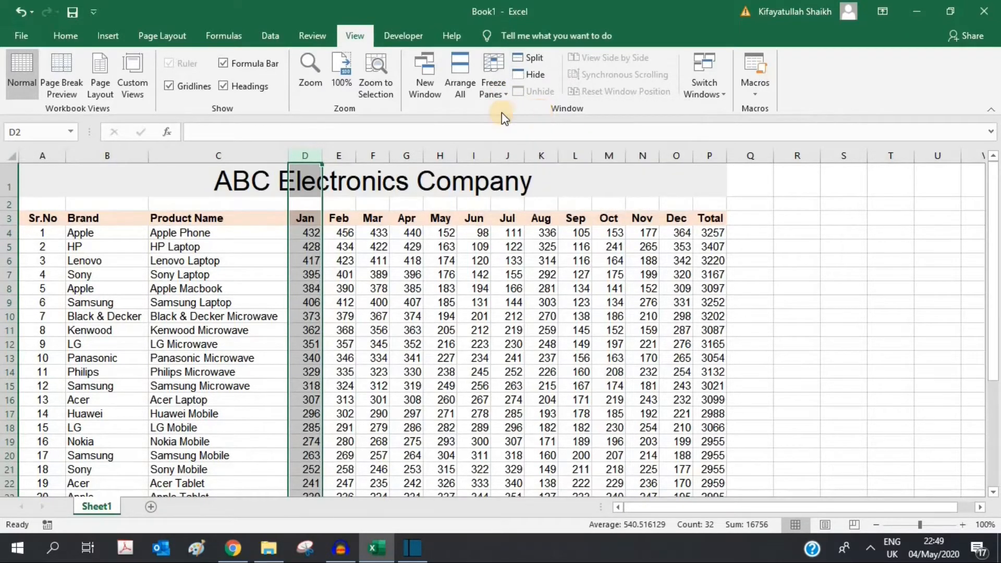
{"action": "left_click", "coordinate": [498, 96]}
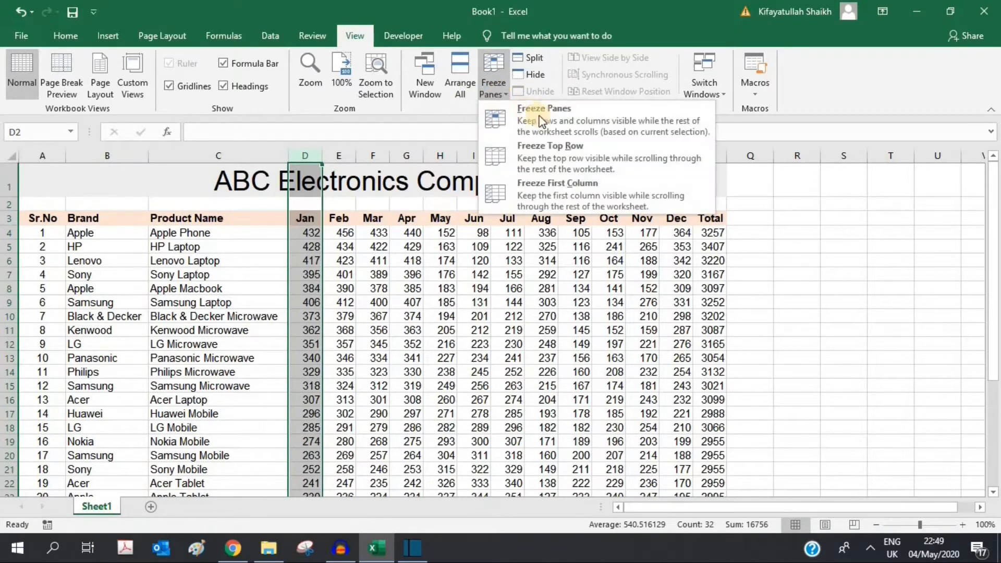
{"action": "left_click", "coordinate": [543, 117]}
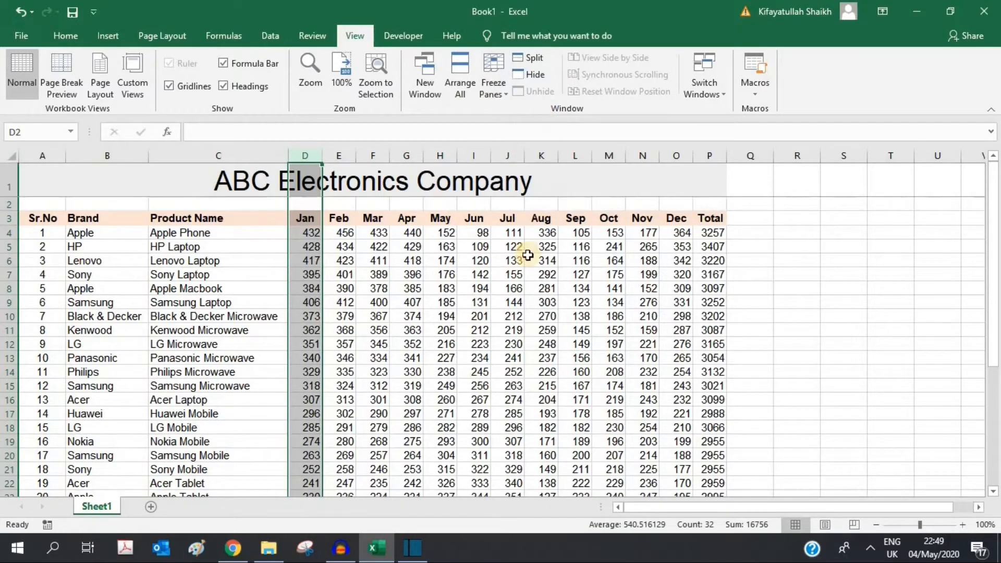
{"action": "left_click", "coordinate": [977, 506]}
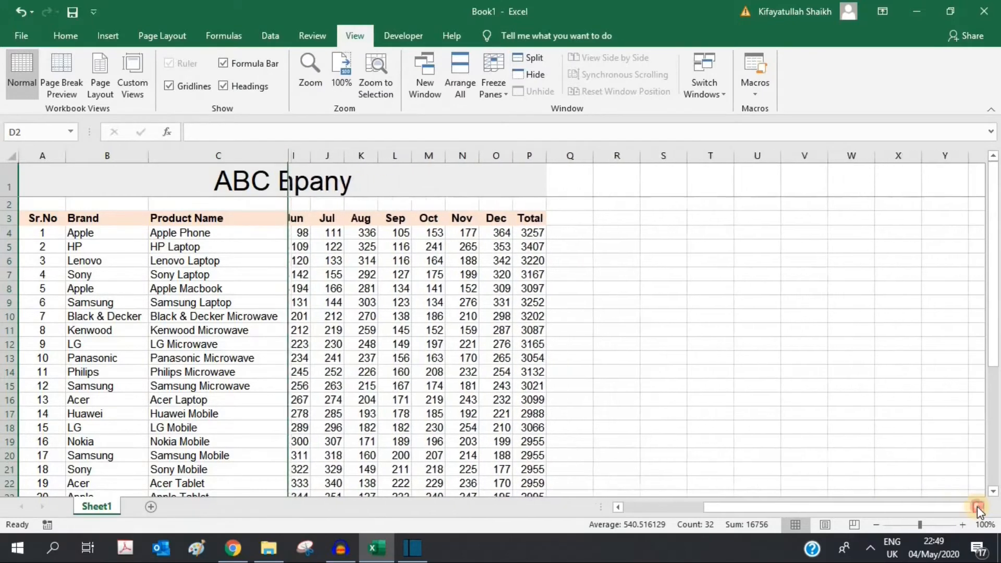
{"action": "left_click_drag", "start_coordinate": [977, 506], "coordinate": [977, 505]}
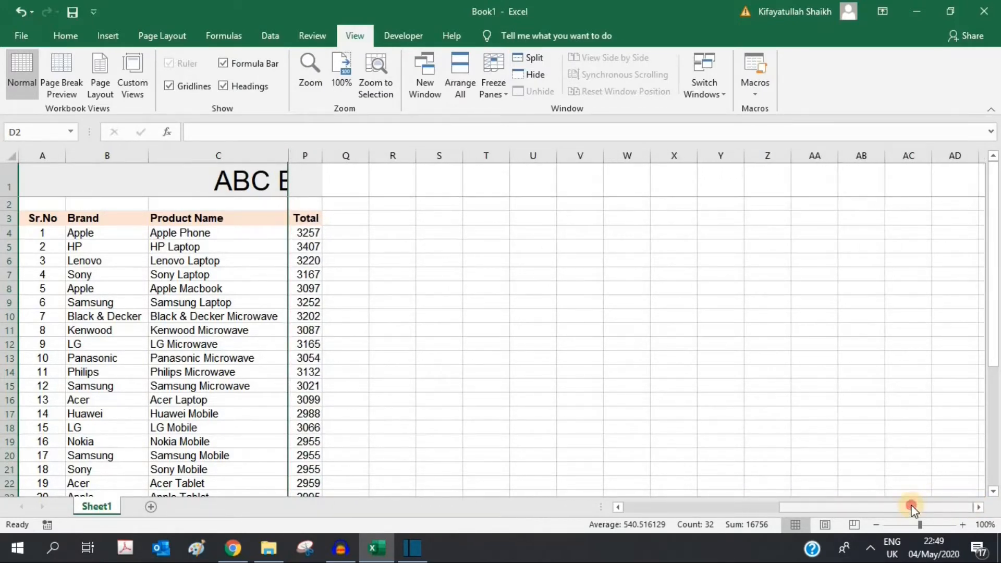
{"action": "left_click_drag", "start_coordinate": [911, 506], "coordinate": [655, 508]}
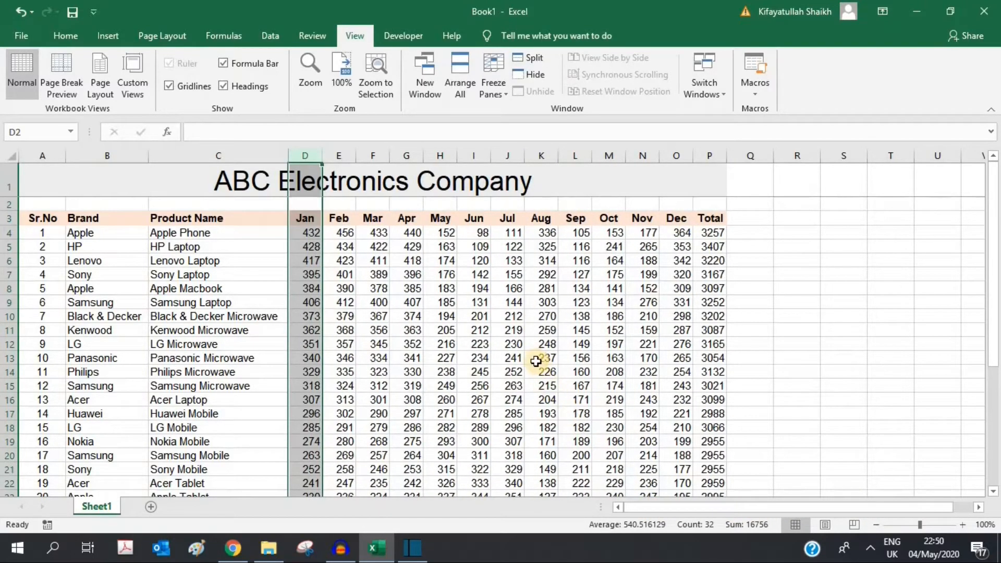
Step: Unfreeze panes and choose D4 as the freeze point below rows 1–3 and right of A–C
{"action": "left_click", "coordinate": [495, 83]}
{"action": "left_click", "coordinate": [543, 115]}
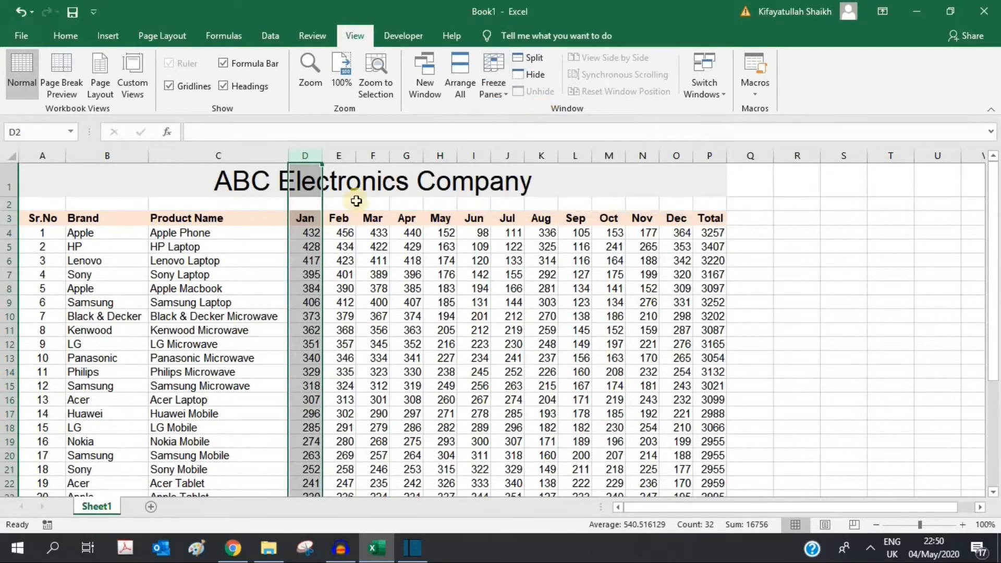
{"action": "left_click", "coordinate": [382, 277]}
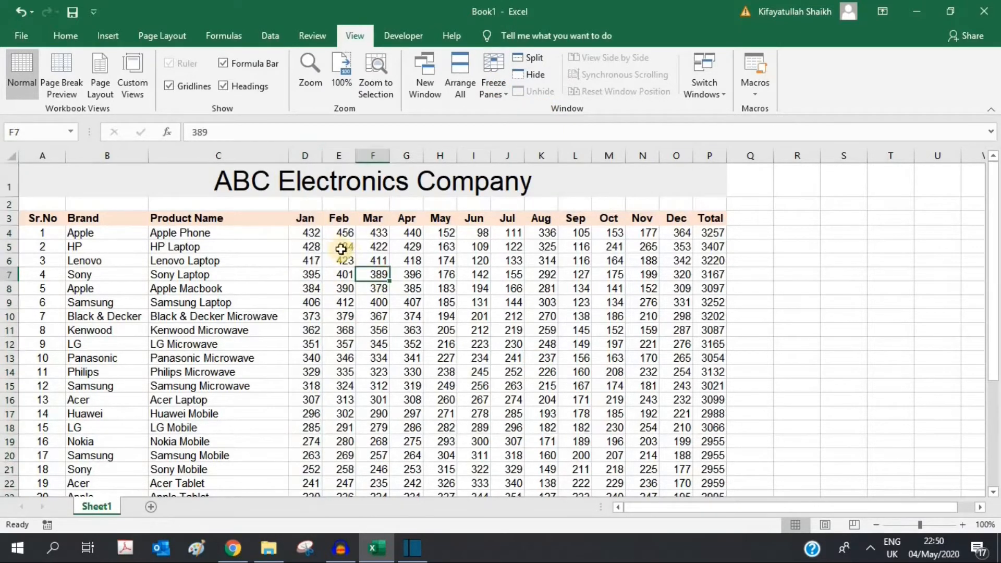
{"action": "left_click", "coordinate": [307, 232]}
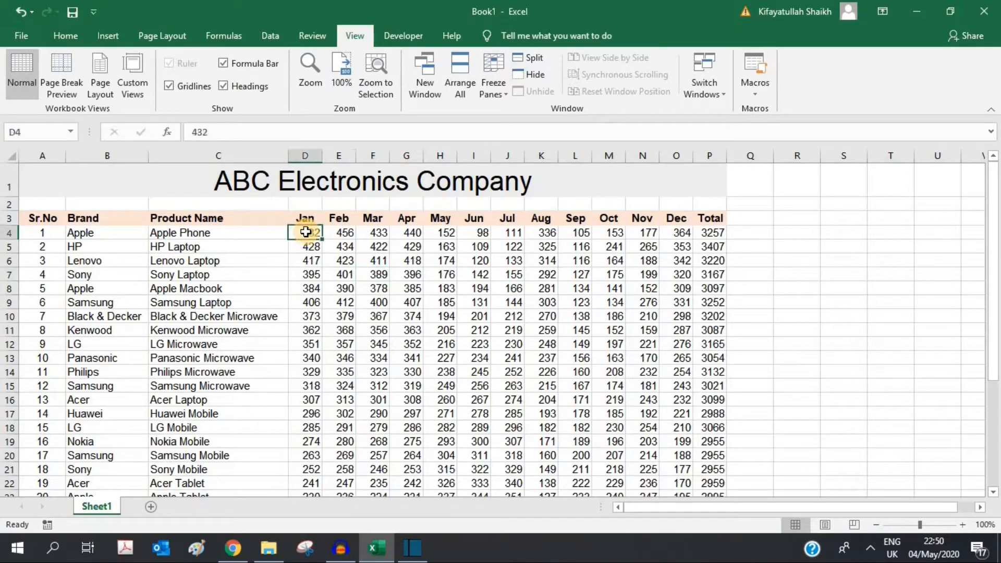
{"action": "left_click_drag", "start_coordinate": [250, 151], "coordinate": [49, 147]}
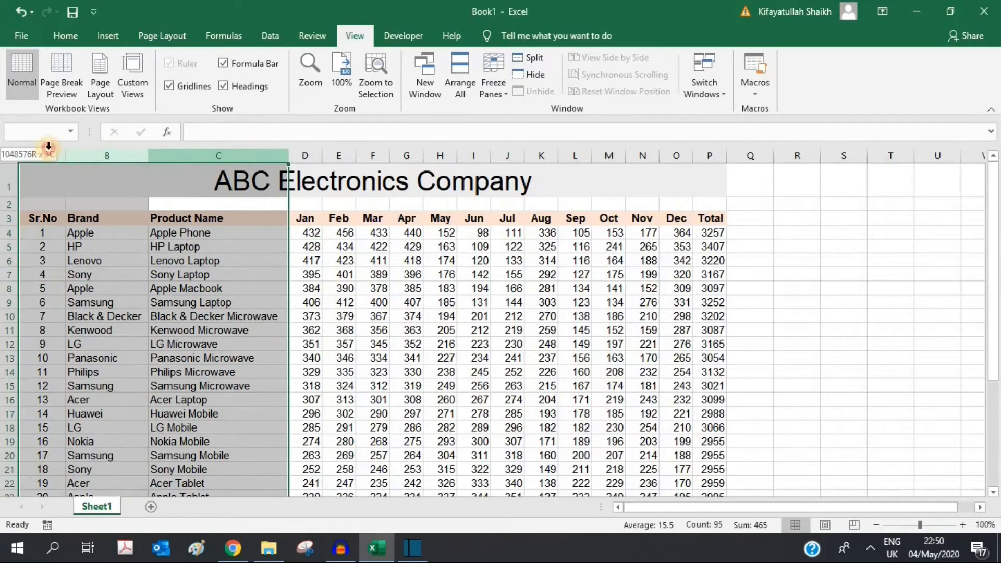
{"action": "left_click", "coordinate": [311, 233]}
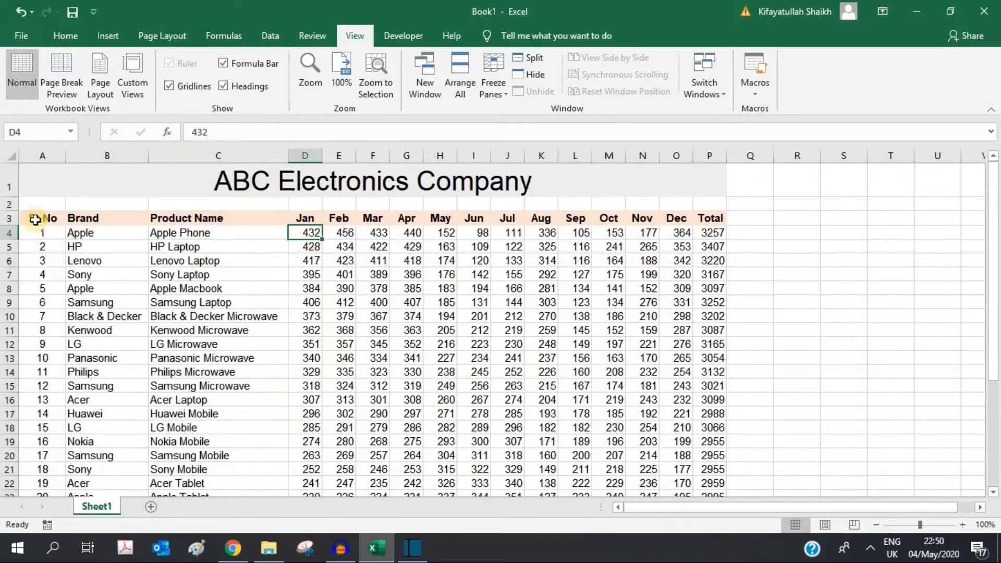
{"action": "left_click_drag", "start_coordinate": [9, 218], "coordinate": [9, 138]}
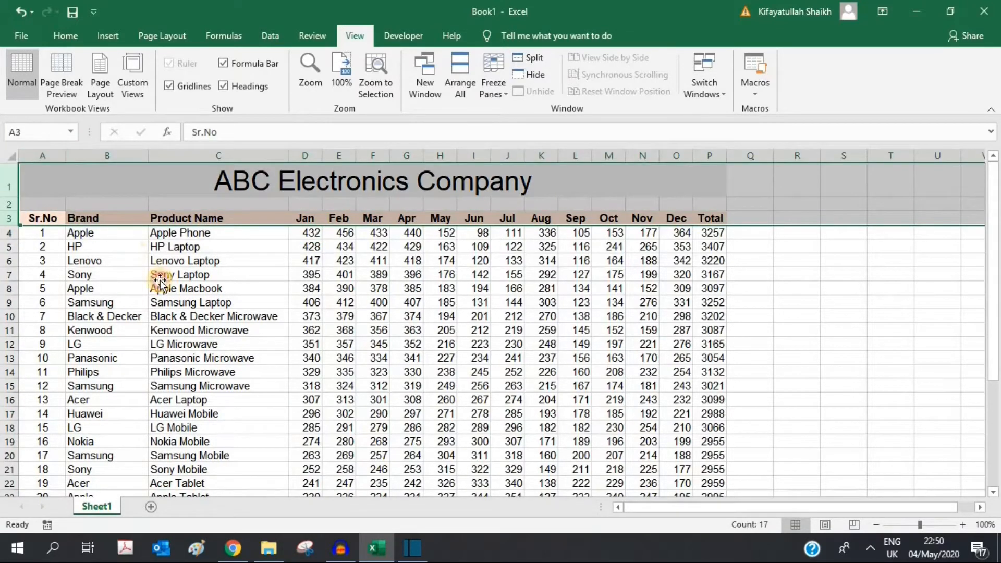
{"action": "left_click", "coordinate": [160, 279]}
{"action": "left_click", "coordinate": [302, 233]}
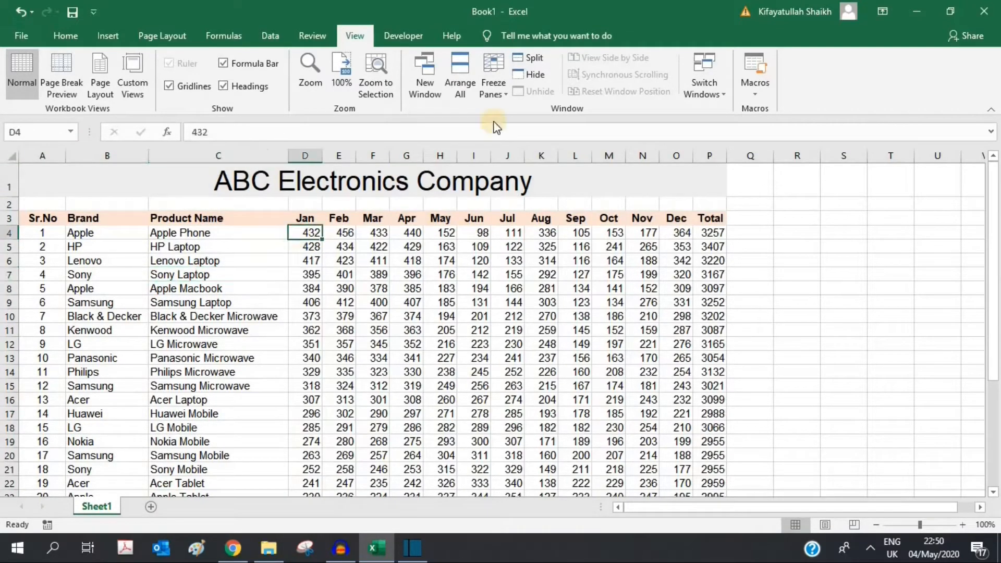
Step: Freeze panes at D4 and scroll to confirm headers and columns A–C stay fixed
{"action": "left_click", "coordinate": [498, 92]}
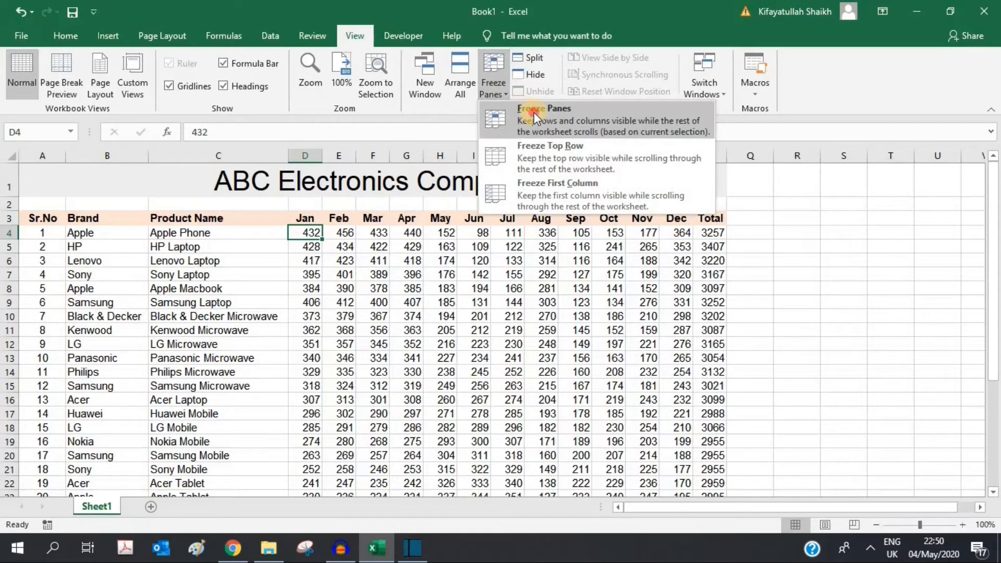
{"action": "left_click", "coordinate": [536, 118]}
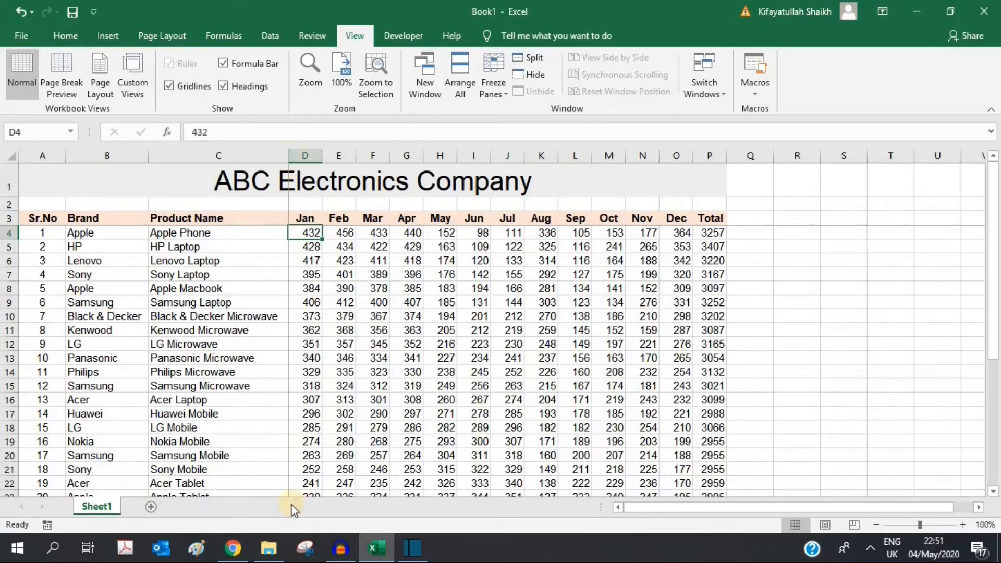
{"action": "left_click", "coordinate": [992, 491]}
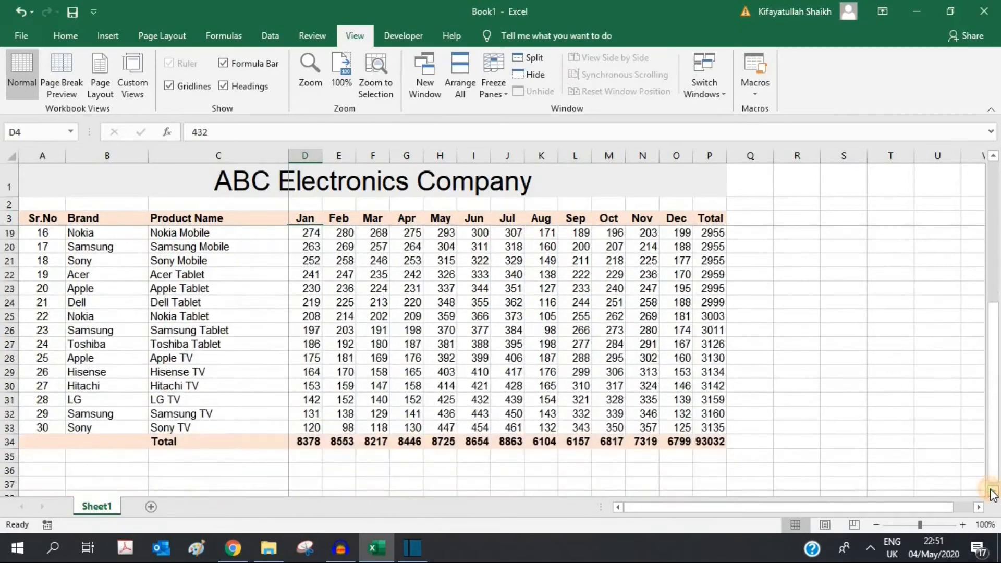
{"action": "left_click", "coordinate": [977, 509]}
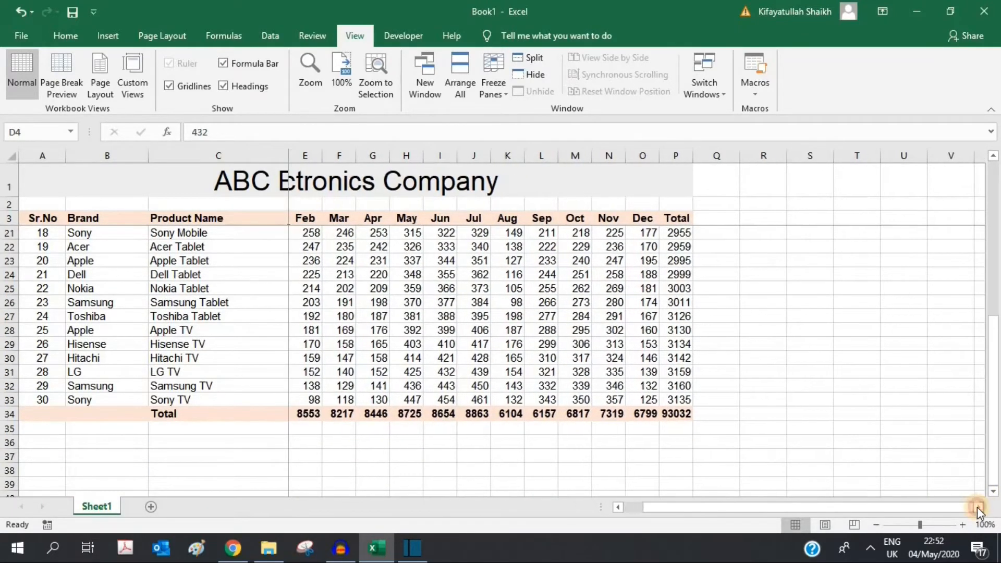
{"action": "left_click_drag", "start_coordinate": [993, 435], "coordinate": [990, 214]}
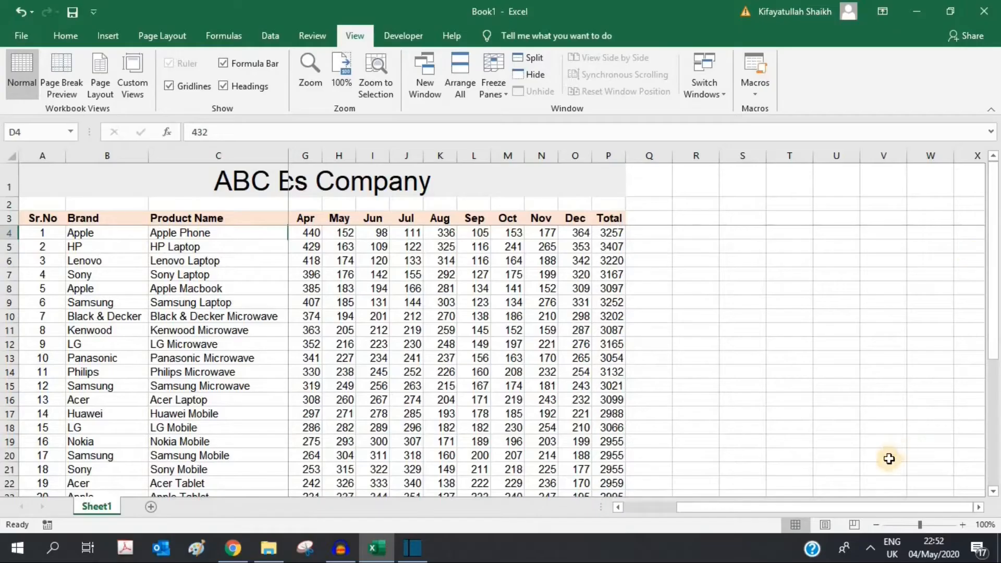
{"action": "key", "text": "ctrl+Home"}
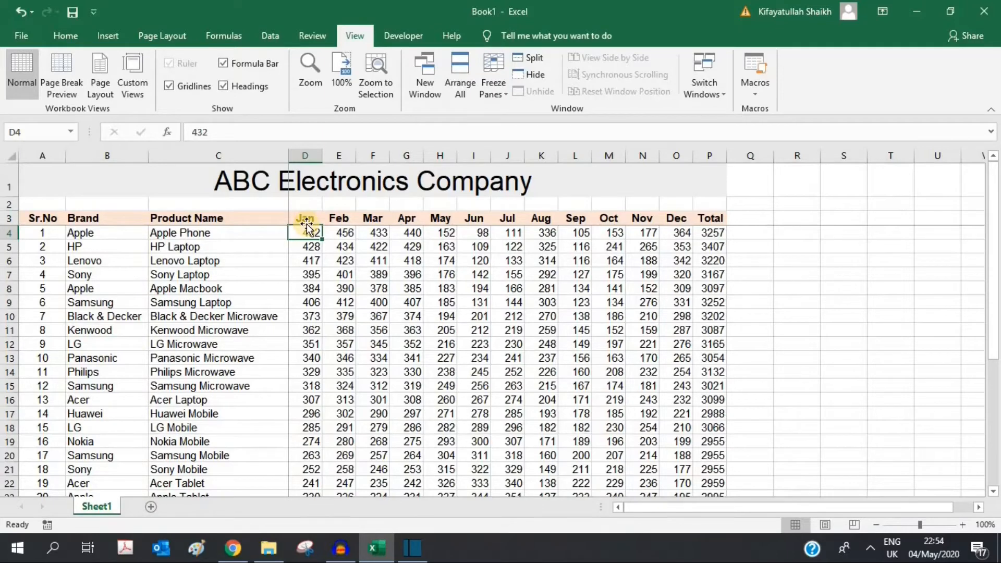
{"action": "left_click_drag", "start_coordinate": [31, 218], "coordinate": [710, 215]}
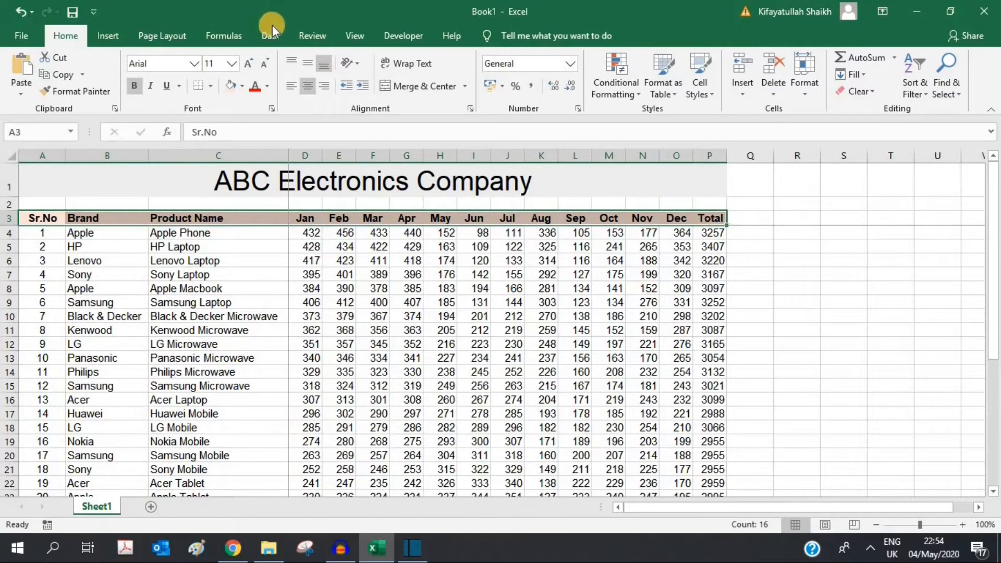
Step: Add filter dropdowns to every header in row 3, from Sr.No through Total
{"action": "left_click", "coordinate": [270, 32]}
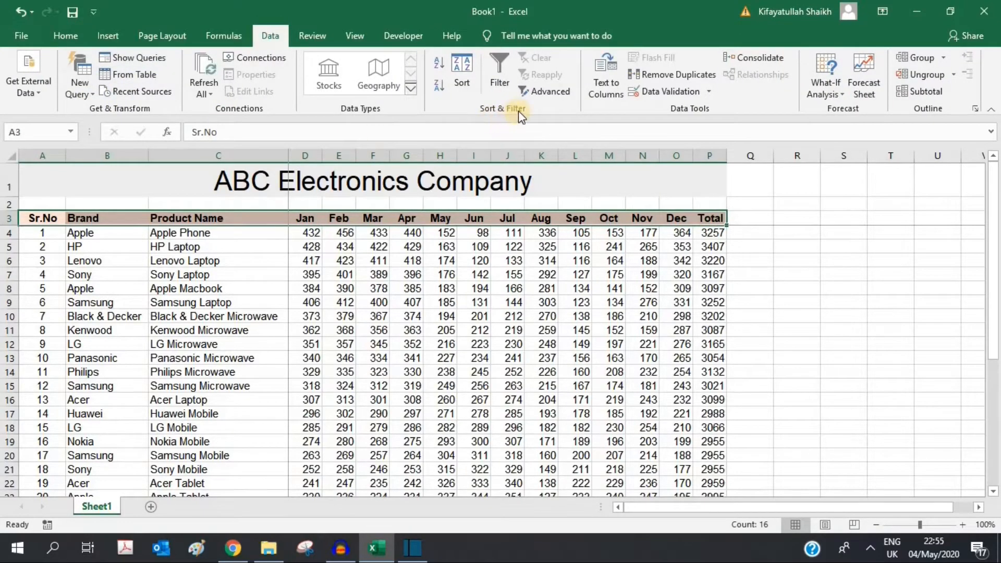
{"action": "left_click", "coordinate": [501, 71]}
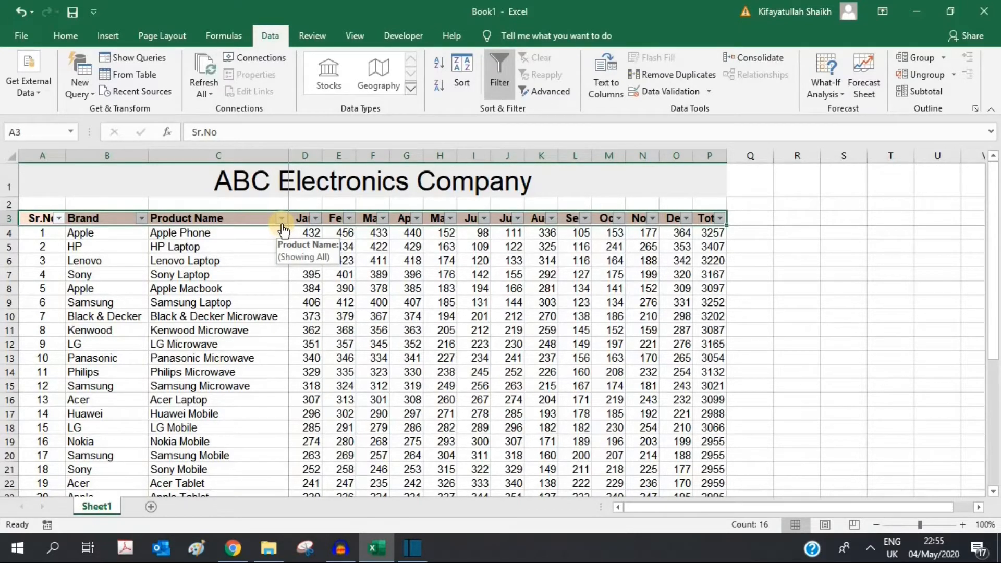
{"action": "left_click", "coordinate": [264, 220]}
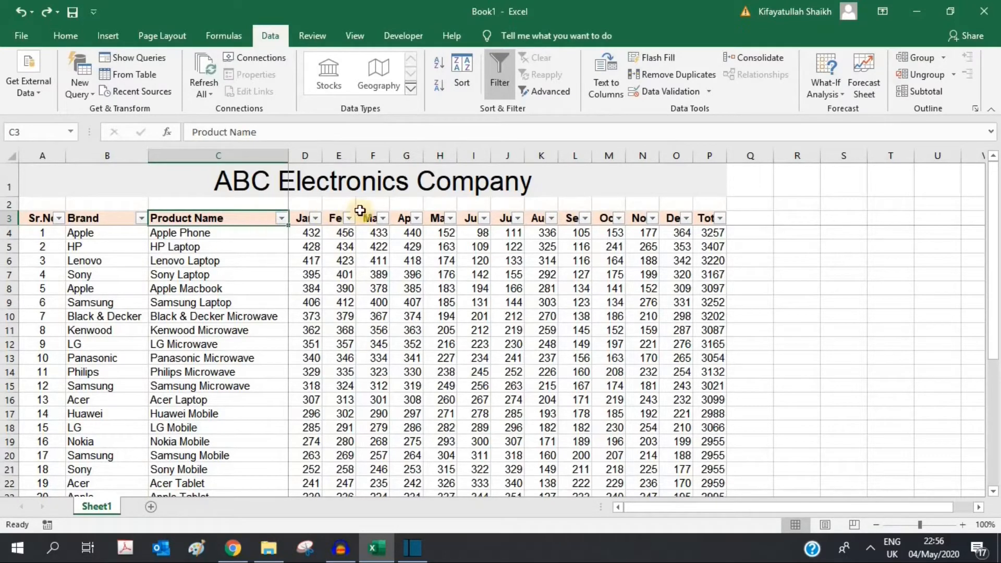
Step: Widen columns D through P so the month and Total headings show beside their filter arrows
{"action": "left_click_drag", "start_coordinate": [306, 156], "coordinate": [725, 156]}
{"action": "left_click_drag", "start_coordinate": [322, 153], "coordinate": [330, 154]}
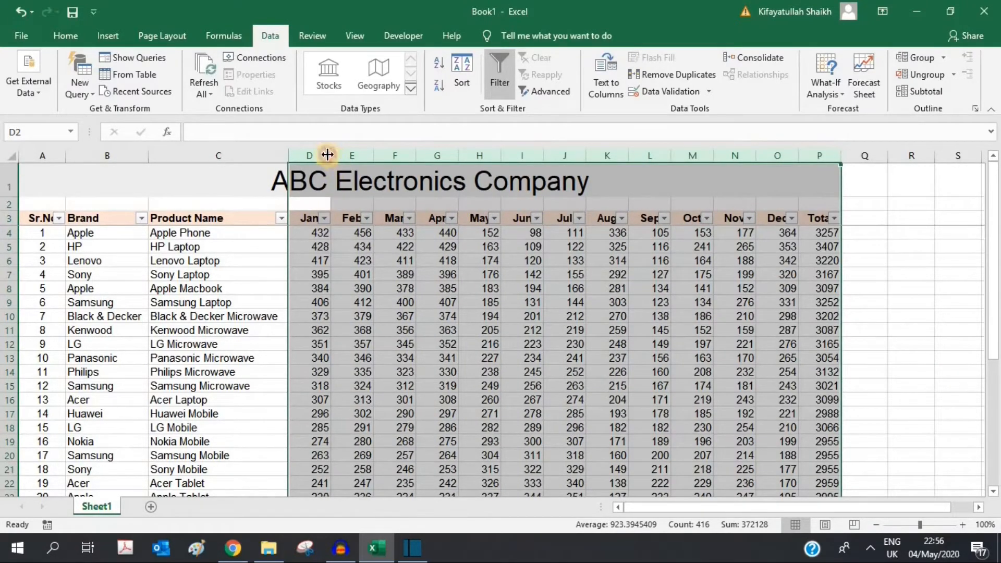
{"action": "left_click_drag", "start_coordinate": [334, 159], "coordinate": [338, 159]}
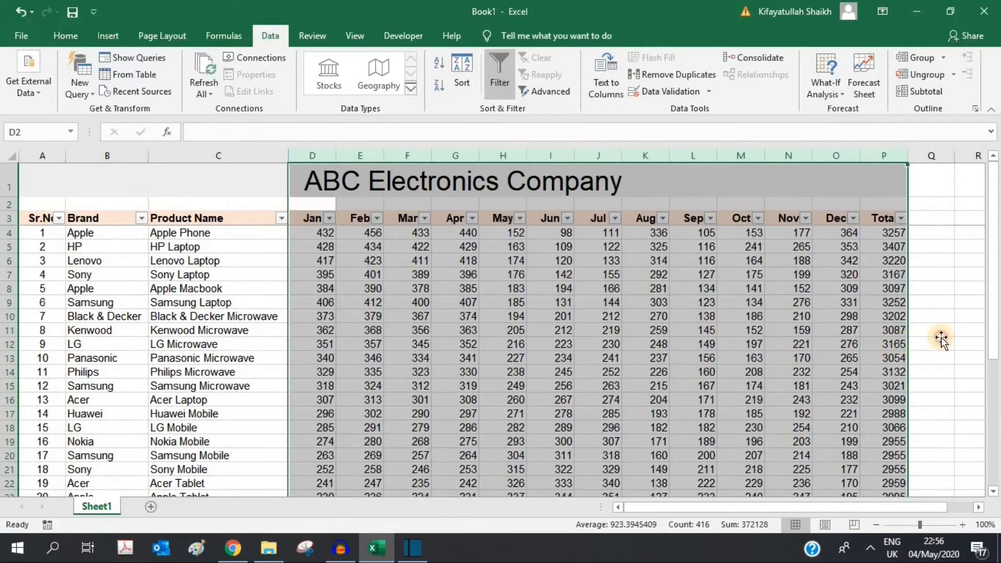
{"action": "left_click", "coordinate": [941, 339]}
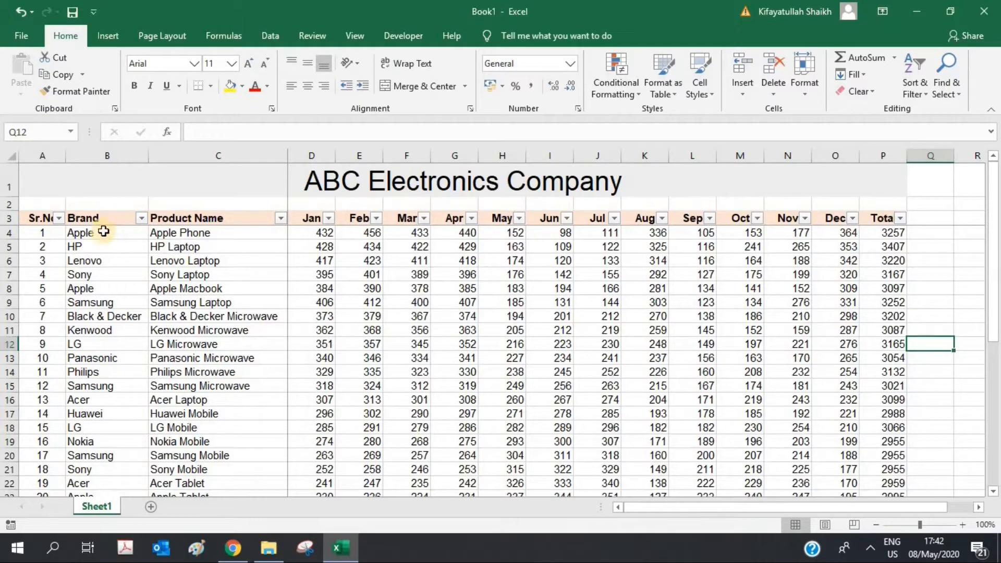
Step: Filter the Brand column to show only Apple rows
{"action": "left_click", "coordinate": [142, 219]}
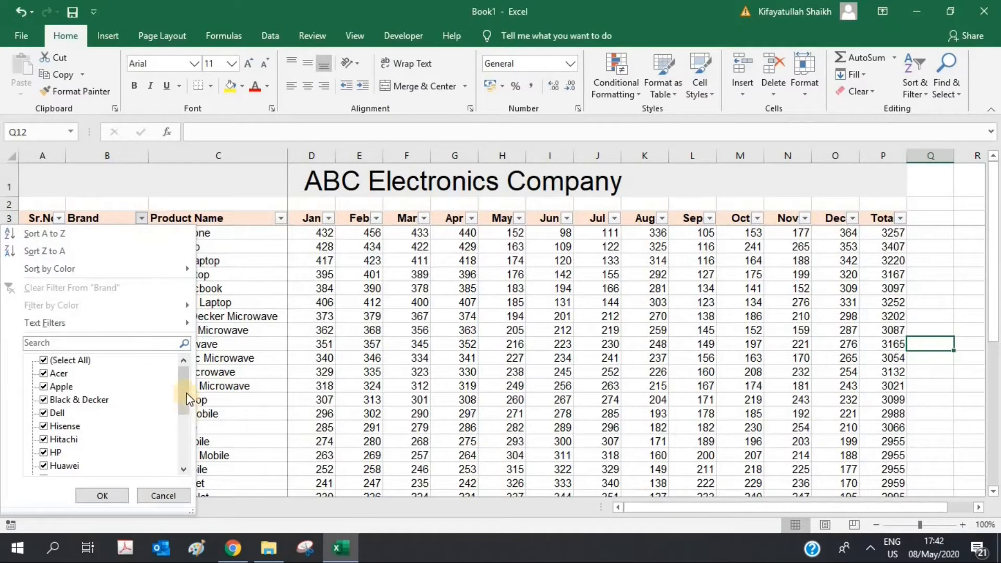
{"action": "mouse_move", "coordinate": [185, 391]}
{"action": "left_mouse_down"}
{"action": "mouse_move", "coordinate": [183, 451]}
{"action": "mouse_move", "coordinate": [186, 371]}
{"action": "left_mouse_up"}
{"action": "left_click", "coordinate": [45, 359]}
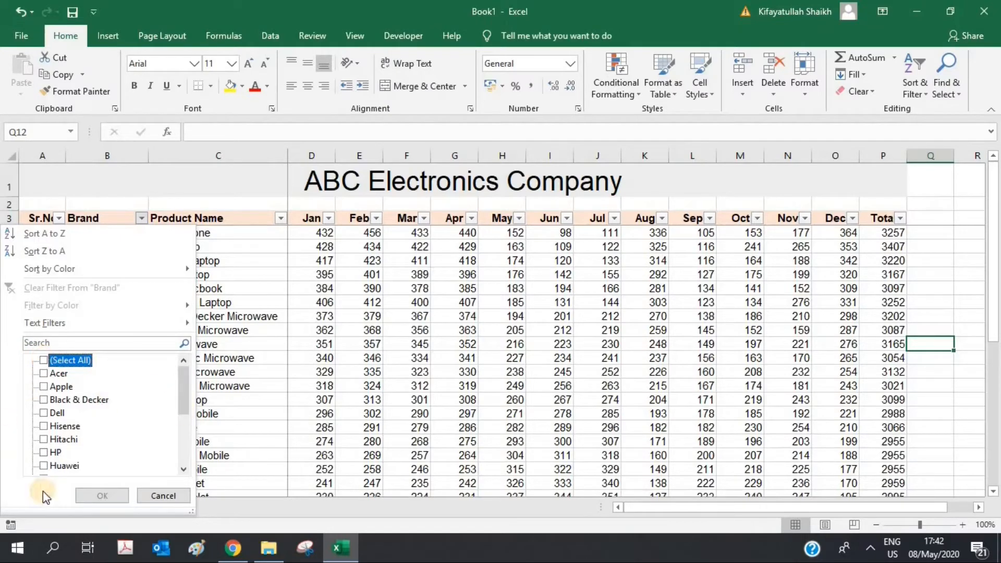
{"action": "left_click", "coordinate": [43, 386]}
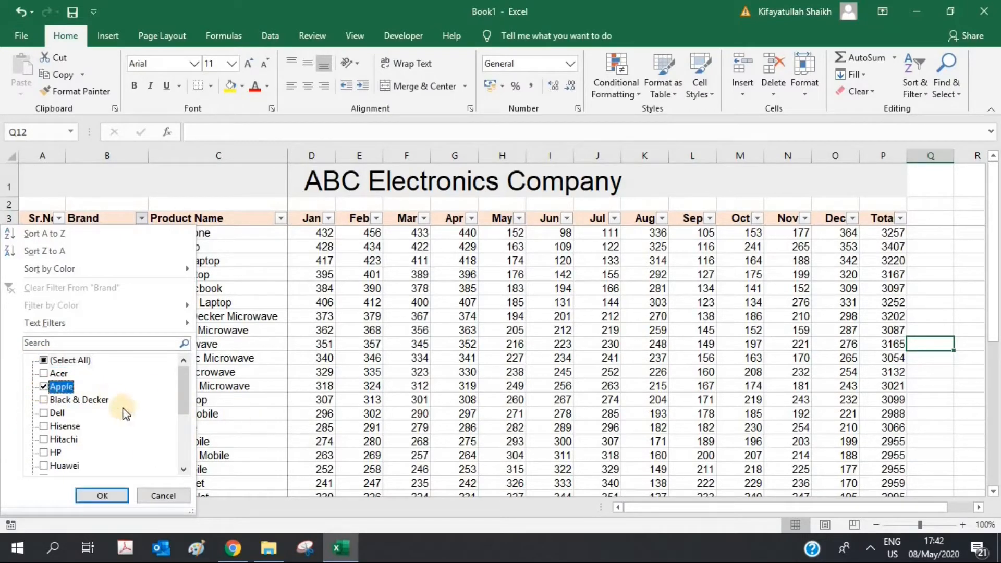
{"action": "left_click", "coordinate": [102, 495]}
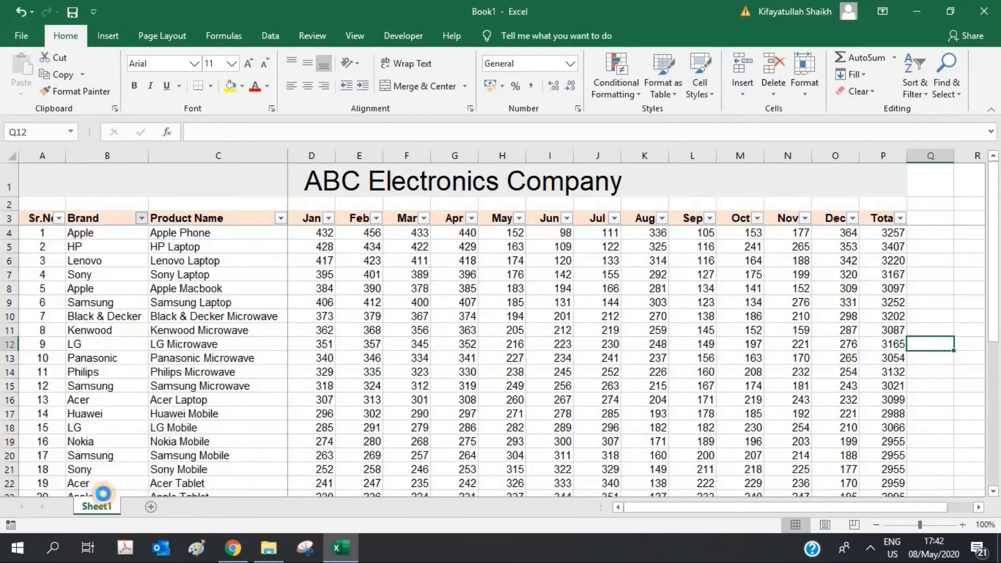
{"action": "left_click", "coordinate": [430, 361]}
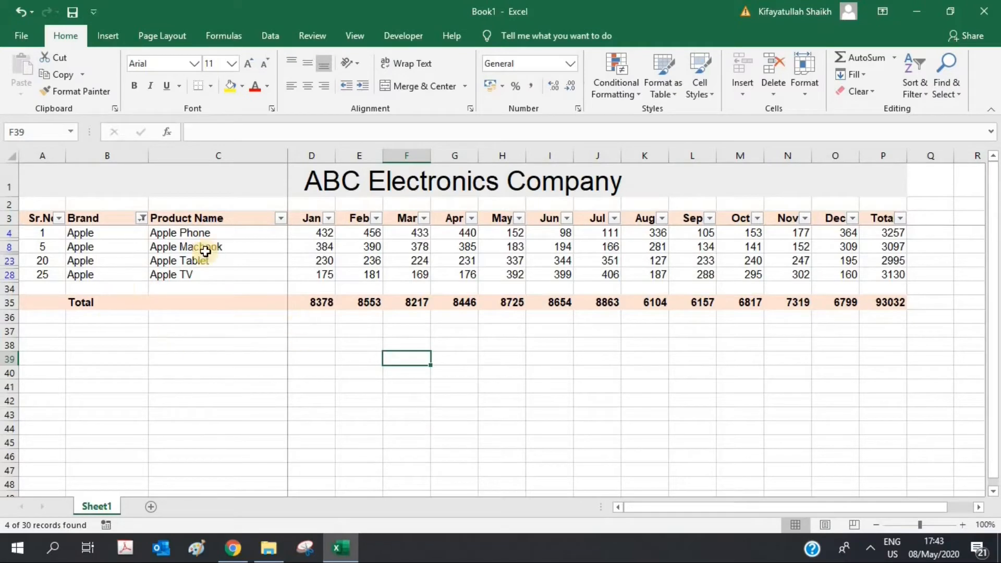
Step: Add Dell to the Brand filter so Apple and Dell rows show, 5 of 30 records
{"action": "left_click", "coordinate": [140, 219]}
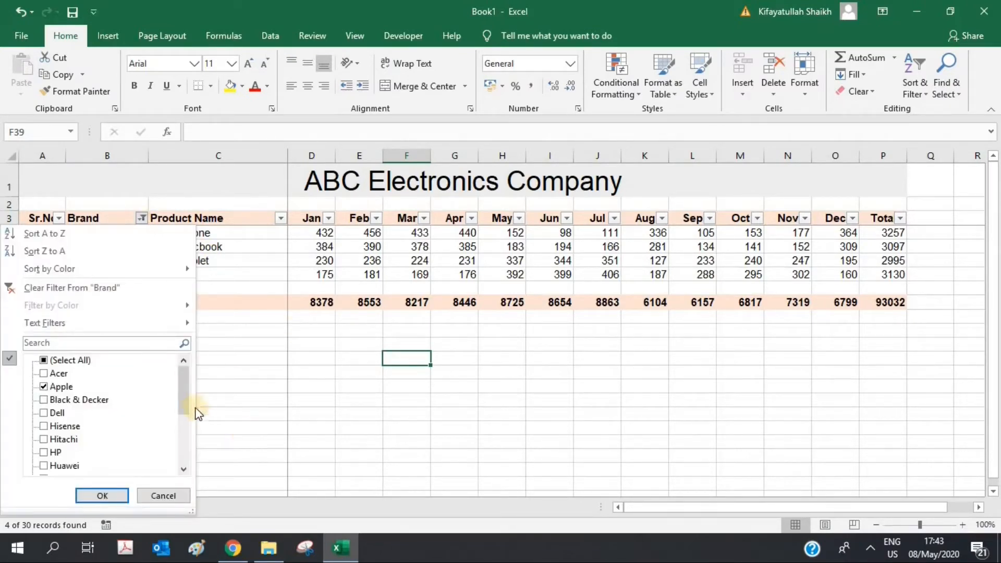
{"action": "left_click", "coordinate": [44, 412]}
{"action": "left_click", "coordinate": [100, 495]}
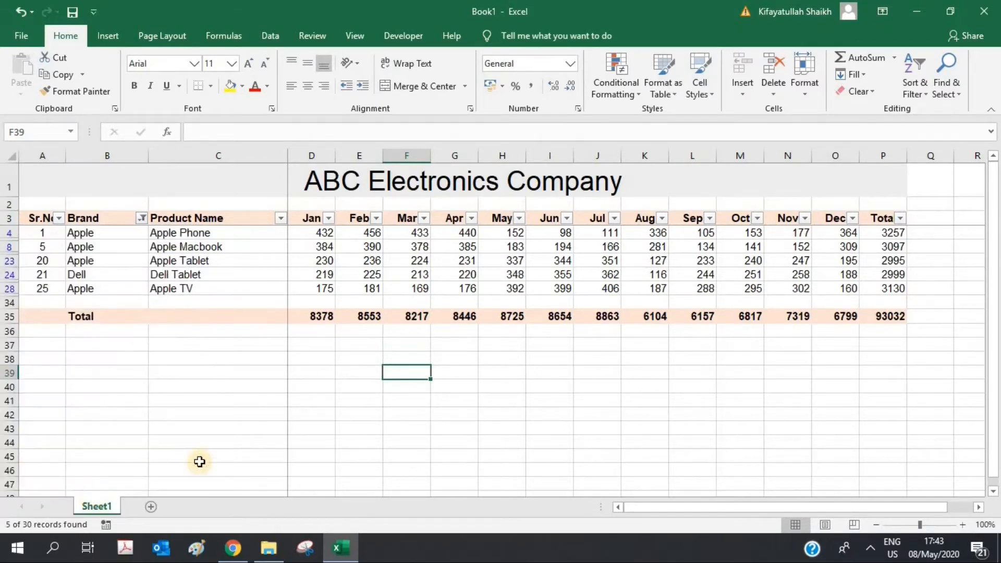
{"action": "left_click", "coordinate": [346, 430]}
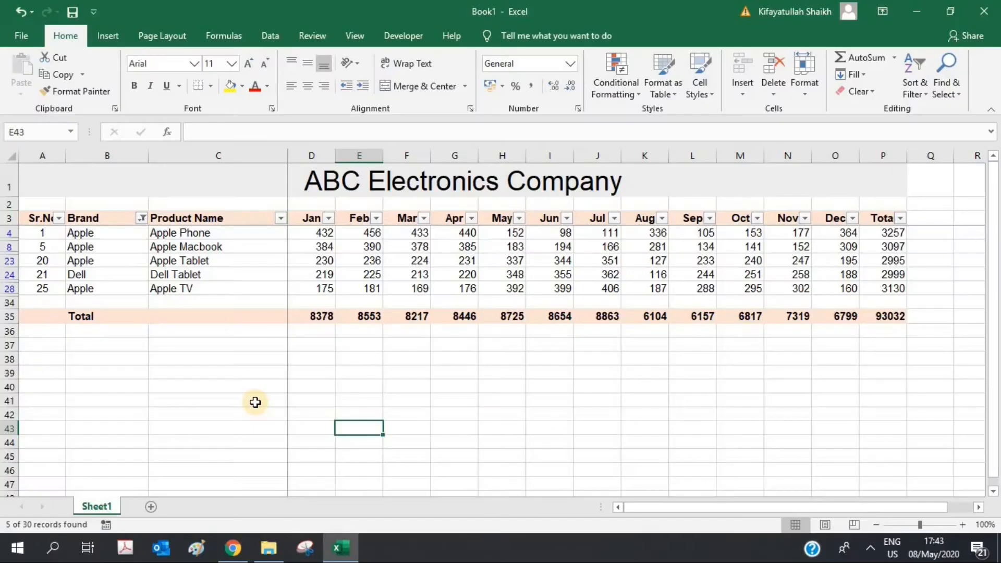
{"action": "key", "text": "Up"}
{"action": "key", "text": "Up"}
{"action": "key", "text": "Up"}
{"action": "key", "text": "Left"}
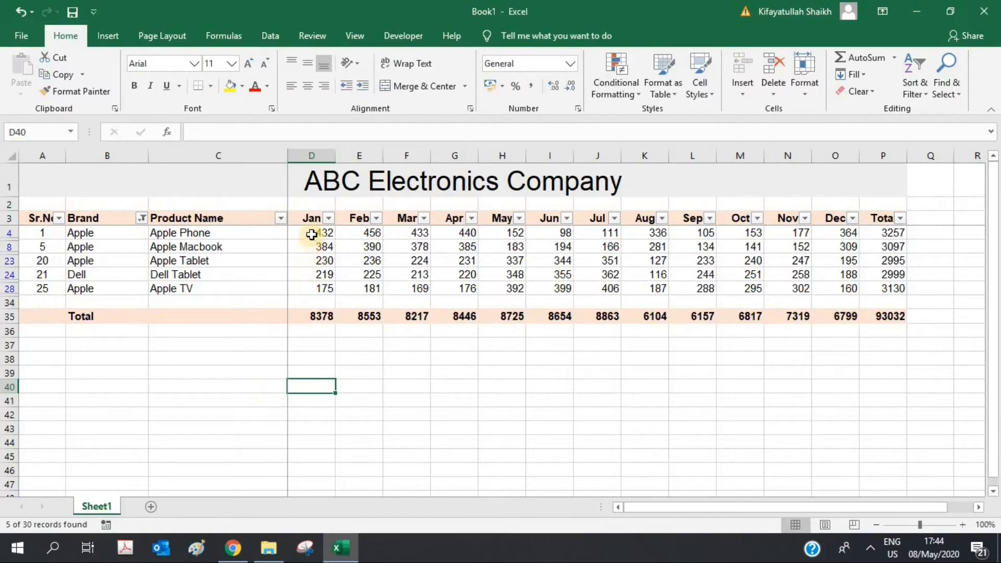
{"action": "left_click_drag", "start_coordinate": [311, 233], "coordinate": [311, 290]}
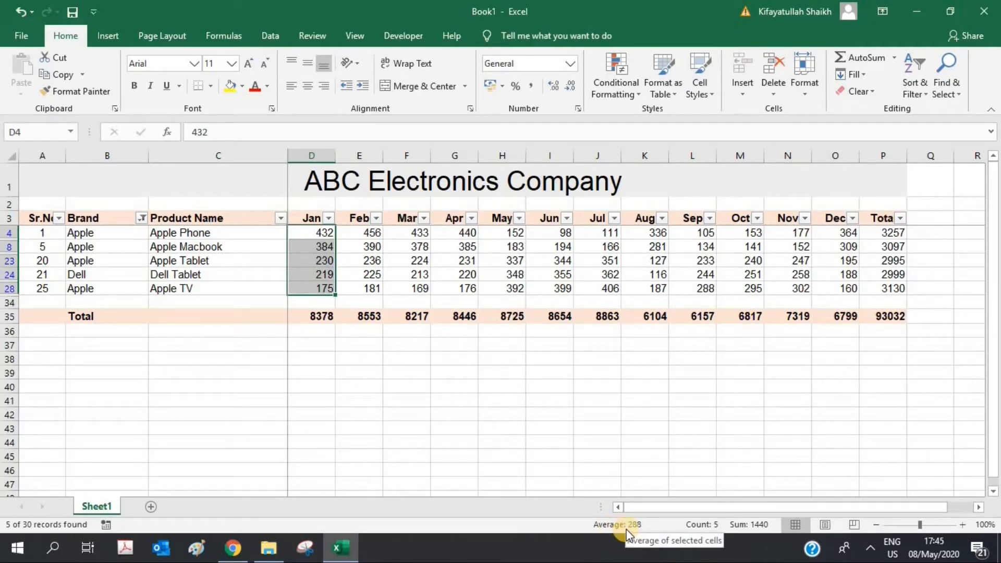
{"action": "left_click_drag", "start_coordinate": [326, 233], "coordinate": [324, 286]}
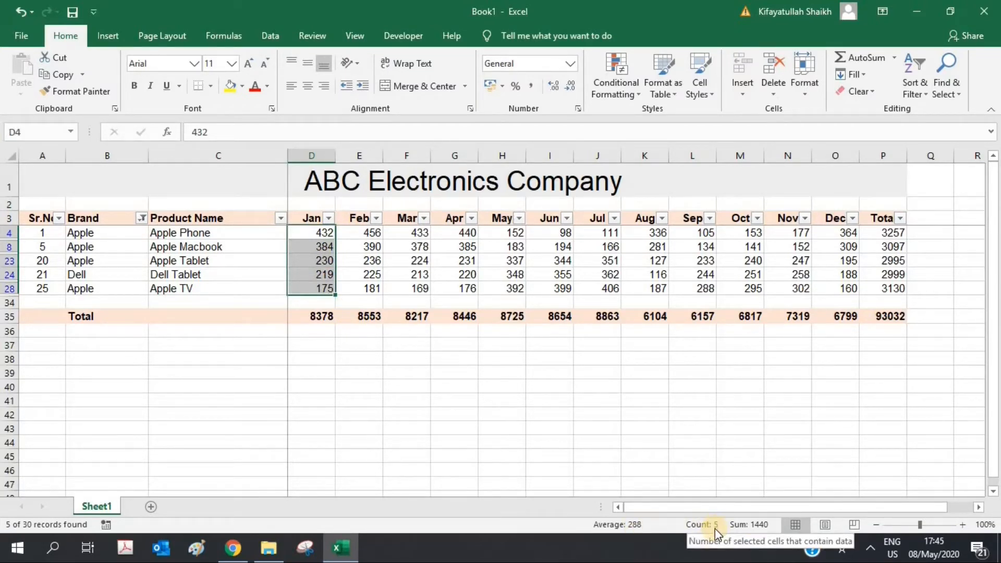
{"action": "left_click_drag", "start_coordinate": [323, 233], "coordinate": [328, 286]}
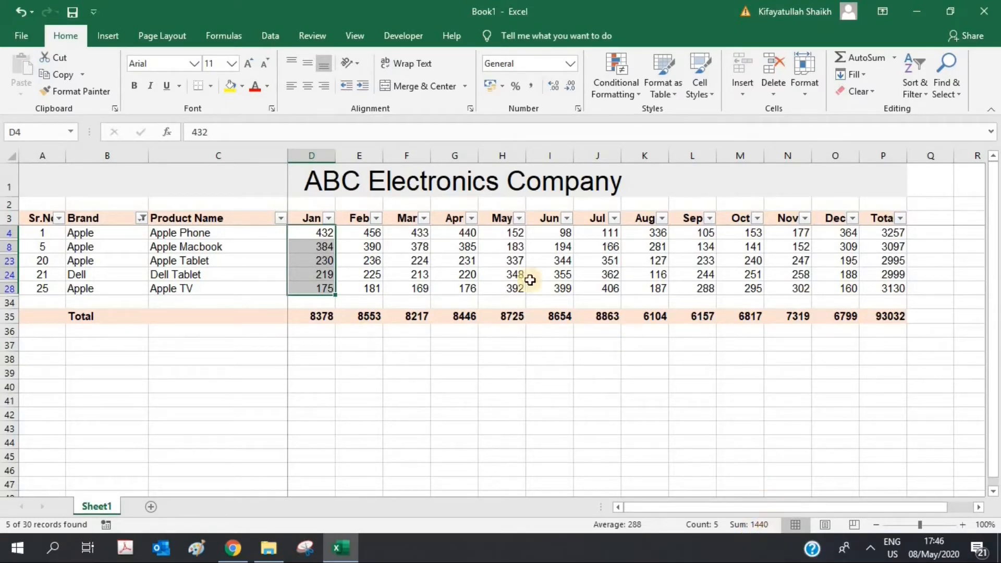
{"action": "left_click", "coordinate": [308, 321]}
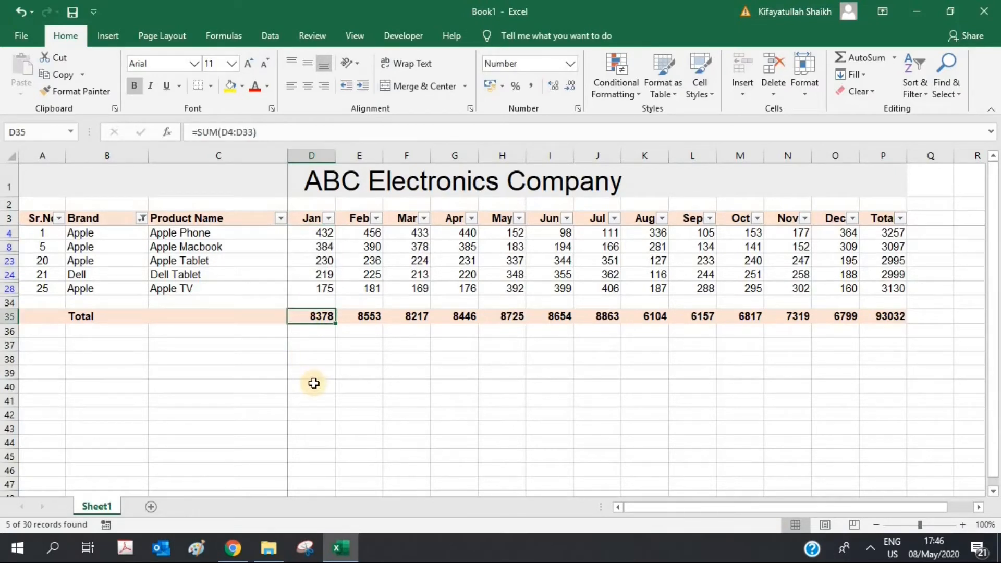
{"action": "left_click", "coordinate": [208, 131]}
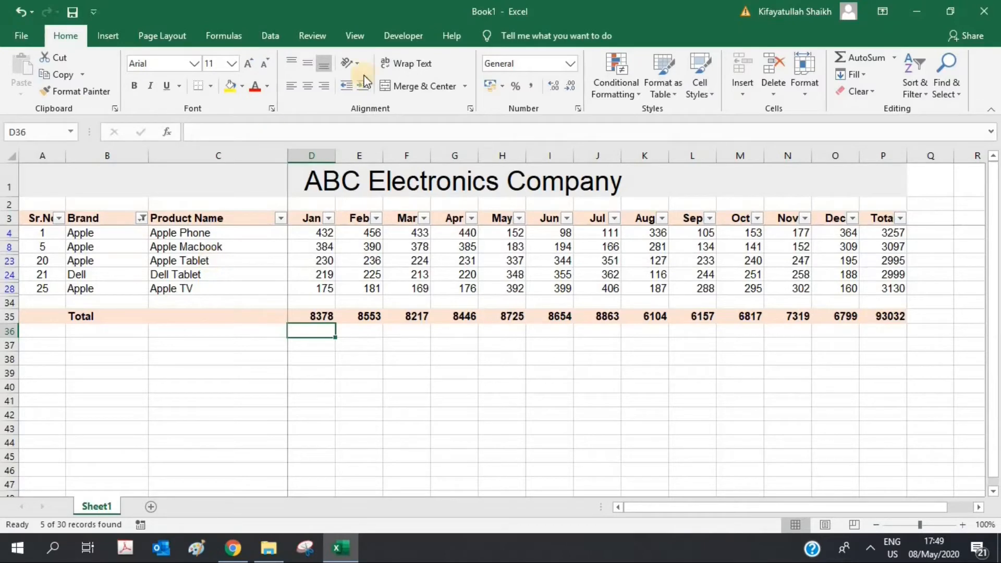
Step: Clear the Brand filter by selecting all brands so all 30 products show
{"action": "left_click", "coordinate": [141, 218]}
{"action": "left_click", "coordinate": [54, 361]}
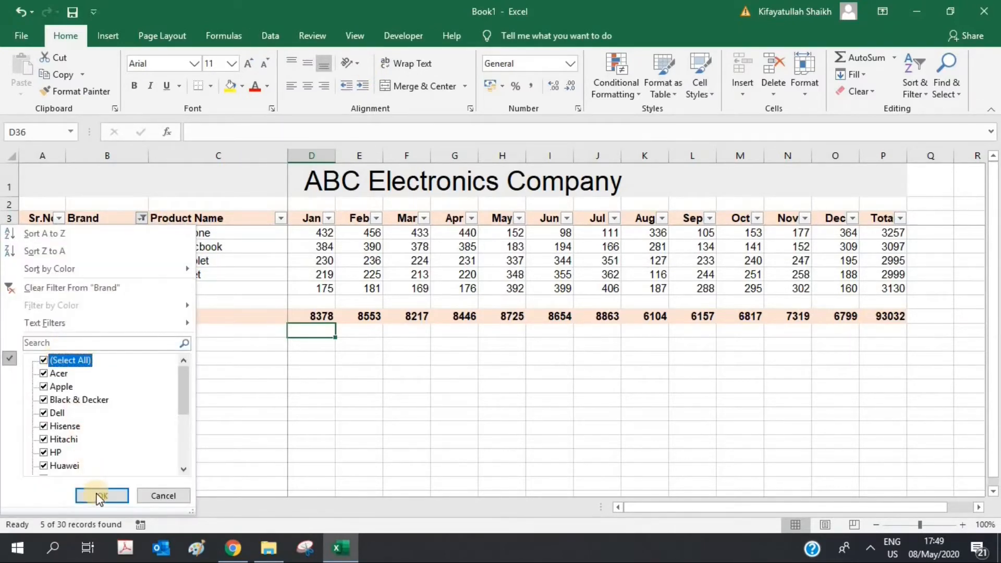
{"action": "left_click", "coordinate": [102, 495]}
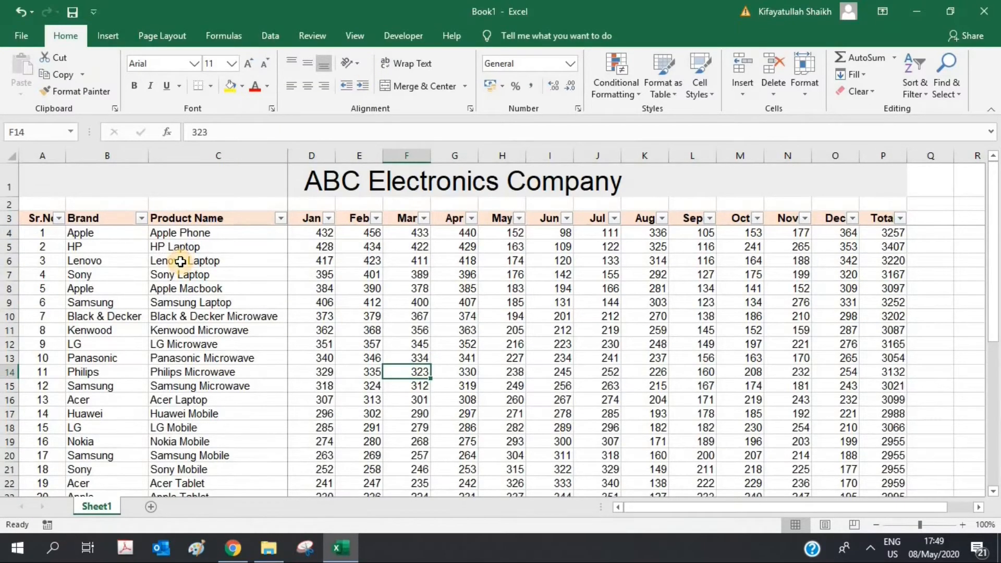
{"action": "left_click", "coordinate": [184, 315]}
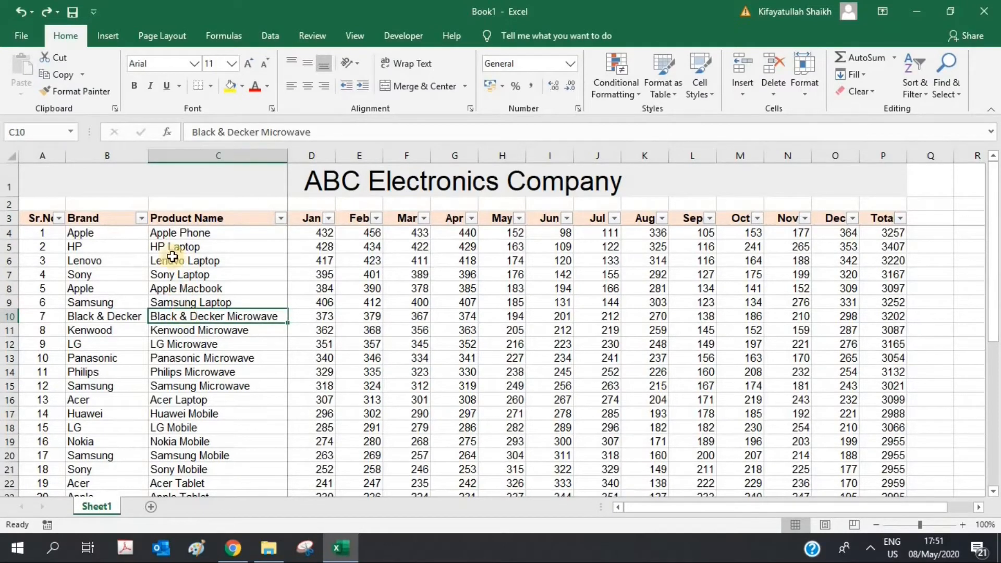
Step: Insert a blank row 6 between HP Laptop and Lenovo Laptop
{"action": "left_click", "coordinate": [5, 260]}
{"action": "right_click", "coordinate": [5, 260]}
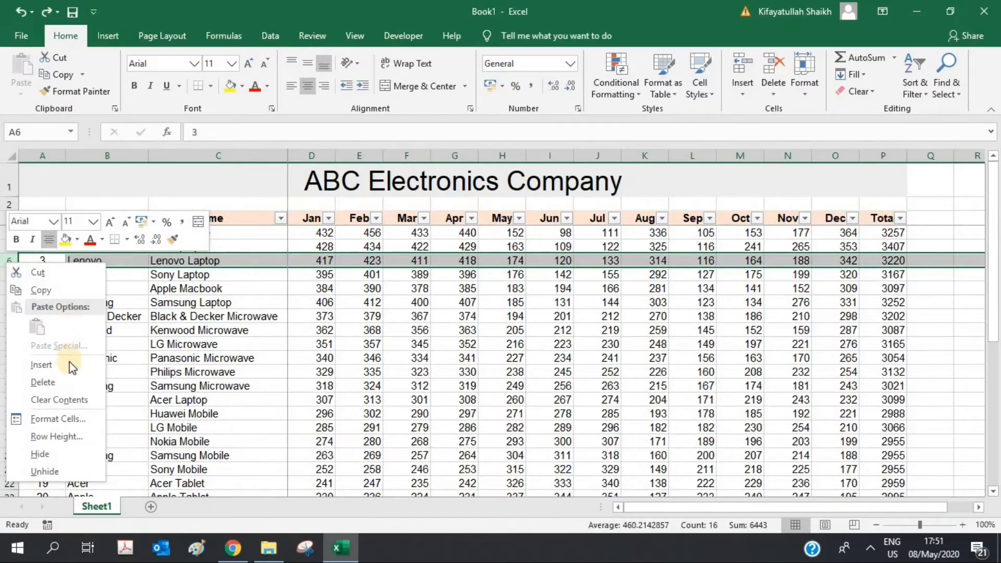
{"action": "left_click", "coordinate": [65, 368]}
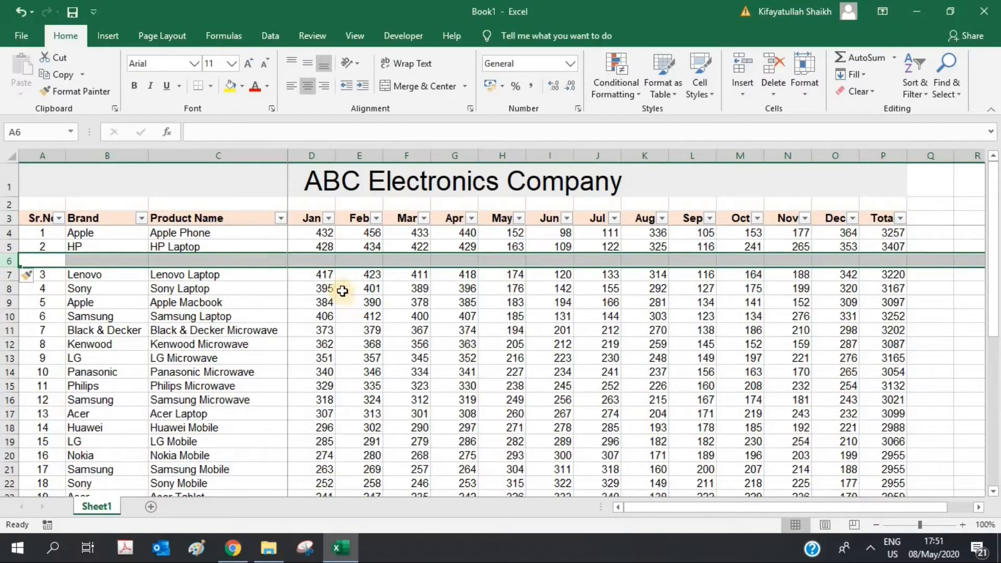
Step: Check the Jan total formula in D36 and the last Jan entry D34
{"action": "scroll", "coordinate": [342, 290], "scroll_direction": "down", "scroll_amount": 8}
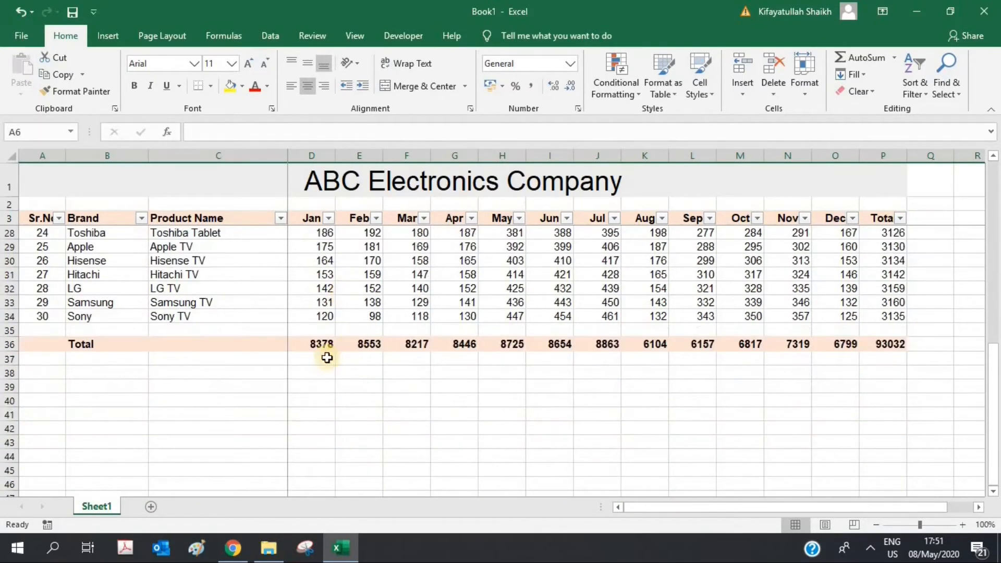
{"action": "left_click", "coordinate": [310, 344]}
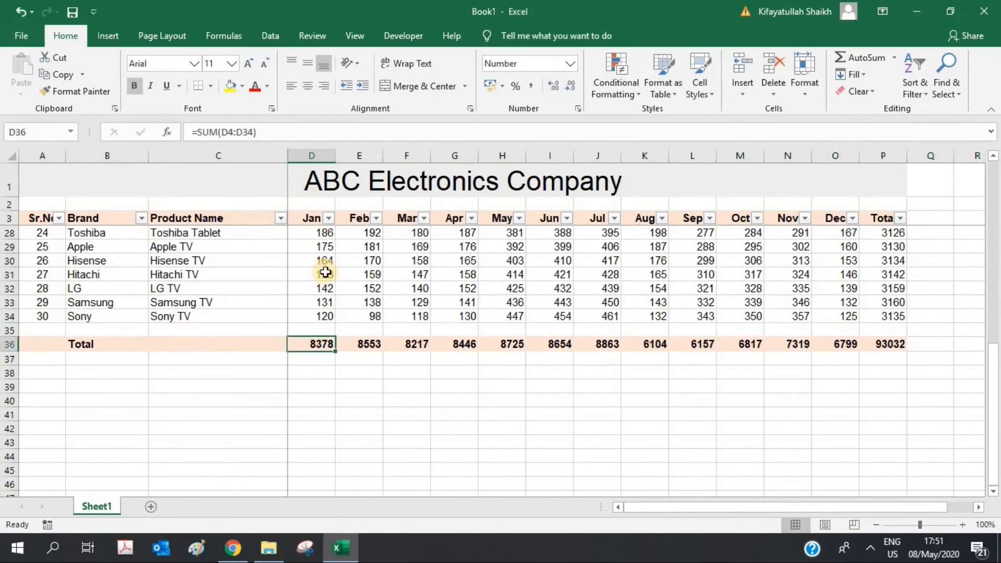
{"action": "scroll", "coordinate": [323, 271], "scroll_direction": "up", "scroll_amount": 8}
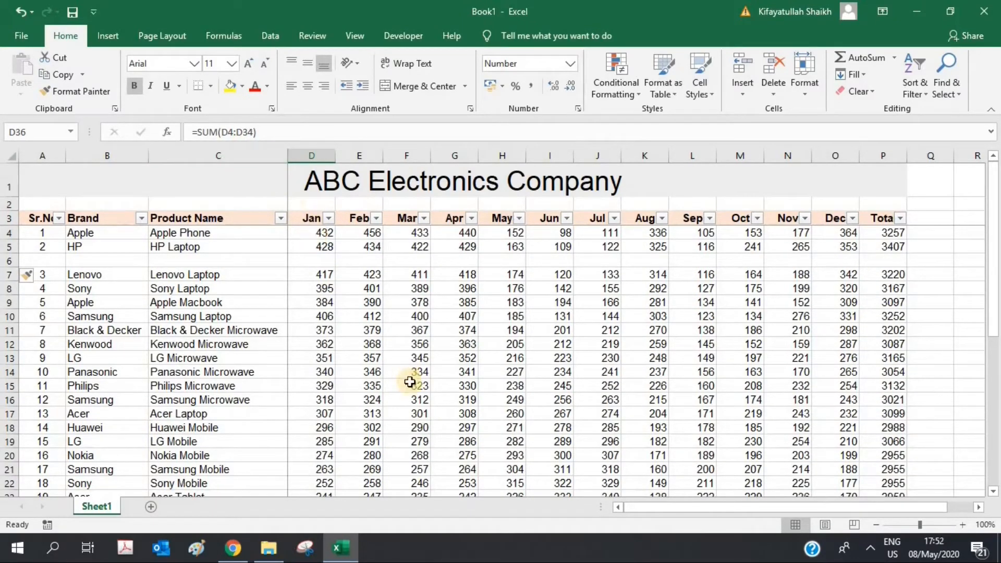
{"action": "scroll", "coordinate": [400, 383], "scroll_direction": "down", "scroll_amount": 8}
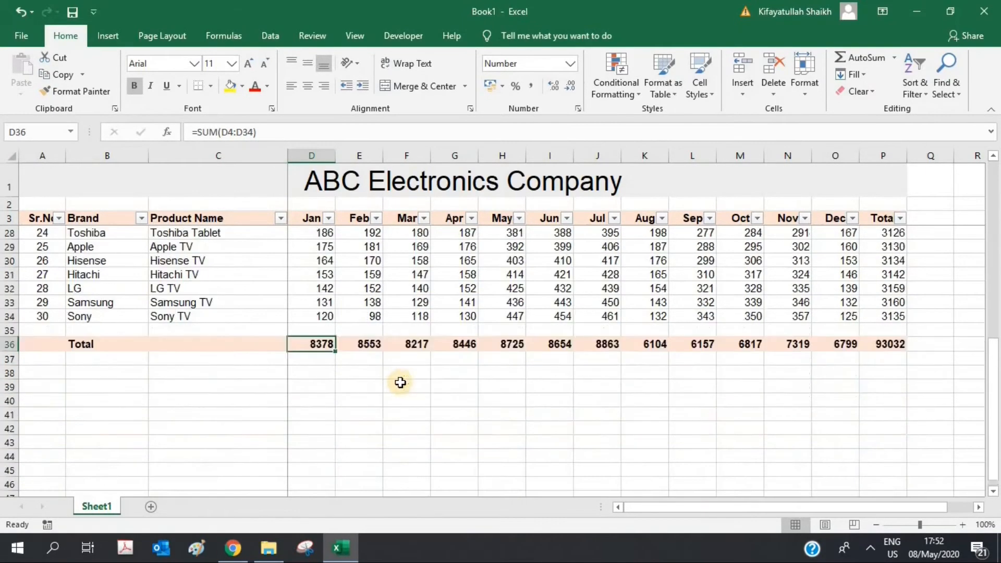
{"action": "left_click", "coordinate": [320, 316]}
{"action": "scroll", "coordinate": [320, 316], "scroll_direction": "up", "scroll_amount": 8}
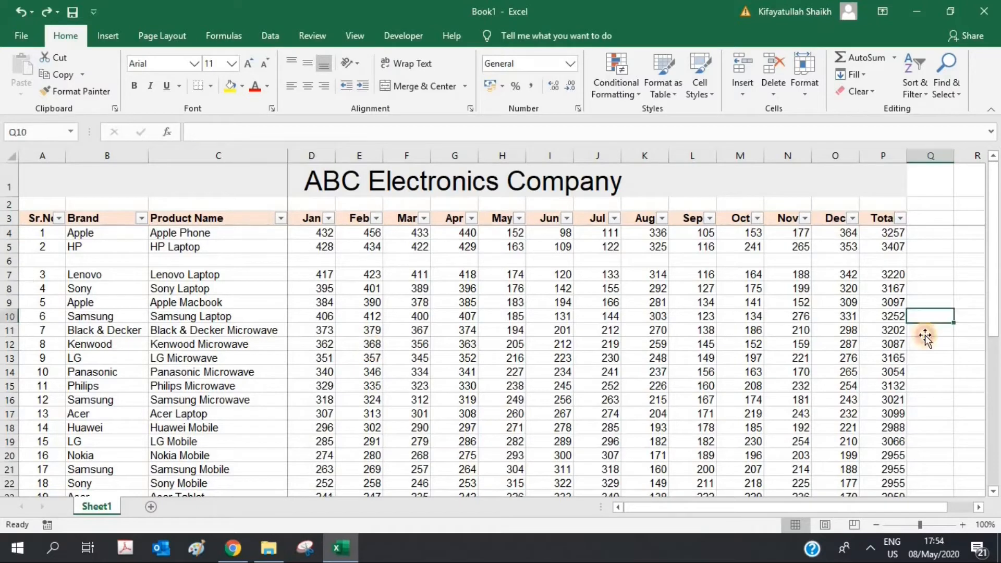
{"action": "left_click", "coordinate": [925, 333]}
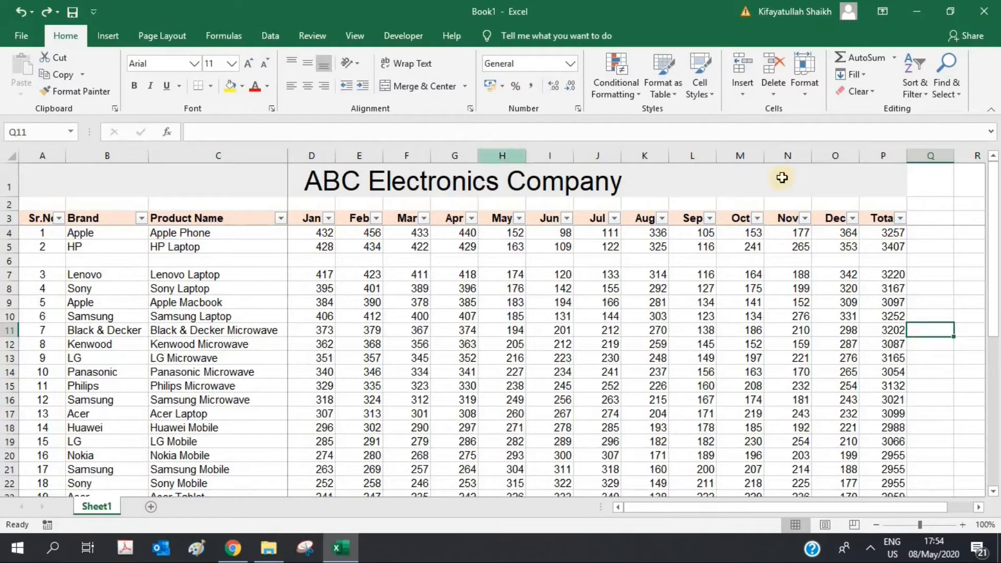
Step: Insert a blank column before Dec, then delete that column O again
{"action": "right_click", "coordinate": [841, 151]}
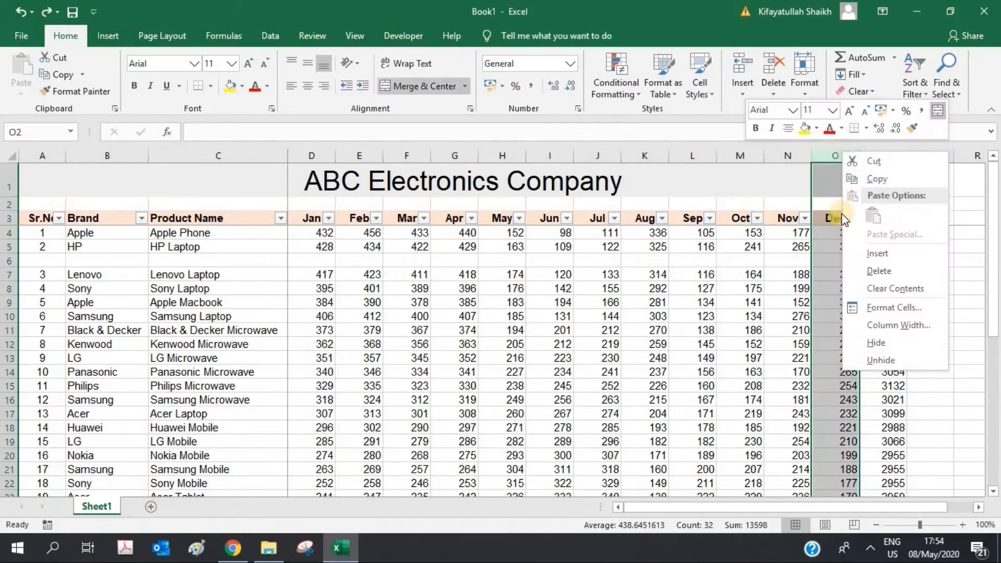
{"action": "left_click", "coordinate": [858, 254]}
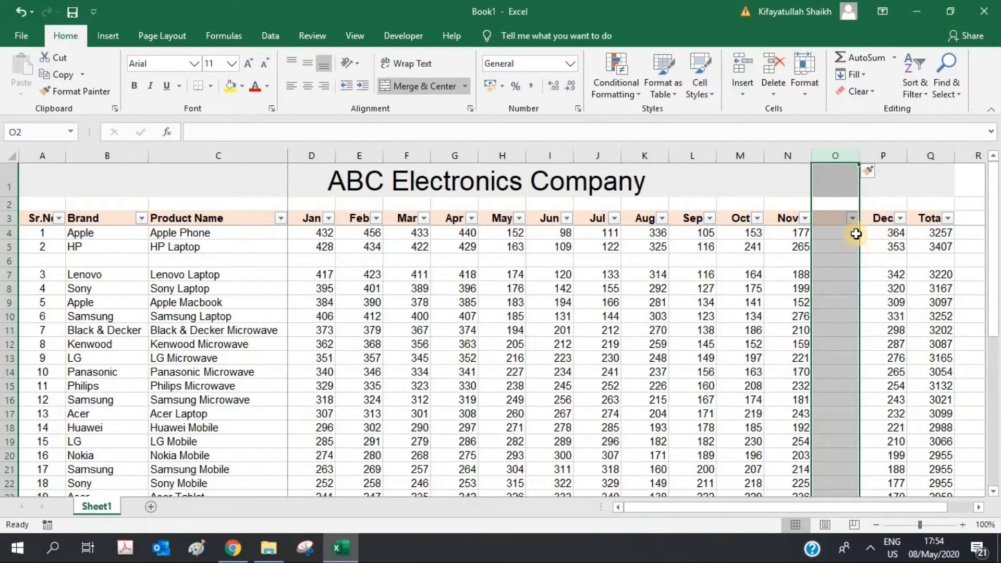
{"action": "right_click", "coordinate": [837, 154]}
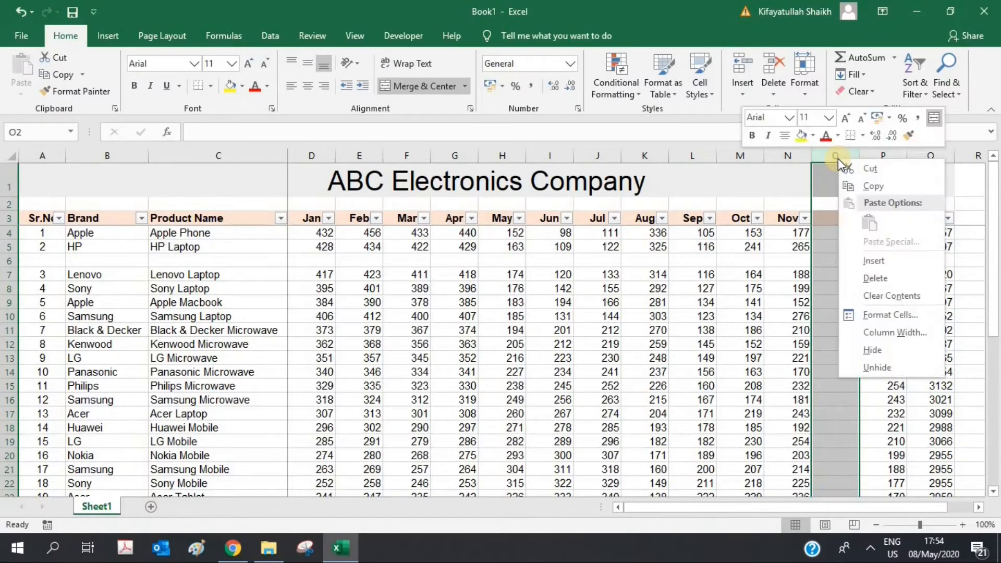
{"action": "left_click", "coordinate": [881, 280]}
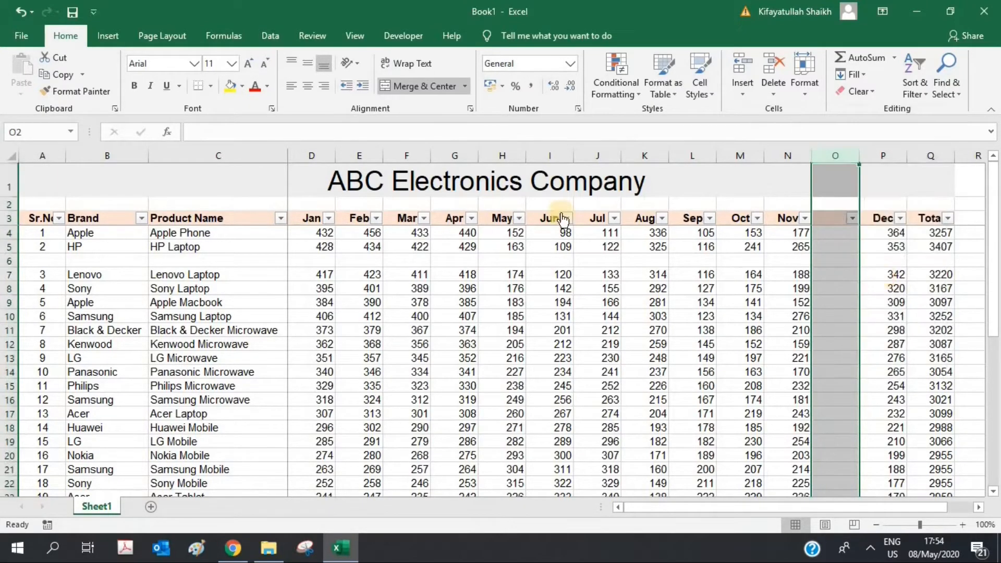
Step: Delete blank row 6 so Lenovo Laptop sits directly under HP Laptop
{"action": "left_click", "coordinate": [9, 261]}
{"action": "right_click", "coordinate": [9, 261]}
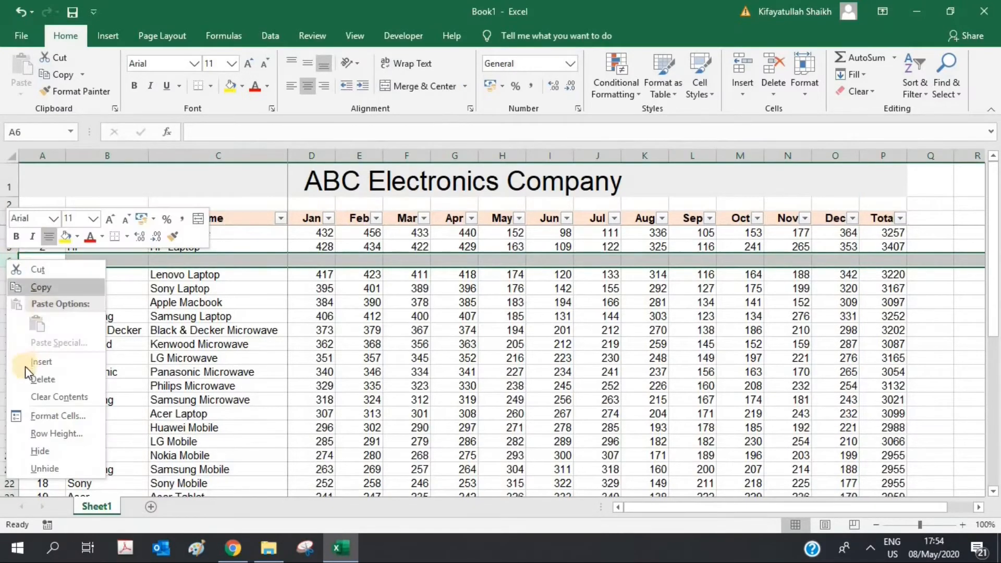
{"action": "left_click", "coordinate": [28, 379]}
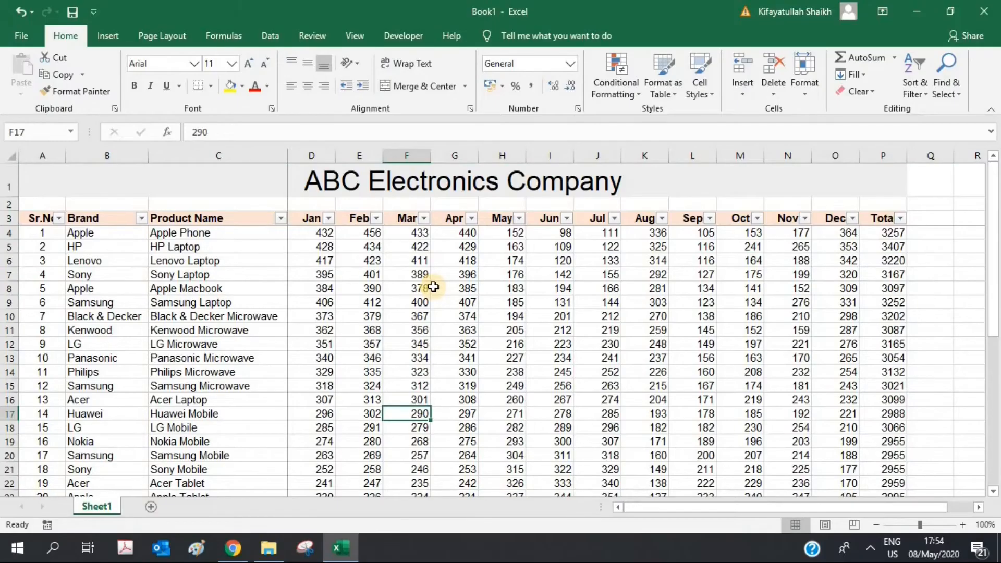
{"action": "scroll", "coordinate": [433, 286], "scroll_direction": "down", "scroll_amount": 9}
{"action": "left_click", "coordinate": [374, 360]}
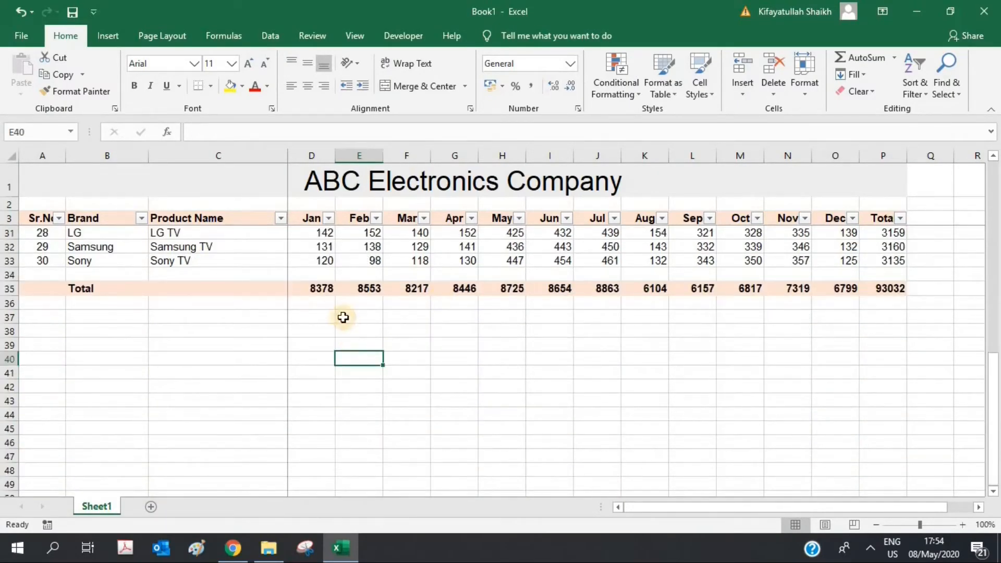
Step: Label cell B36 'Subtotal' below the Total row
{"action": "left_click", "coordinate": [323, 302]}
{"action": "left_click", "coordinate": [106, 301]}
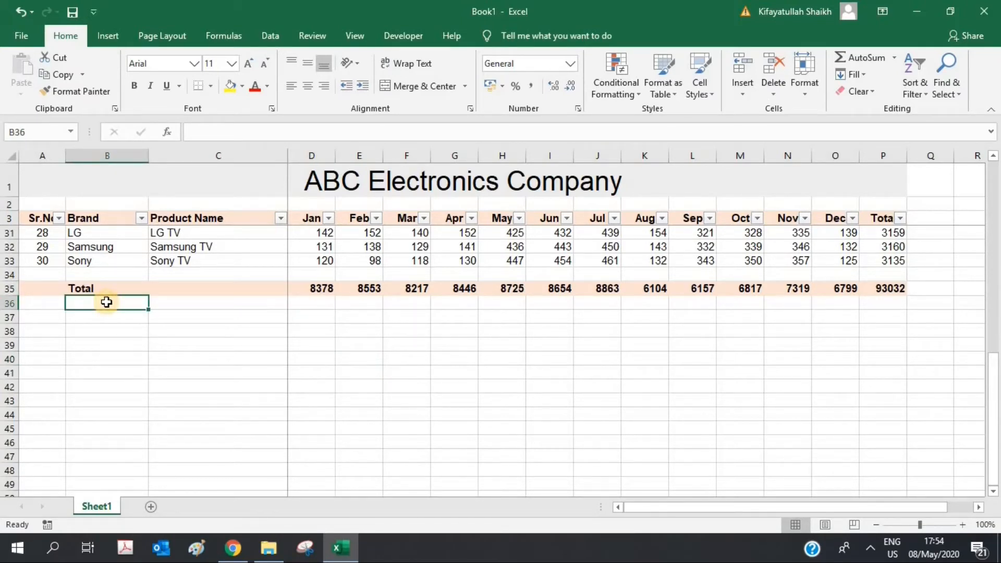
{"action": "type", "text": "Sub"}
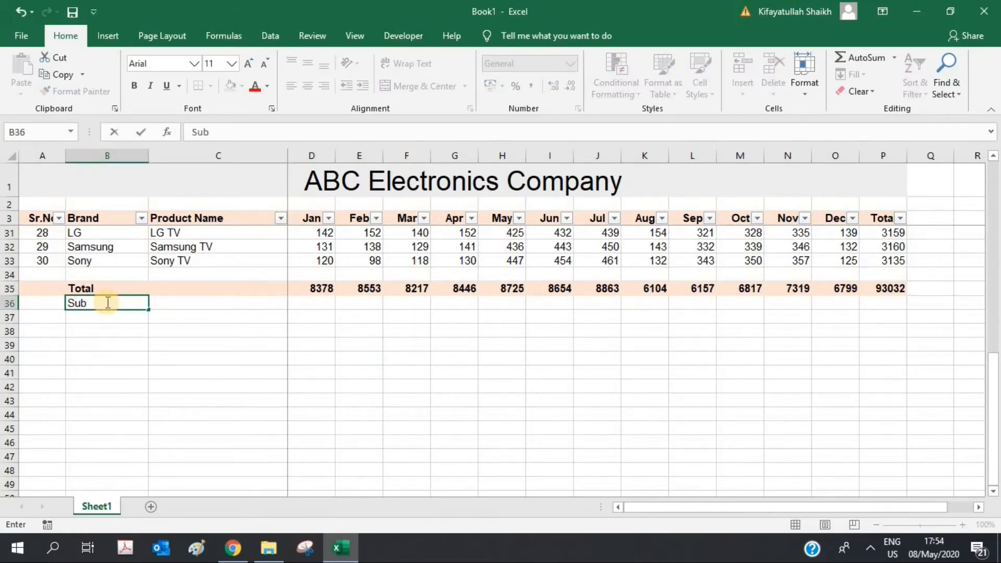
{"action": "type", "text": "total"}
{"action": "key", "text": "Tab"}
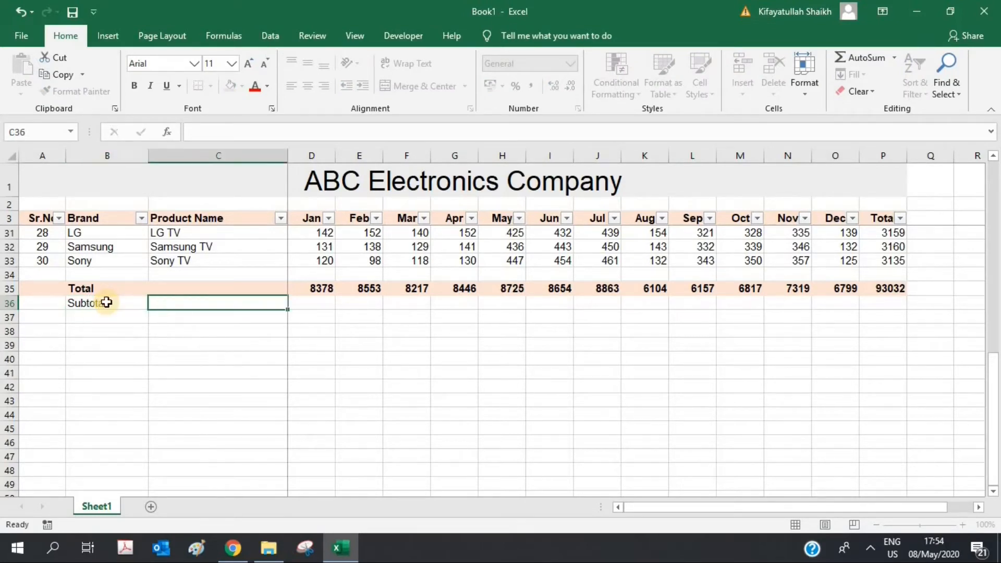
{"action": "key", "text": "Tab"}
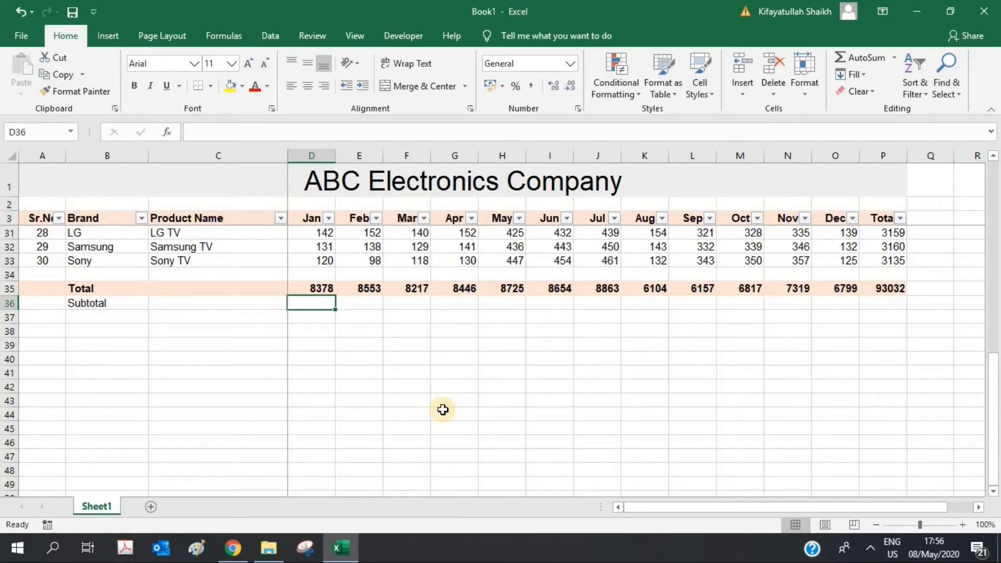
Step: Enter =SUBTOTAL(9,D4:D34) in D36 for the Jan subtotal
{"action": "type", "text": "=subtot"}
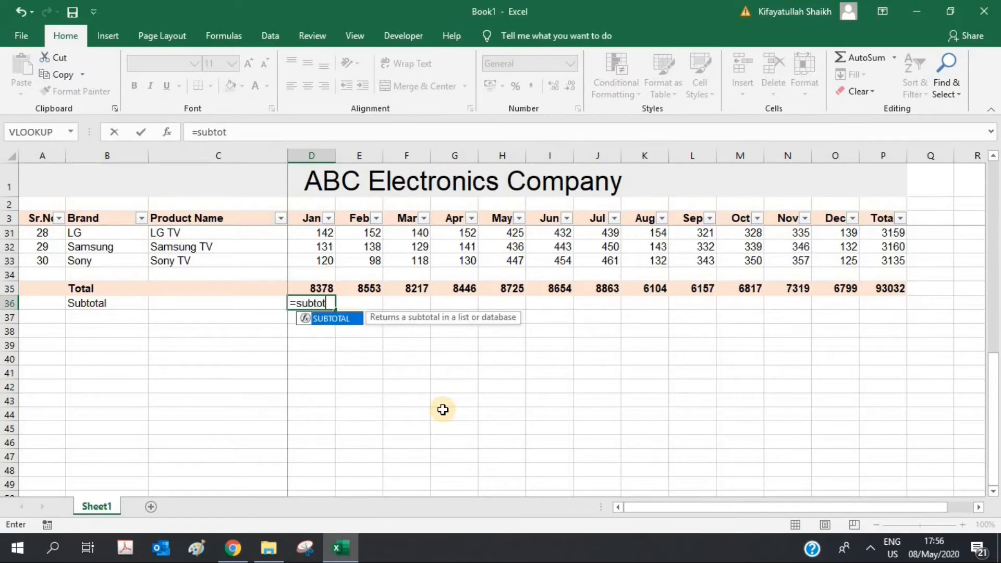
{"action": "type", "text": "al"}
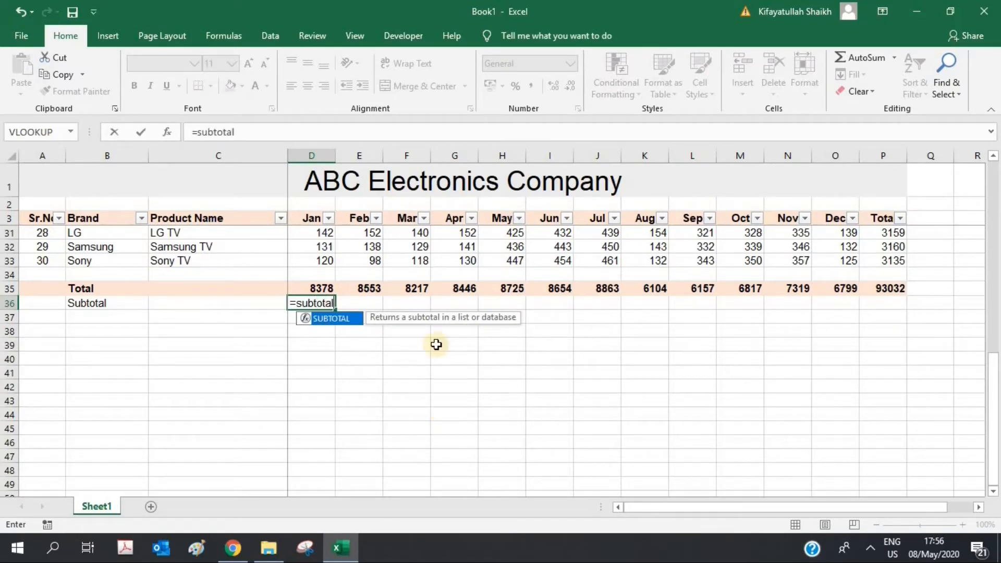
{"action": "double_click", "coordinate": [326, 319]}
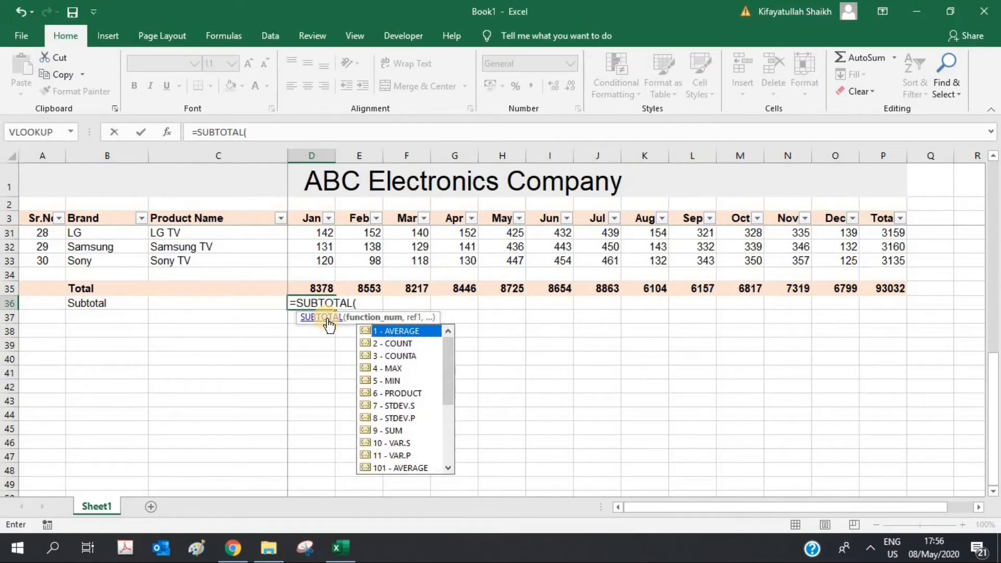
{"action": "left_click_drag", "start_coordinate": [449, 378], "coordinate": [449, 340]}
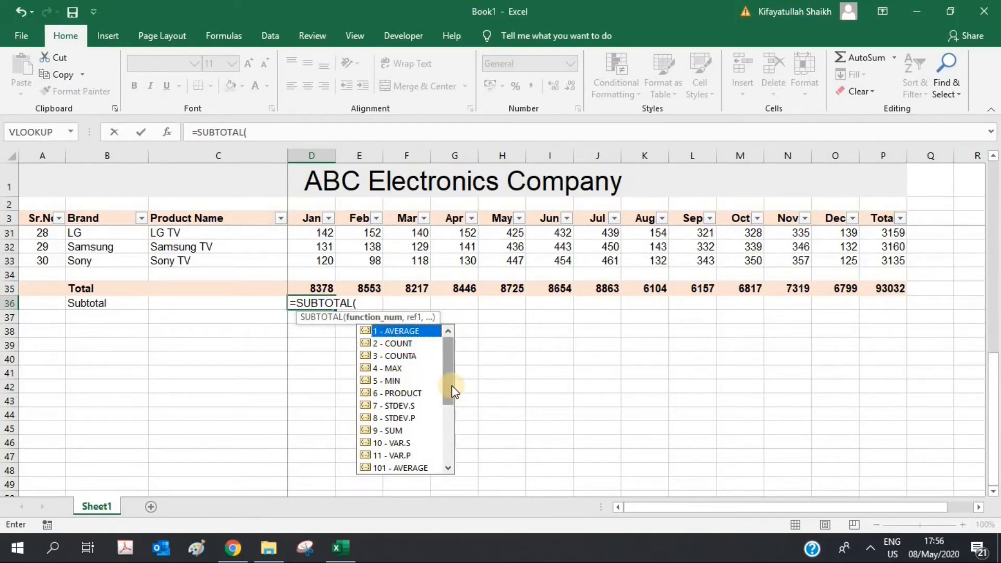
{"action": "left_click", "coordinate": [393, 430]}
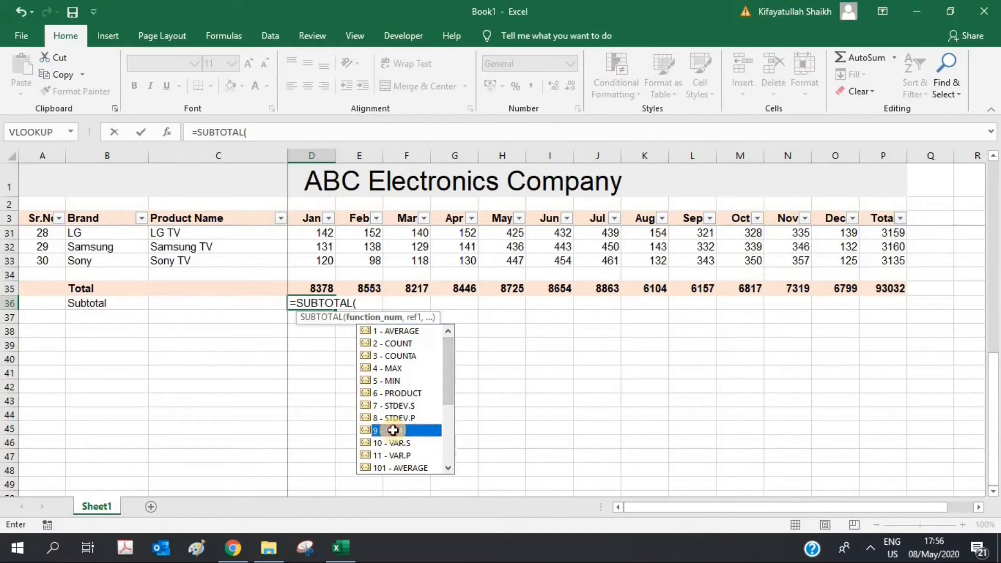
{"action": "double_click", "coordinate": [393, 430]}
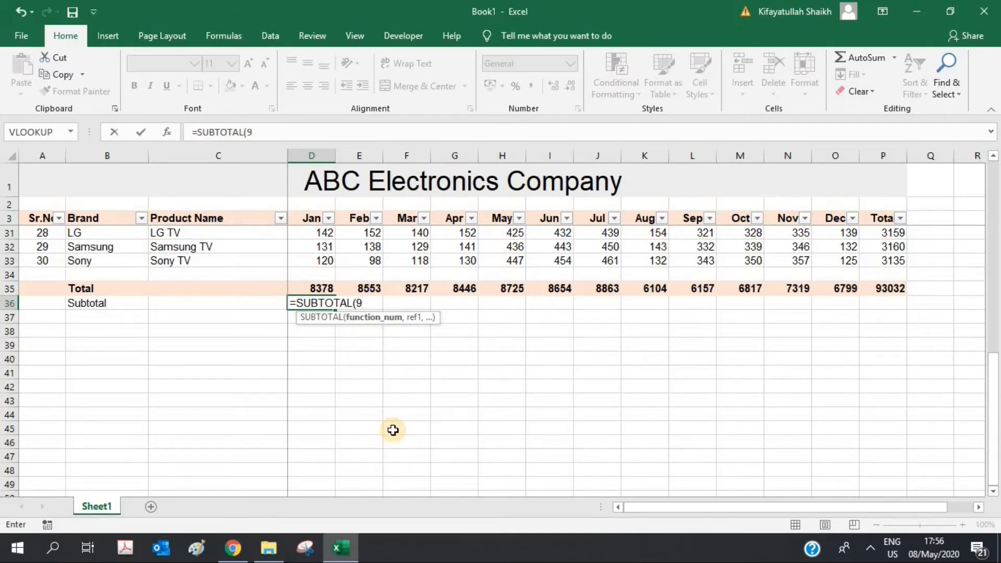
{"action": "type", "text": ","}
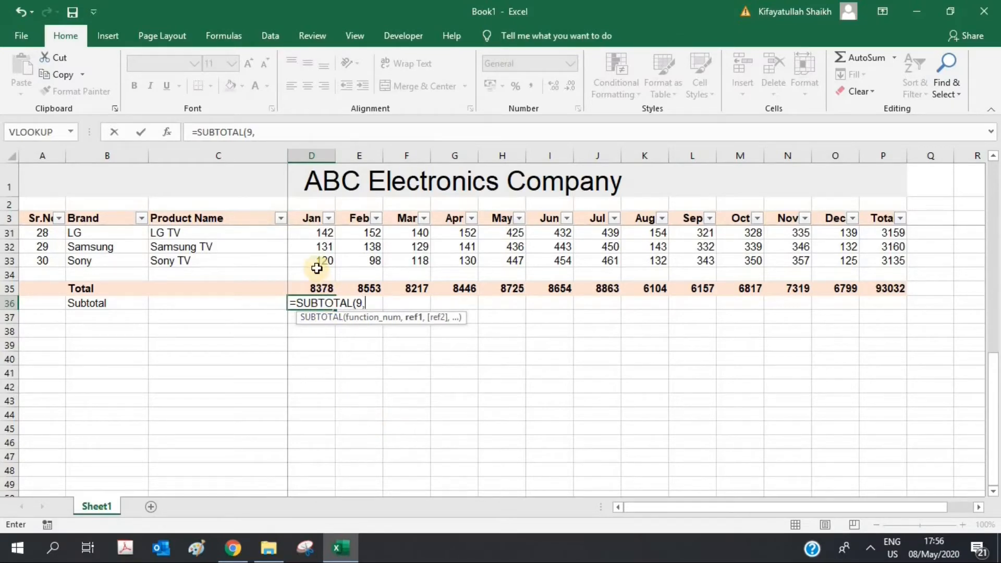
{"action": "left_click_drag", "start_coordinate": [316, 268], "coordinate": [320, 230]}
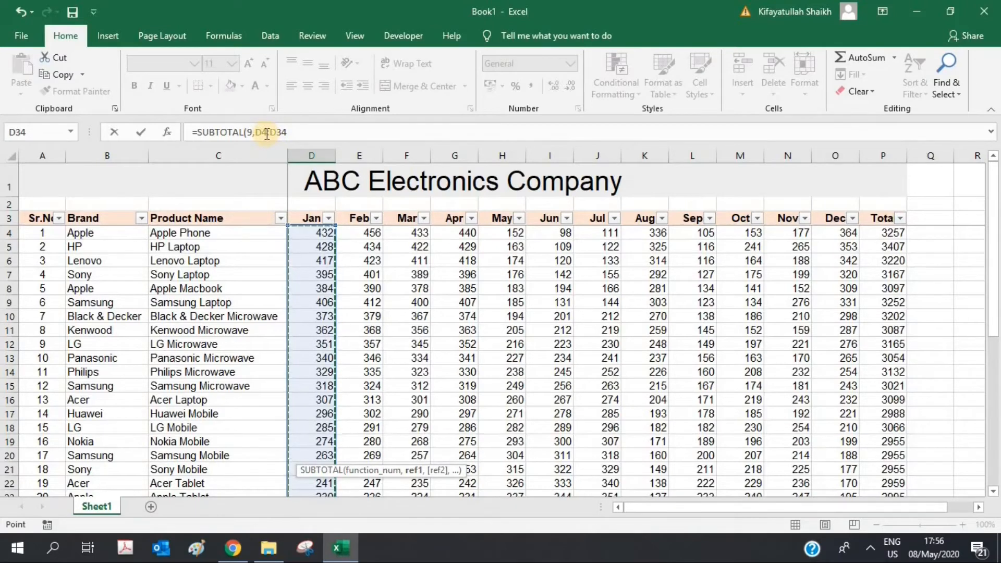
{"action": "left_click", "coordinate": [296, 131]}
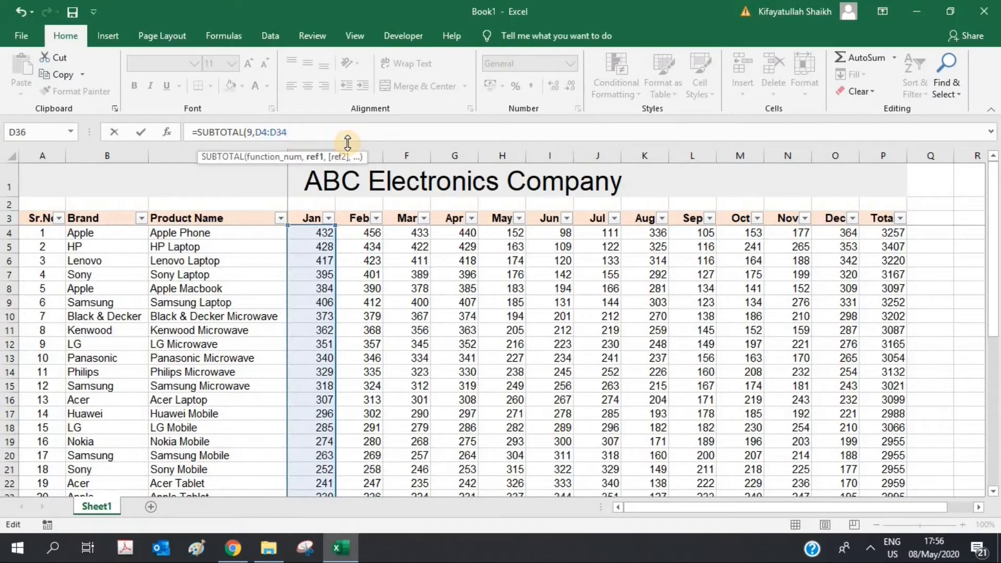
{"action": "type", "text": ")"}
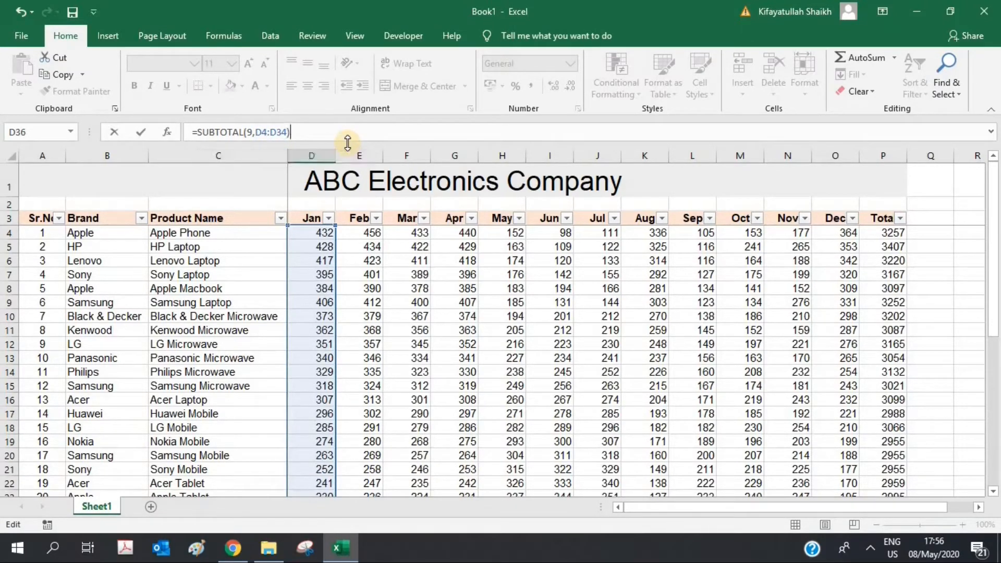
{"action": "key", "text": "Return"}
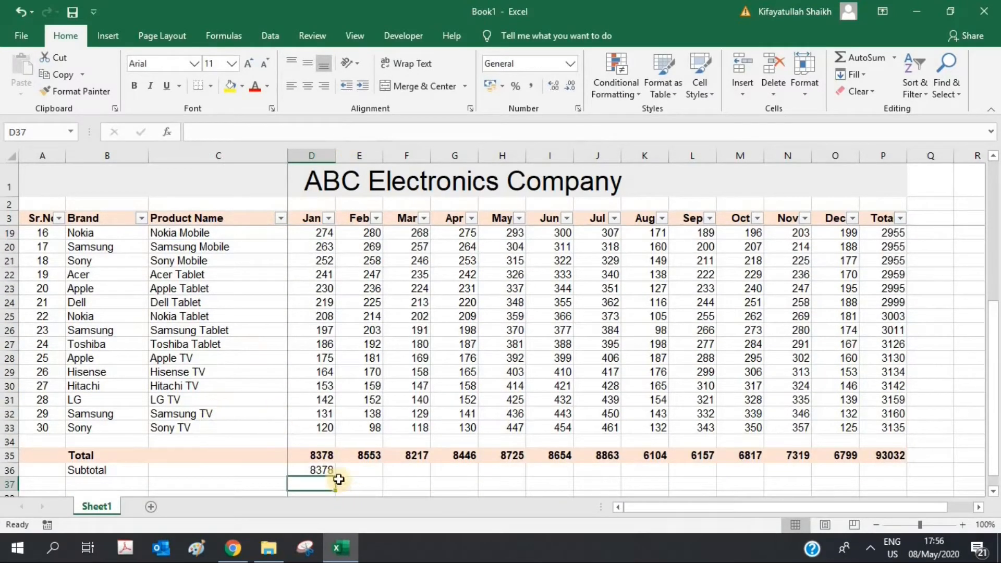
Step: Fill the D36 Subtotal formula across to the Total column P36
{"action": "left_click", "coordinate": [324, 456]}
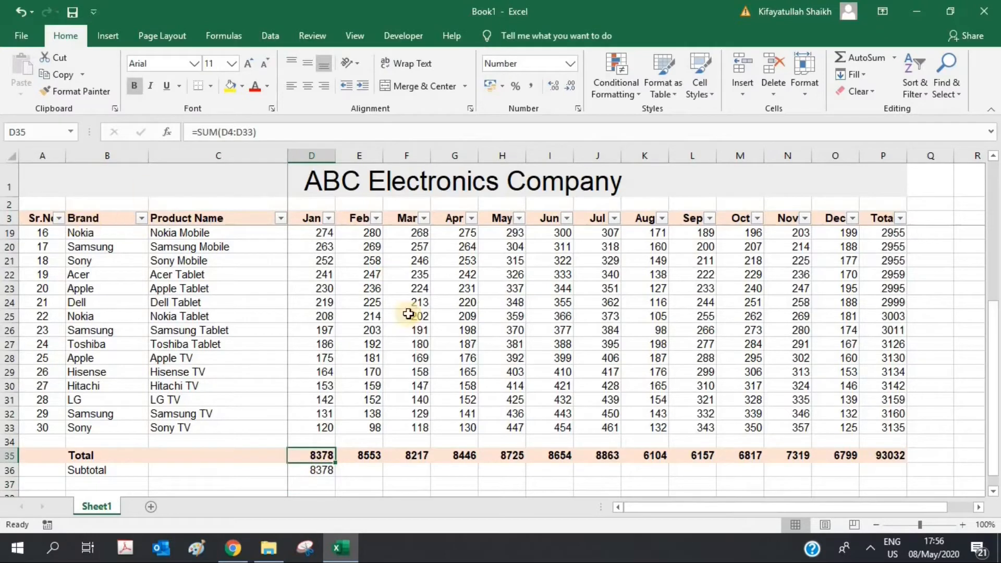
{"action": "left_click", "coordinate": [333, 472]}
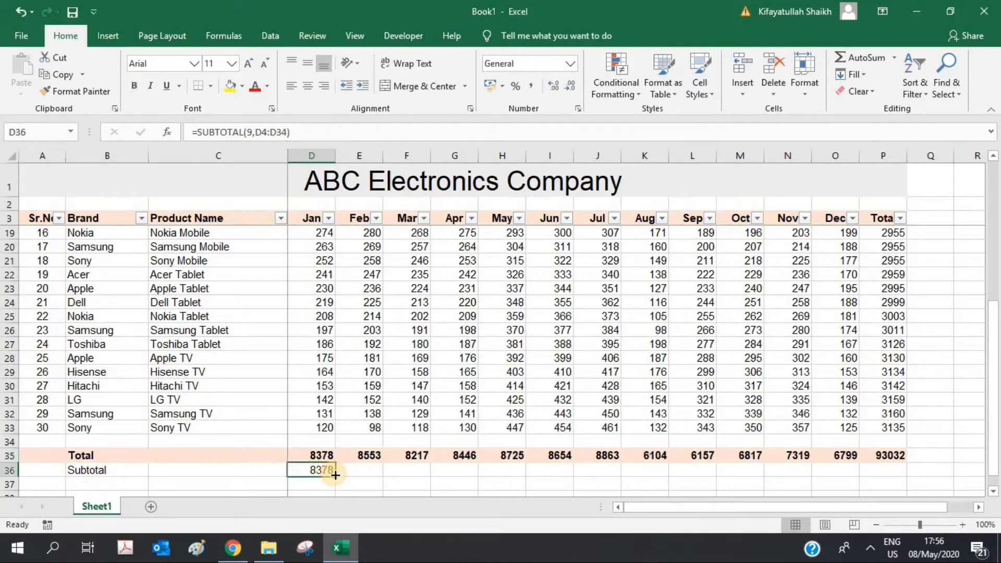
{"action": "left_click_drag", "start_coordinate": [336, 477], "coordinate": [891, 479]}
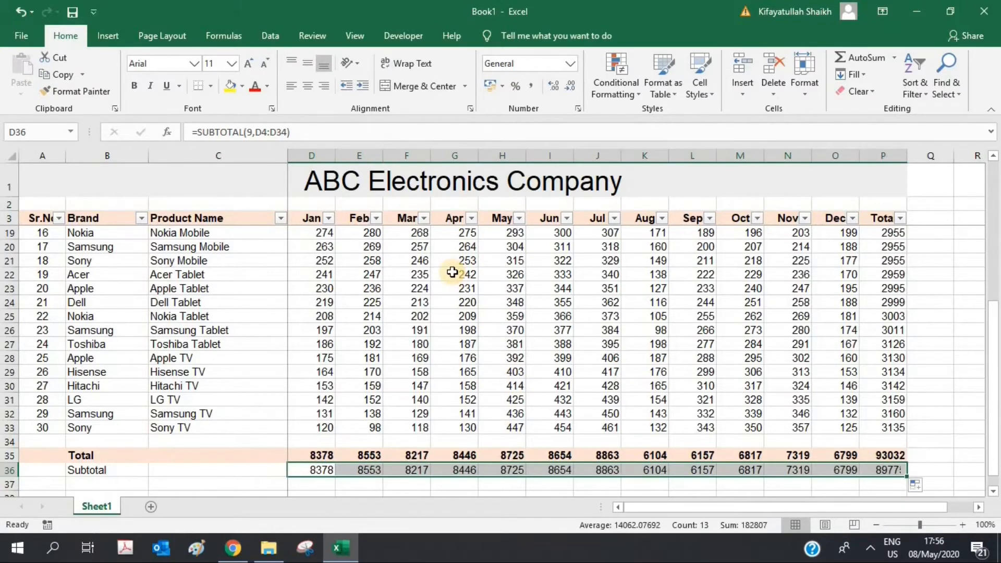
Step: Filter Brand to Apple only and compare the visible Jan sum with the Subtotal
{"action": "left_click", "coordinate": [141, 219]}
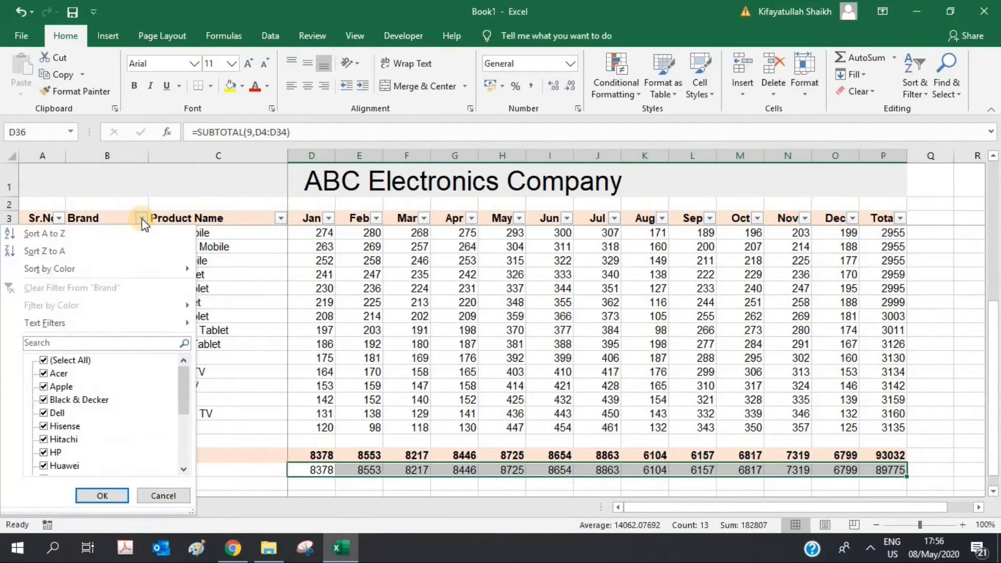
{"action": "left_click", "coordinate": [43, 361]}
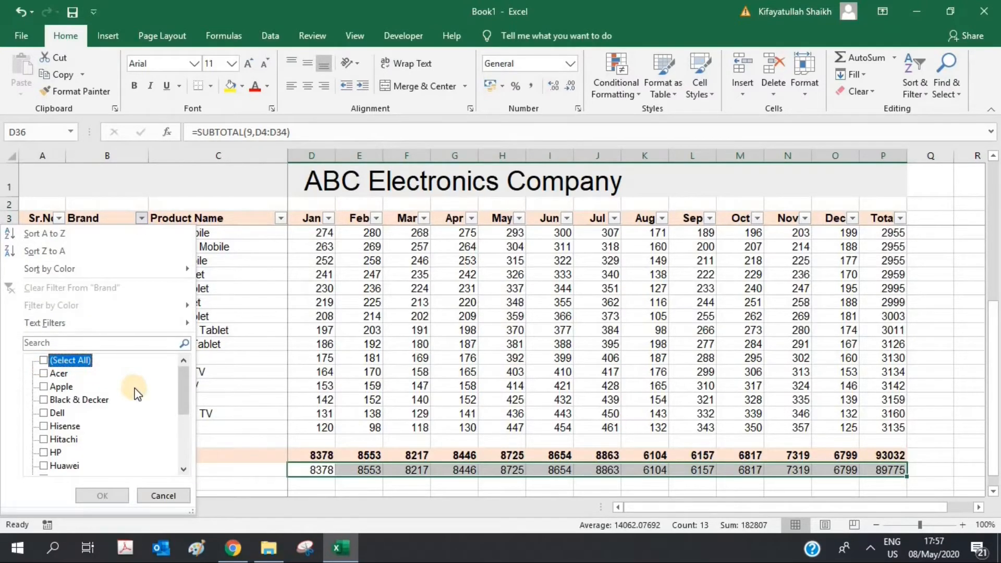
{"action": "left_click", "coordinate": [44, 386]}
{"action": "left_click", "coordinate": [101, 494]}
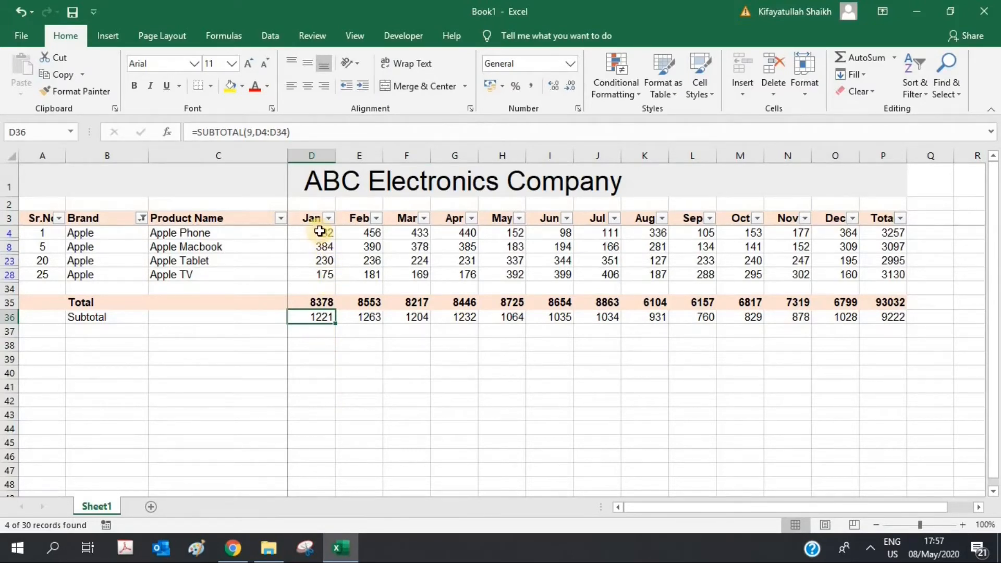
{"action": "left_click_drag", "start_coordinate": [320, 230], "coordinate": [372, 296]}
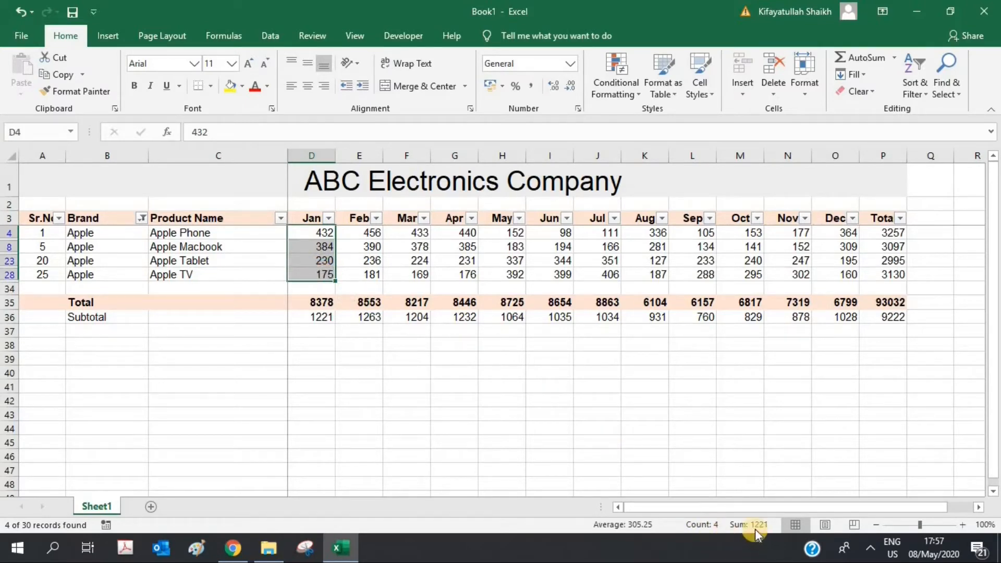
{"action": "left_click", "coordinate": [320, 316]}
{"action": "left_click", "coordinate": [374, 369]}
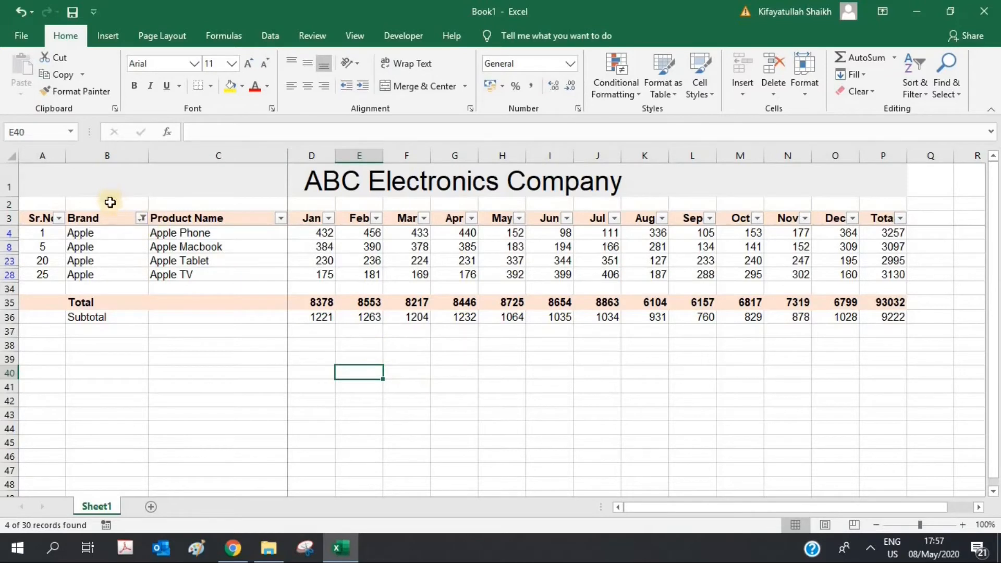
Step: Add Black & Decker, Dell, Hisense, Lenovo and Kenwood to the Brand filter, showing 9 of 30 records
{"action": "left_click", "coordinate": [142, 218]}
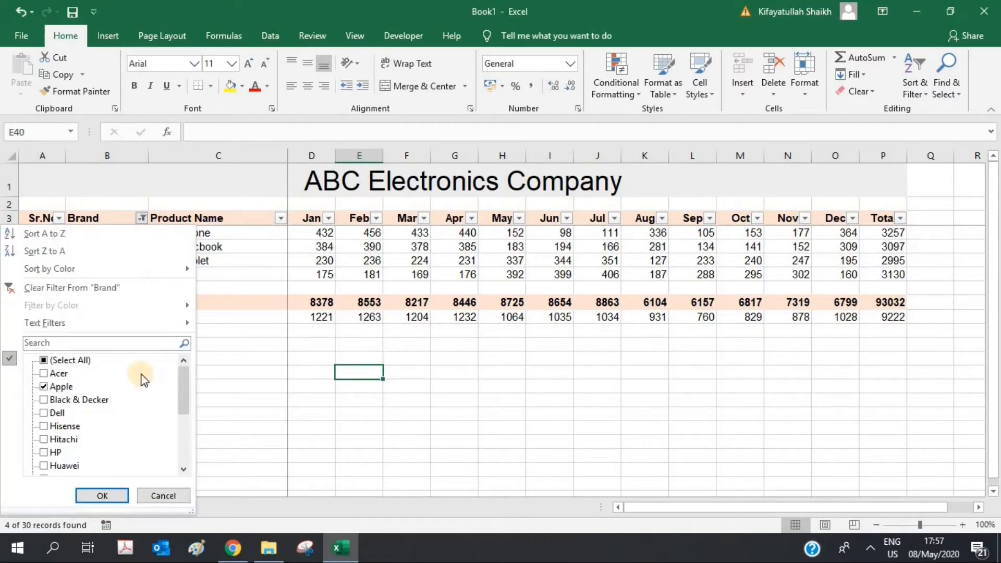
{"action": "left_click", "coordinate": [60, 401]}
{"action": "left_click", "coordinate": [57, 416]}
{"action": "left_click", "coordinate": [56, 427]}
{"action": "scroll", "coordinate": [56, 427], "scroll_direction": "down", "scroll_amount": 3}
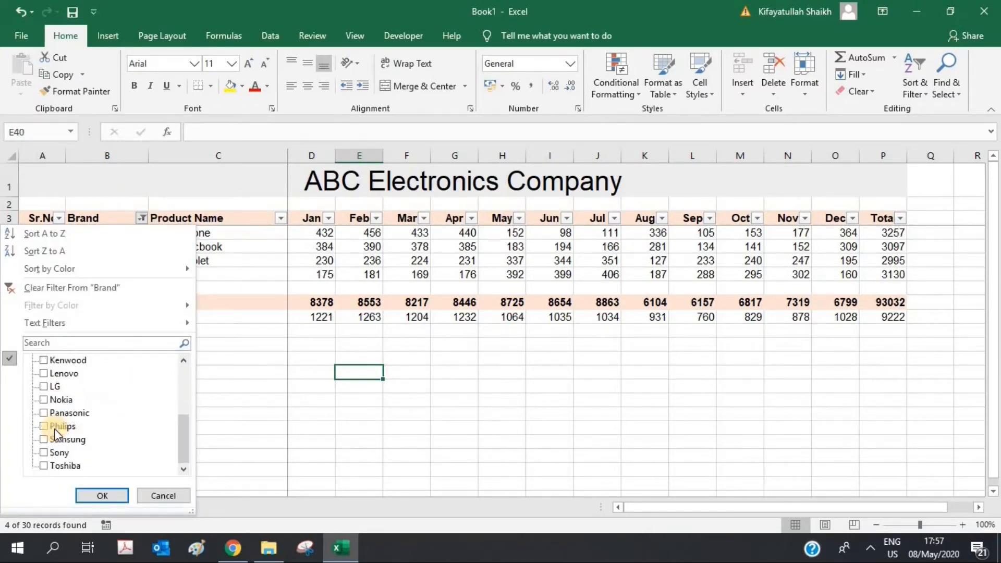
{"action": "scroll", "coordinate": [56, 425], "scroll_direction": "up", "scroll_amount": 1}
{"action": "left_click", "coordinate": [57, 424]}
{"action": "left_click", "coordinate": [41, 412]}
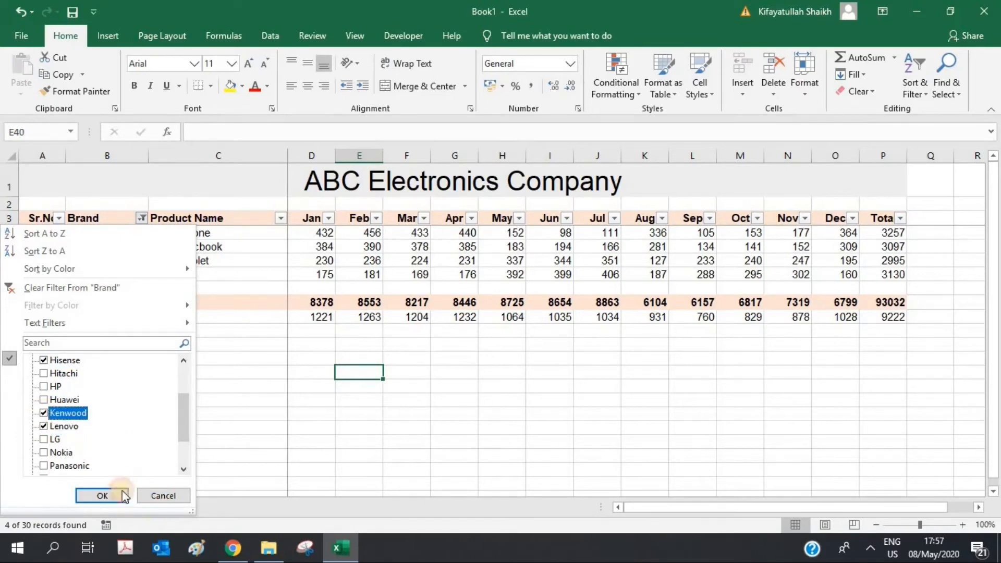
{"action": "left_click", "coordinate": [81, 495]}
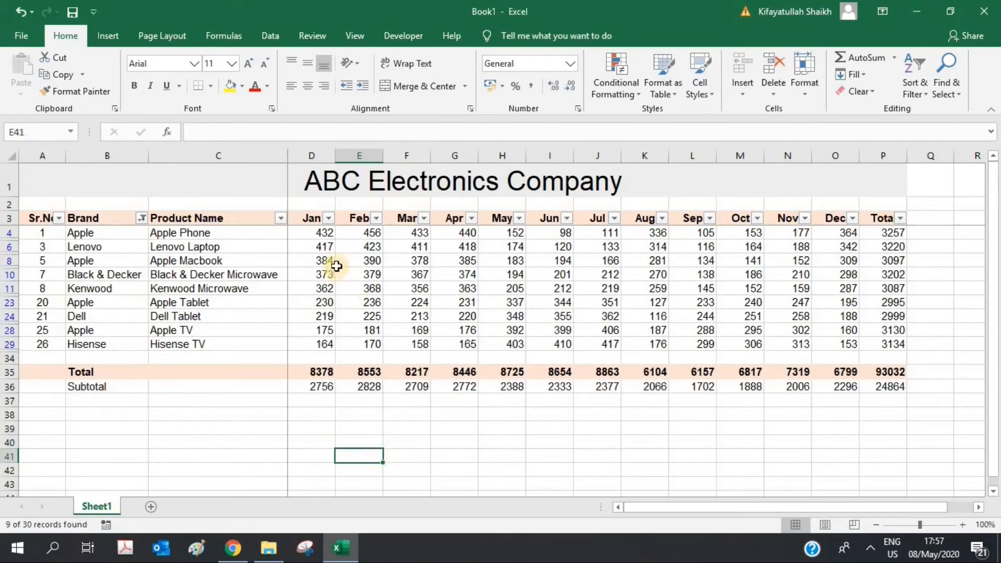
{"action": "left_click_drag", "start_coordinate": [302, 233], "coordinate": [304, 344]}
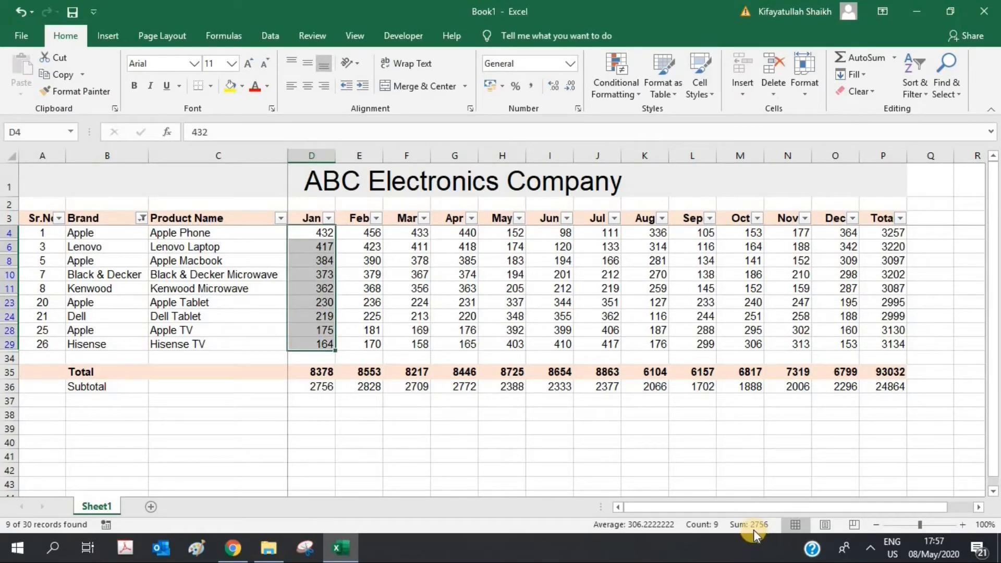
Step: Inspect the Jan Subtotal formula and the Subtotal label cell
{"action": "left_click", "coordinate": [317, 390]}
{"action": "key", "text": "Left"}
{"action": "key", "text": "Left"}
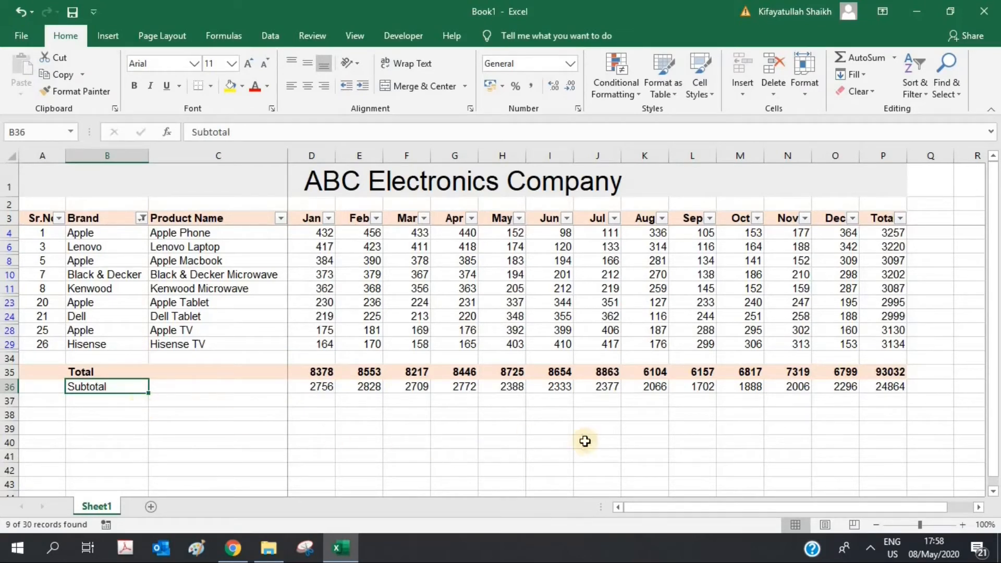
{"action": "left_click", "coordinate": [882, 455]}
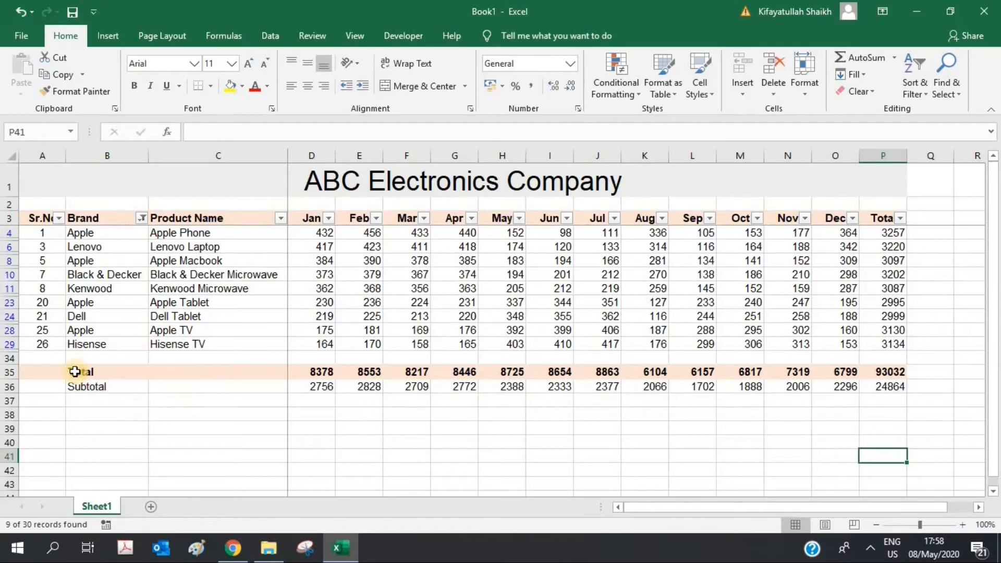
Step: Copy the Total row's bold peach formatting onto the Subtotal row with Format Painter
{"action": "left_click", "coordinate": [869, 371]}
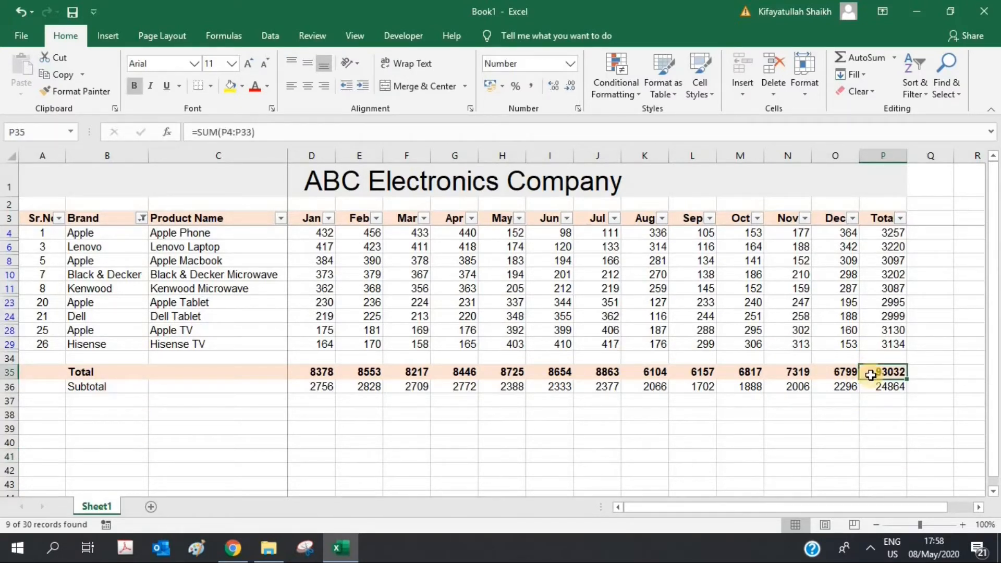
{"action": "left_click", "coordinate": [54, 94]}
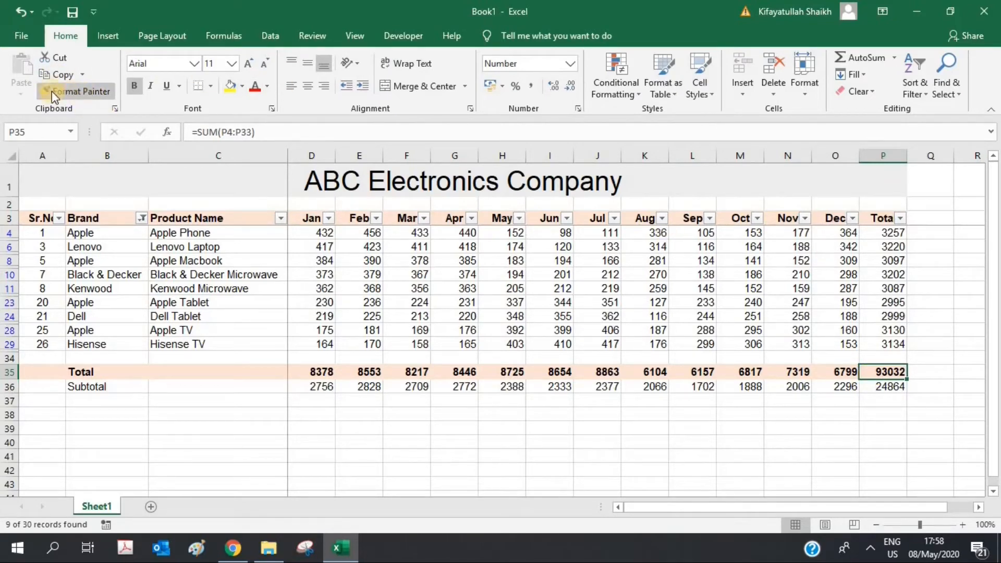
{"action": "left_click", "coordinate": [64, 94]}
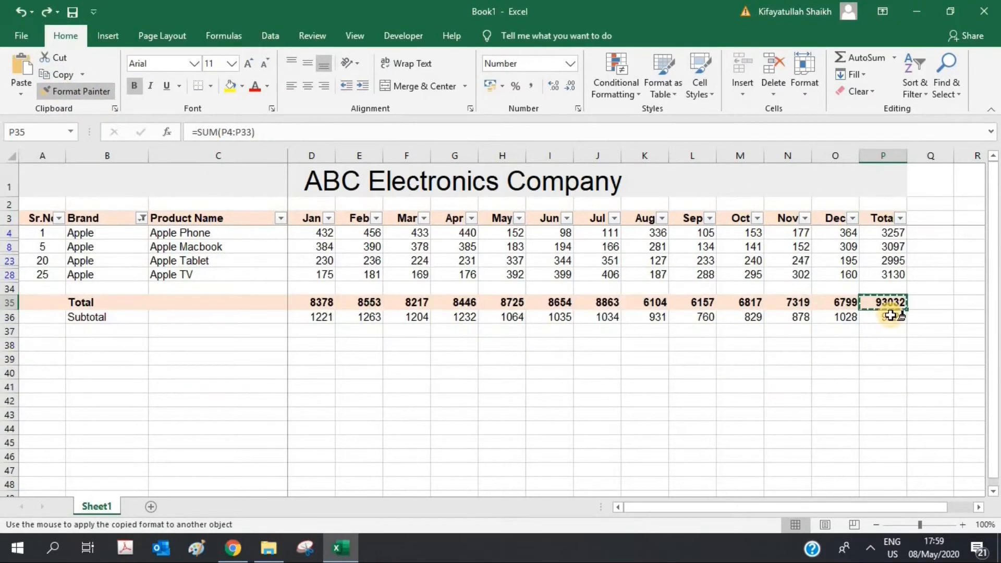
{"action": "mouse_move", "coordinate": [894, 313]}
{"action": "left_mouse_down"}
{"action": "mouse_move", "coordinate": [269, 307]}
{"action": "mouse_move", "coordinate": [43, 316]}
{"action": "left_mouse_up"}
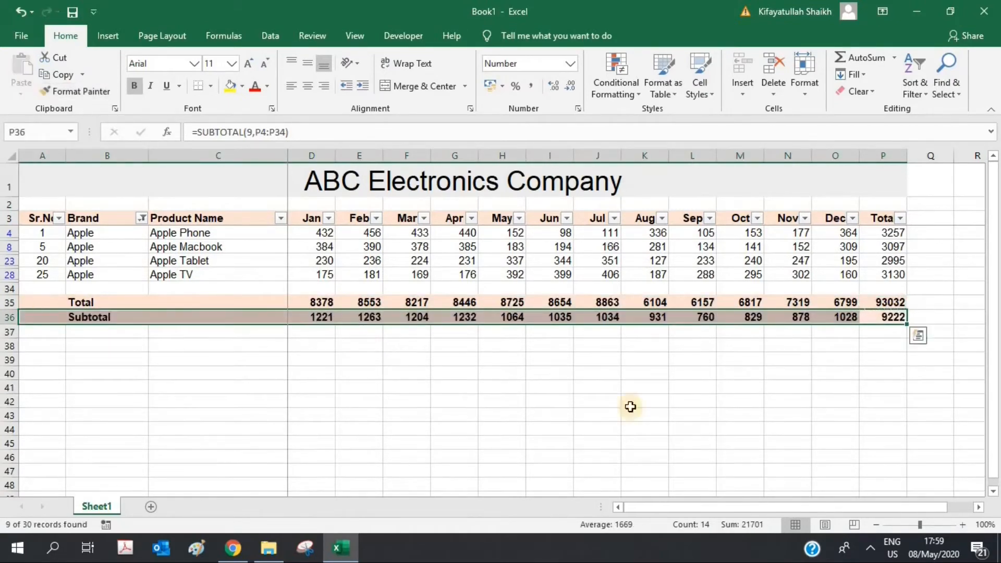
{"action": "left_click", "coordinate": [718, 384]}
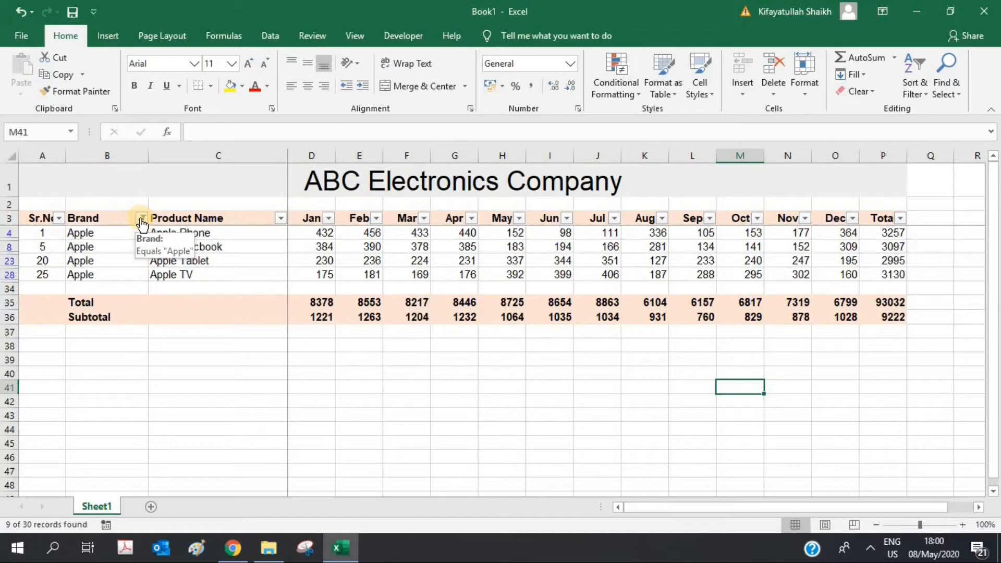
{"action": "left_click", "coordinate": [141, 219]}
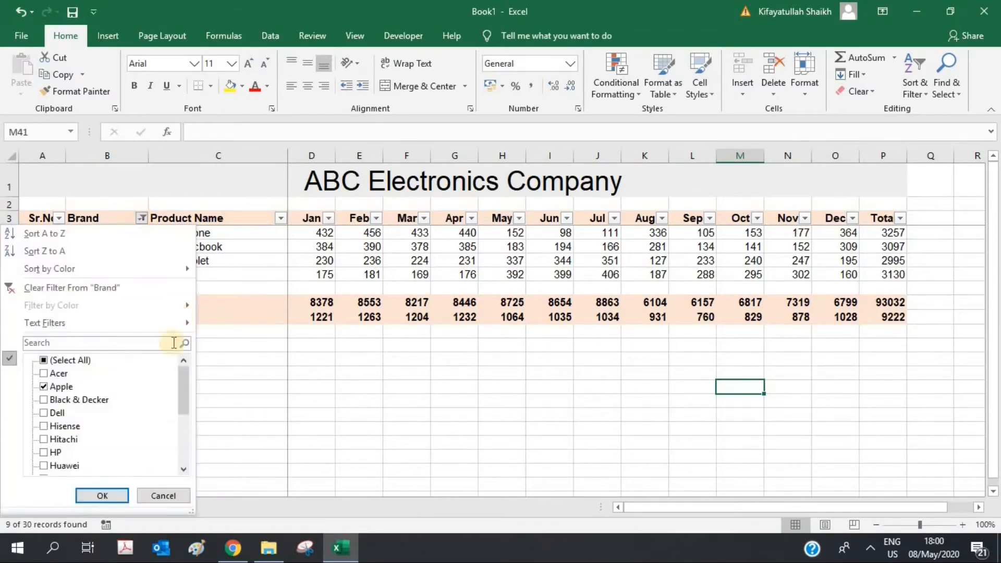
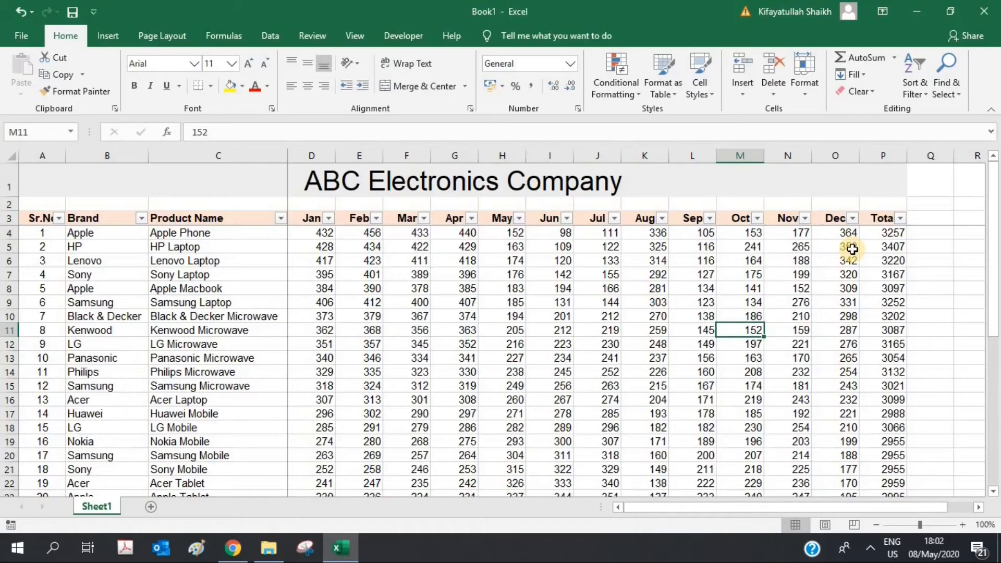
Step: Check the grand total in P35 and the Subtotal formula in P36
{"action": "key", "text": "Right"}
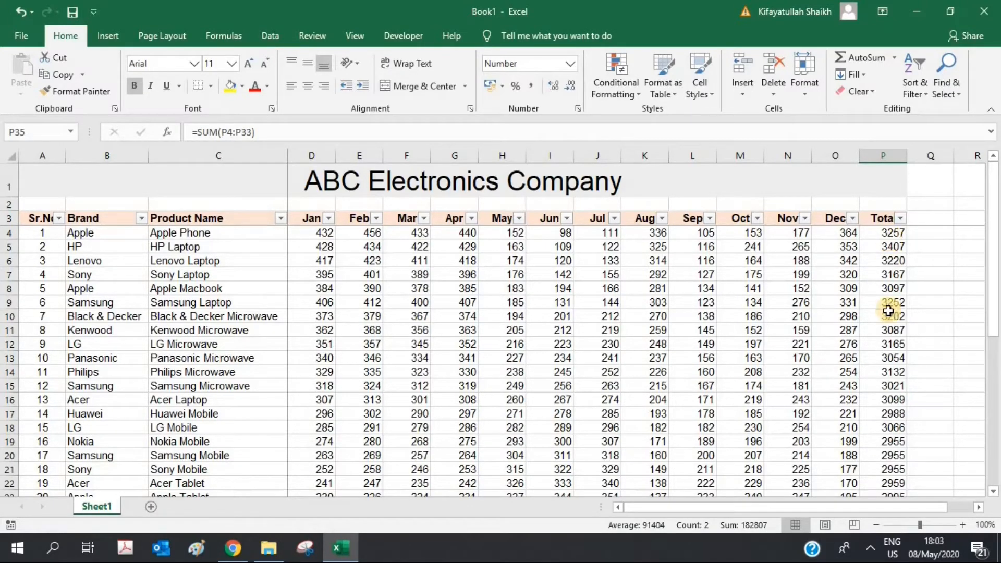
{"action": "scroll", "coordinate": [892, 310], "scroll_direction": "down", "scroll_amount": 9}
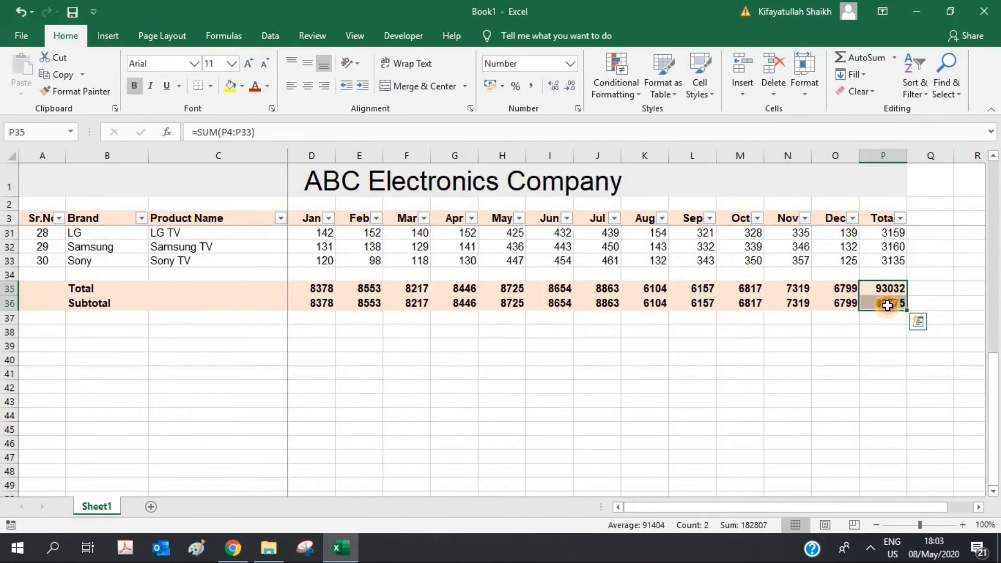
{"action": "left_click", "coordinate": [890, 311]}
{"action": "scroll", "coordinate": [890, 312], "scroll_direction": "up", "scroll_amount": 9}
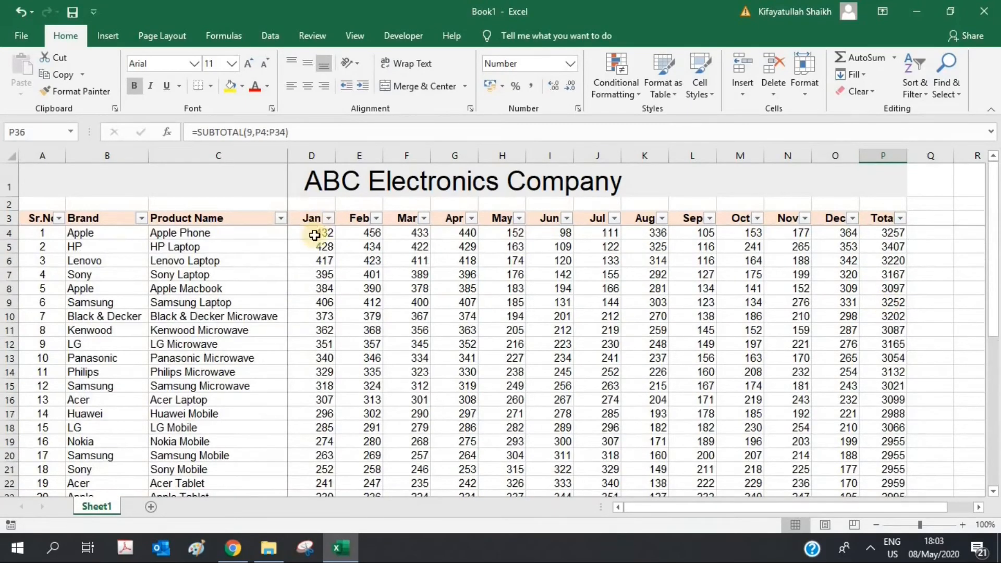
Step: Format D4:P36 as Accounting comma style with no decimal places
{"action": "left_click_drag", "start_coordinate": [313, 233], "coordinate": [862, 441]}
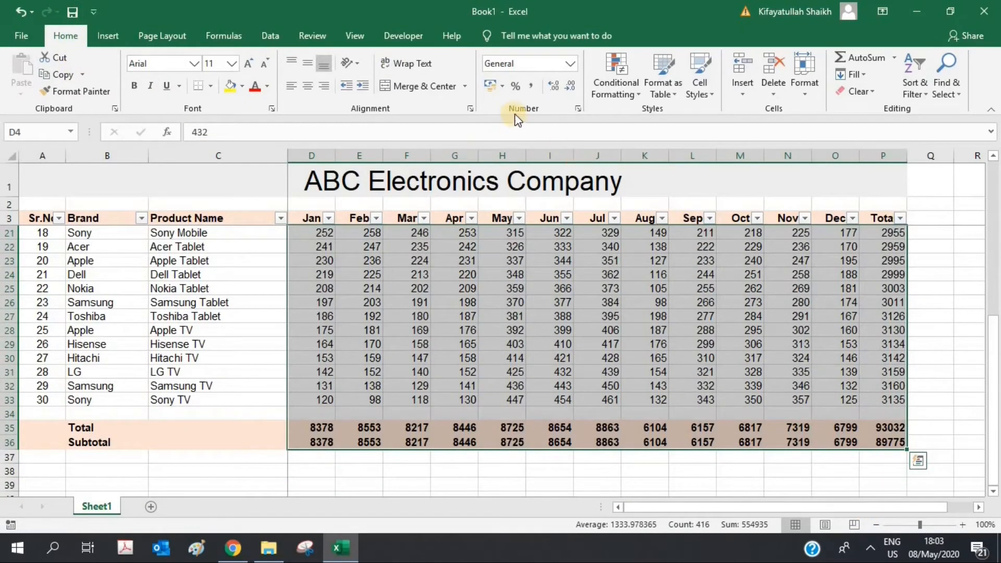
{"action": "left_click", "coordinate": [571, 64]}
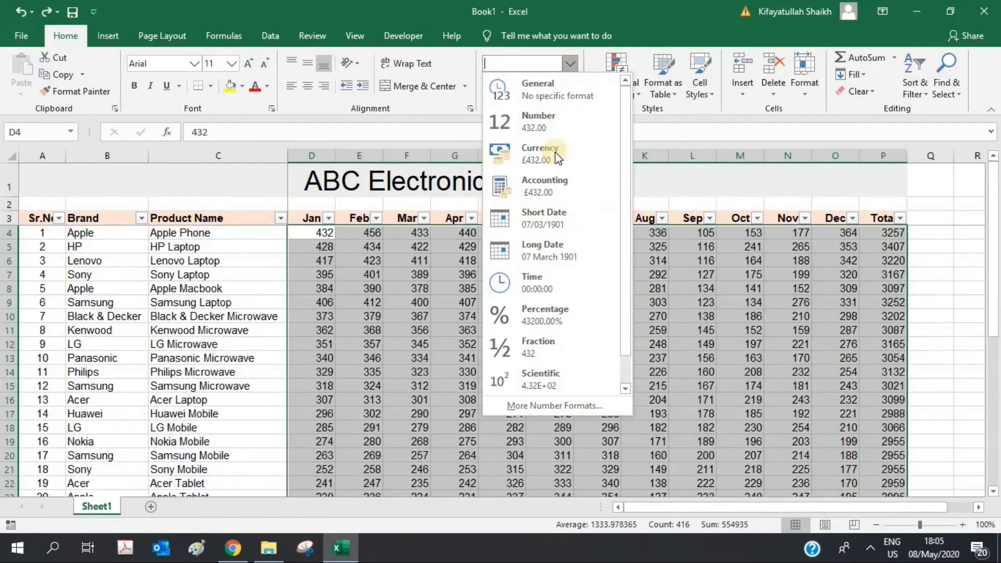
{"action": "left_click", "coordinate": [549, 182]}
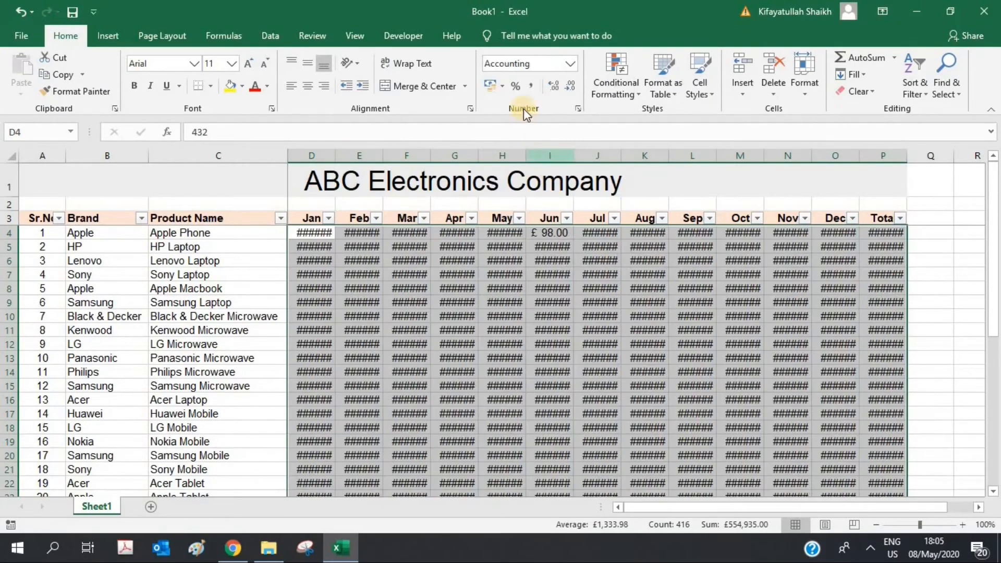
{"action": "left_click", "coordinate": [531, 88]}
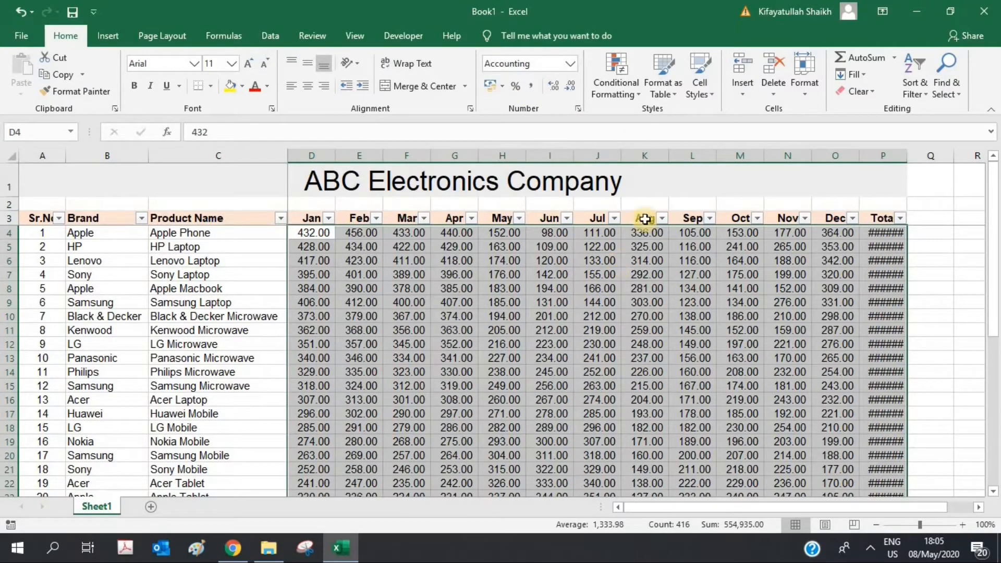
{"action": "left_click", "coordinate": [570, 87]}
{"action": "left_click", "coordinate": [570, 87]}
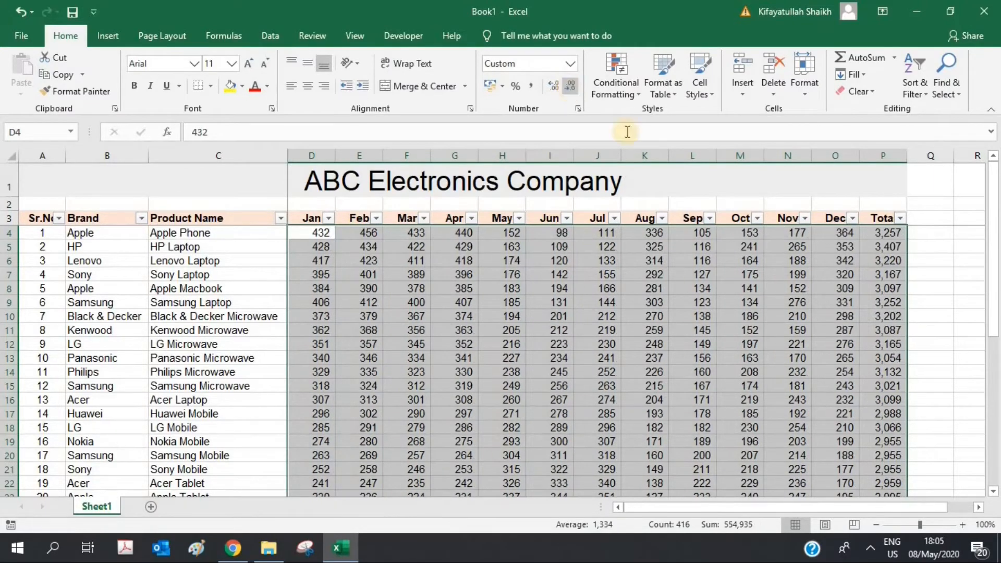
Step: Review the reformatted Total and Subtotal values in column P, 93,032 and 89,775
{"action": "scroll", "coordinate": [946, 295], "scroll_direction": "down", "scroll_amount": 8}
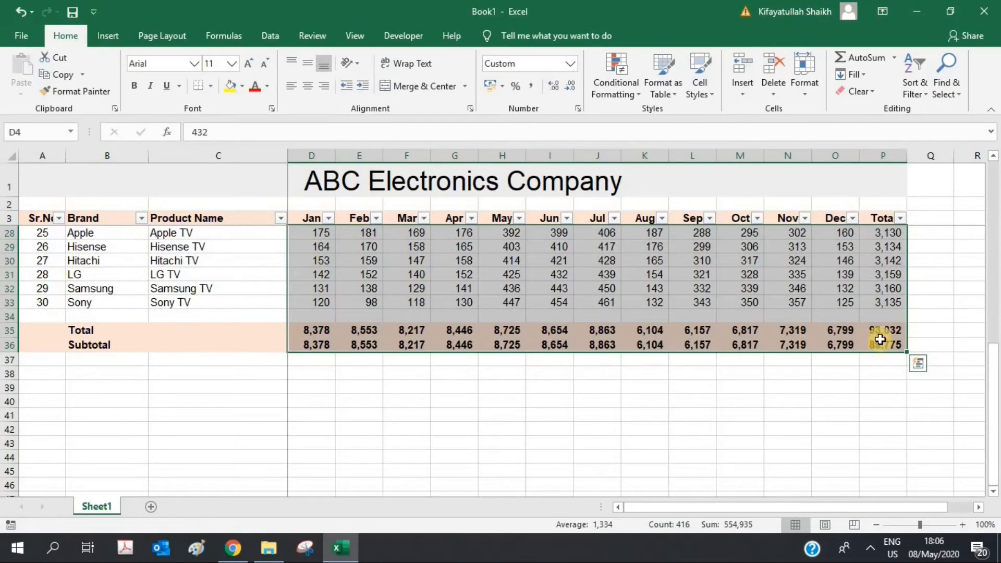
{"action": "left_click", "coordinate": [880, 330]}
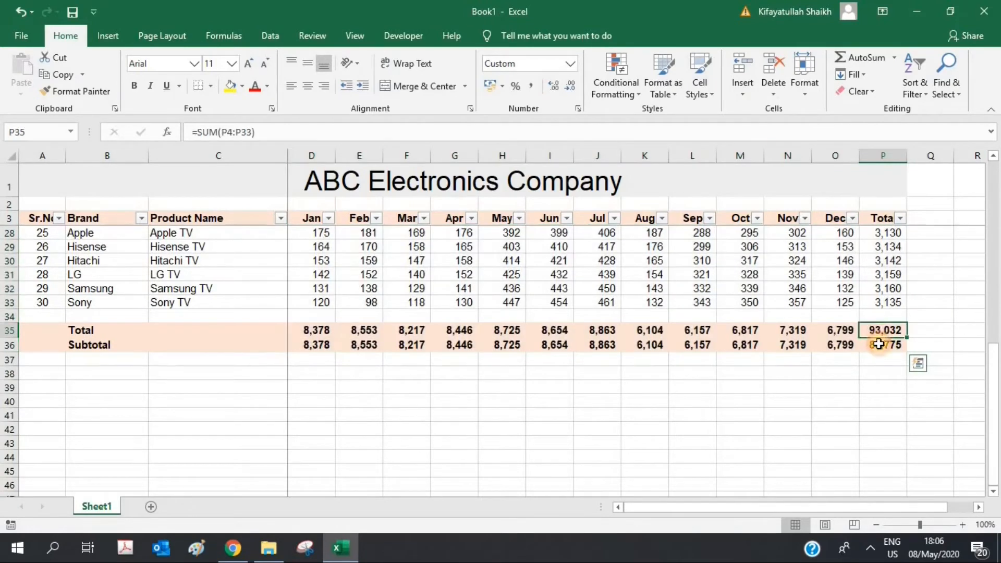
{"action": "left_click_drag", "start_coordinate": [879, 334], "coordinate": [879, 345]}
{"action": "left_click", "coordinate": [876, 394]}
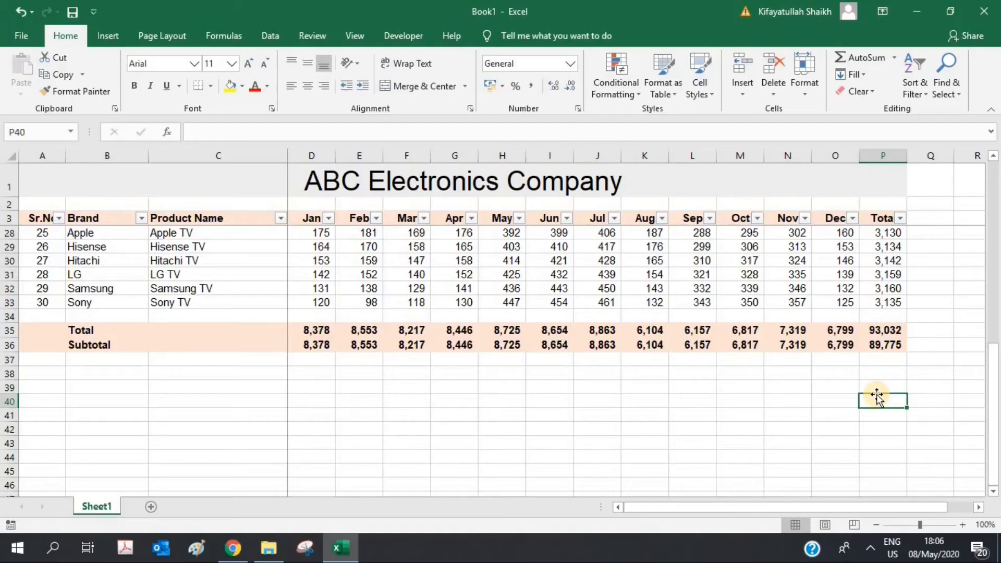
{"action": "scroll", "coordinate": [876, 397], "scroll_direction": "down", "scroll_amount": 2}
{"action": "scroll", "coordinate": [877, 314], "scroll_direction": "up", "scroll_amount": 10}
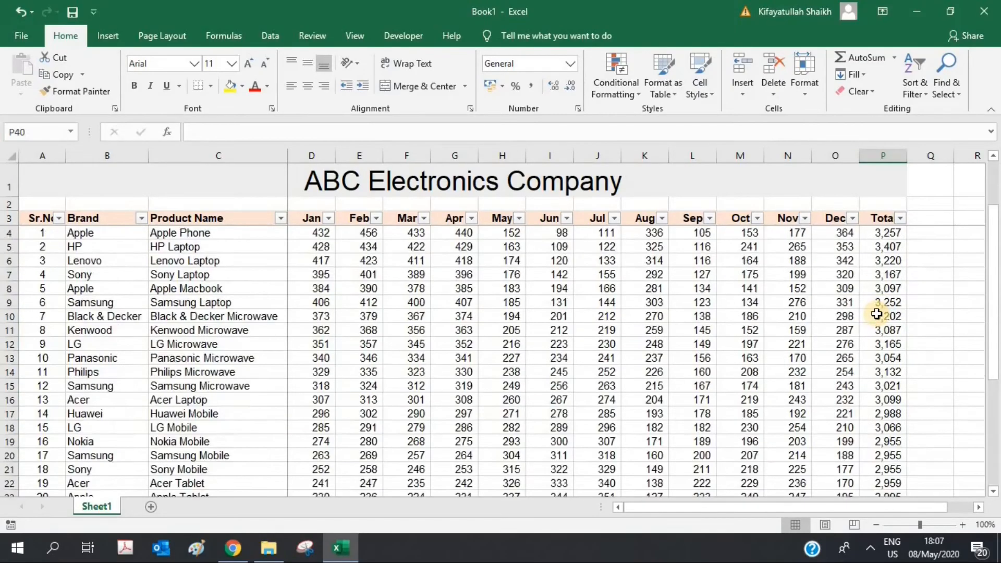
{"action": "left_click_drag", "start_coordinate": [311, 232], "coordinate": [884, 230]}
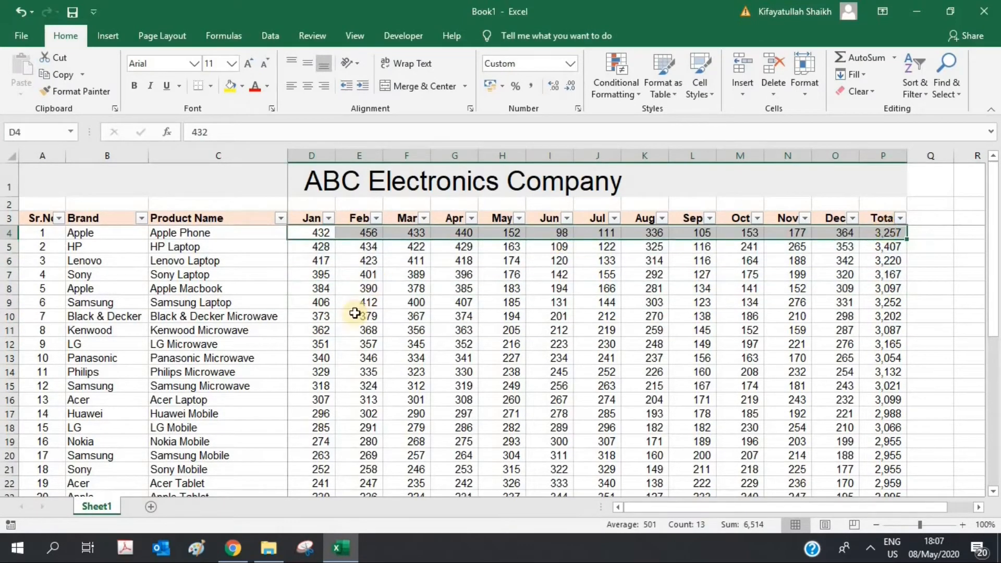
{"action": "left_click", "coordinate": [499, 90]}
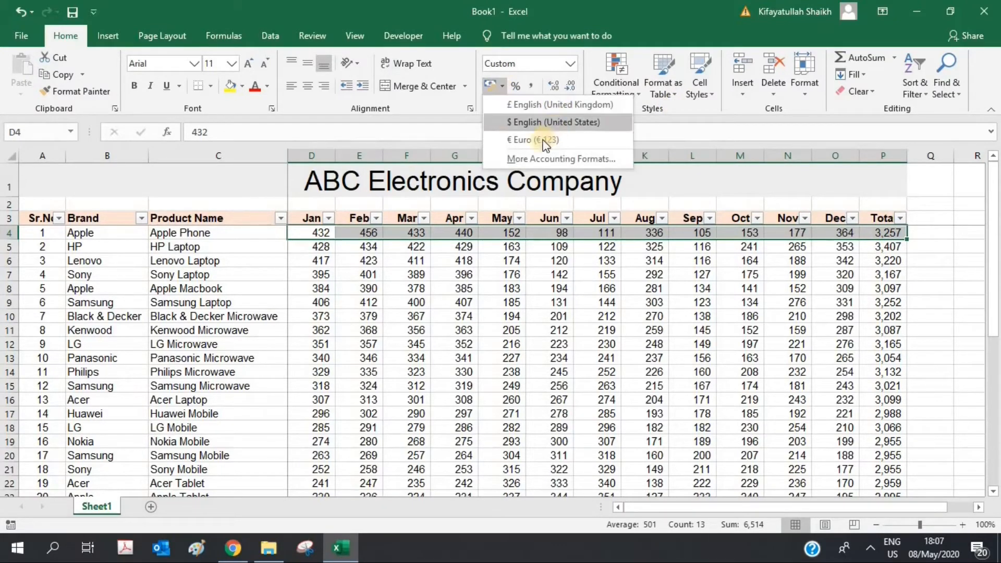
{"action": "left_click", "coordinate": [539, 125]}
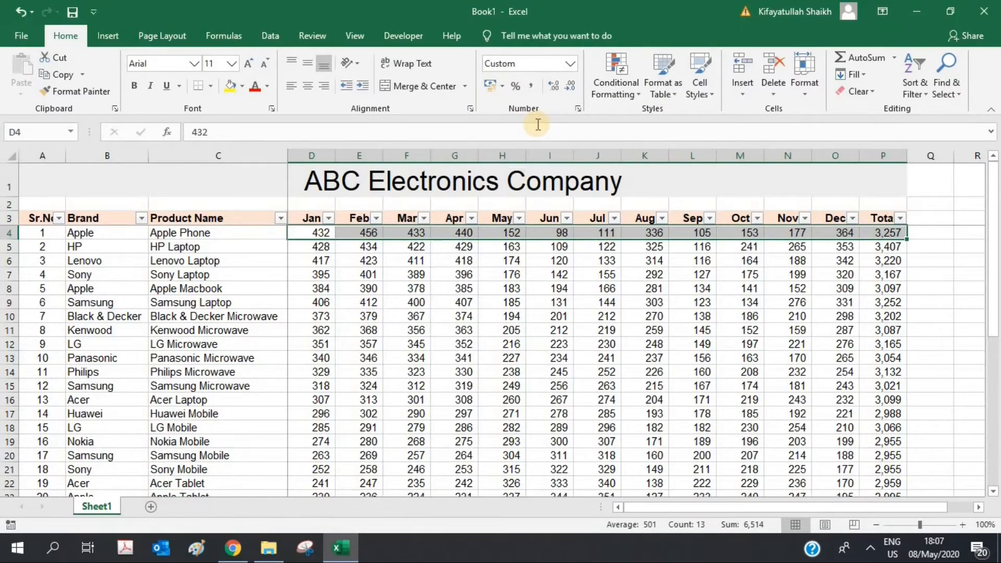
{"action": "left_click", "coordinate": [568, 85]}
{"action": "left_click", "coordinate": [568, 86]}
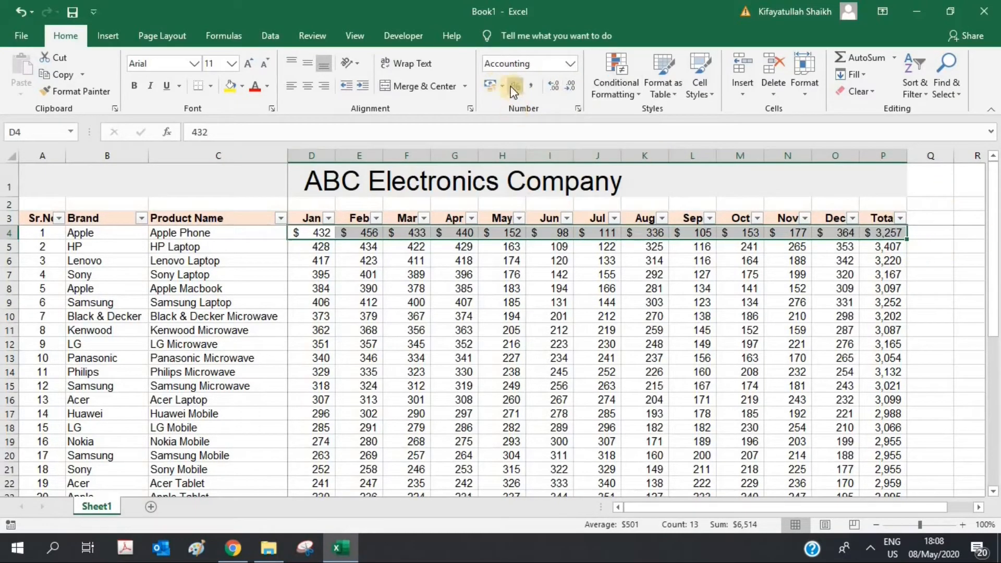
{"action": "left_click", "coordinate": [532, 86]}
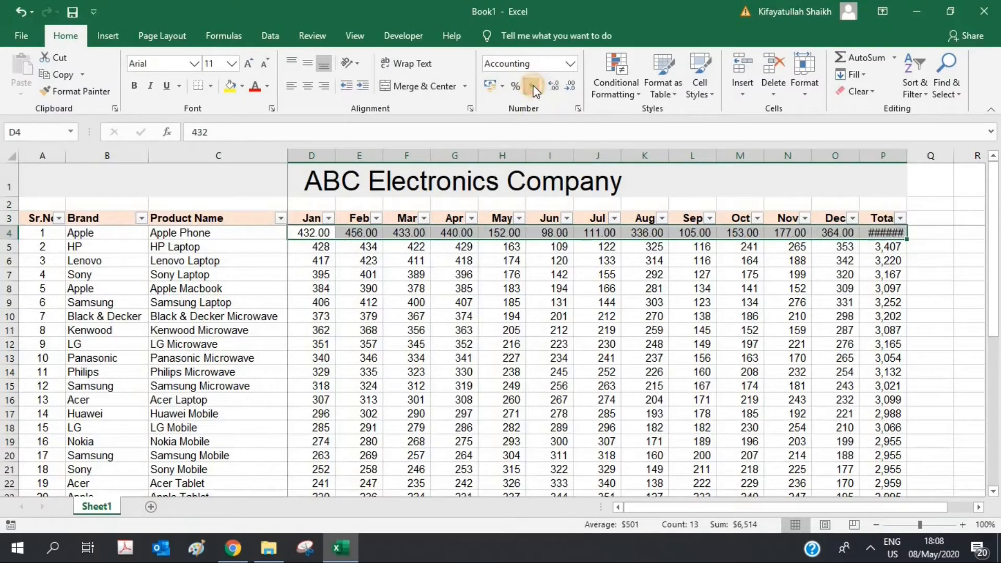
{"action": "left_click", "coordinate": [568, 86]}
{"action": "left_click", "coordinate": [568, 86]}
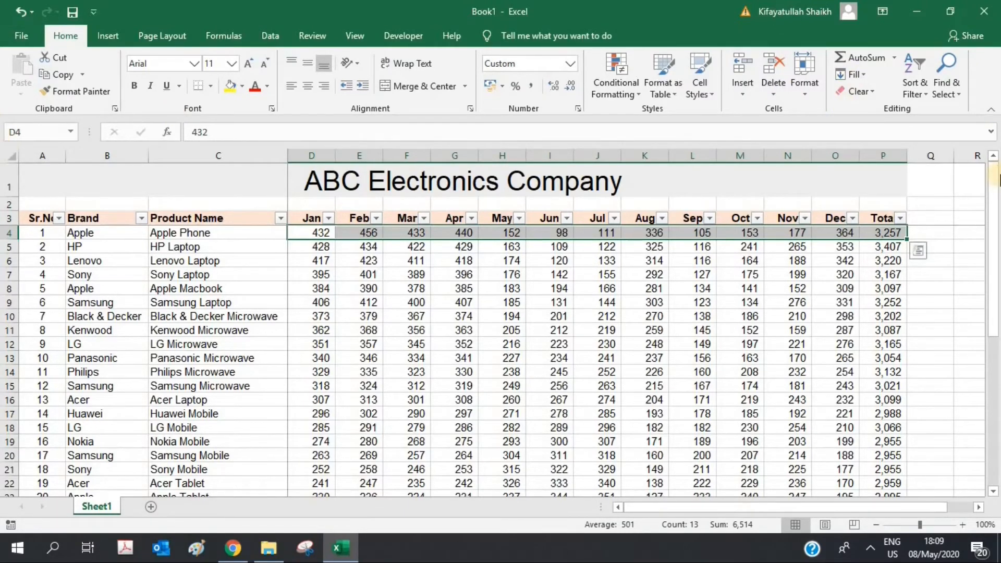
{"action": "right_click", "coordinate": [867, 106]}
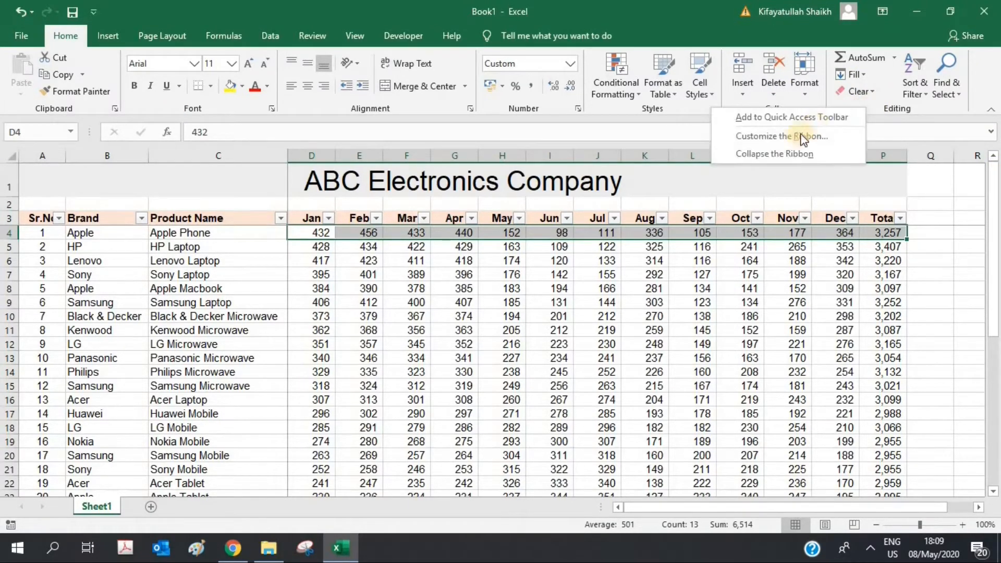
{"action": "left_click", "coordinate": [778, 153]}
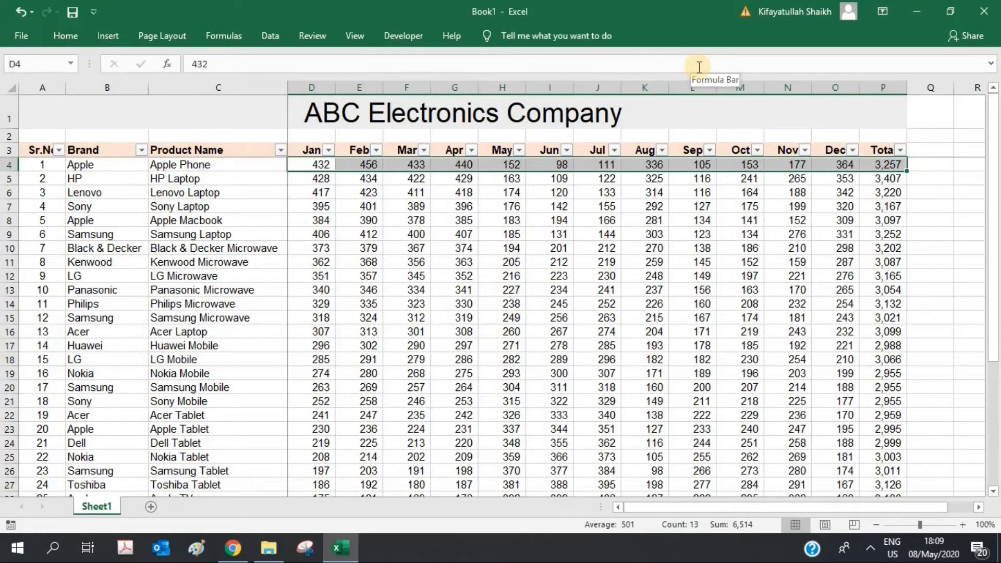
{"action": "left_click", "coordinate": [66, 36]}
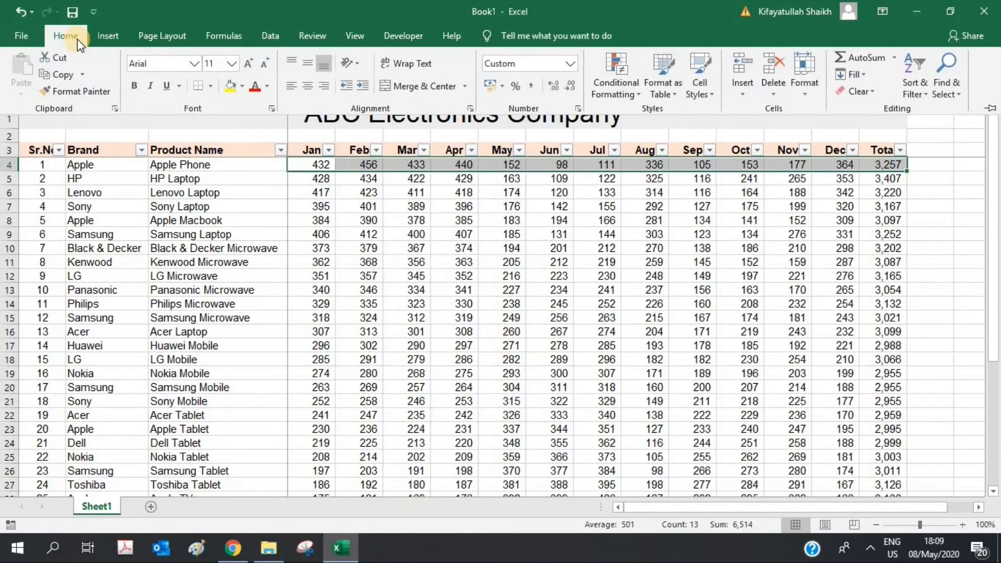
{"action": "left_click", "coordinate": [583, 327]}
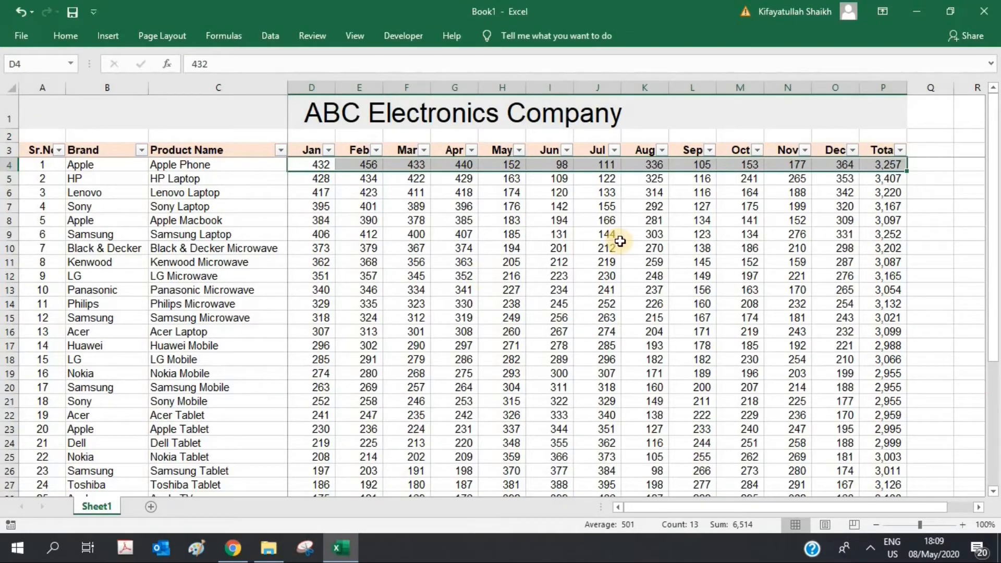
{"action": "right_click", "coordinate": [392, 36]}
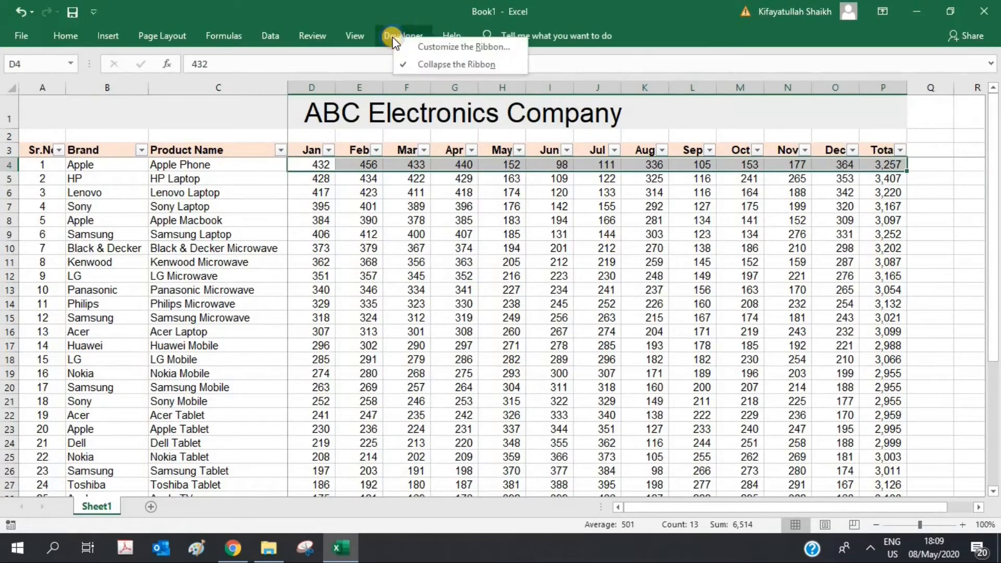
{"action": "left_click", "coordinate": [439, 63]}
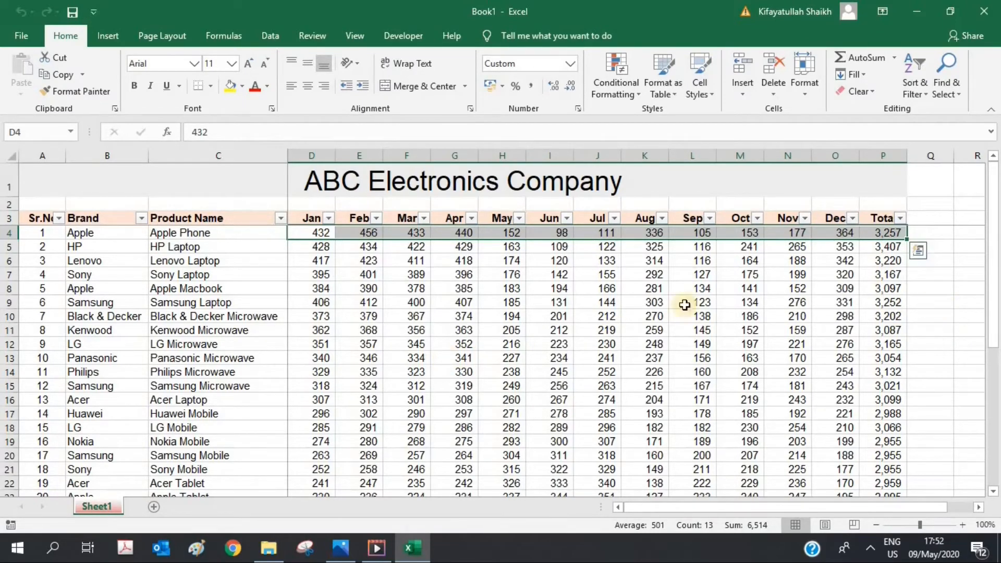
Step: Rename the Sheet1 tab to 'ABC Sales report'
{"action": "right_click", "coordinate": [106, 508]}
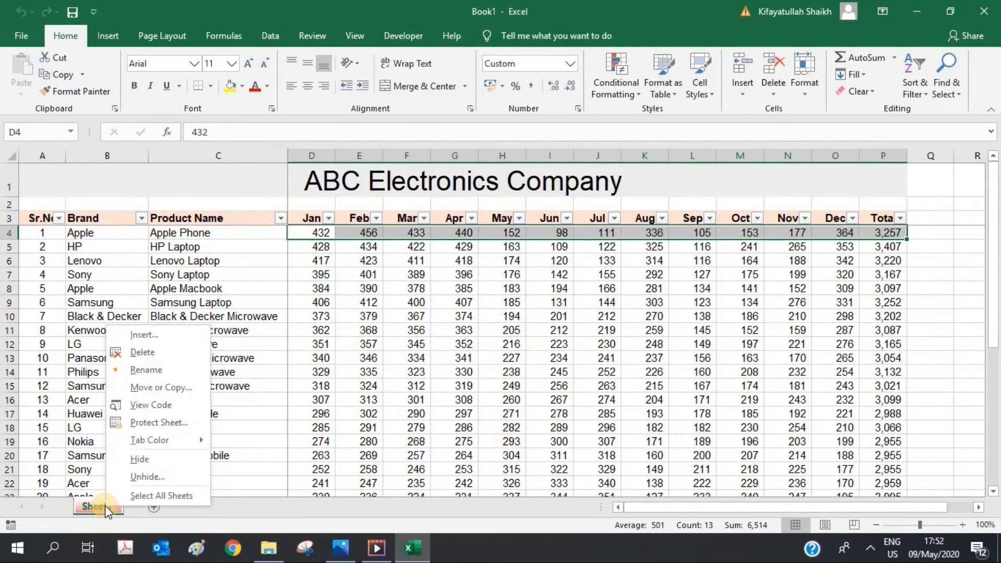
{"action": "left_click", "coordinate": [146, 371]}
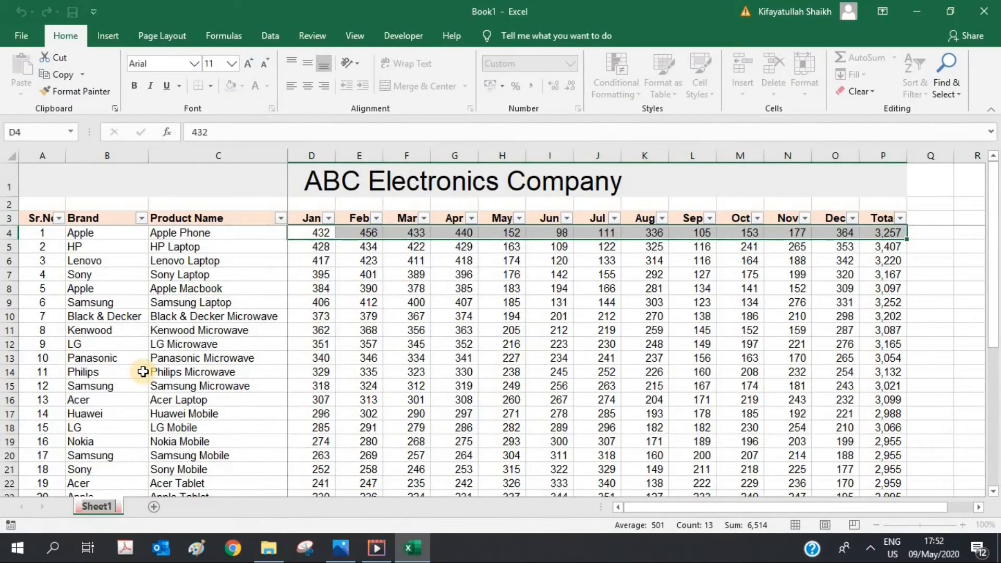
{"action": "type", "text": "ABC Sales report"}
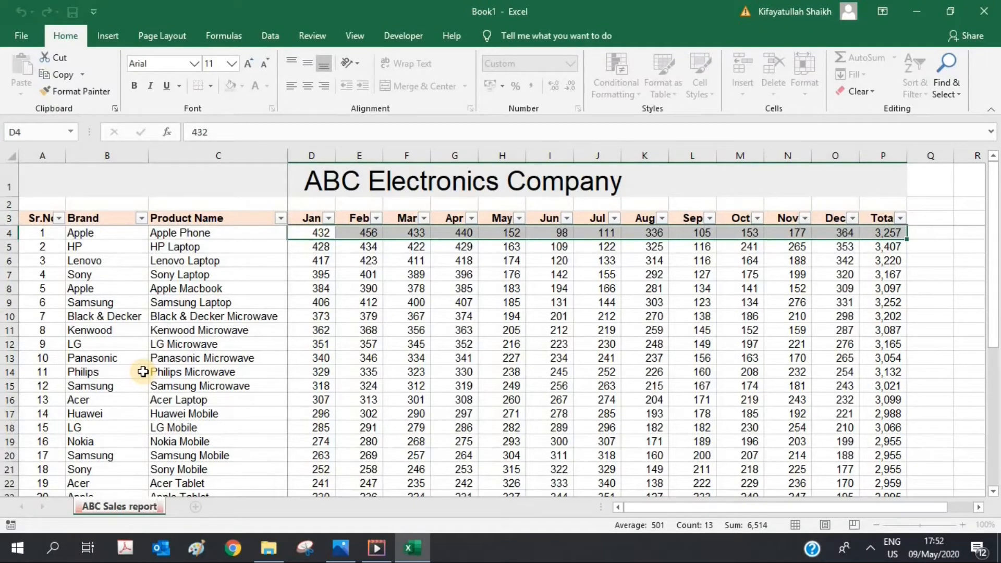
{"action": "left_click", "coordinate": [115, 315]}
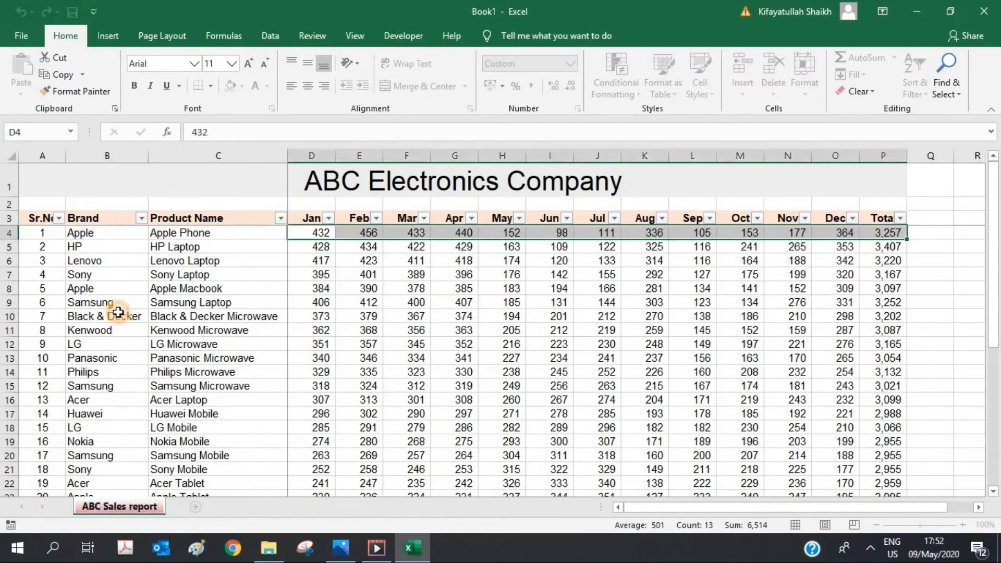
{"action": "right_click", "coordinate": [89, 510]}
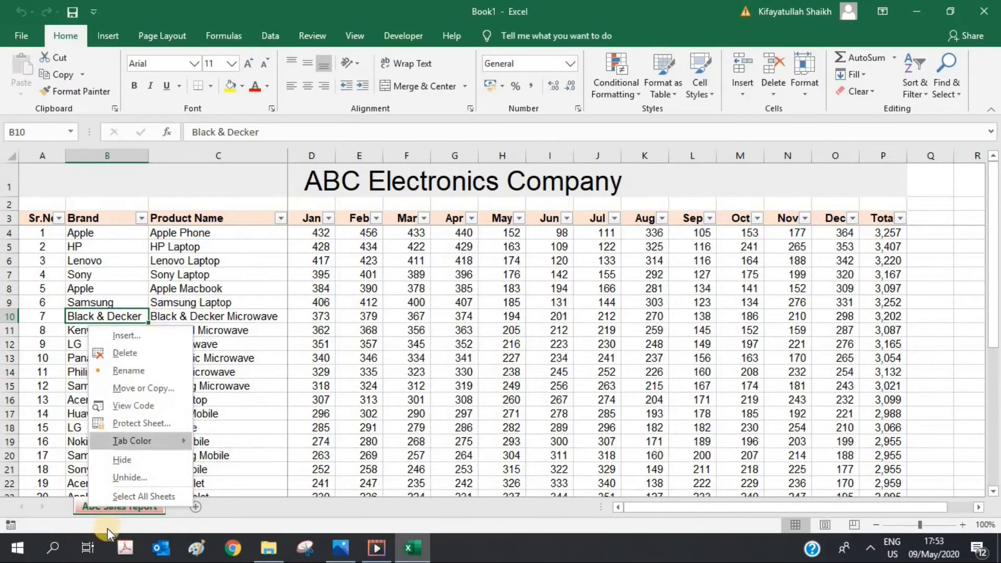
Step: Insert two blank worksheets, Sheet2 and Sheet1, before the ABC Sales report tab
{"action": "left_click", "coordinate": [146, 335]}
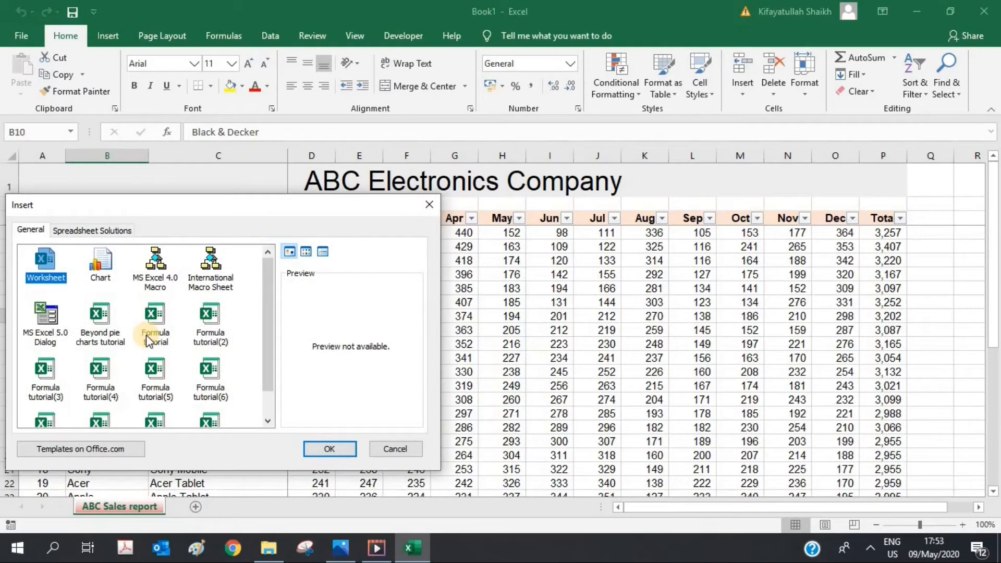
{"action": "left_click", "coordinate": [43, 273]}
{"action": "left_click", "coordinate": [315, 443]}
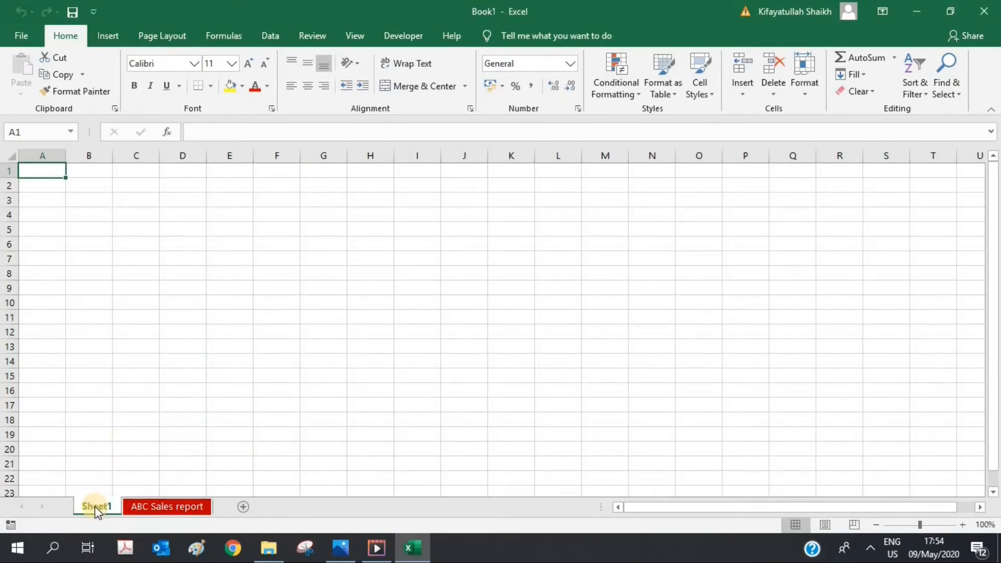
{"action": "right_click", "coordinate": [96, 510]}
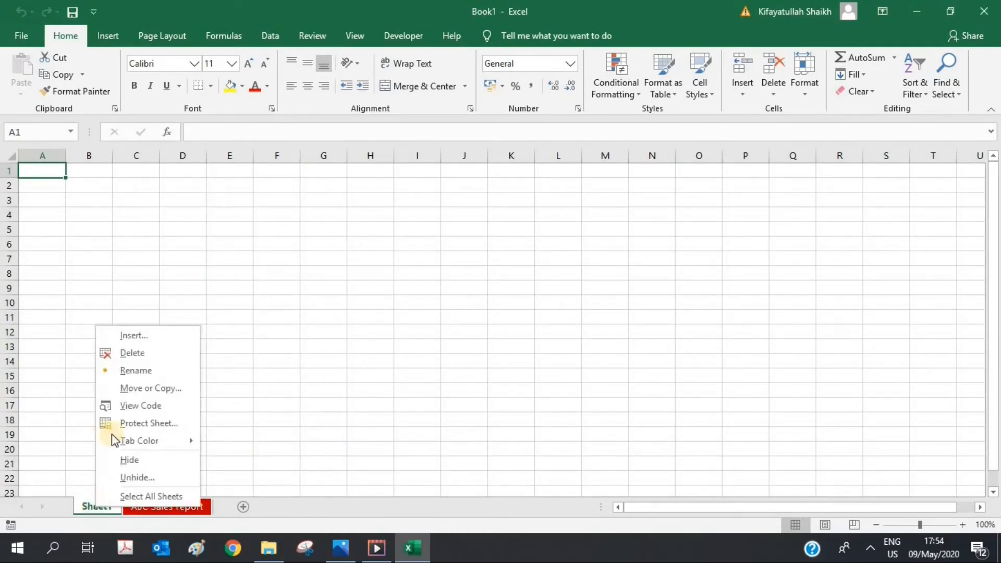
{"action": "left_click", "coordinate": [141, 334]}
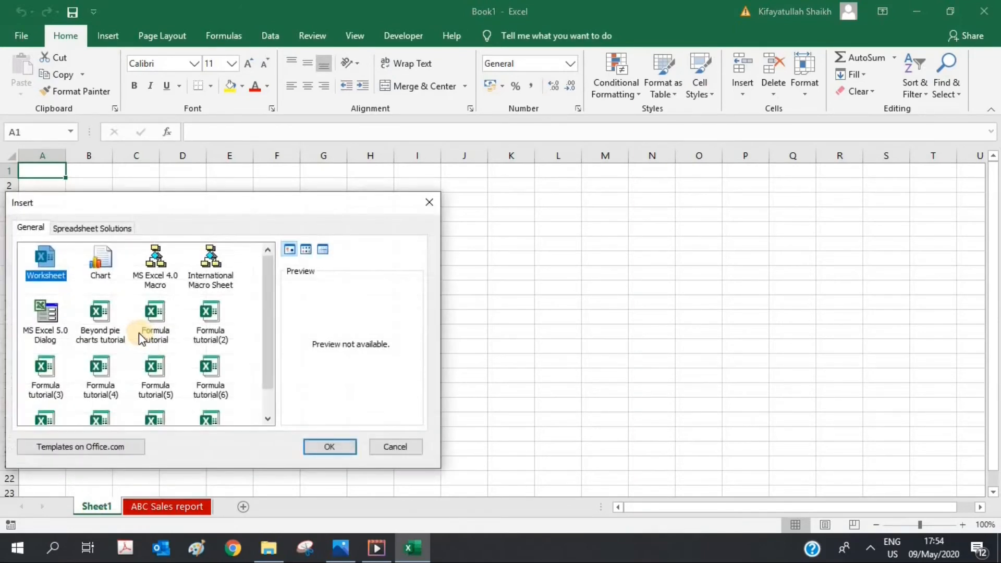
{"action": "left_click", "coordinate": [339, 447]}
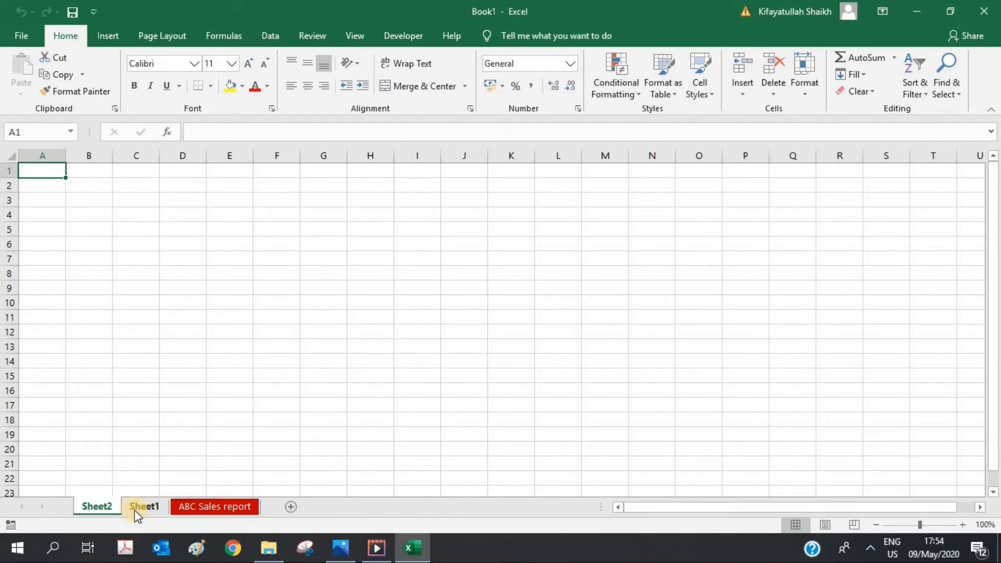
{"action": "right_click", "coordinate": [137, 514]}
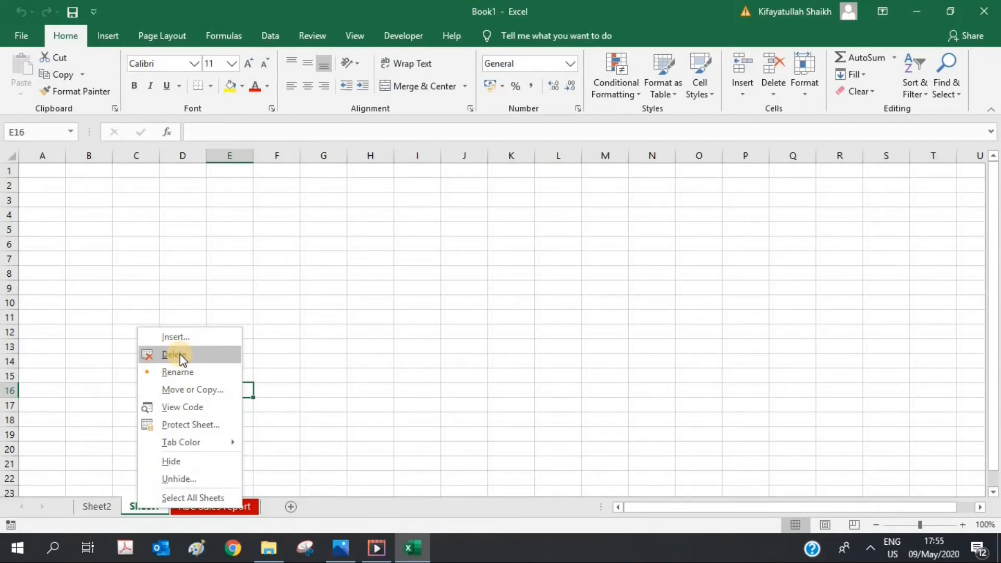
Step: Delete Sheet1, then cancel deleting the ABC Sales report sheet to keep it
{"action": "left_click", "coordinate": [180, 357]}
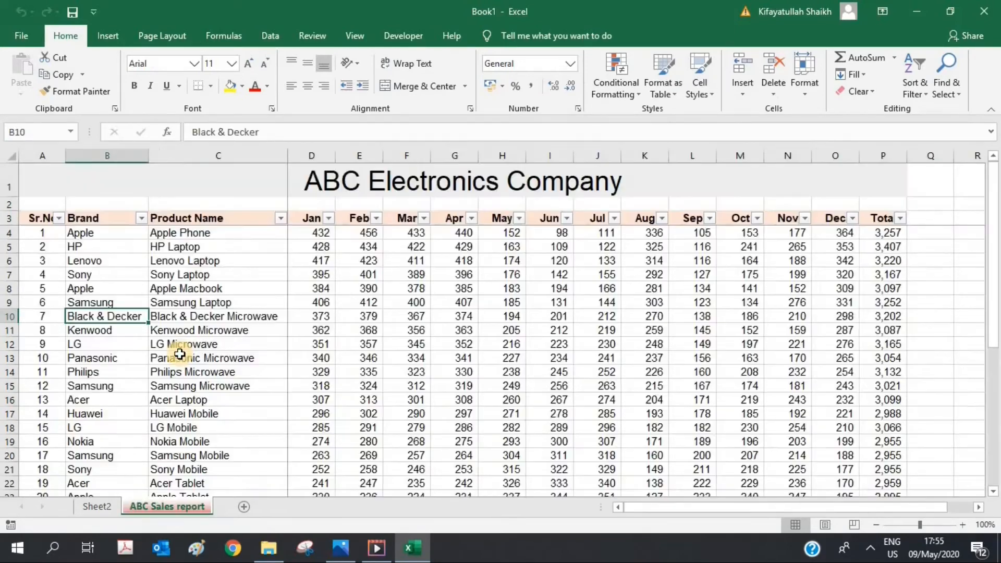
{"action": "right_click", "coordinate": [168, 505]}
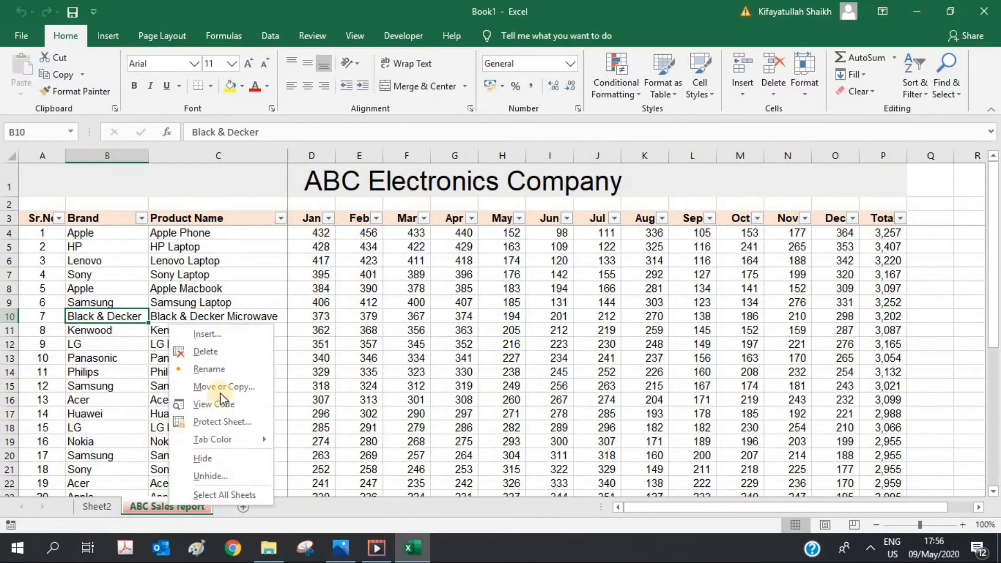
{"action": "left_click", "coordinate": [229, 350]}
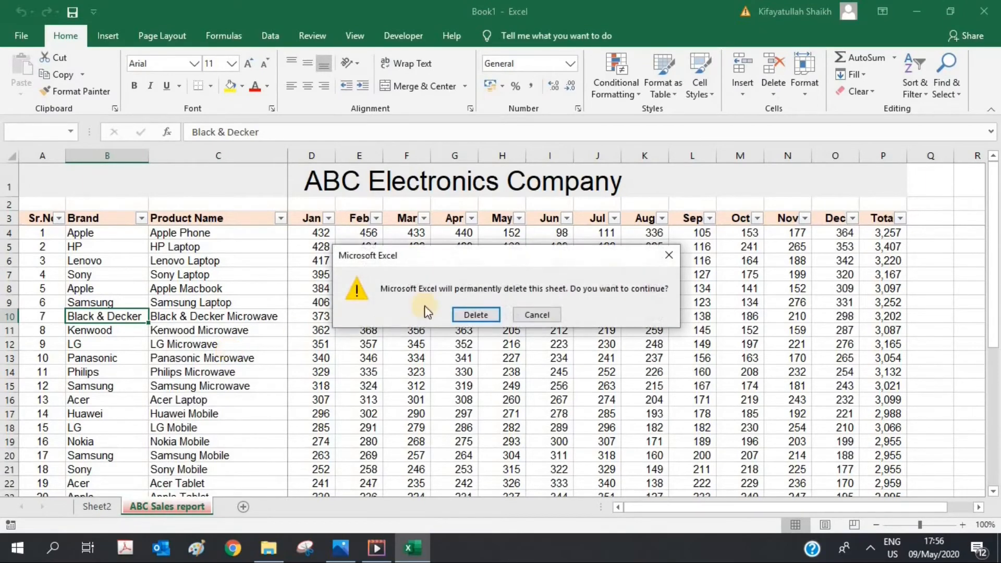
{"action": "left_click", "coordinate": [539, 311]}
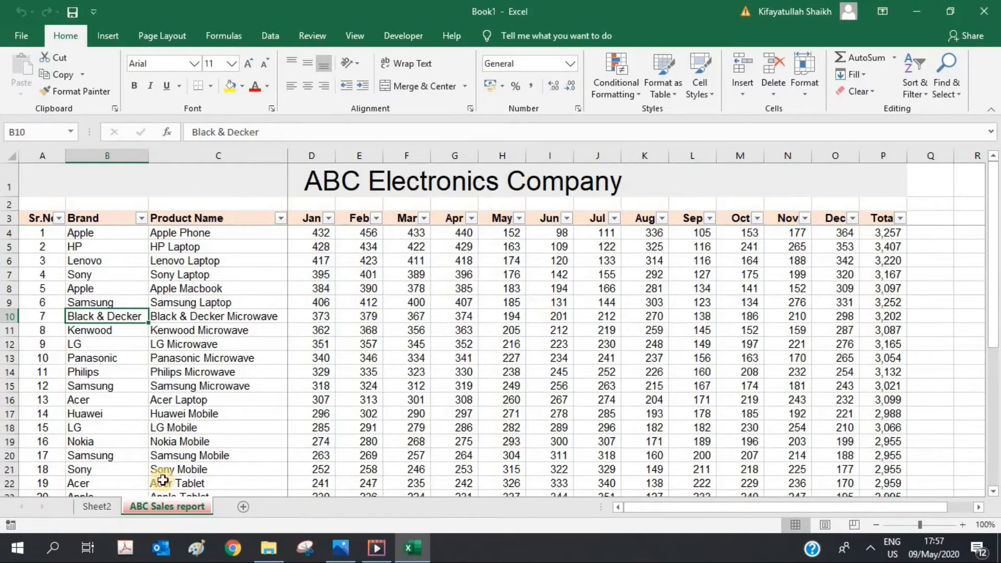
Step: Copy the ABC Sales report sheet to the end of Book1.xlsx as ABC Sales report (2)
{"action": "right_click", "coordinate": [148, 504]}
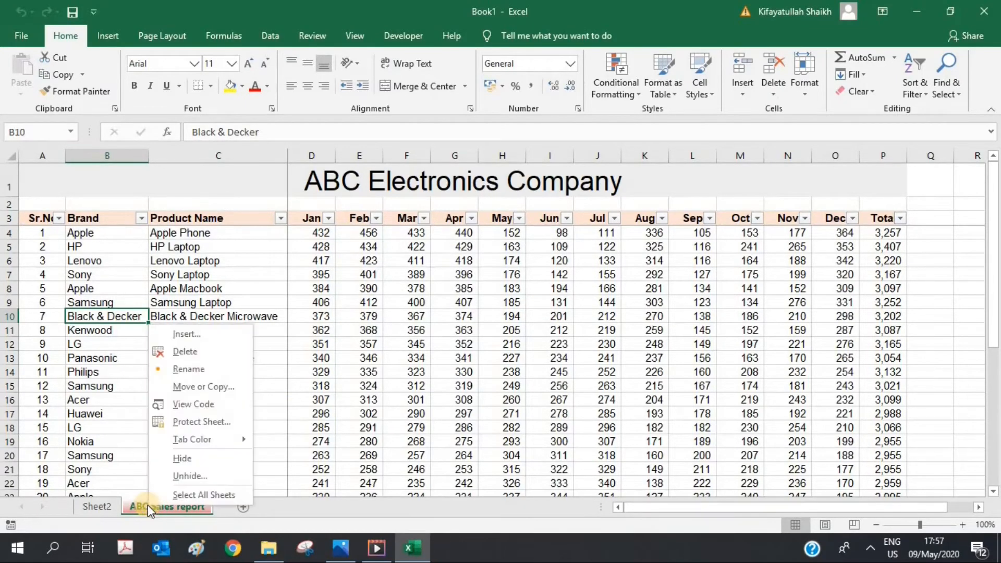
{"action": "left_click", "coordinate": [200, 387]}
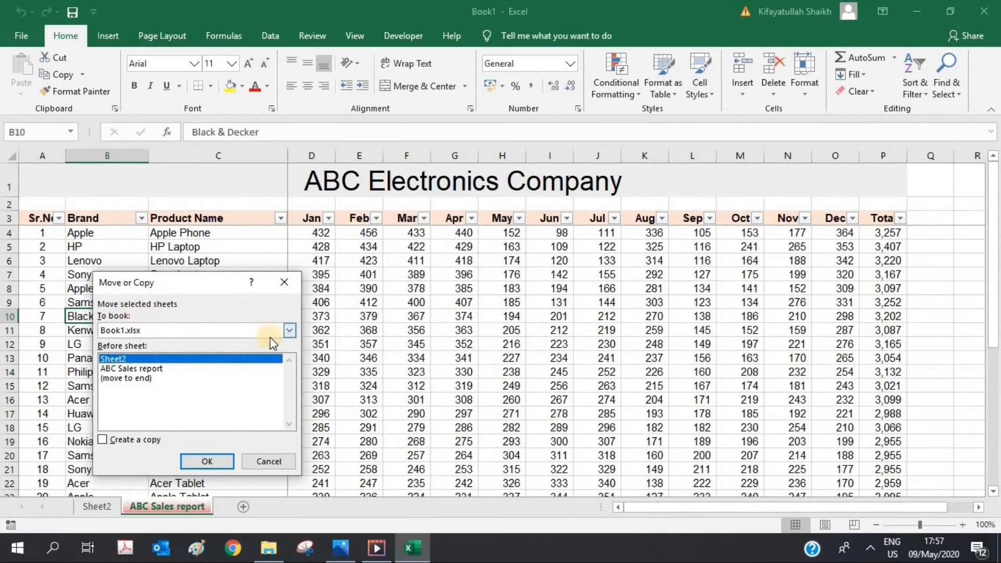
{"action": "left_click", "coordinate": [290, 330]}
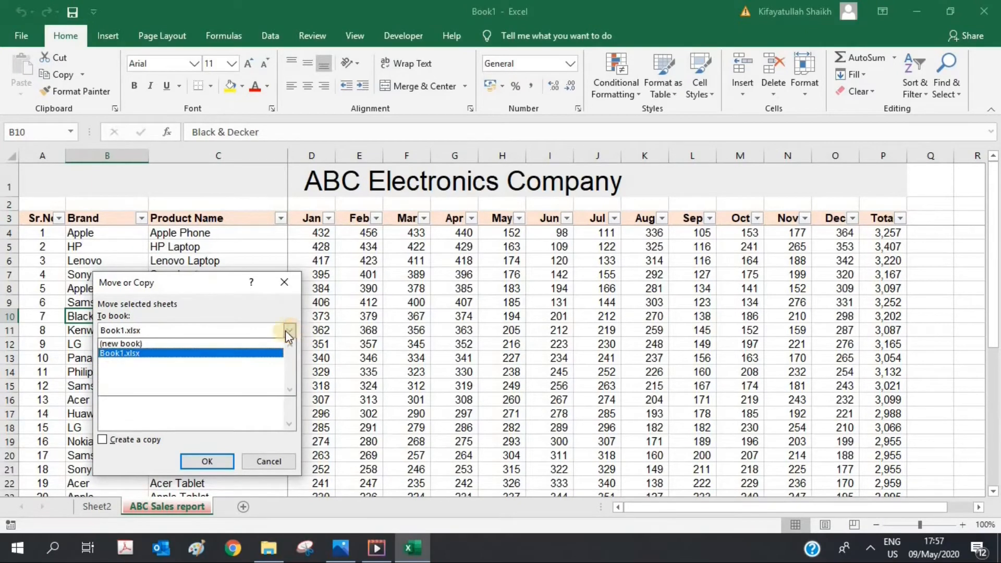
{"action": "left_click", "coordinate": [128, 353]}
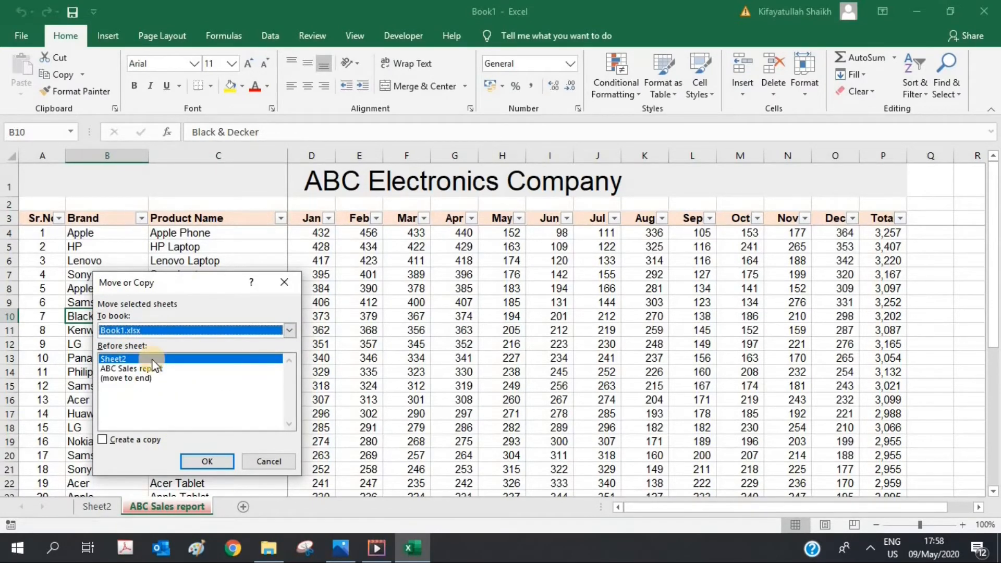
{"action": "left_click", "coordinate": [132, 377]}
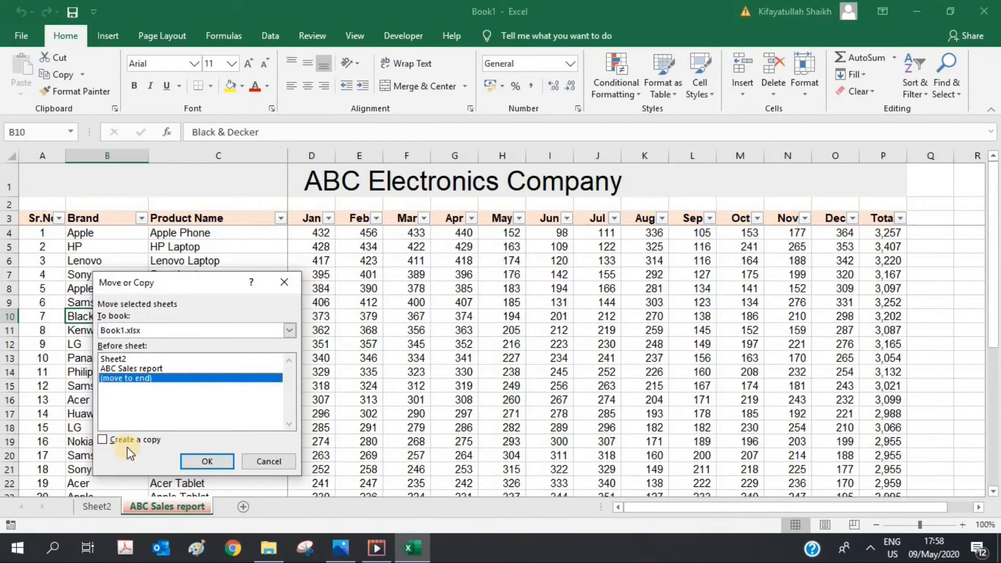
{"action": "left_click", "coordinate": [102, 439]}
{"action": "left_click", "coordinate": [205, 456]}
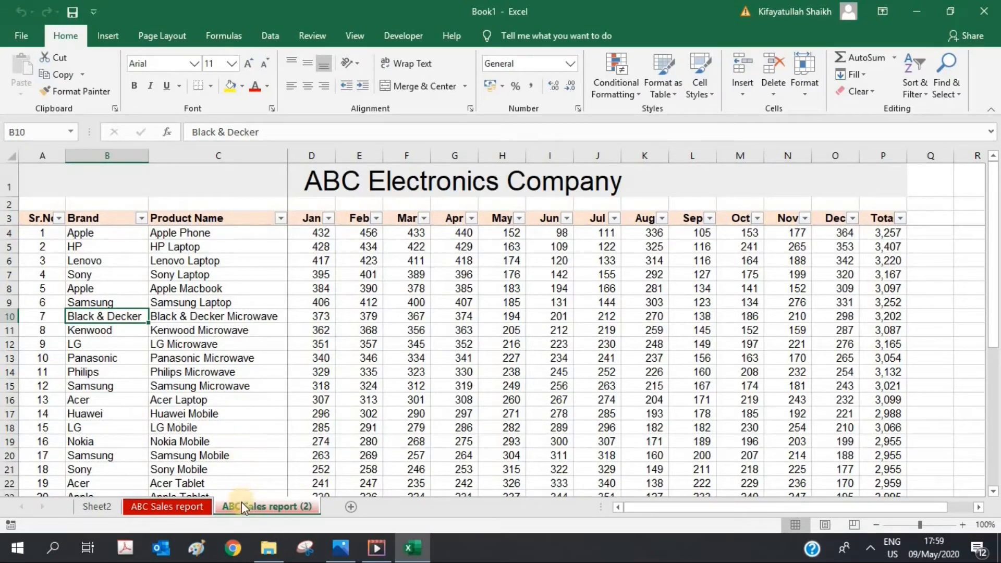
{"action": "right_click", "coordinate": [577, 542]}
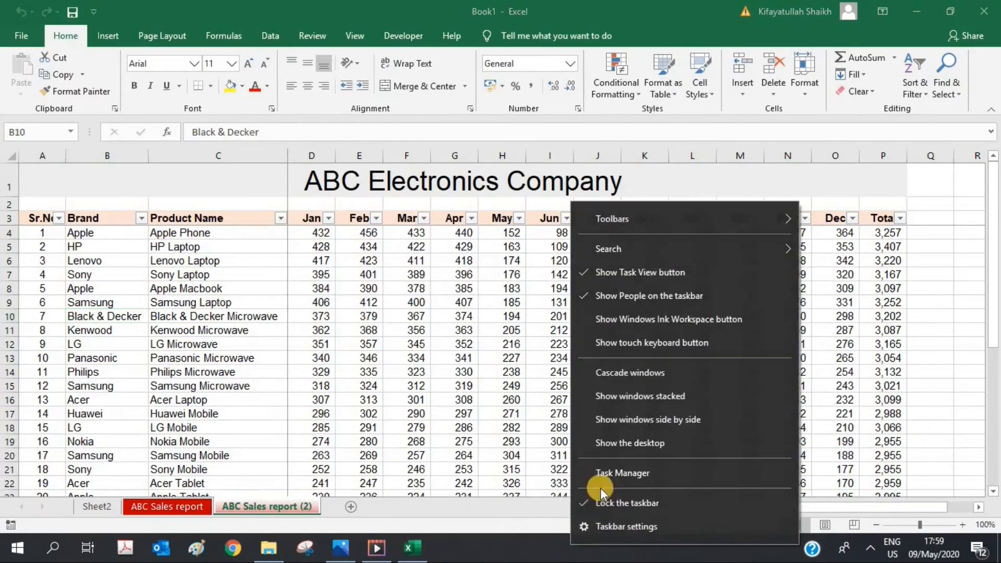
{"action": "left_click", "coordinate": [621, 442]}
Step: Open the Sample data workbook maximised, then bring Book1 back to the front
{"action": "left_click", "coordinate": [977, 203]}
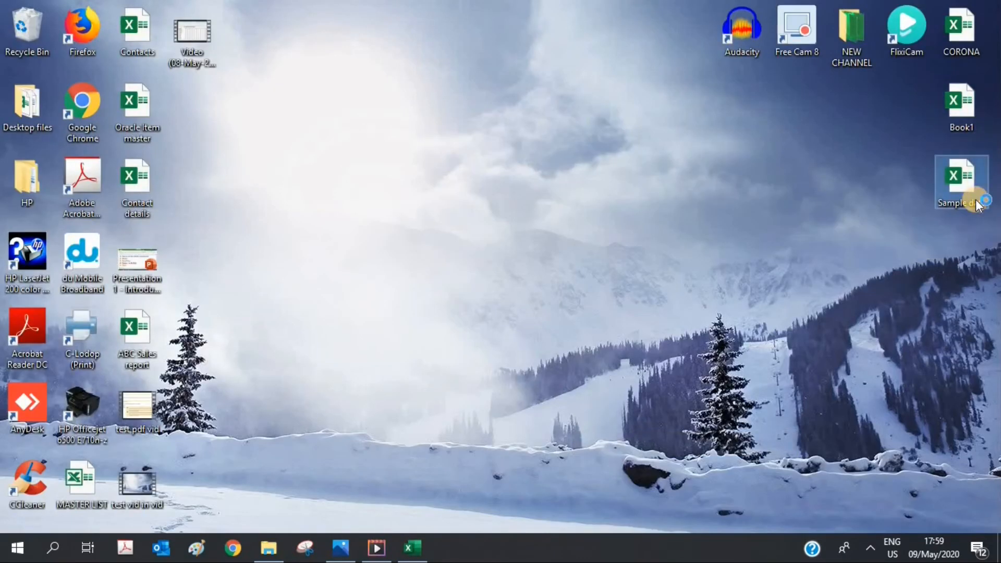
{"action": "left_click", "coordinate": [414, 548]}
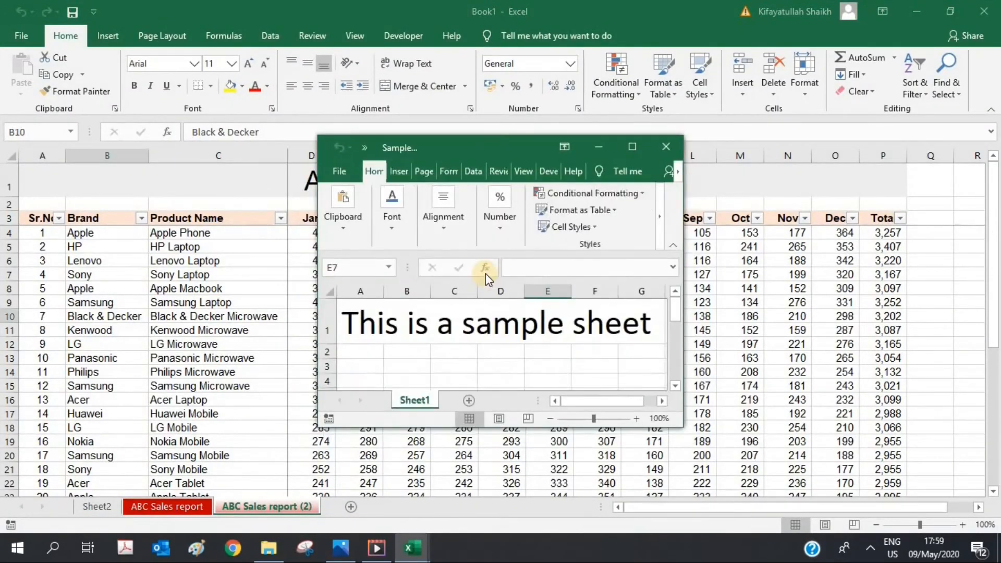
{"action": "left_click", "coordinate": [630, 148]}
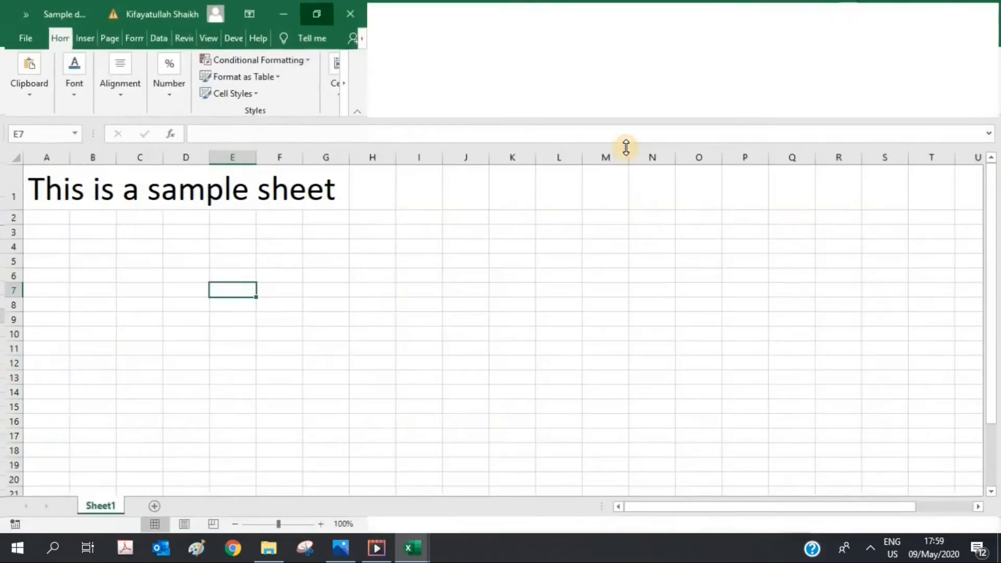
{"action": "left_click", "coordinate": [413, 548]}
{"action": "left_click", "coordinate": [333, 503]}
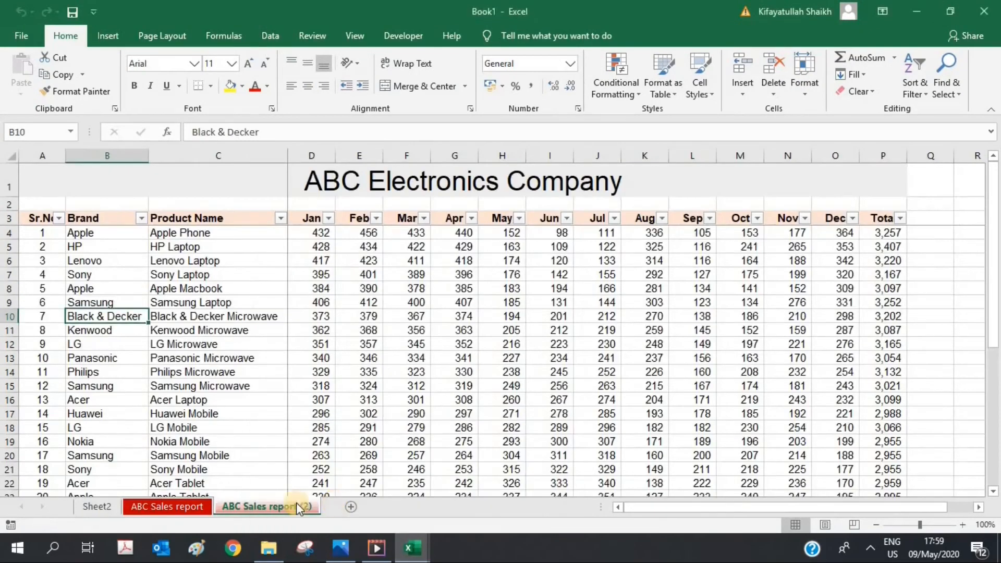
Step: Copy the ABC Sales report sheet to the end of Sample data.xlsx
{"action": "right_click", "coordinate": [188, 505]}
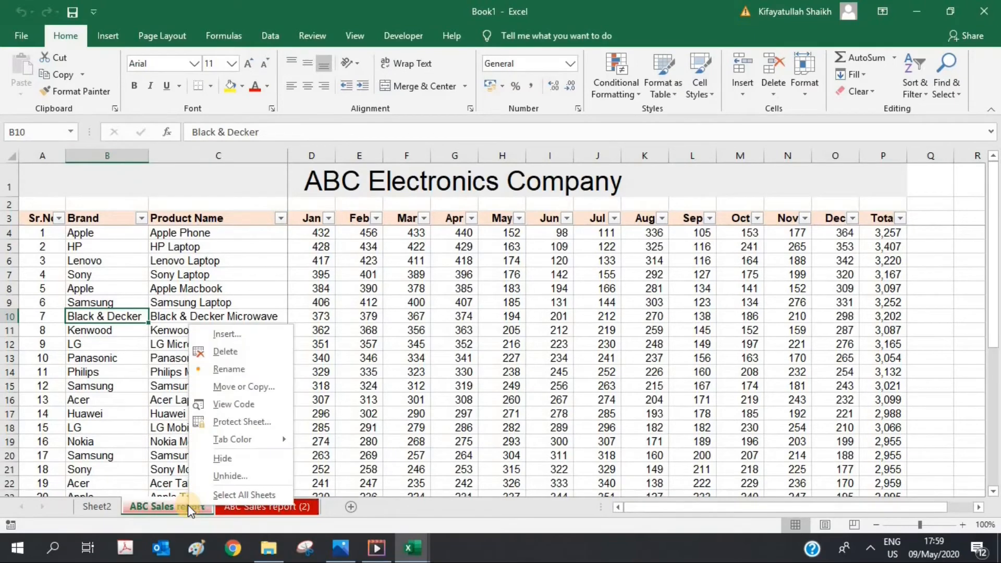
{"action": "left_click", "coordinate": [245, 382]}
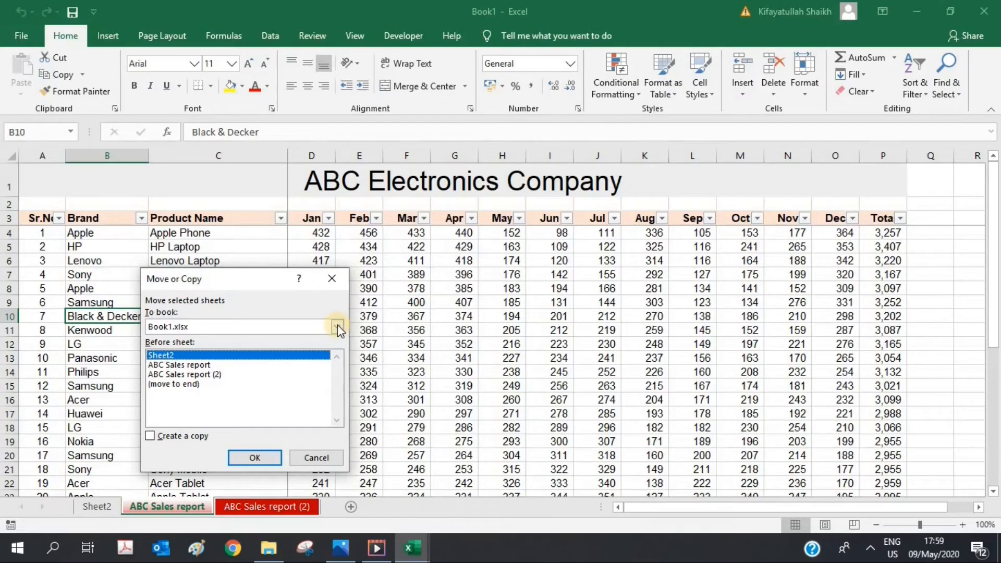
{"action": "left_click", "coordinate": [338, 327]}
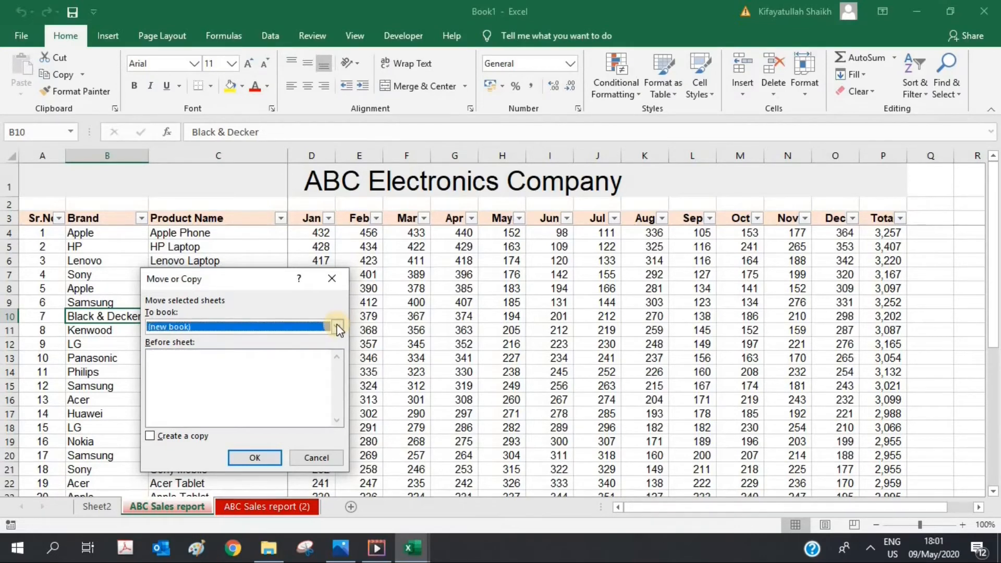
{"action": "left_click", "coordinate": [338, 326]}
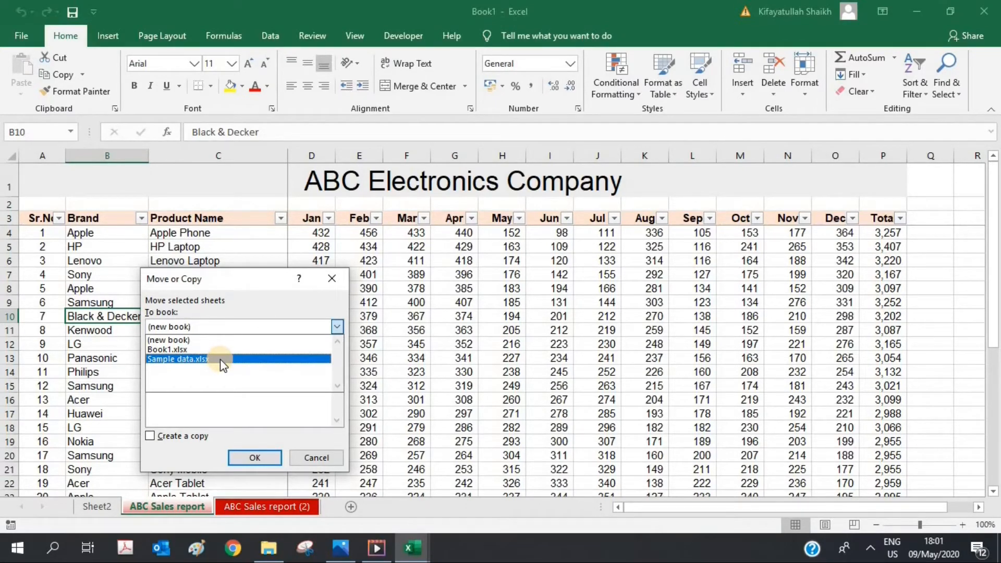
{"action": "left_click", "coordinate": [180, 360]}
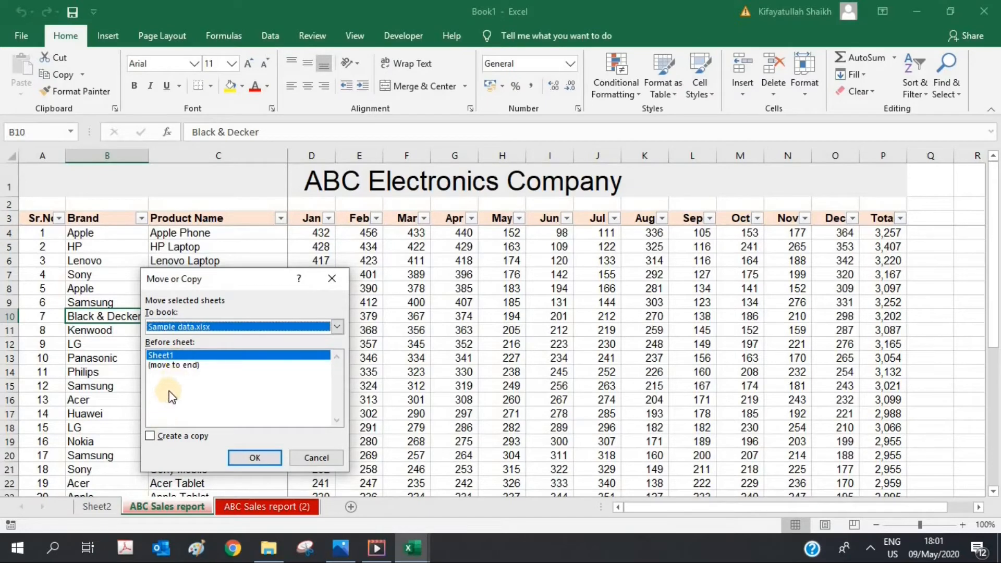
{"action": "left_click", "coordinate": [176, 365]}
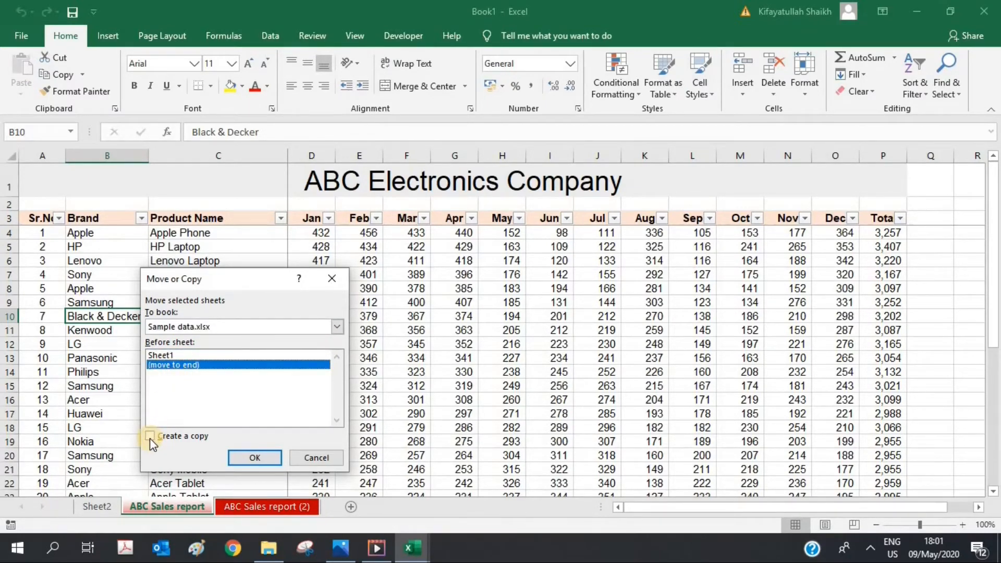
{"action": "left_click", "coordinate": [150, 436]}
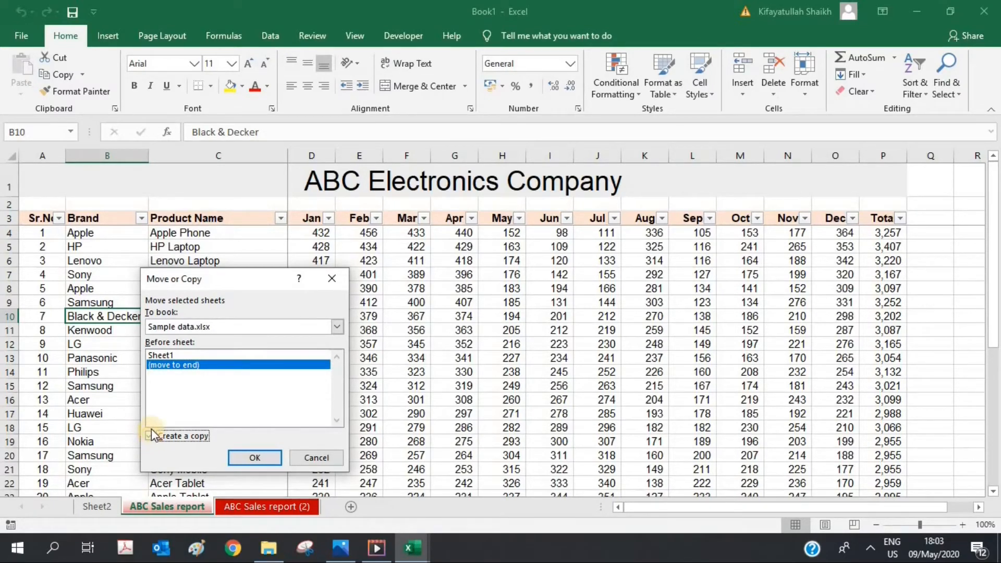
{"action": "left_click", "coordinate": [255, 457]}
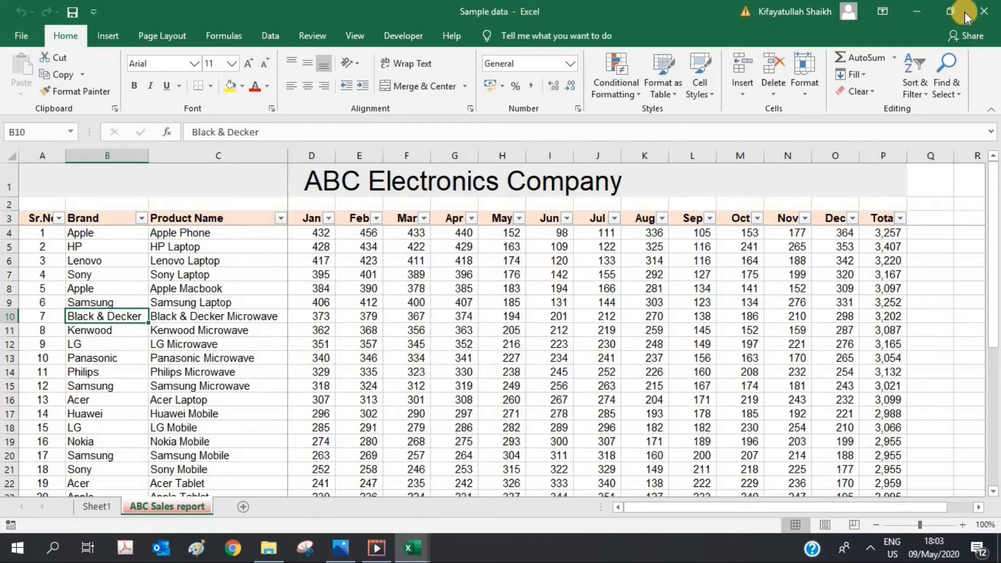
Step: Close Sample data without saving and return to Book1's ABC Sales report sheet
{"action": "left_click", "coordinate": [984, 11]}
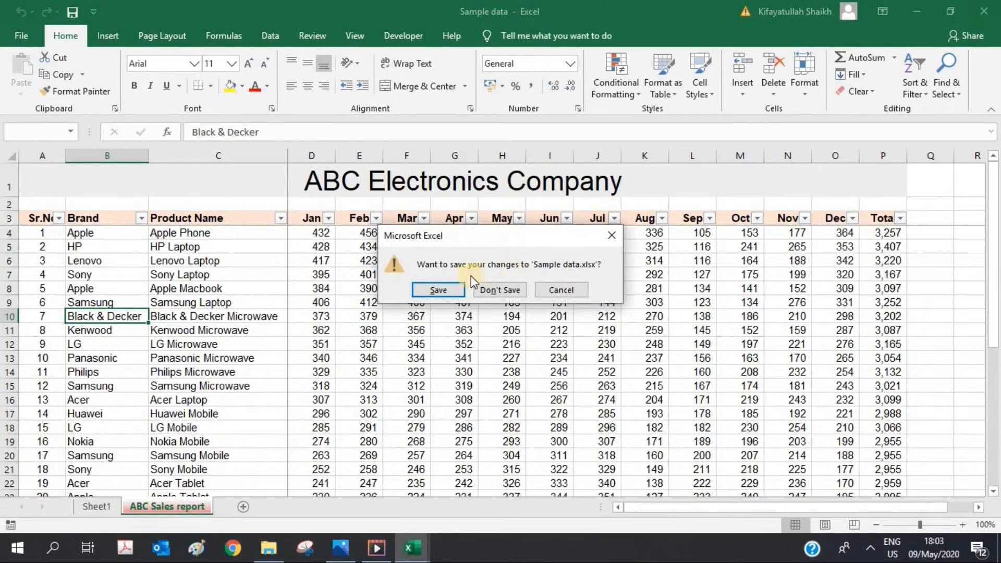
{"action": "left_click", "coordinate": [489, 291]}
{"action": "left_click", "coordinate": [168, 510]}
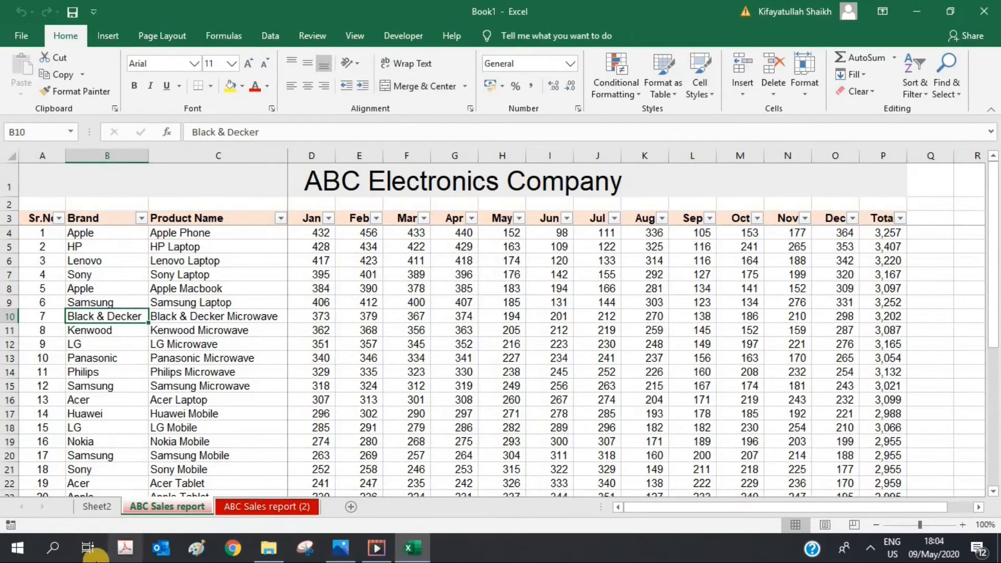
{"action": "right_click", "coordinate": [168, 510]}
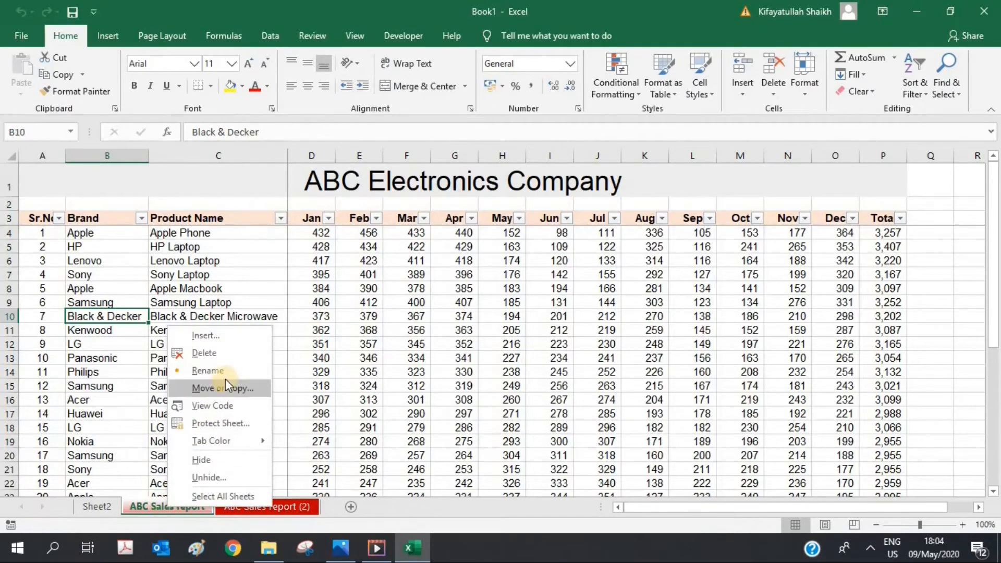
{"action": "left_click", "coordinate": [221, 405]}
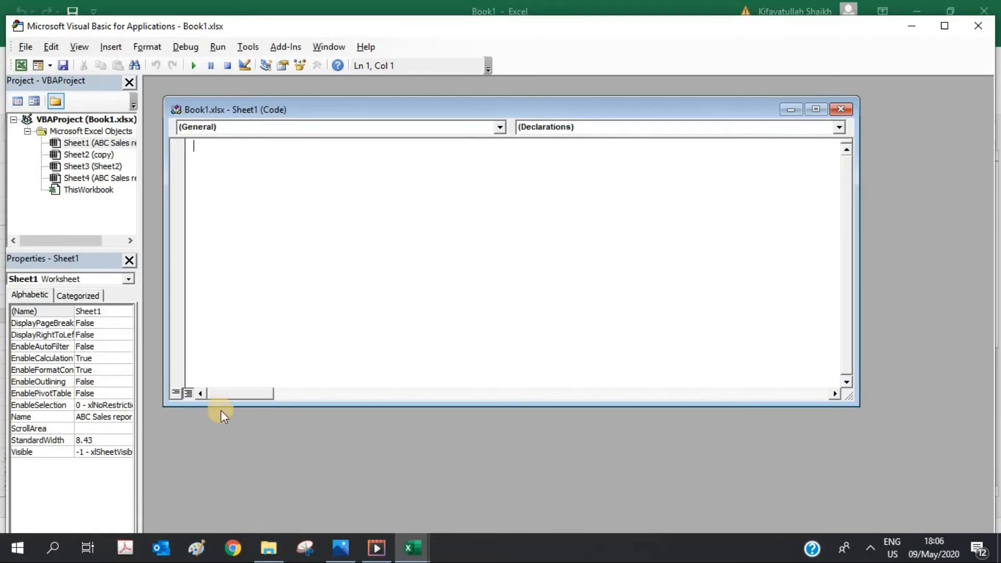
{"action": "left_click", "coordinate": [978, 27]}
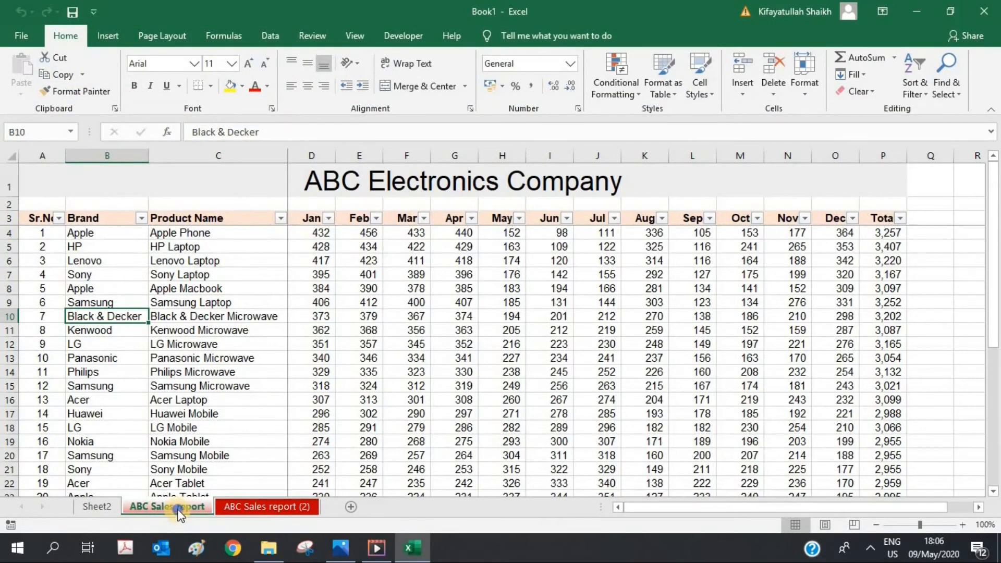
Step: Protect the ABC Sales report sheet with a password
{"action": "right_click", "coordinate": [179, 513]}
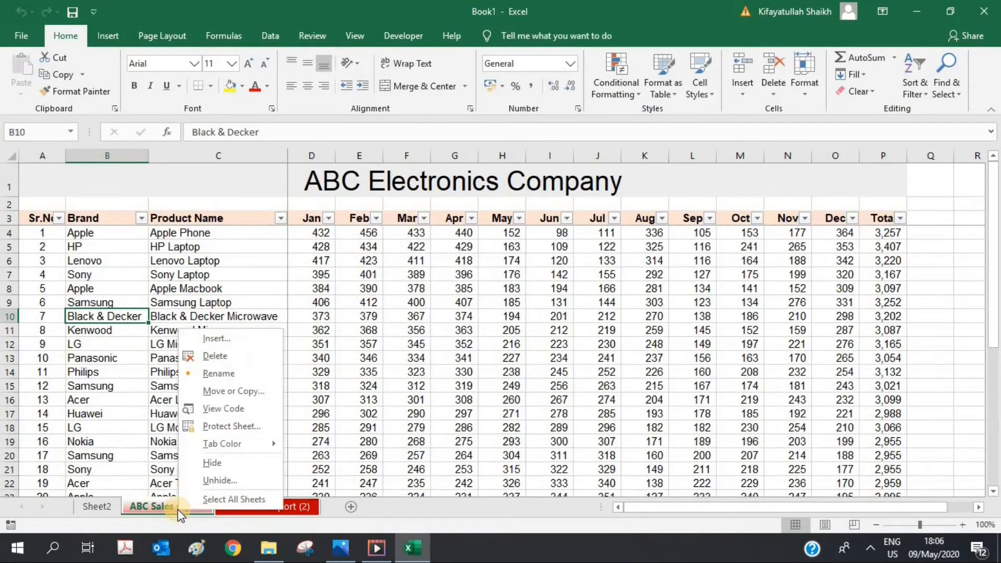
{"action": "left_click", "coordinate": [230, 427]}
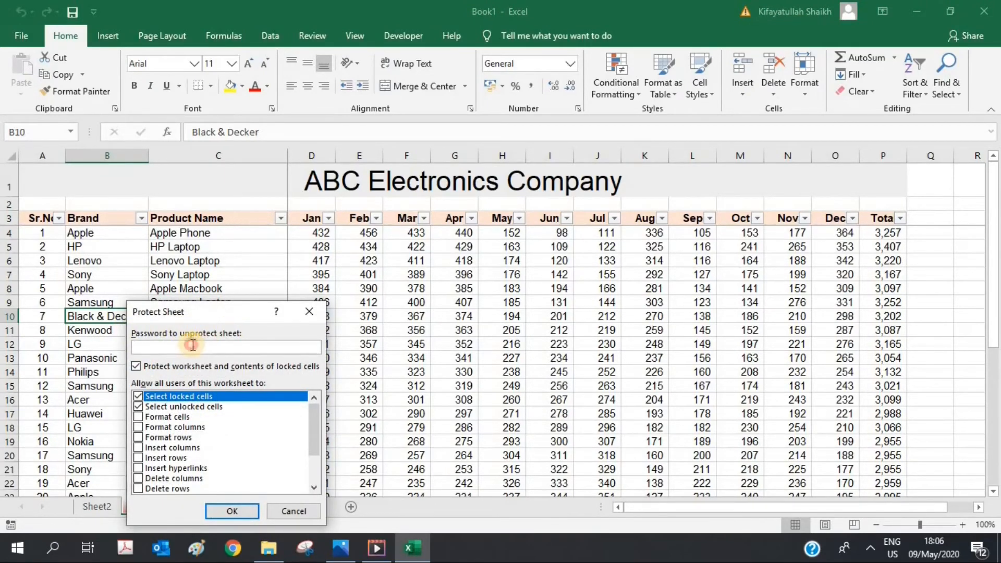
{"action": "type", "text": "123"}
{"action": "left_click", "coordinate": [211, 511]}
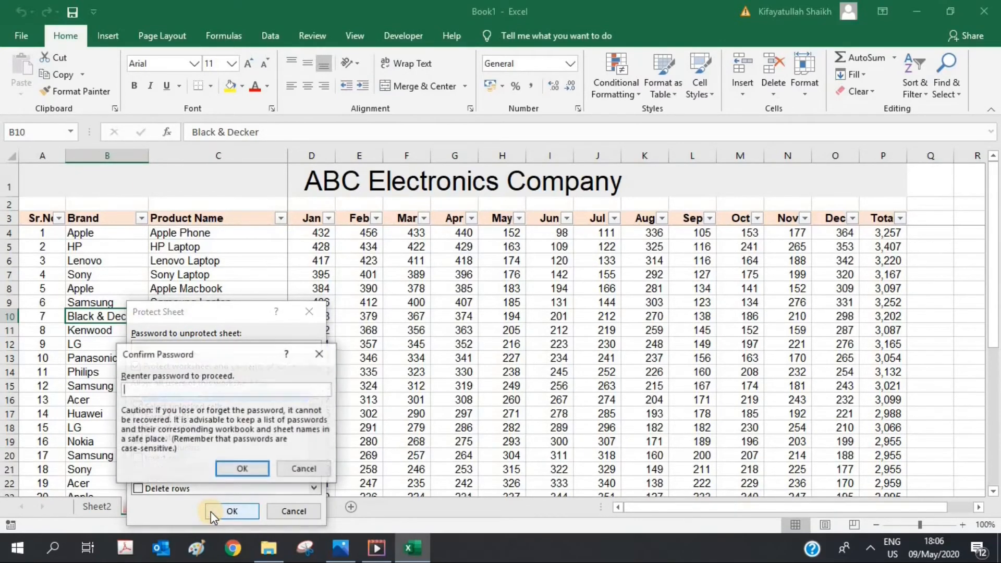
{"action": "type", "text": "123"}
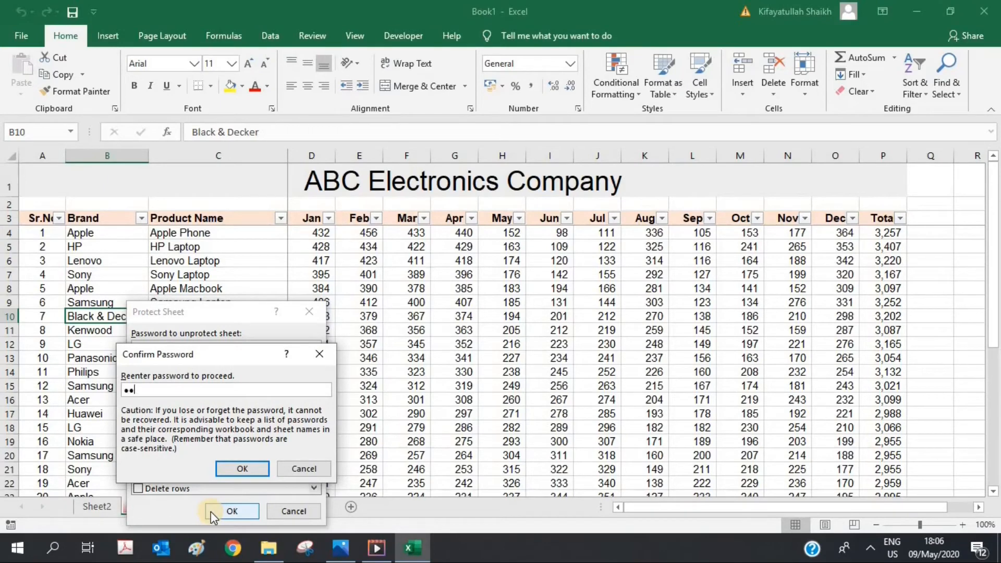
{"action": "left_click", "coordinate": [250, 468]}
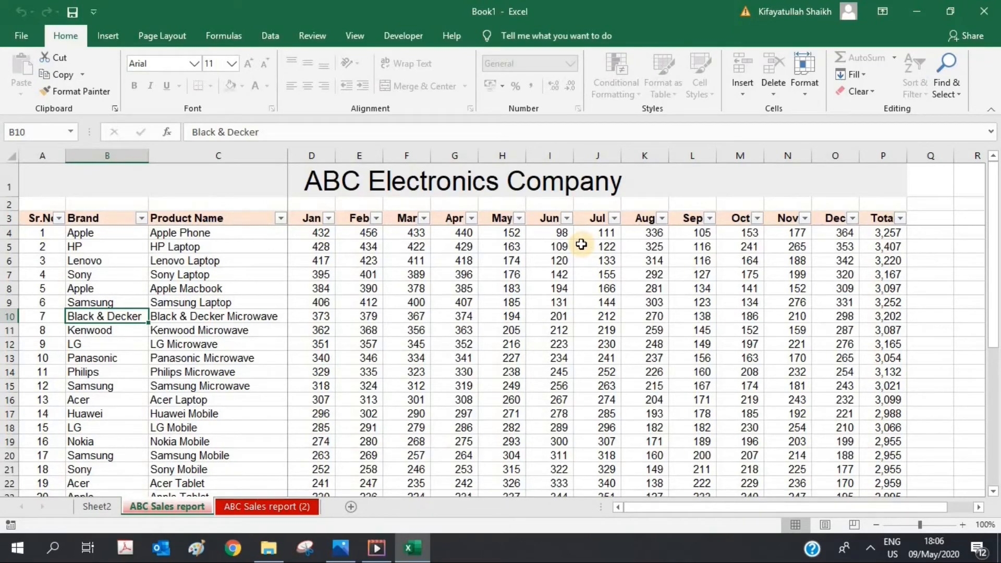
Step: Try editing cell H5 and dismiss the protected-sheet warning
{"action": "left_click", "coordinate": [506, 249]}
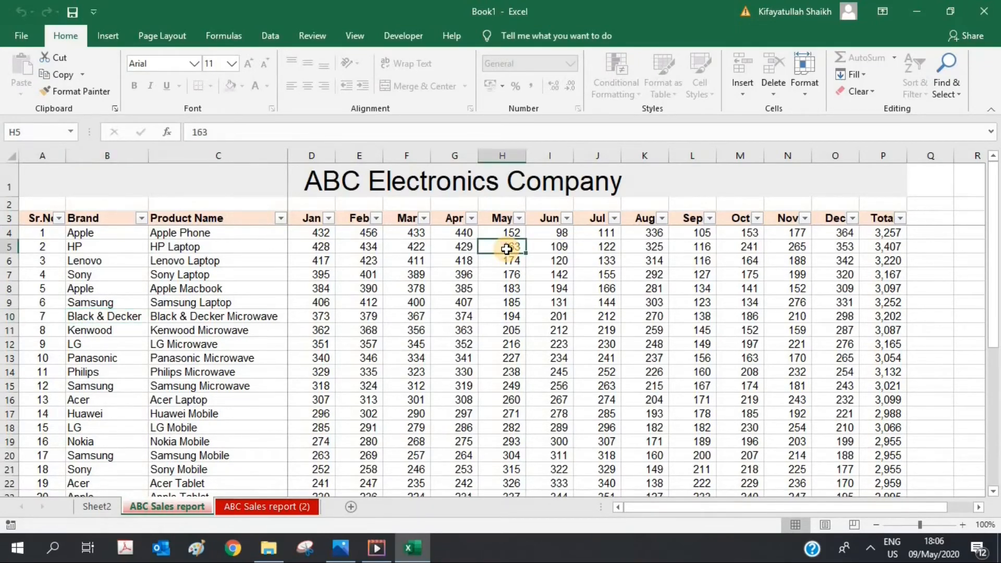
{"action": "double_click", "coordinate": [506, 249]}
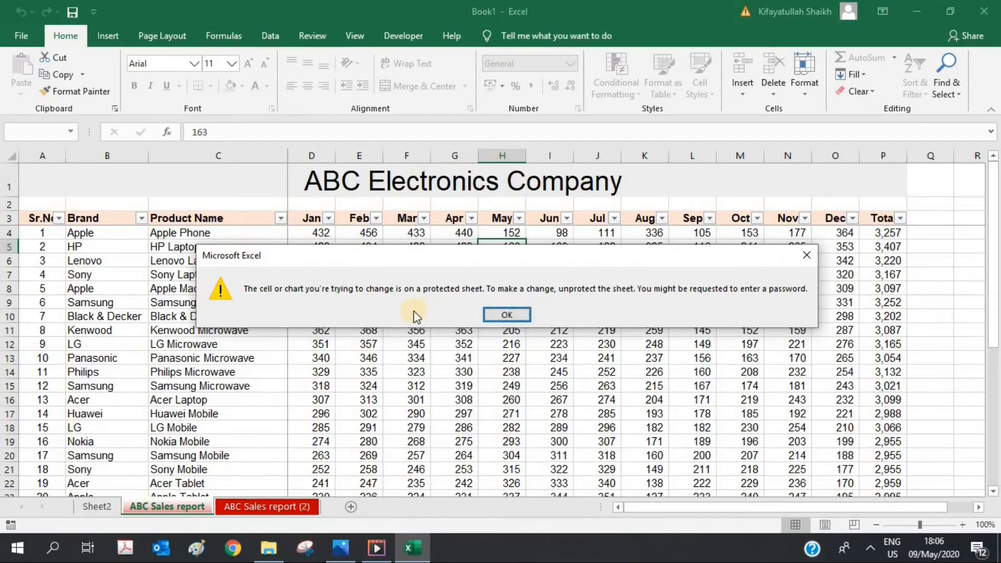
{"action": "left_click", "coordinate": [486, 314]}
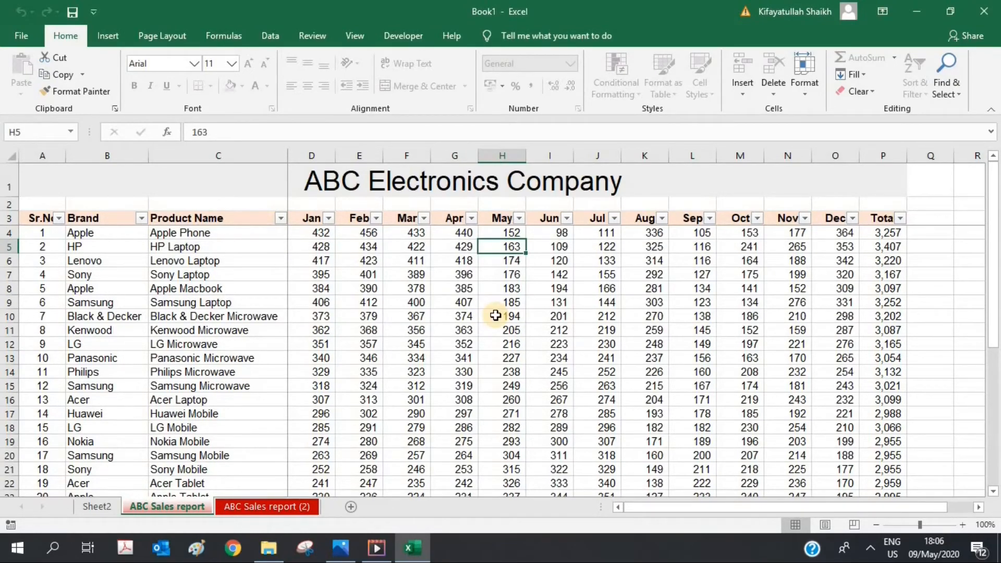
Step: Unprotect the ABC Sales report sheet by entering its password
{"action": "right_click", "coordinate": [166, 510]}
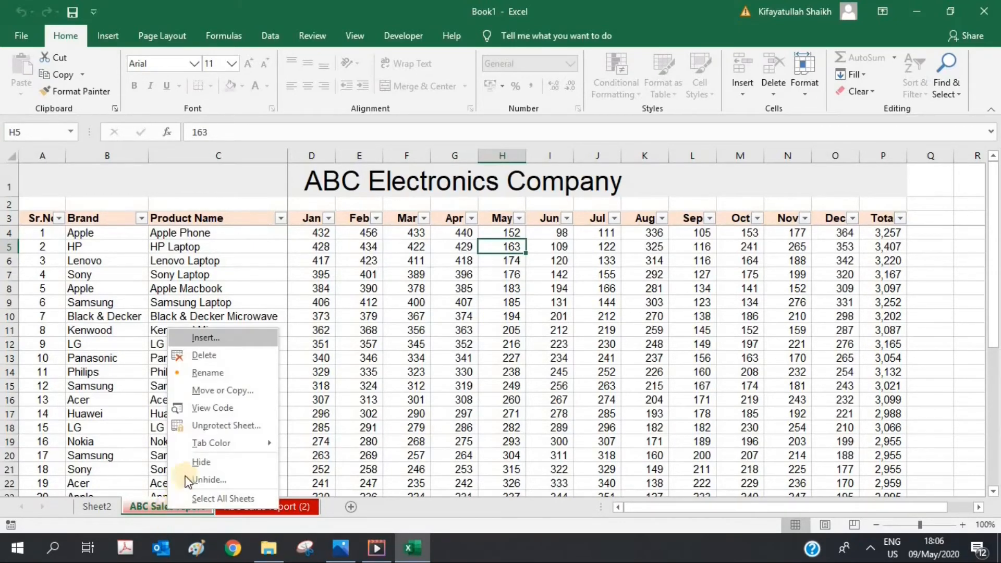
{"action": "left_click", "coordinate": [221, 428]}
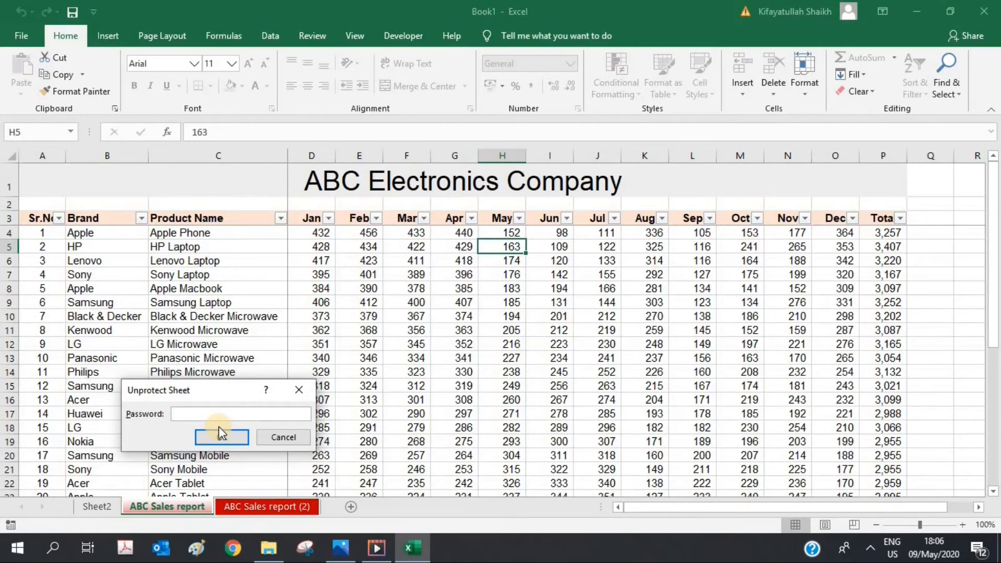
{"action": "type", "text": "•••"}
{"action": "left_click", "coordinate": [219, 438]}
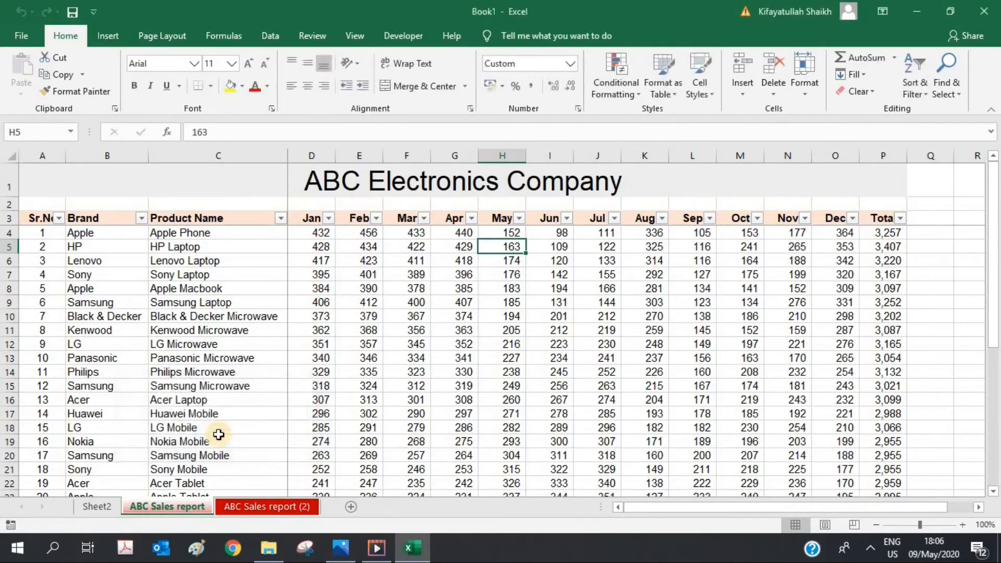
{"action": "left_click", "coordinate": [387, 334]}
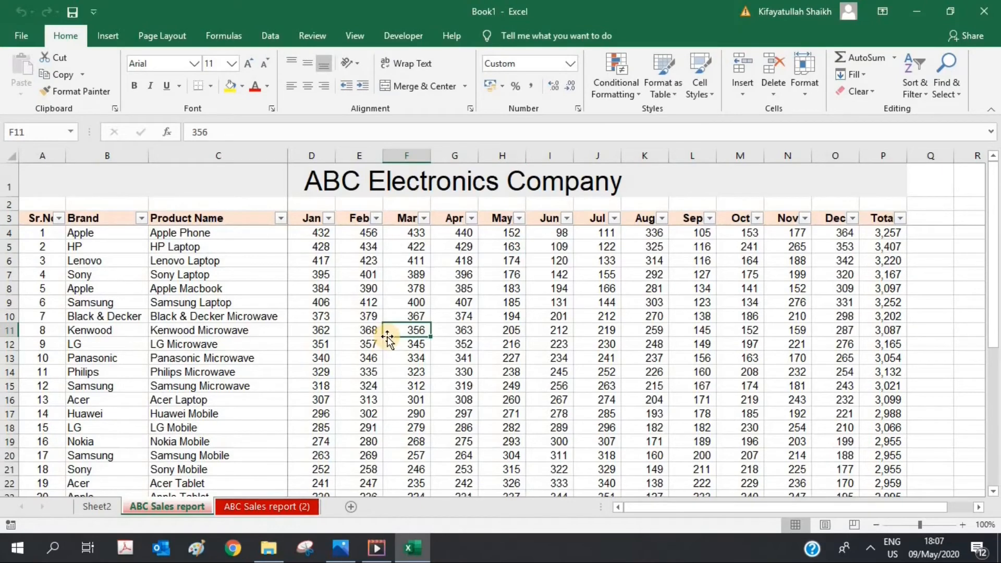
Step: Protect the ABC Sales report sheet again with default permissions and no password
{"action": "right_click", "coordinate": [152, 504]}
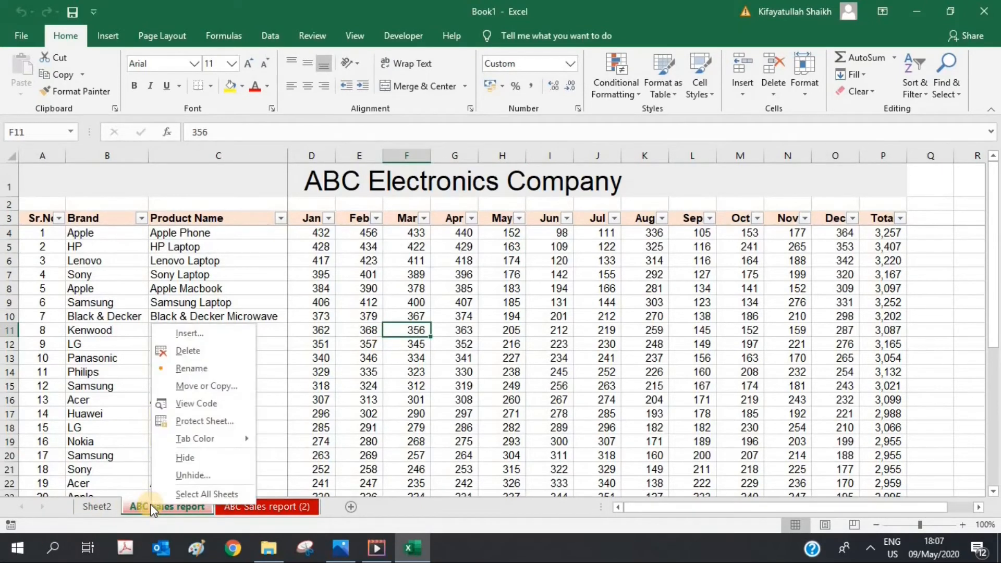
{"action": "left_click", "coordinate": [216, 422]}
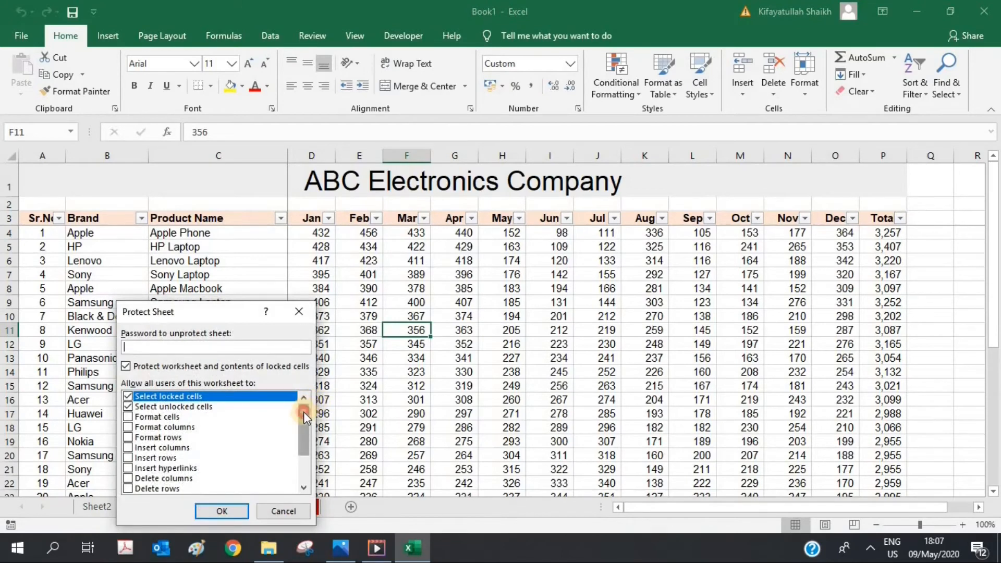
{"action": "mouse_move", "coordinate": [303, 411]}
{"action": "left_mouse_down"}
{"action": "mouse_move", "coordinate": [303, 449]}
{"action": "mouse_move", "coordinate": [304, 402]}
{"action": "left_mouse_up"}
{"action": "left_click", "coordinate": [213, 514]}
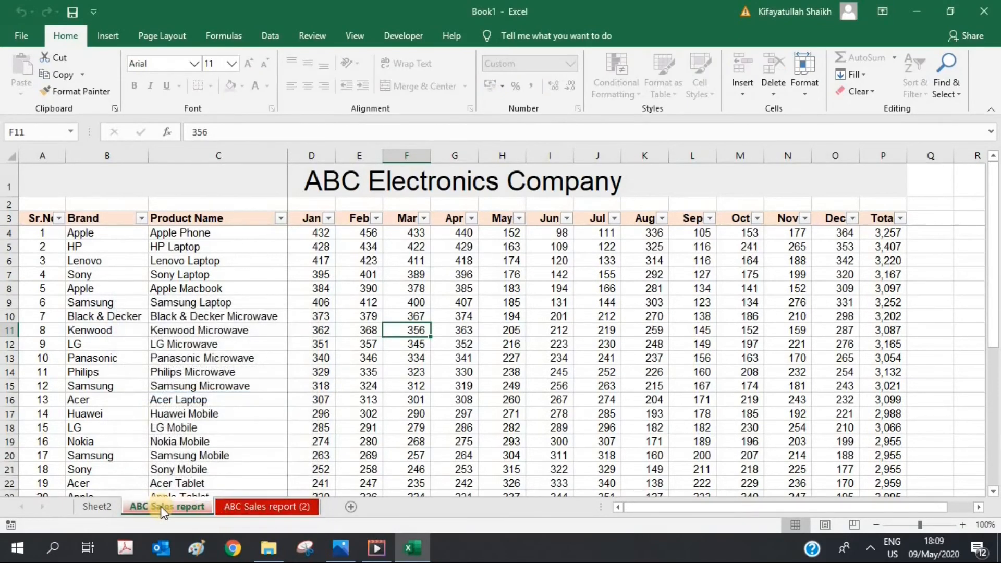
Step: Colour the ABC Sales report tab yellow
{"action": "right_click", "coordinate": [161, 507]}
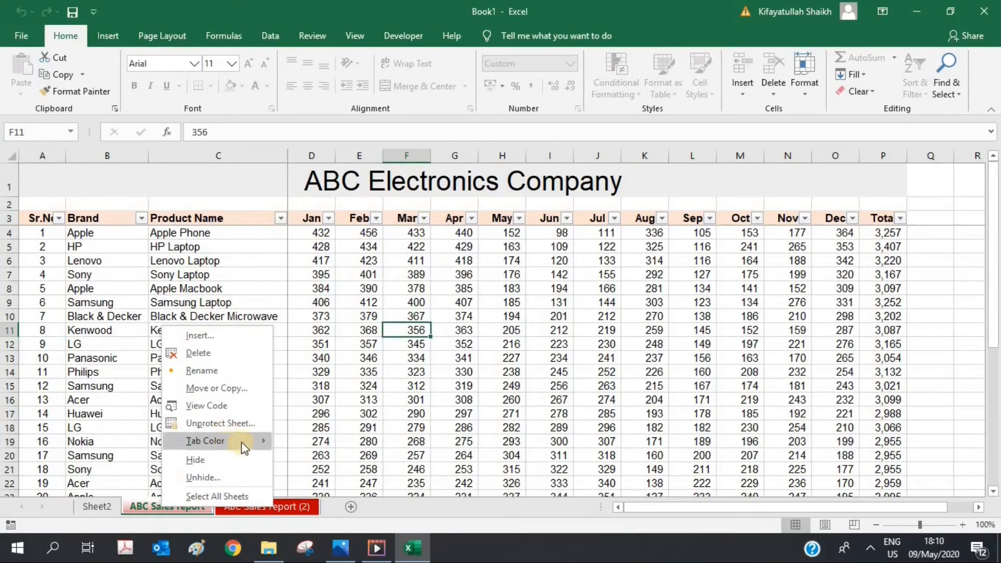
{"action": "mouse_move", "coordinate": [242, 441]}
{"action": "left_click", "coordinate": [329, 486]}
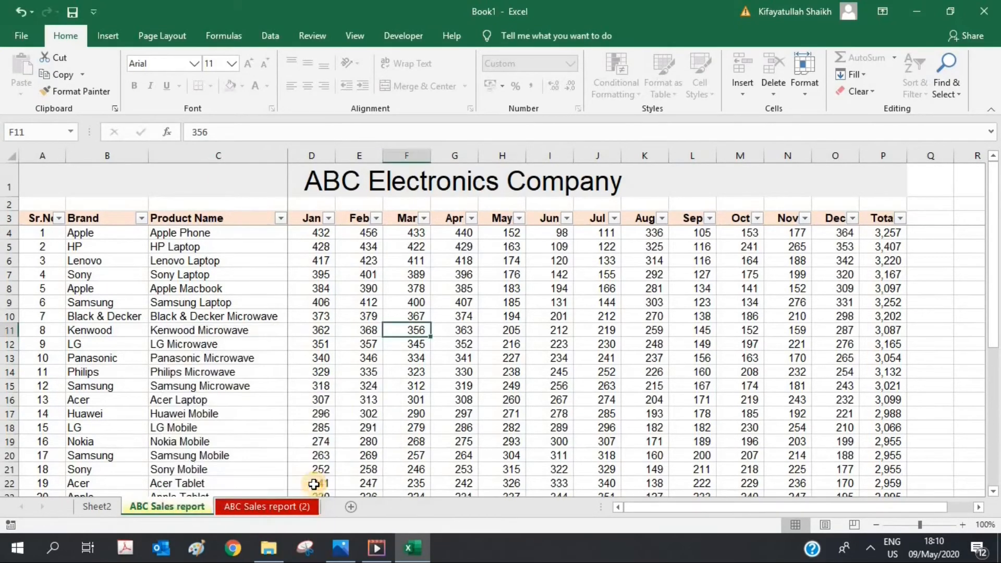
{"action": "left_click", "coordinate": [239, 514]}
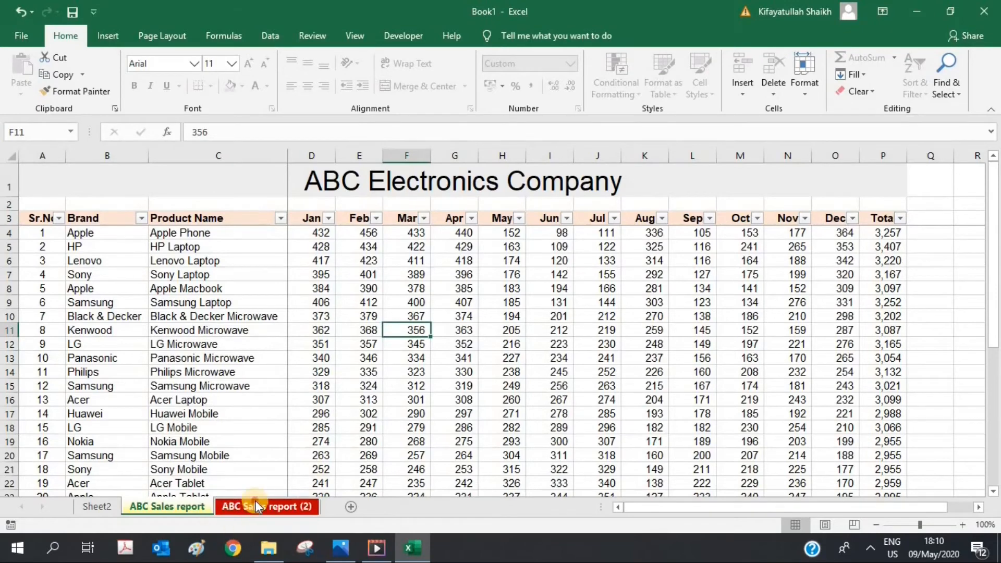
{"action": "left_click", "coordinate": [183, 508]}
Step: Hide the ABC Sales report sheet, then unhide it again
{"action": "right_click", "coordinate": [182, 505]}
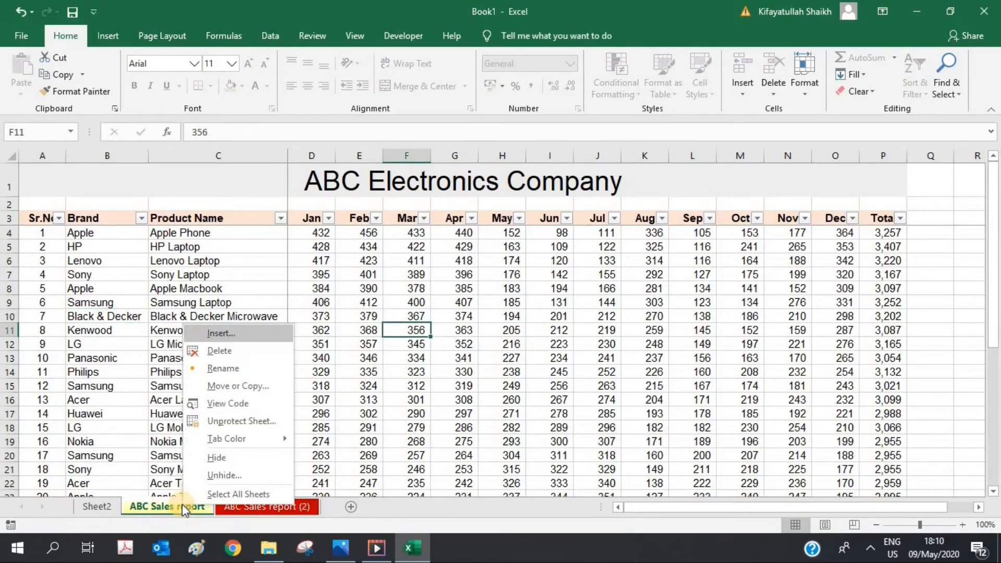
{"action": "left_click", "coordinate": [228, 459]}
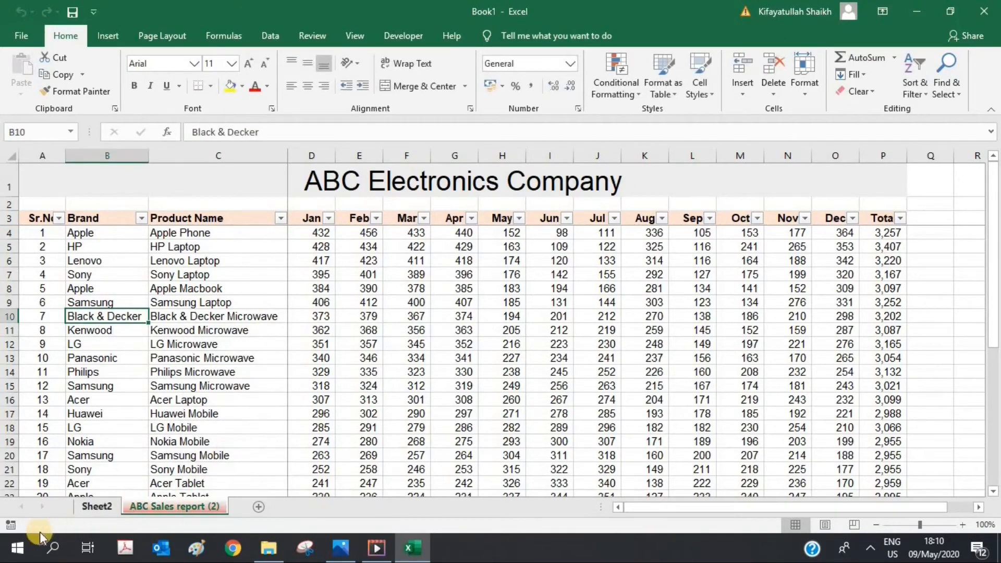
{"action": "right_click", "coordinate": [172, 510]}
{"action": "right_click", "coordinate": [152, 505]}
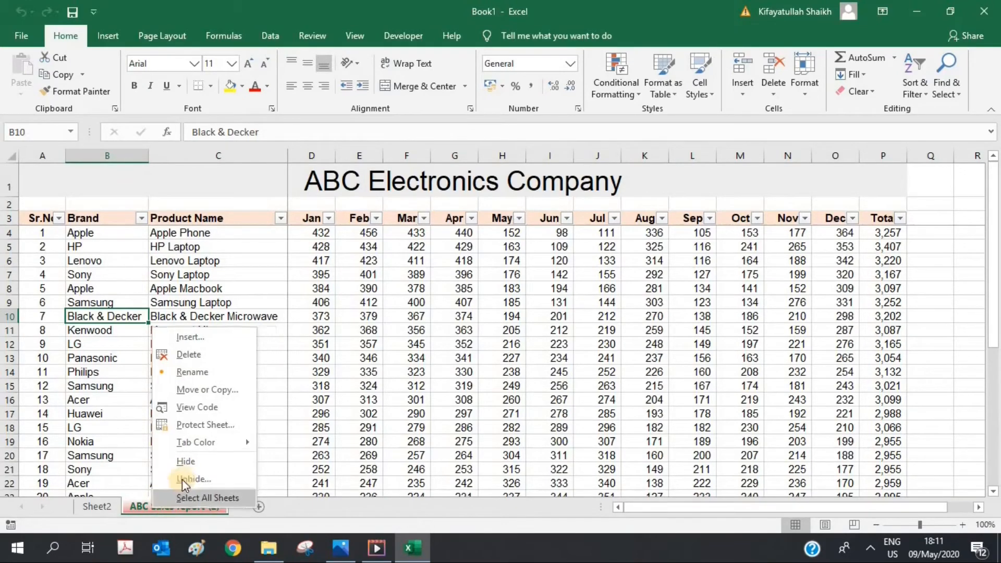
{"action": "left_click", "coordinate": [191, 484]}
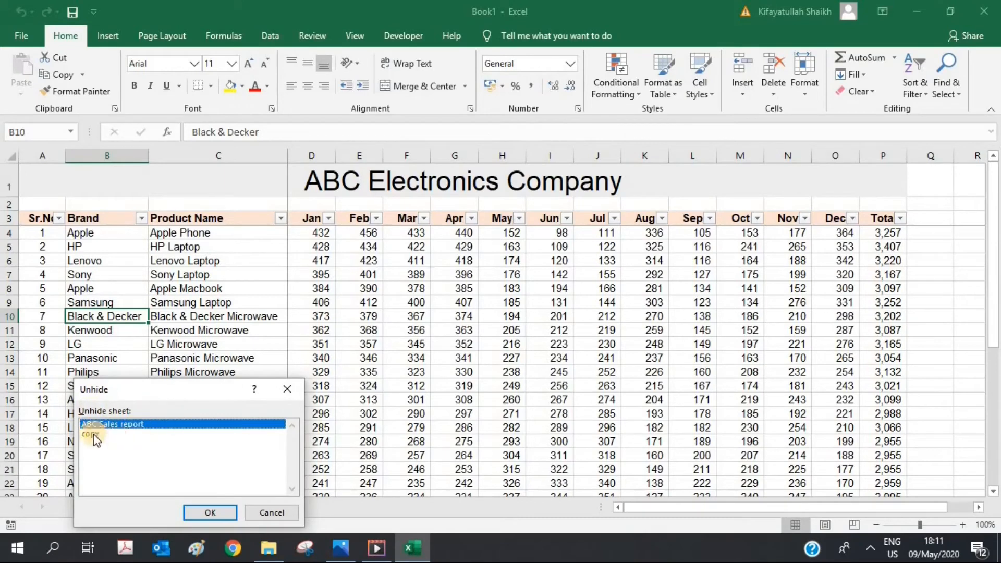
{"action": "left_click", "coordinate": [201, 512]}
{"action": "left_click", "coordinate": [271, 503]}
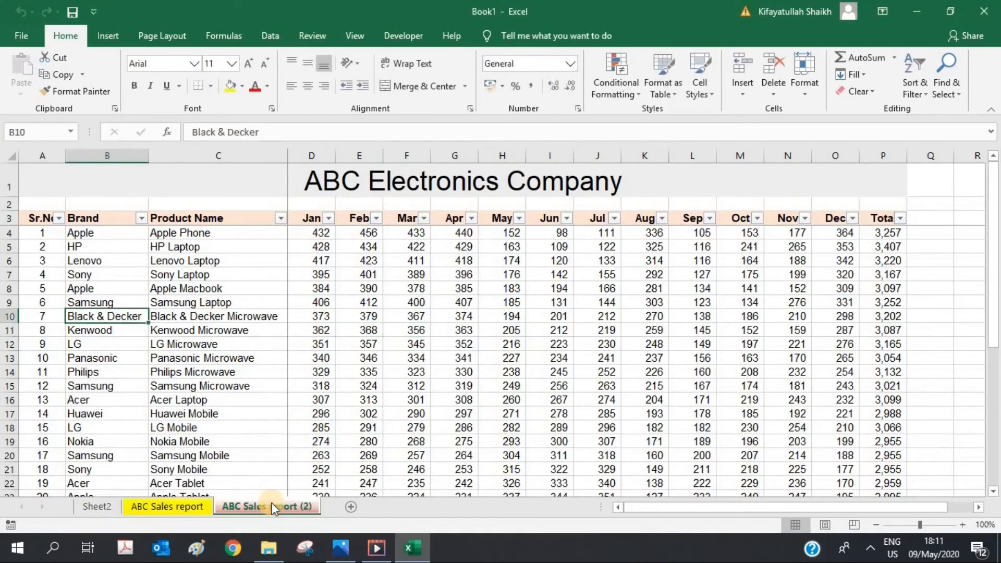
Step: Group all three sheets and colour their tabs blue
{"action": "right_click", "coordinate": [269, 504]}
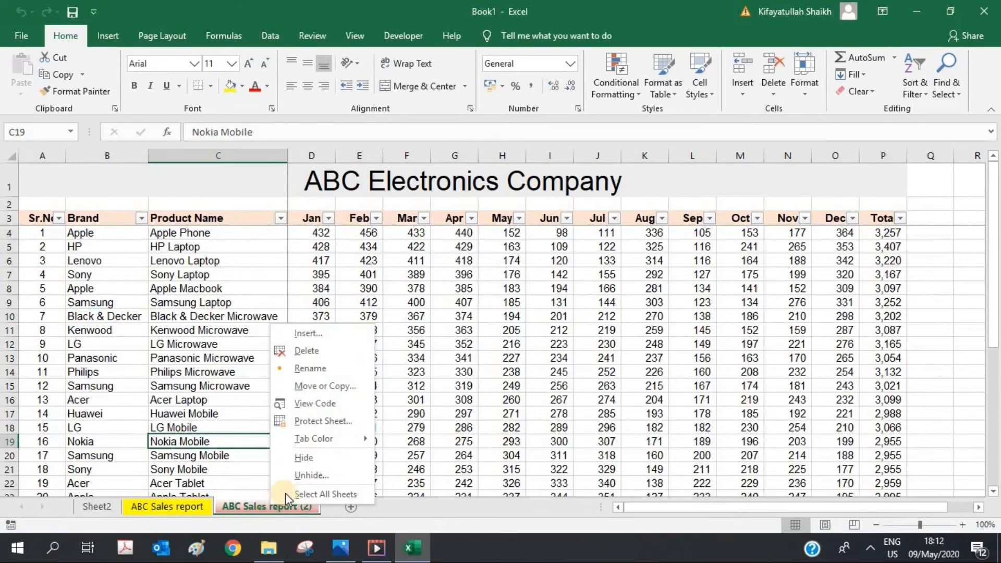
{"action": "left_click", "coordinate": [286, 494]}
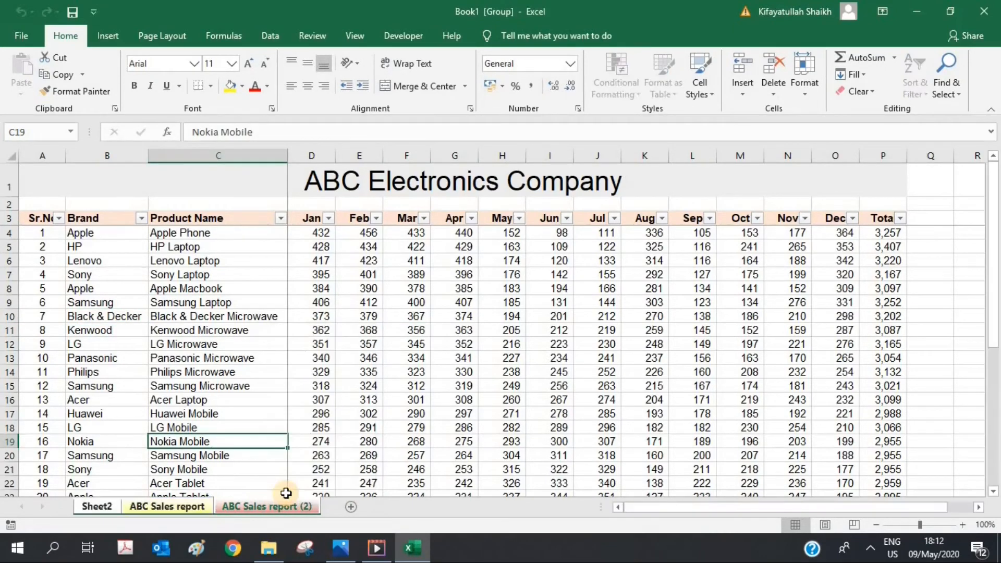
{"action": "right_click", "coordinate": [240, 501]}
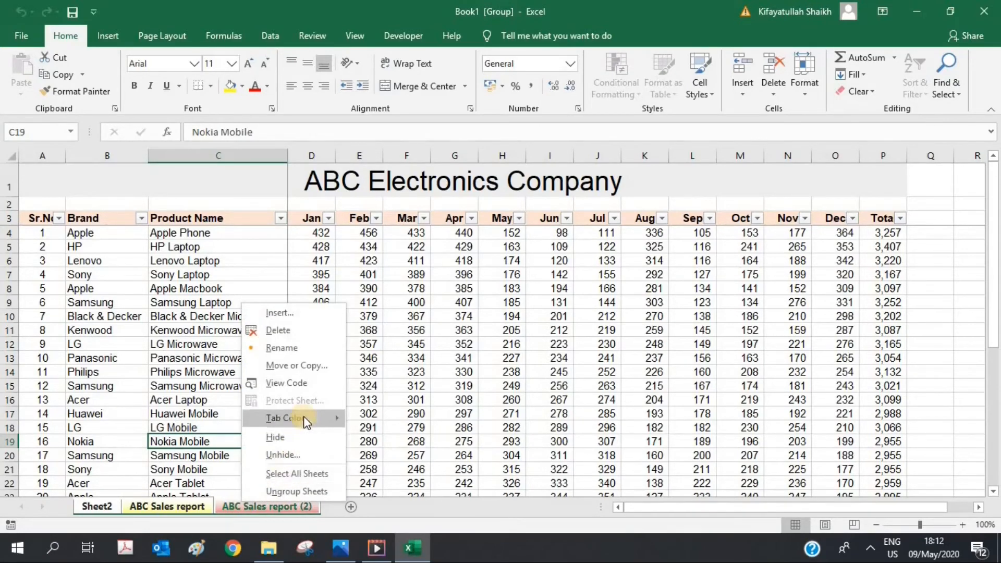
{"action": "mouse_move", "coordinate": [303, 416]}
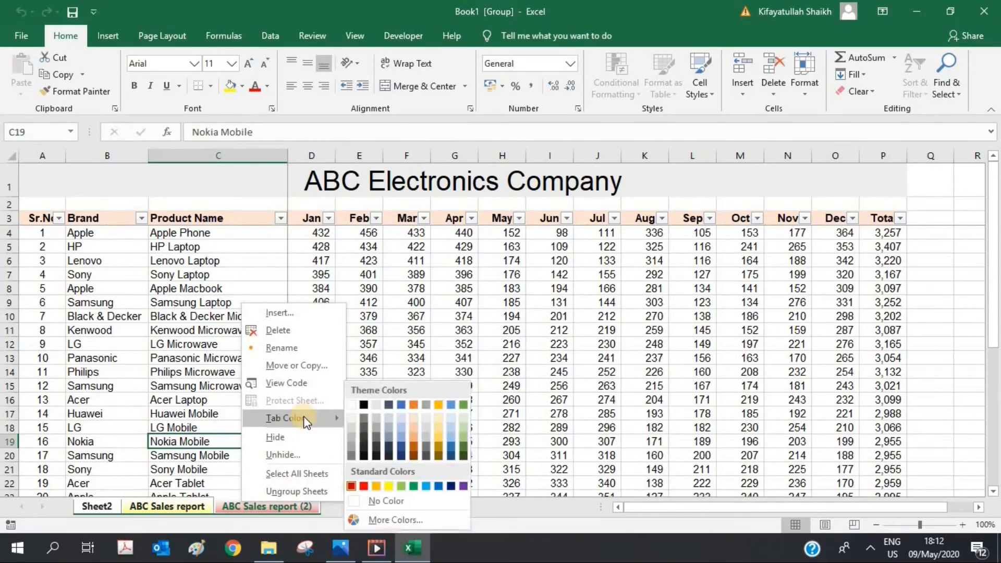
{"action": "left_click", "coordinate": [428, 487]}
Step: Ungroup the sheets and check ABC Sales report, Sheet2 and ABC Sales report (2)
{"action": "left_click", "coordinate": [153, 506]}
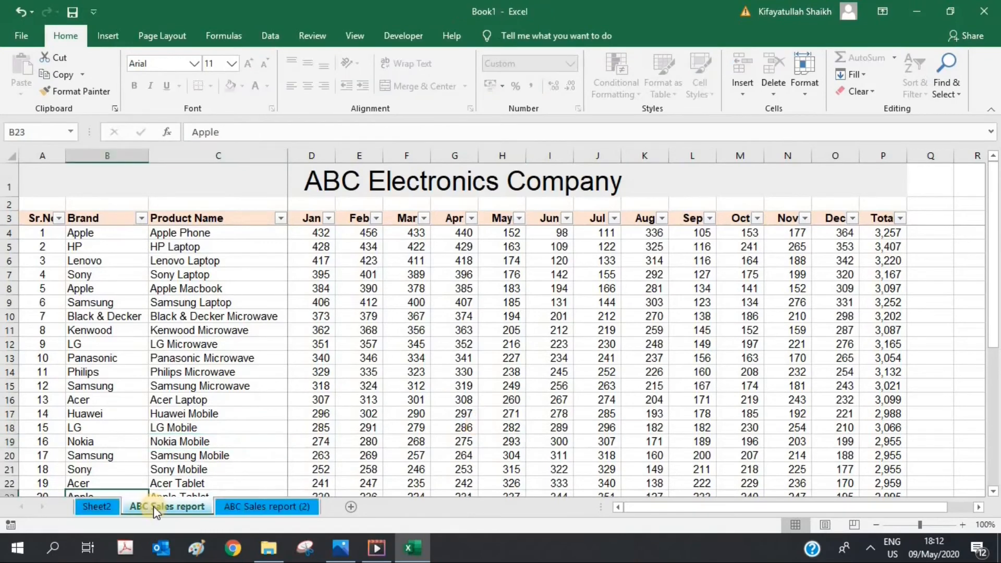
{"action": "left_click", "coordinate": [105, 506]}
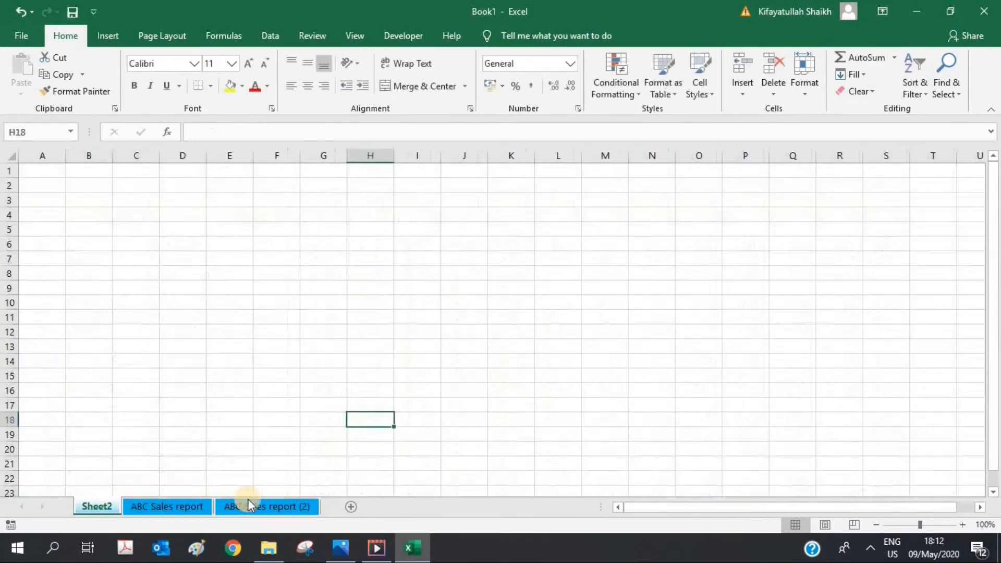
{"action": "left_click", "coordinate": [251, 501]}
{"action": "left_click", "coordinate": [170, 505]}
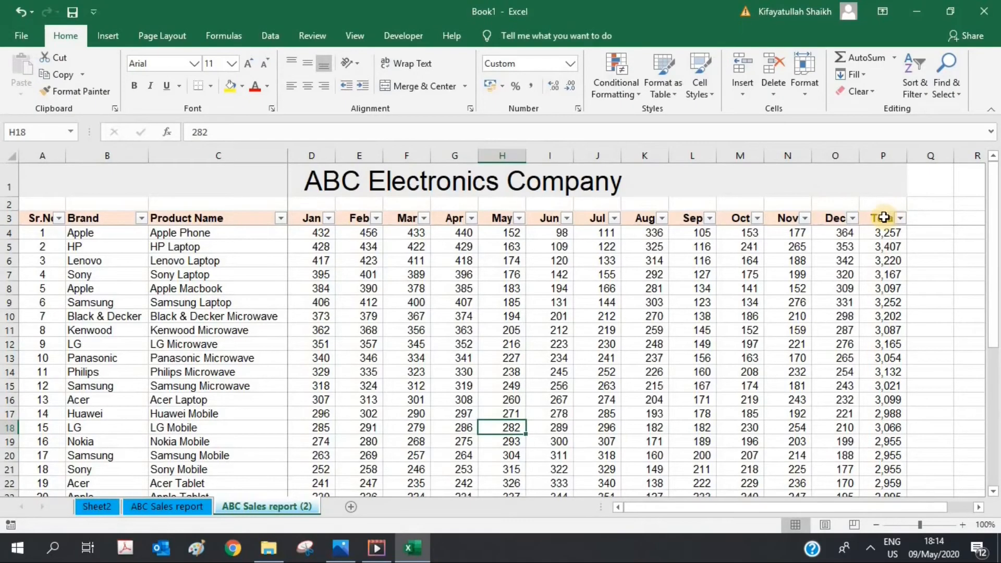
Step: Select the Total header cell P3 on the ABC Sales report (2) sheet
{"action": "left_click", "coordinate": [885, 218]}
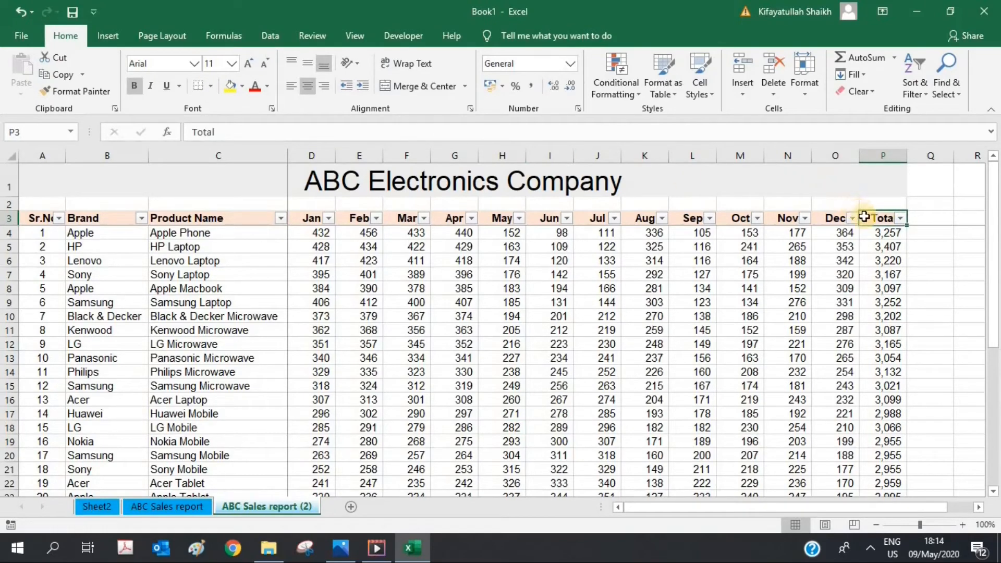
Step: Change the P3 heading to 'Grand Total' and check the sum formula in P10
{"action": "double_click", "coordinate": [865, 217]}
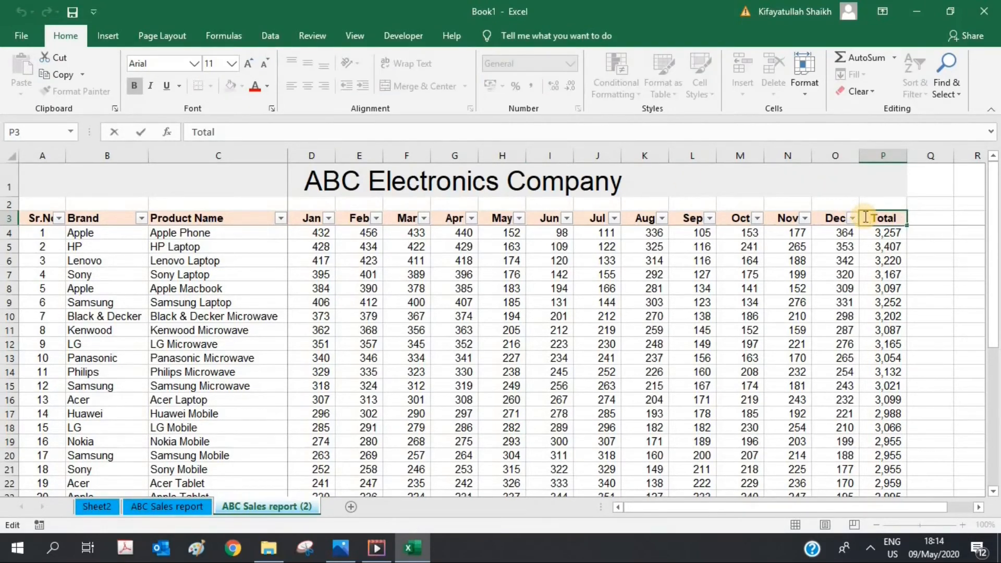
{"action": "type", "text": "Grand\\"}
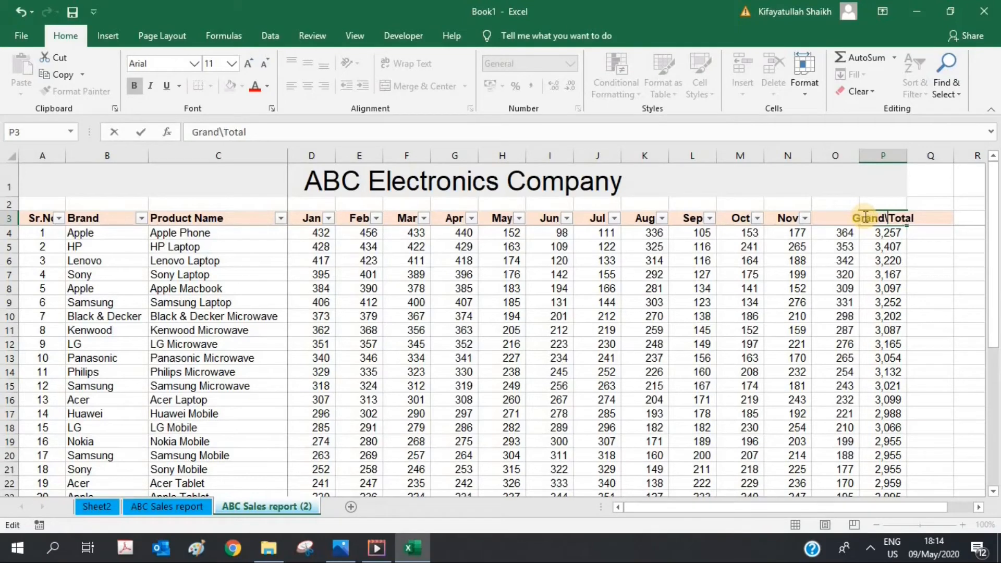
{"action": "key", "text": "BackSpace"}
{"action": "key", "text": "Return"}
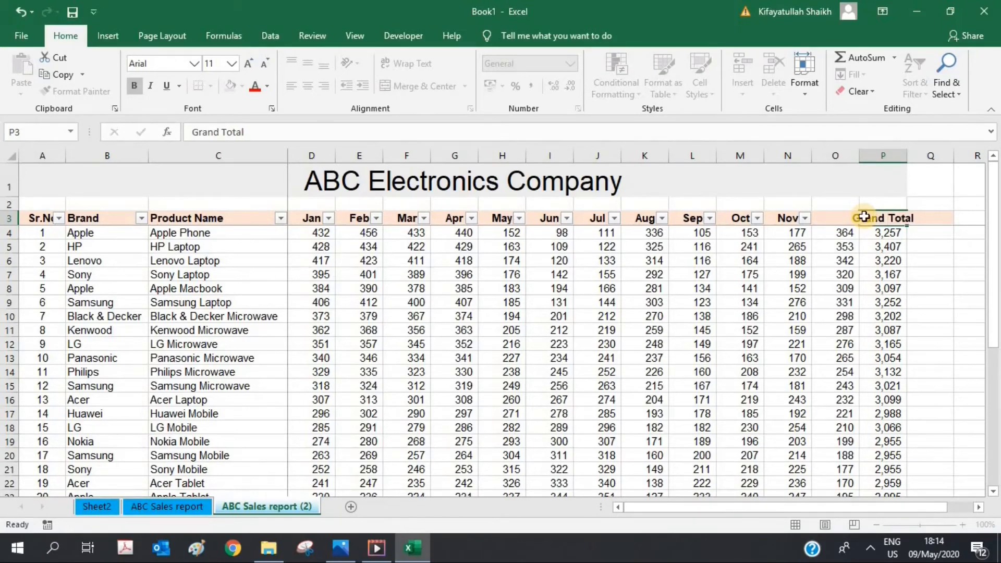
{"action": "left_click", "coordinate": [886, 315]}
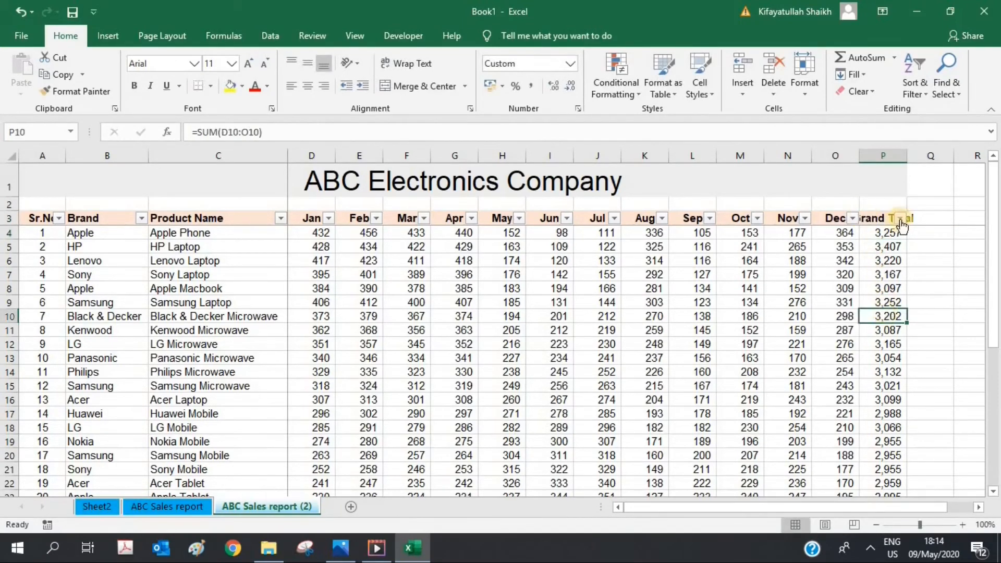
Step: Widen column P to fit Grand Total, then narrow it back to a smaller width
{"action": "left_click", "coordinate": [897, 156]}
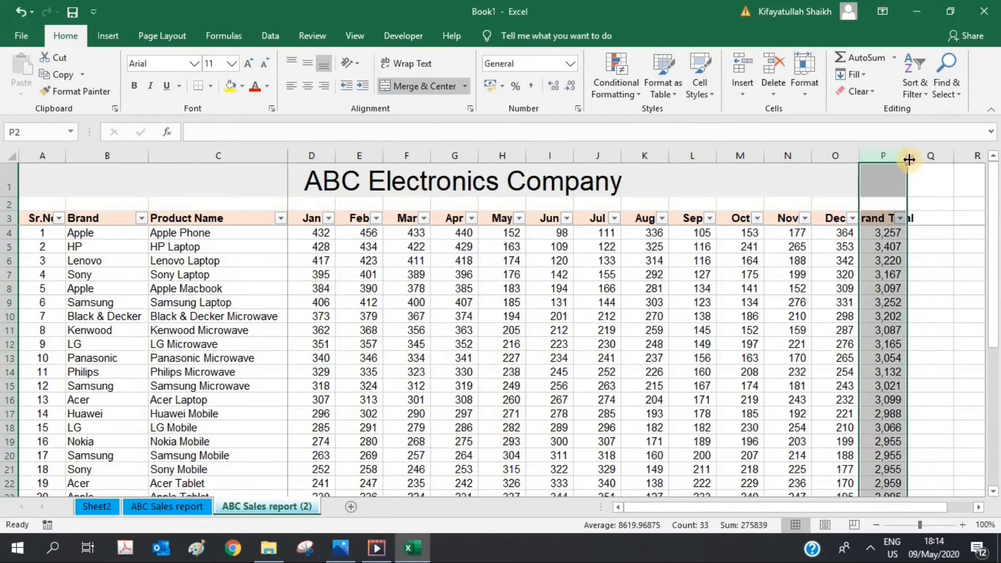
{"action": "double_click", "coordinate": [908, 157]}
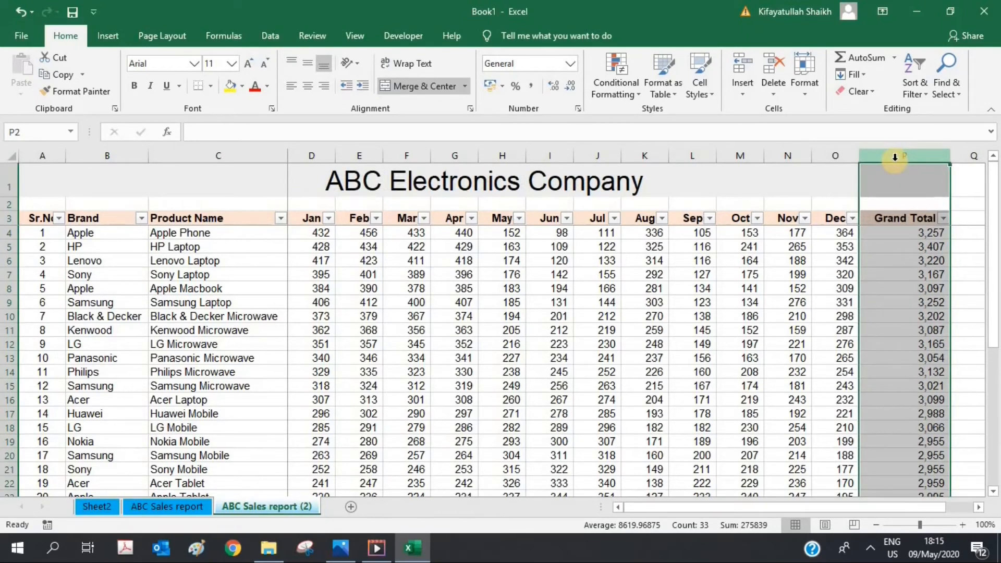
{"action": "left_click", "coordinate": [837, 156]}
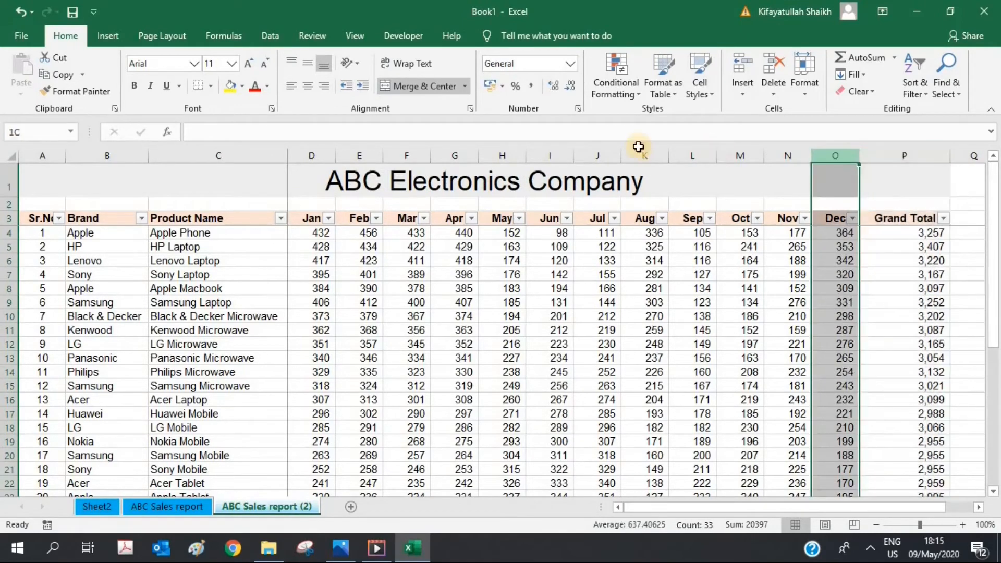
{"action": "left_click_drag", "start_coordinate": [638, 147], "coordinate": [335, 167]}
{"action": "left_click", "coordinate": [431, 331]}
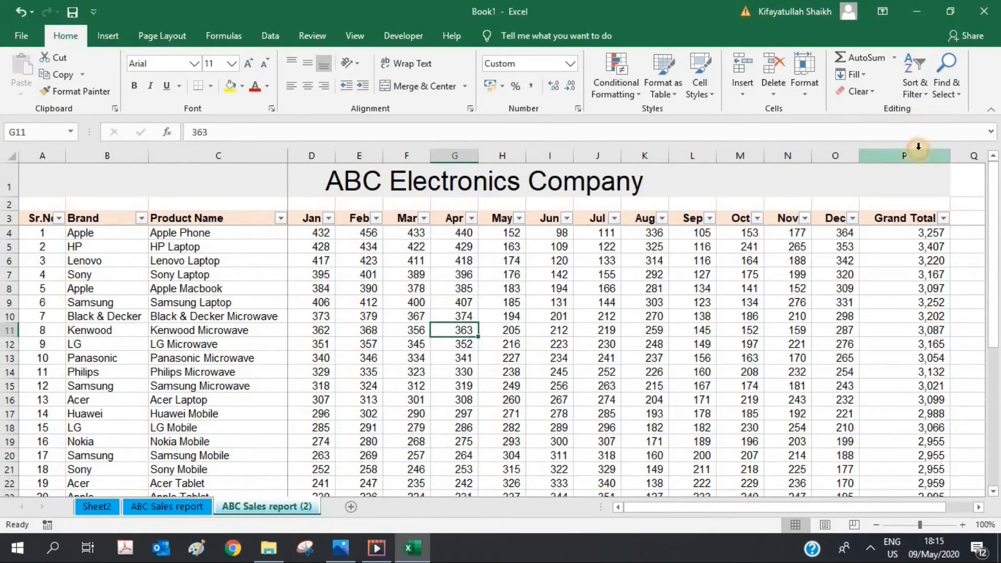
{"action": "left_click", "coordinate": [918, 151]}
{"action": "left_click_drag", "start_coordinate": [950, 156], "coordinate": [905, 155]}
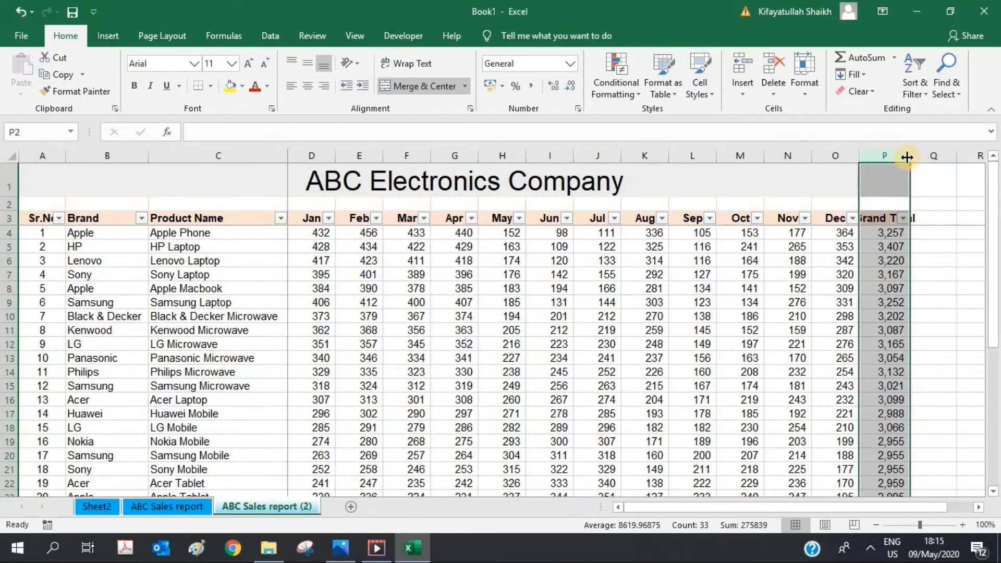
Step: Wrap Grand Total in P3 onto two lines and middle-align the row 3 headings
{"action": "left_click", "coordinate": [880, 219]}
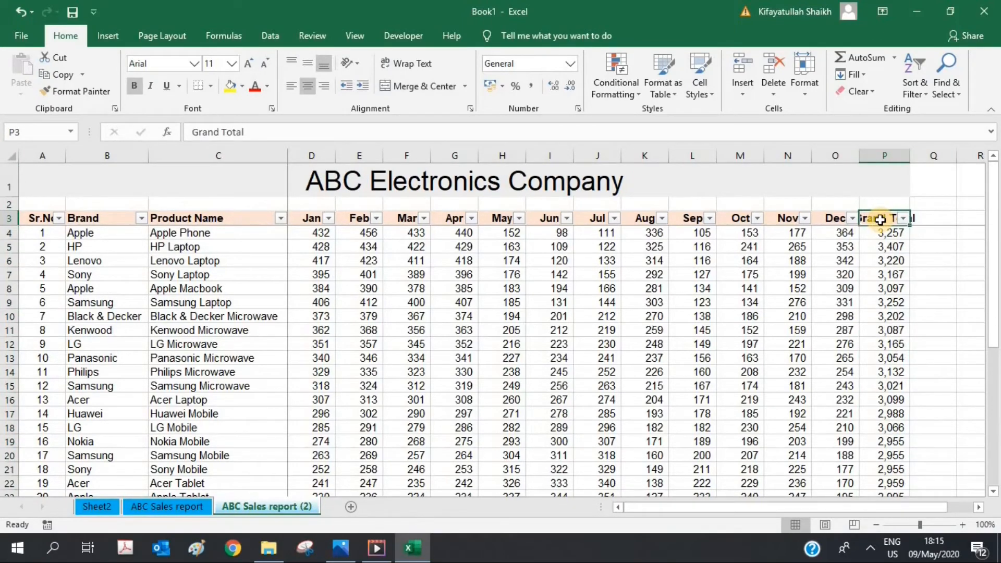
{"action": "left_click", "coordinate": [403, 63]}
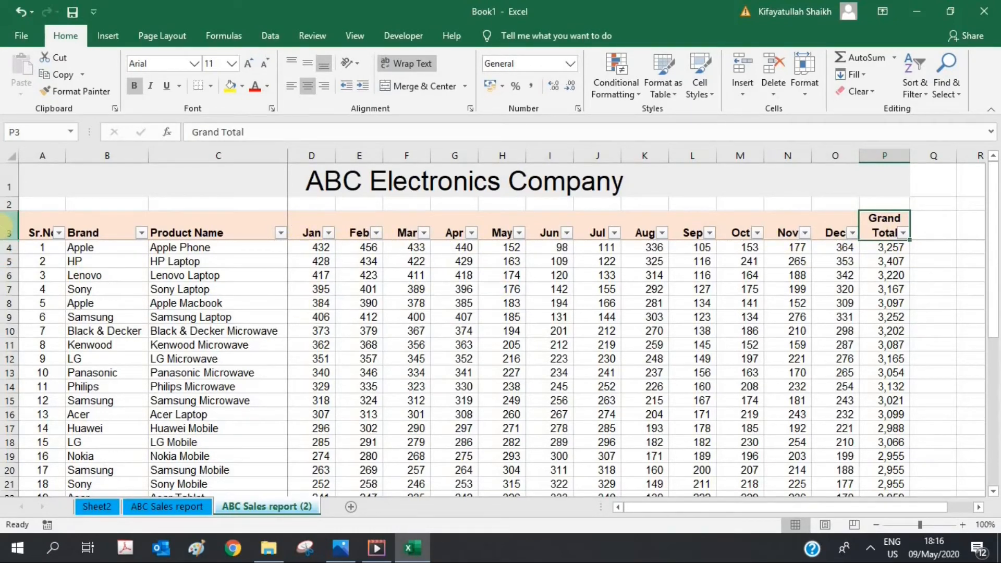
{"action": "left_click", "coordinate": [8, 224]}
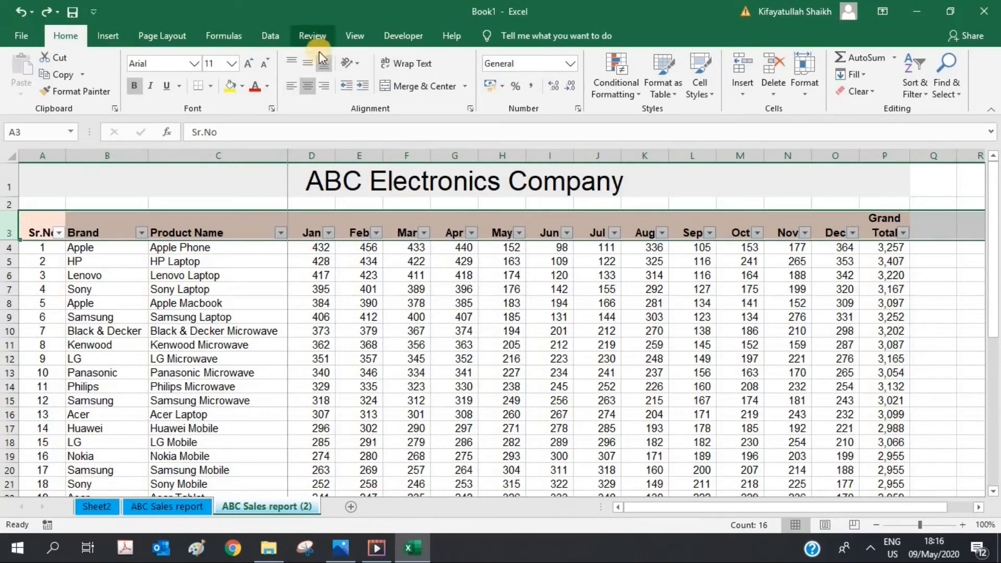
{"action": "left_click", "coordinate": [308, 61]}
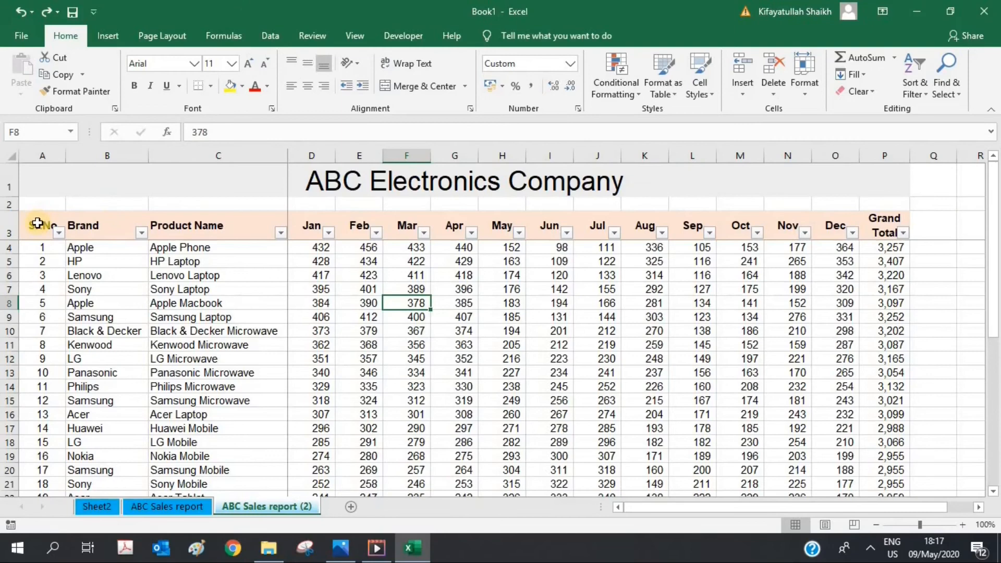
Step: Apply All Borders to the table range A3:P36
{"action": "left_click", "coordinate": [37, 223]}
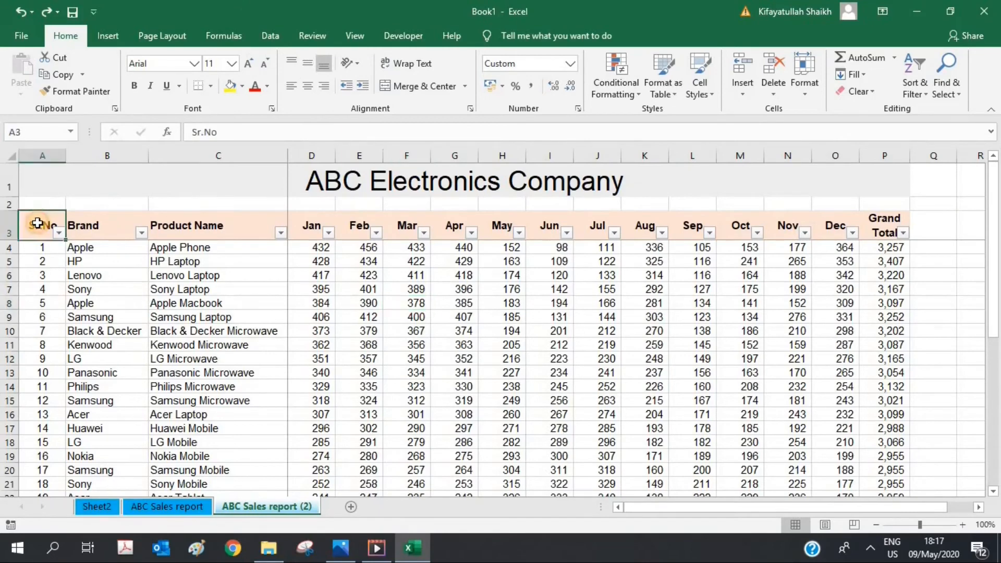
{"action": "key", "text": "ctrl+shift+Down"}
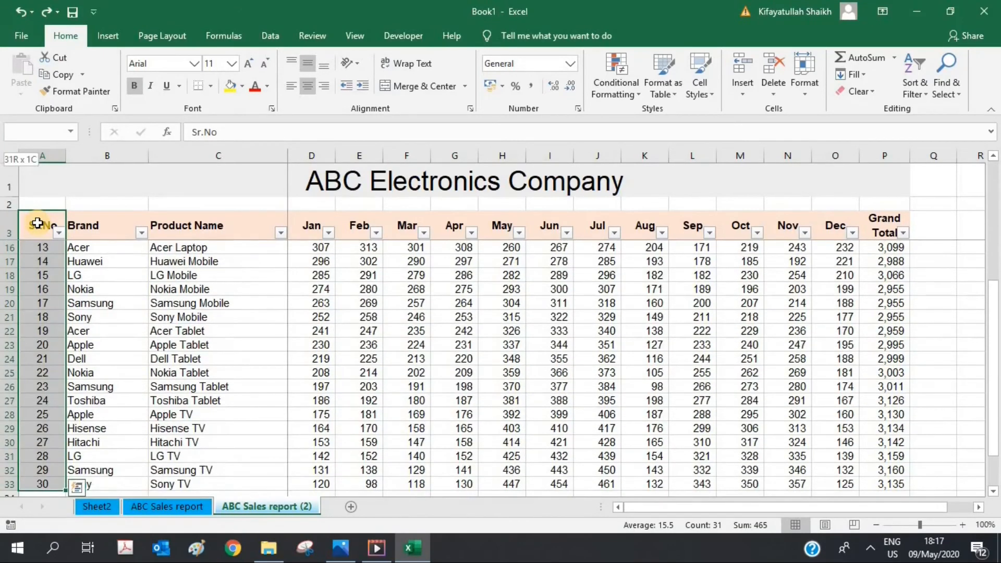
{"action": "key", "text": "shift+Down"}
{"action": "key", "text": "shift+Down"}
{"action": "key", "text": "shift+Down"}
{"action": "key", "text": "ctrl+shift+Right"}
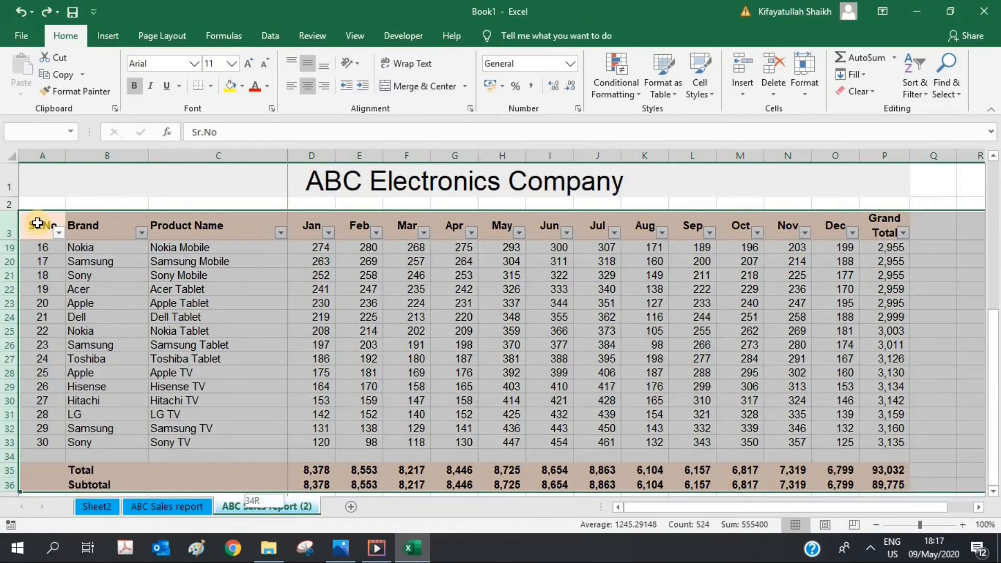
{"action": "key", "text": "ctrl+shift+Left"}
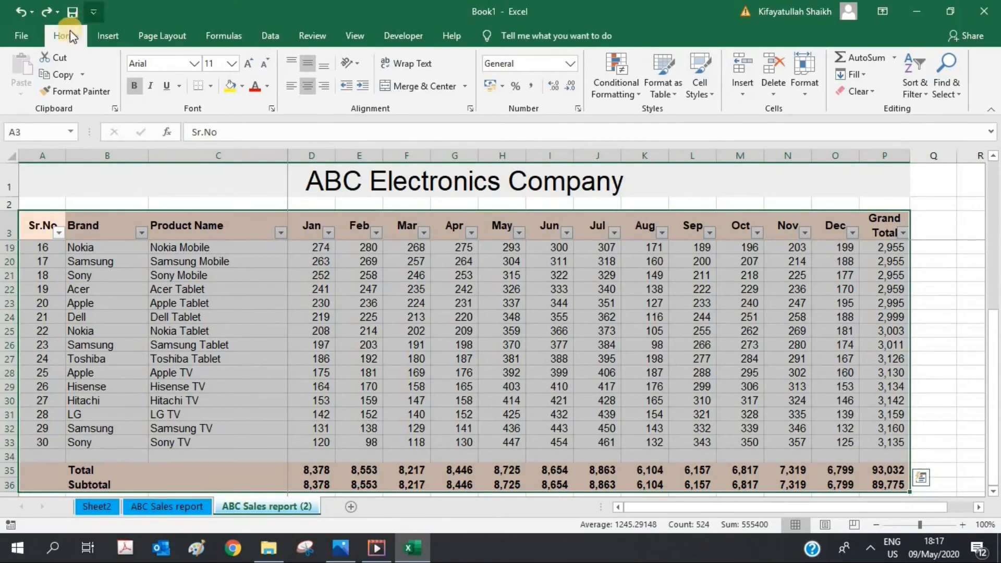
{"action": "left_click", "coordinate": [210, 86]}
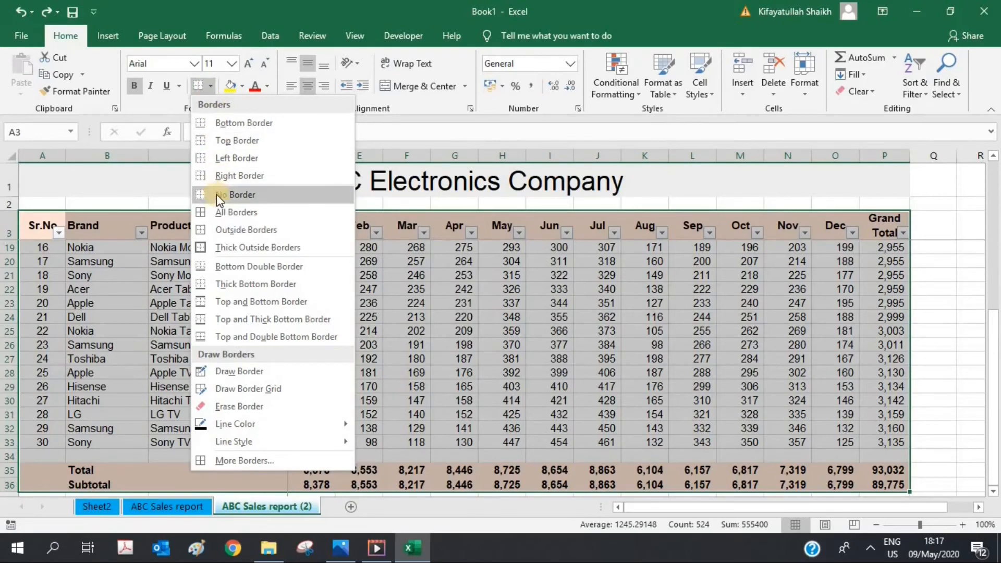
{"action": "left_click", "coordinate": [222, 214]}
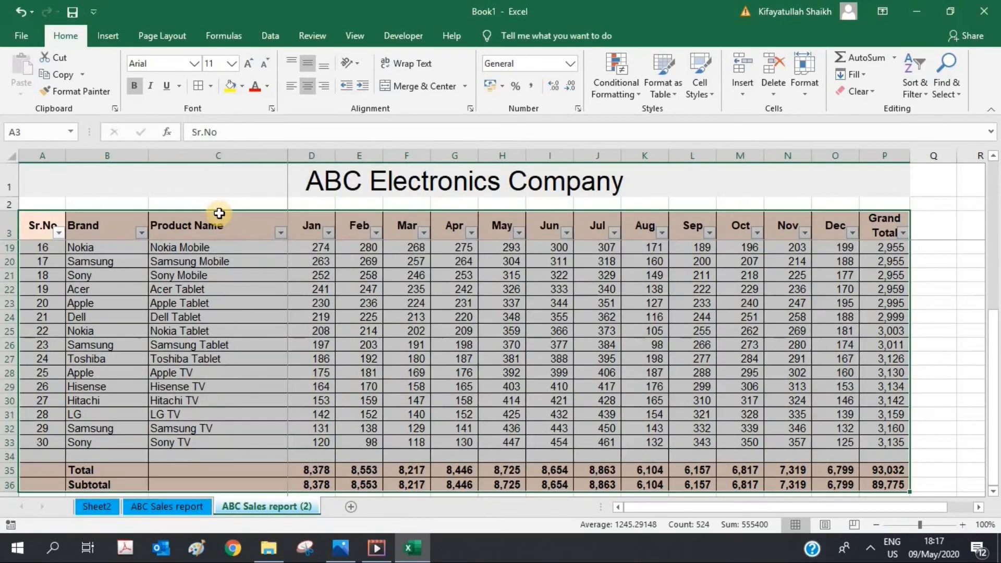
{"action": "left_click", "coordinate": [243, 336]}
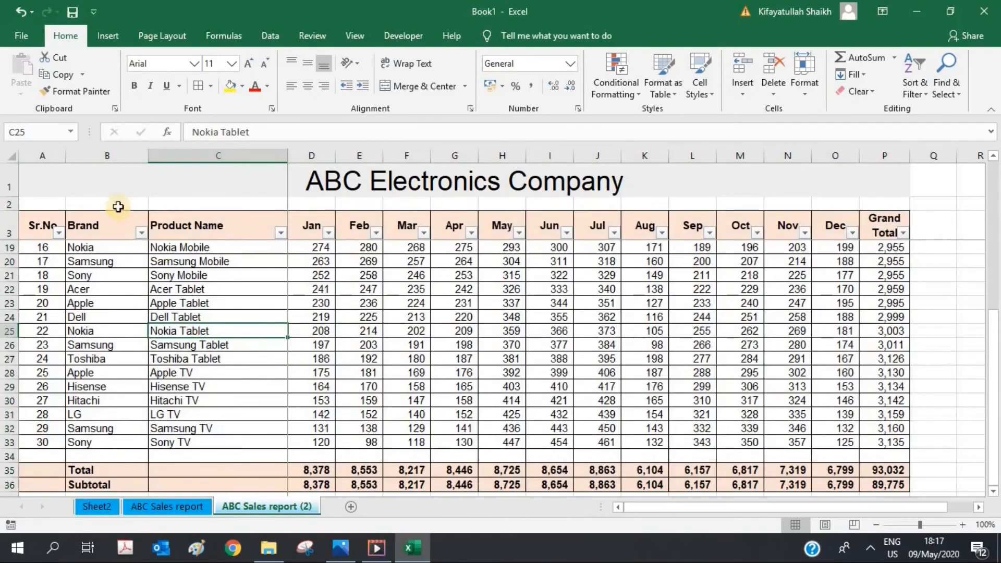
Step: Apply All Borders to the merged title cell A1
{"action": "left_click", "coordinate": [101, 180]}
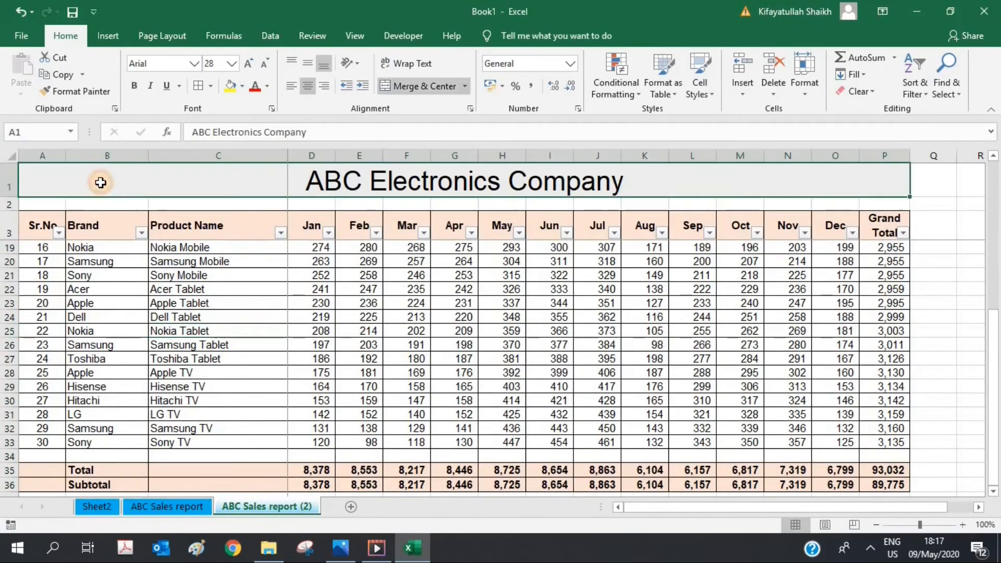
{"action": "left_click", "coordinate": [211, 88]}
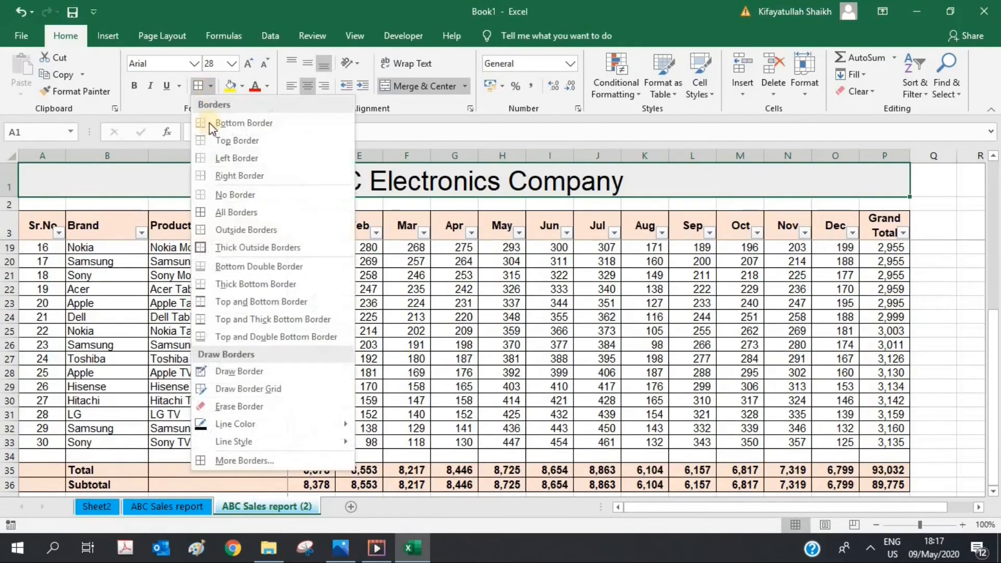
{"action": "left_click", "coordinate": [227, 212]}
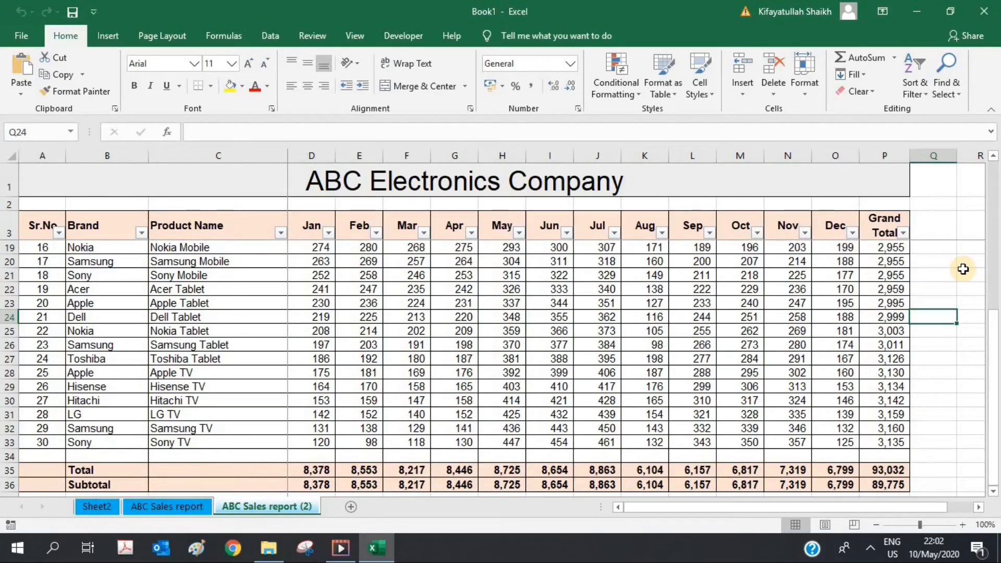
Step: Hide the gridlines on the ABC Sales report (2) sheet
{"action": "left_click", "coordinate": [939, 160]}
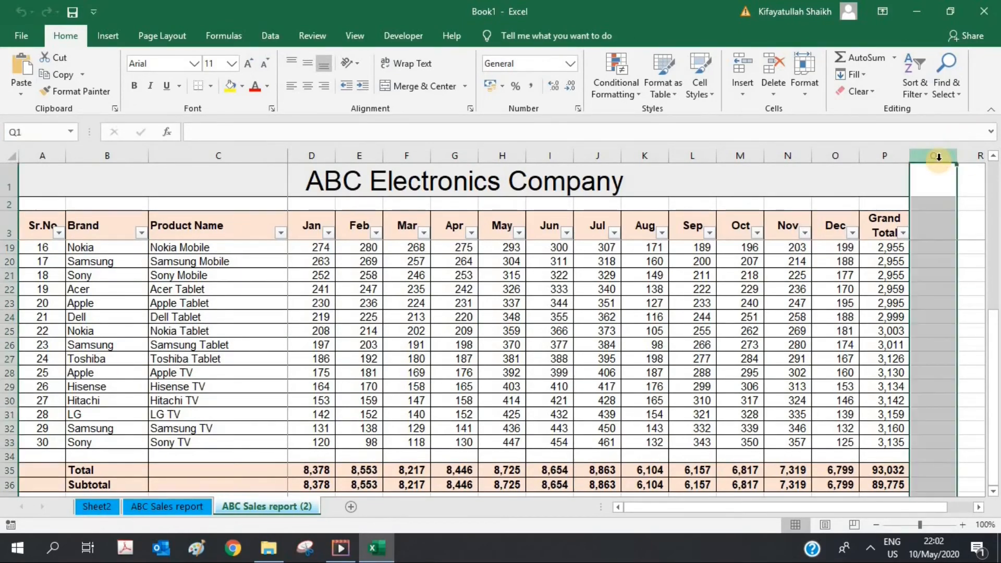
{"action": "left_click", "coordinate": [353, 36]}
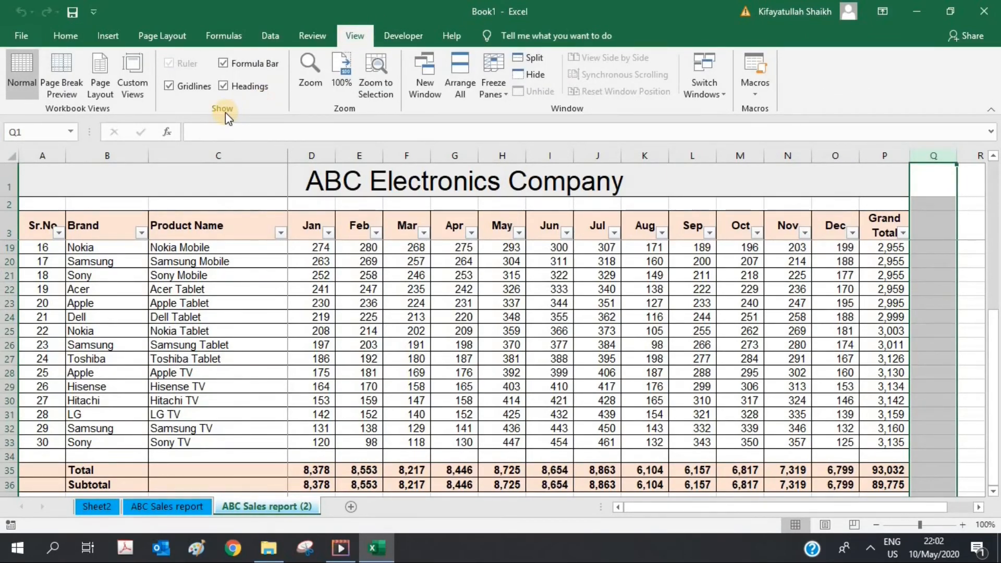
{"action": "left_click", "coordinate": [170, 86]}
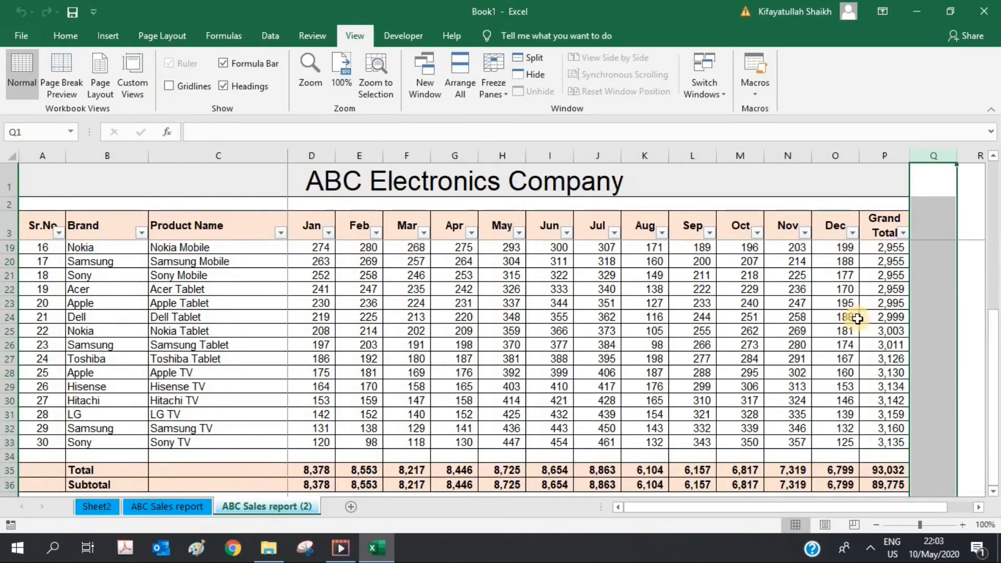
{"action": "left_click", "coordinate": [979, 506]}
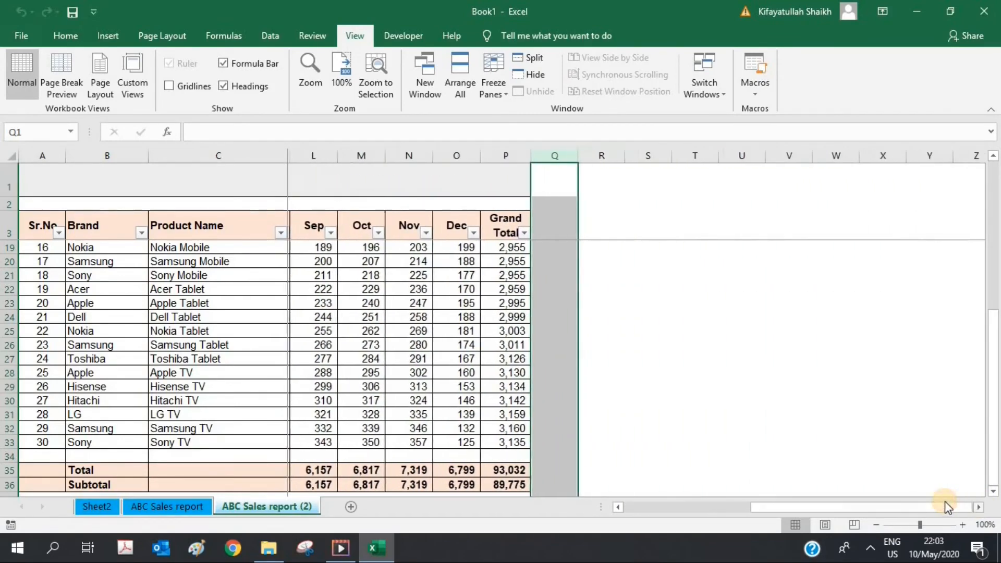
{"action": "left_click_drag", "start_coordinate": [928, 509], "coordinate": [714, 521]}
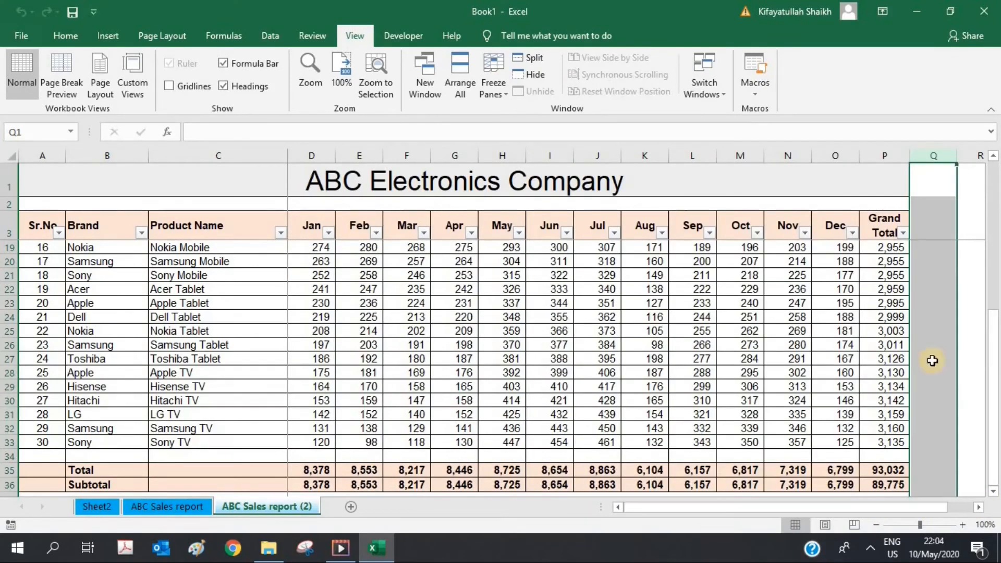
{"action": "left_click_drag", "start_coordinate": [992, 376], "coordinate": [993, 208]}
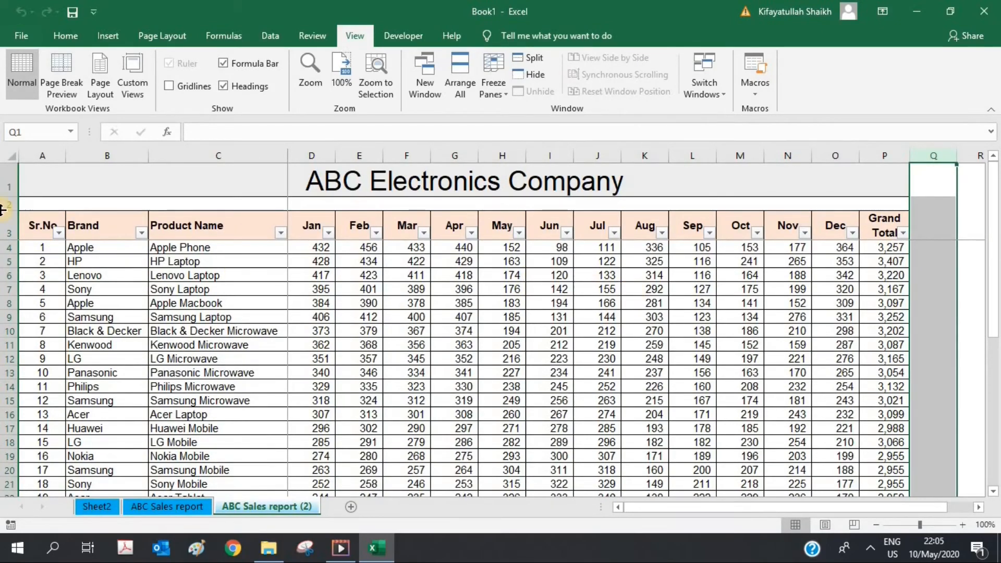
Step: Toggle gridlines off and on for ABC Sales report, then restore them on ABC Sales report (2)
{"action": "left_click", "coordinate": [161, 505]}
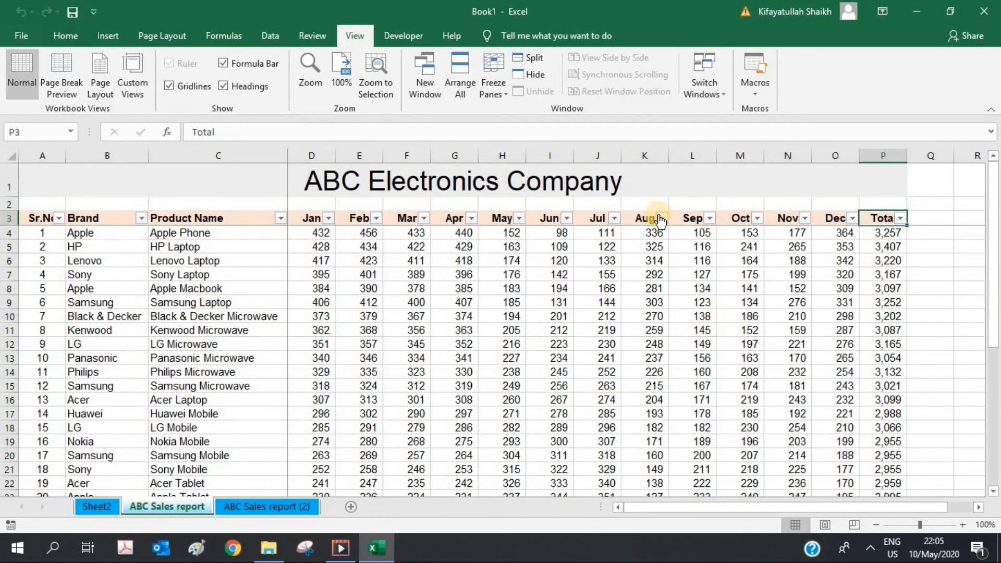
{"action": "left_click", "coordinate": [168, 86]}
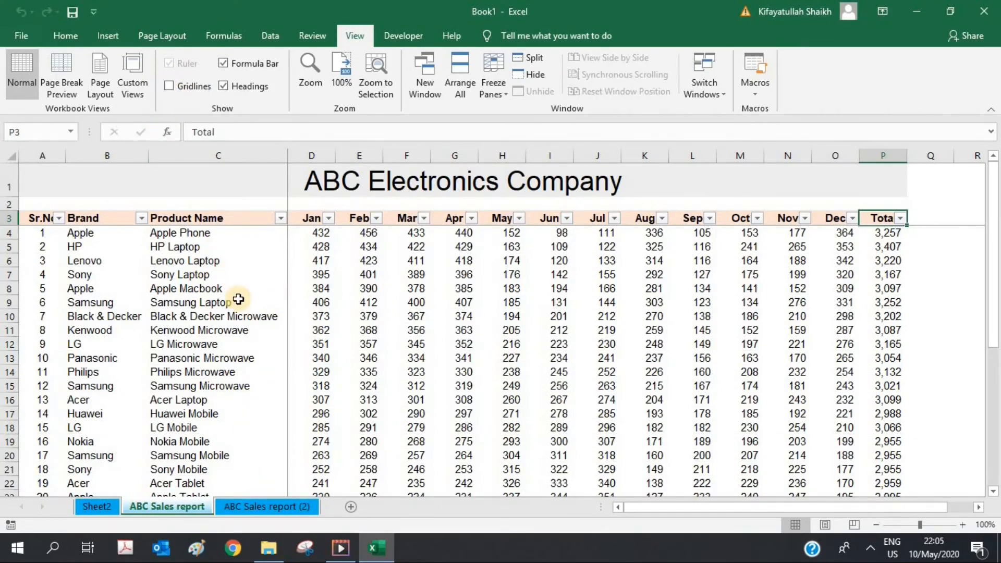
{"action": "left_click", "coordinate": [168, 87]}
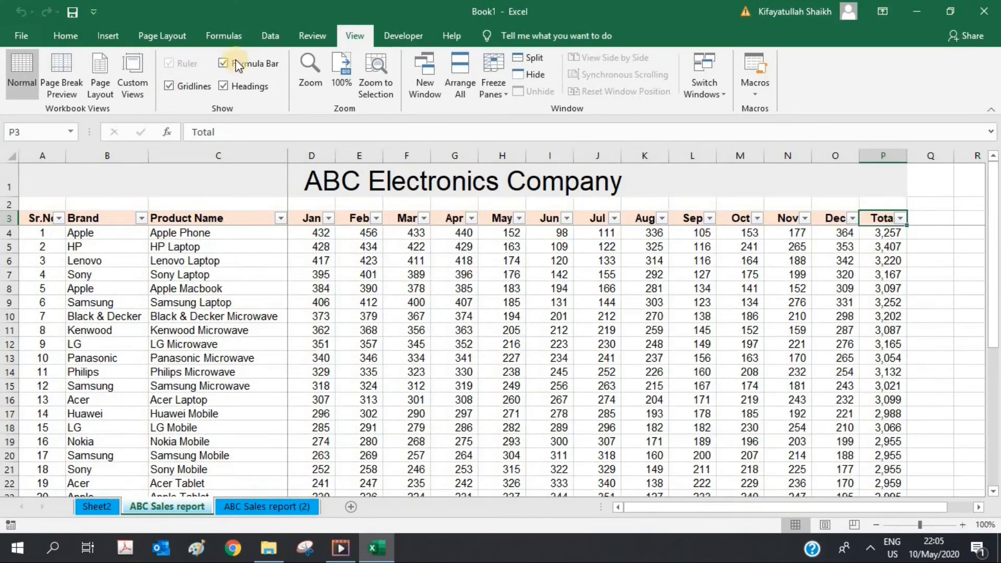
{"action": "left_click", "coordinate": [248, 506]}
{"action": "left_click", "coordinate": [169, 87]}
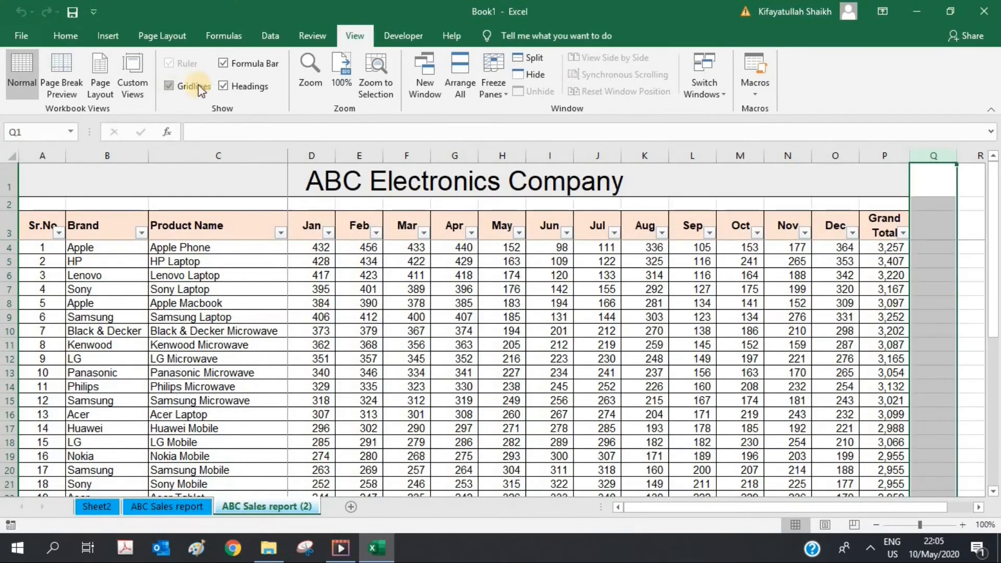
Step: Hide and then show again the formula bar and the row and column headings
{"action": "left_click", "coordinate": [223, 63]}
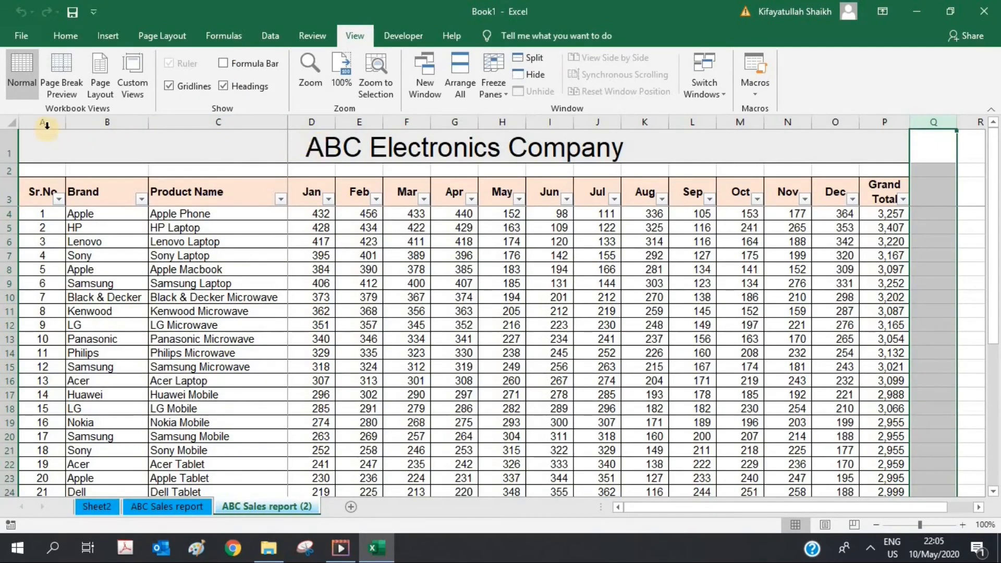
{"action": "left_click", "coordinate": [222, 86]}
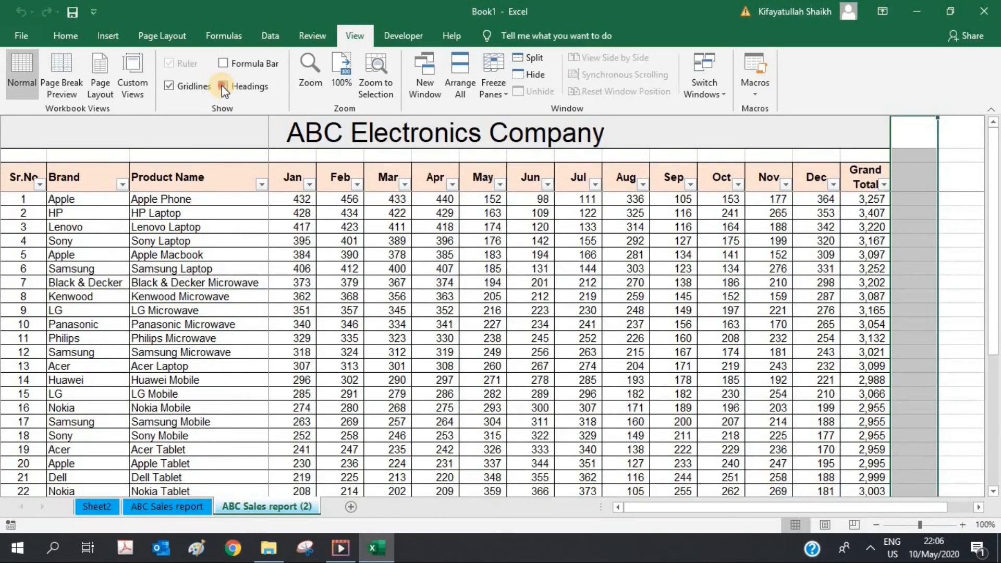
{"action": "left_click", "coordinate": [222, 86]}
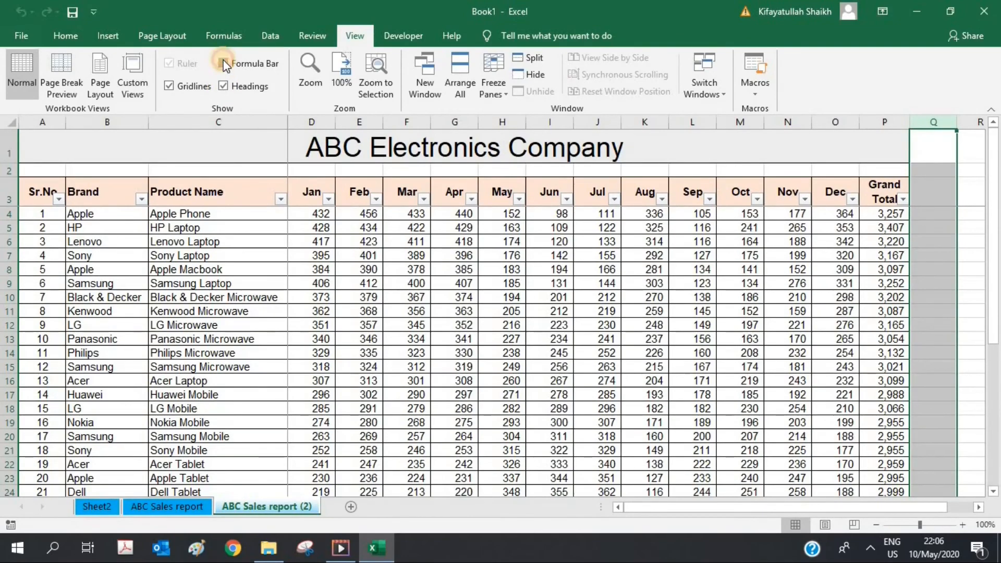
{"action": "left_click", "coordinate": [223, 64]}
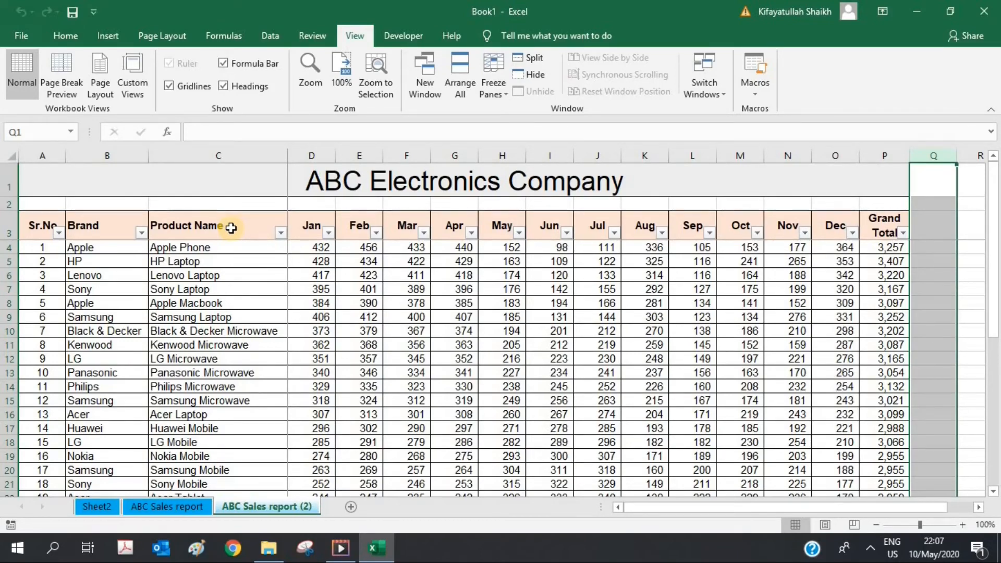
{"action": "left_click", "coordinate": [231, 228]}
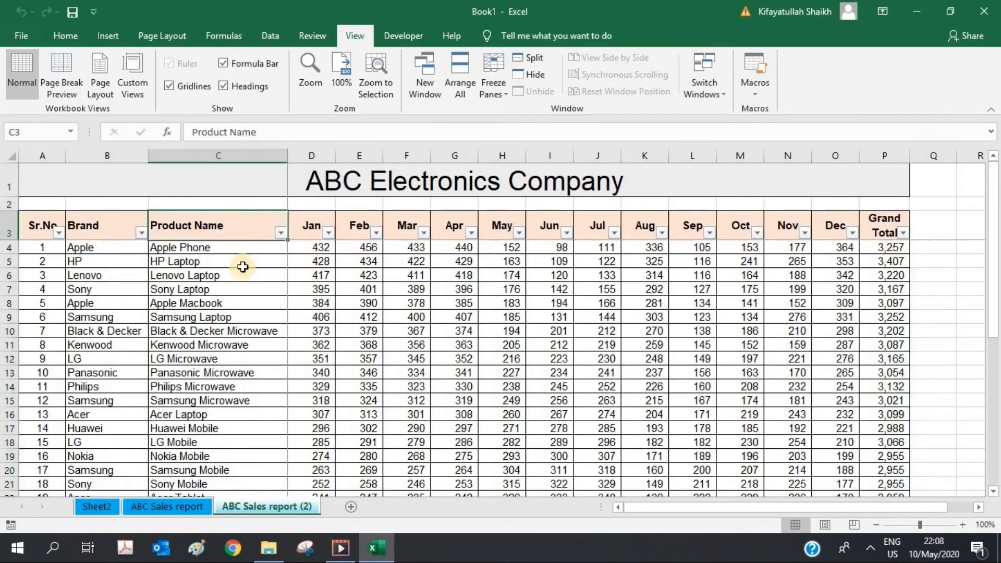
{"action": "left_click", "coordinate": [253, 303]}
{"action": "right_click", "coordinate": [252, 305]}
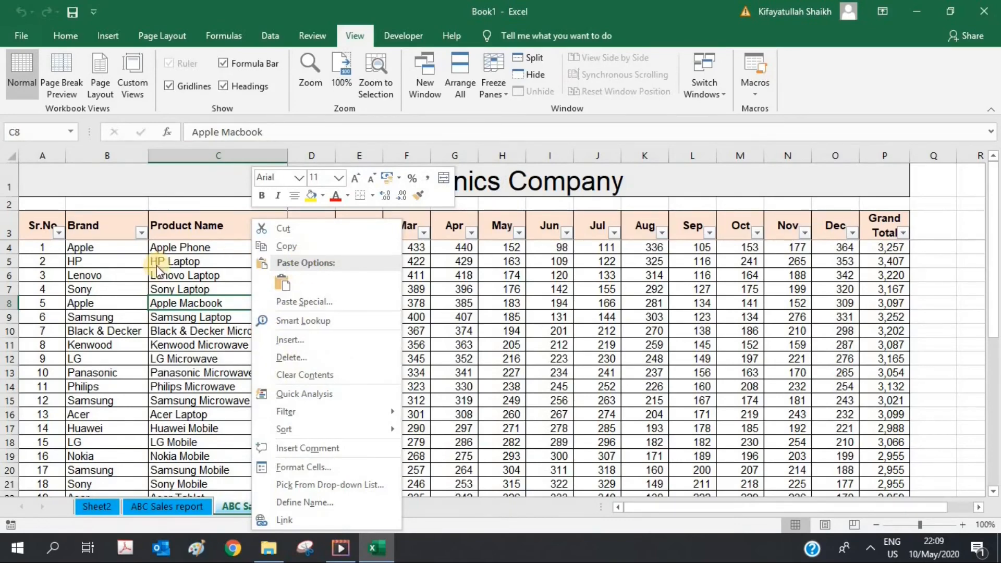
{"action": "left_click", "coordinate": [247, 288]}
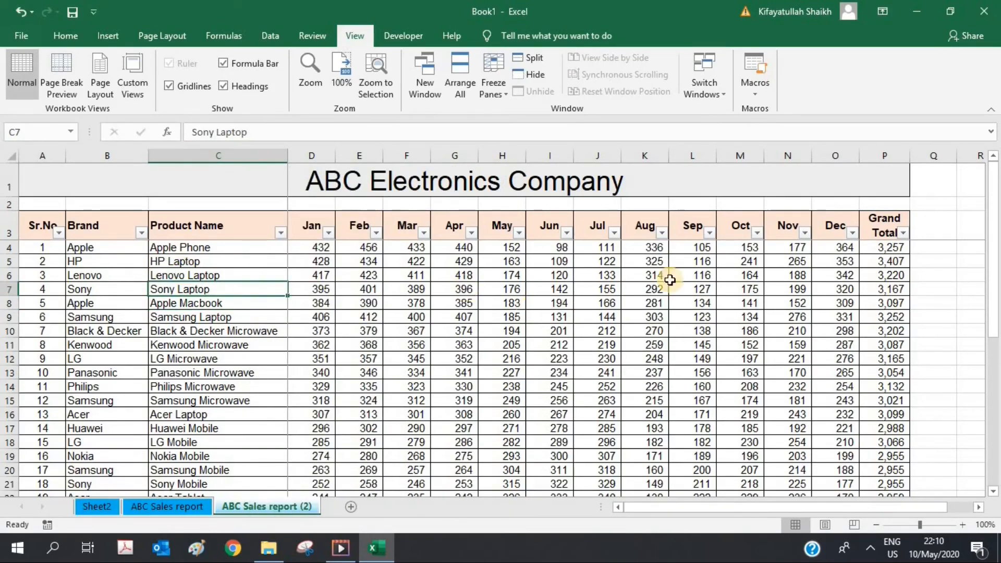
{"action": "left_click_drag", "start_coordinate": [995, 302], "coordinate": [995, 441]}
{"action": "left_click", "coordinate": [9, 330]}
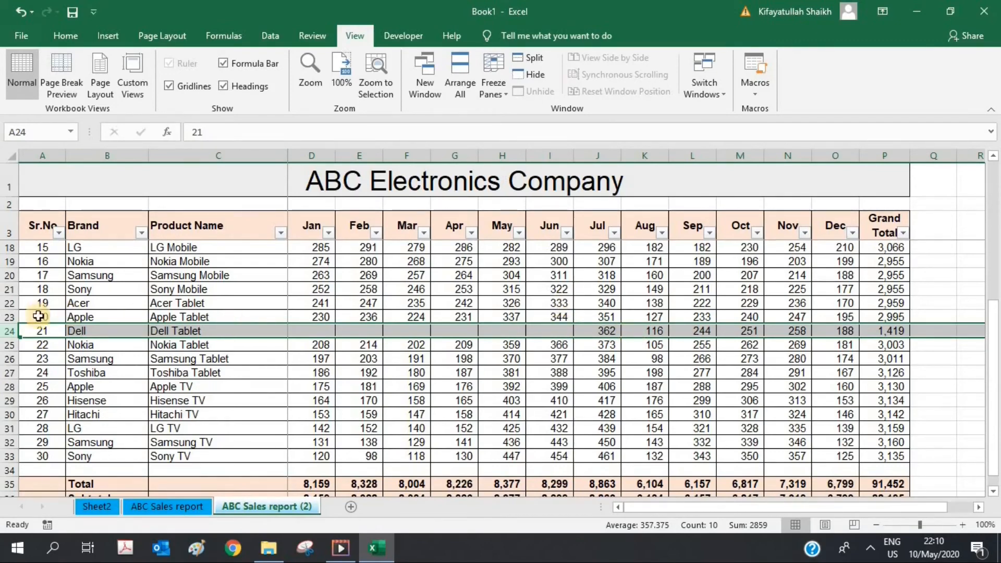
{"action": "left_click", "coordinate": [216, 329]}
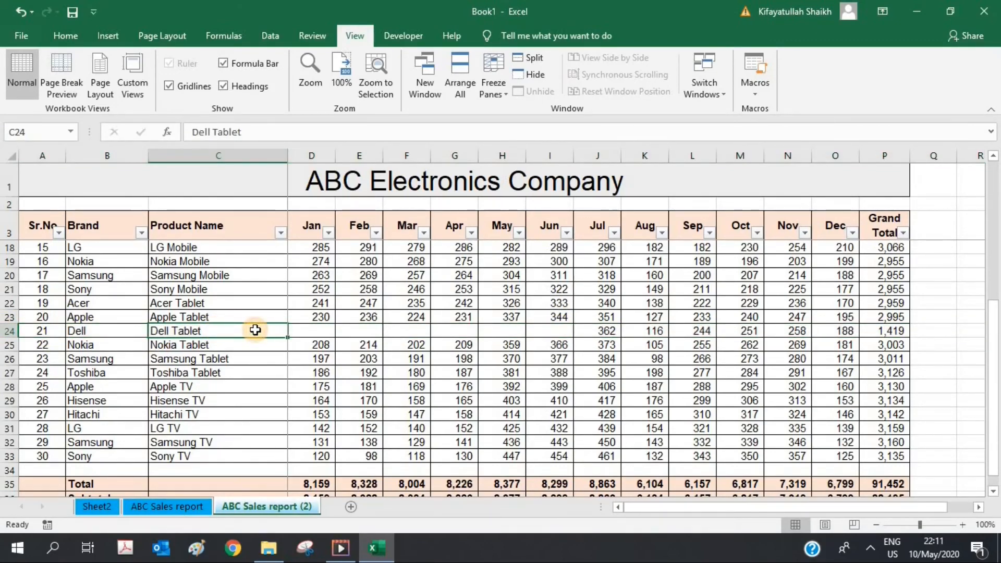
Step: Add a comment 'Item wa launched in July' to Dell Tablet cell C24 and shorten its box
{"action": "right_click", "coordinate": [255, 329]}
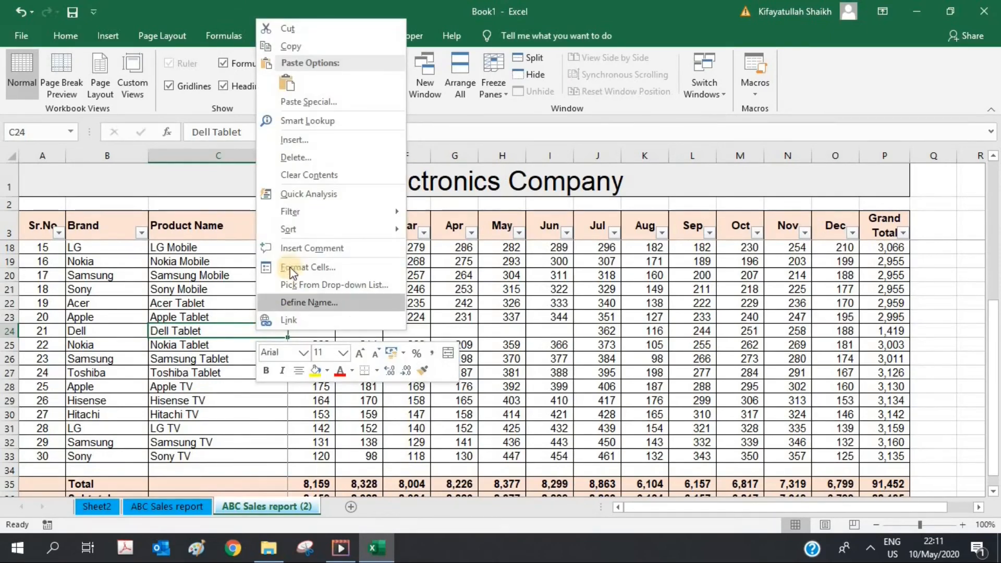
{"action": "left_click", "coordinate": [302, 249]}
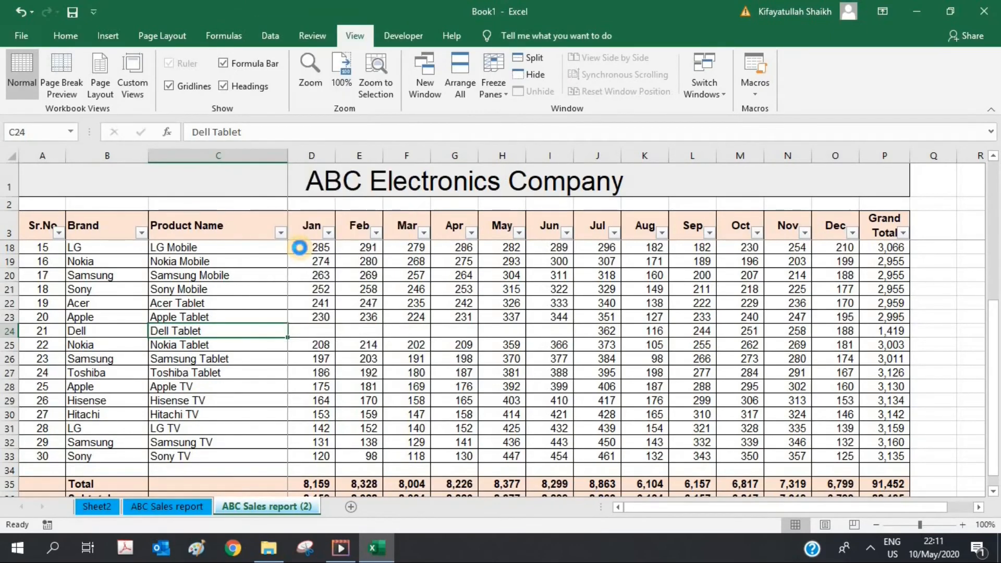
{"action": "key", "text": "ctrl+a"}
{"action": "key", "text": "BackSpace"}
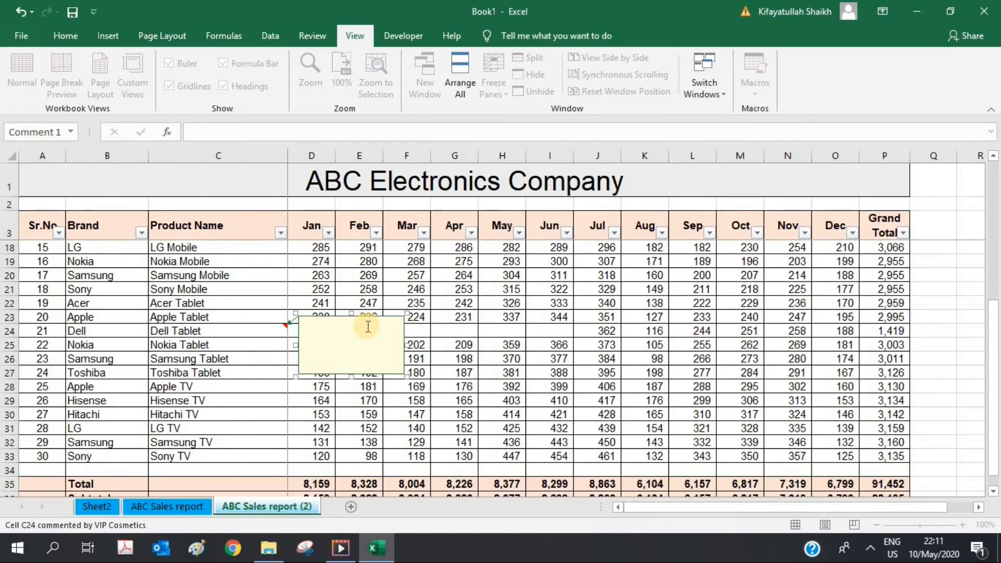
{"action": "type", "text": "Item wa laun"}
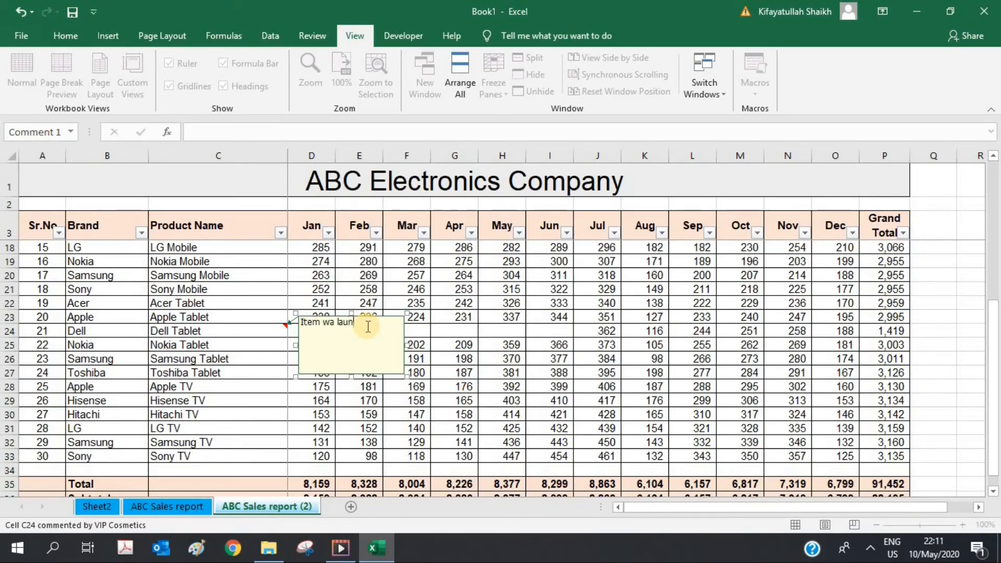
{"action": "type", "text": "ched in July"}
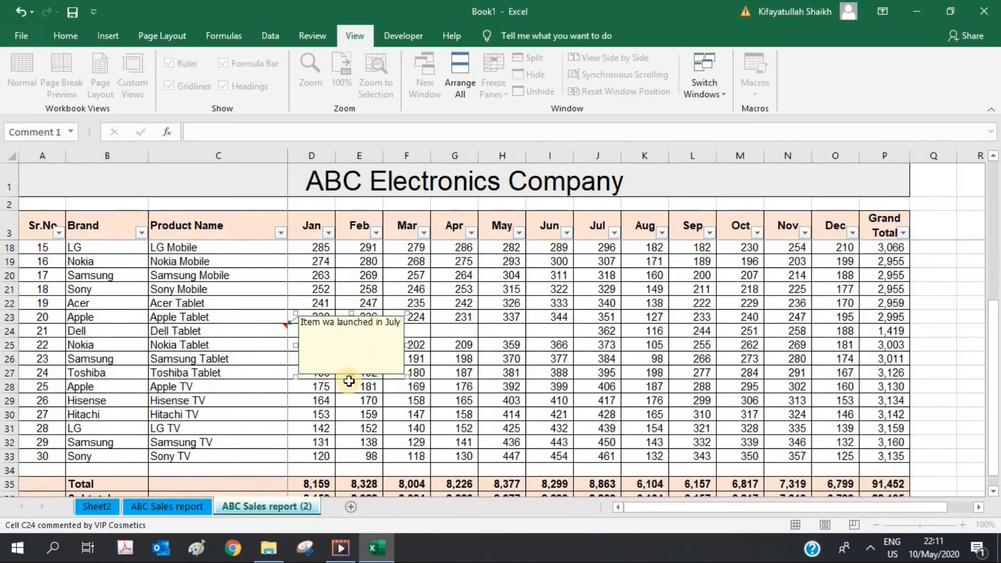
{"action": "left_click_drag", "start_coordinate": [359, 373], "coordinate": [358, 338]}
{"action": "left_click", "coordinate": [296, 252]}
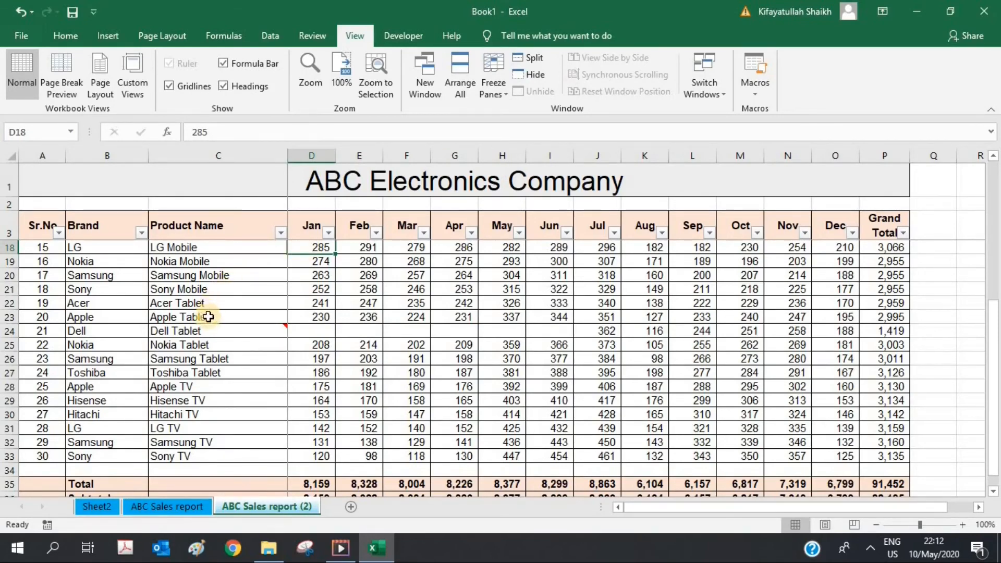
{"action": "mouse_move", "coordinate": [216, 331]}
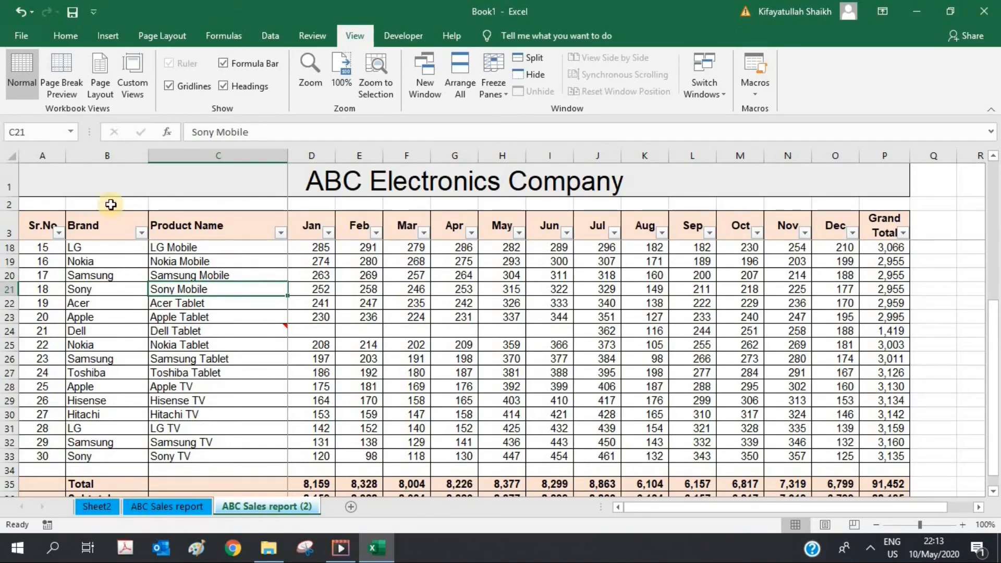
{"action": "left_click_drag", "start_coordinate": [49, 151], "coordinate": [929, 156]}
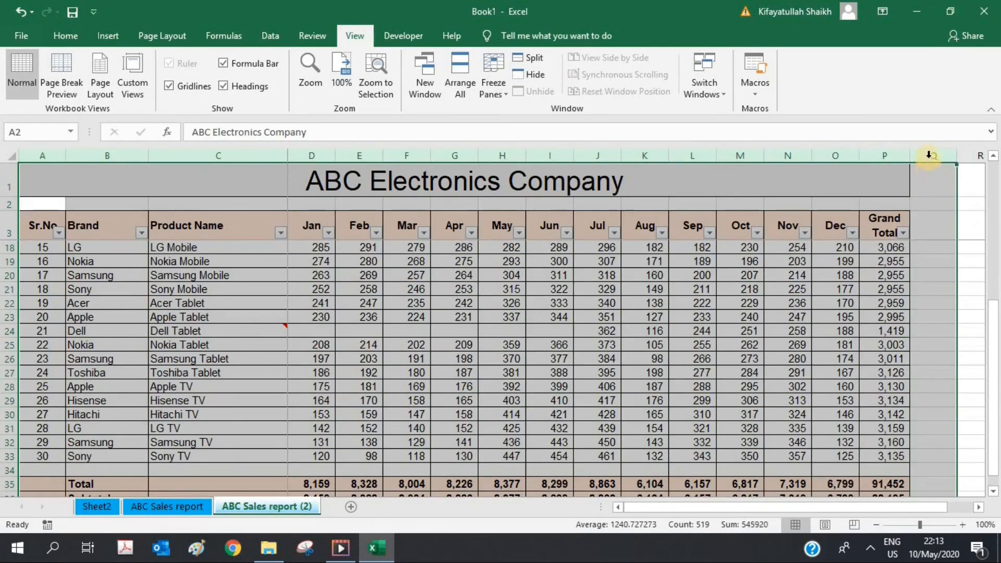
{"action": "right_click", "coordinate": [928, 155]}
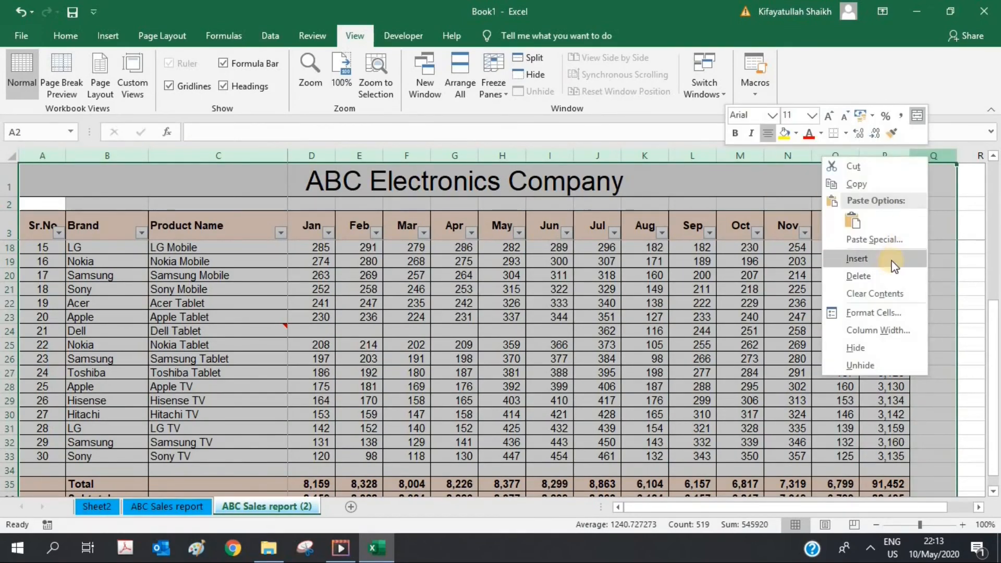
{"action": "left_click", "coordinate": [888, 275]}
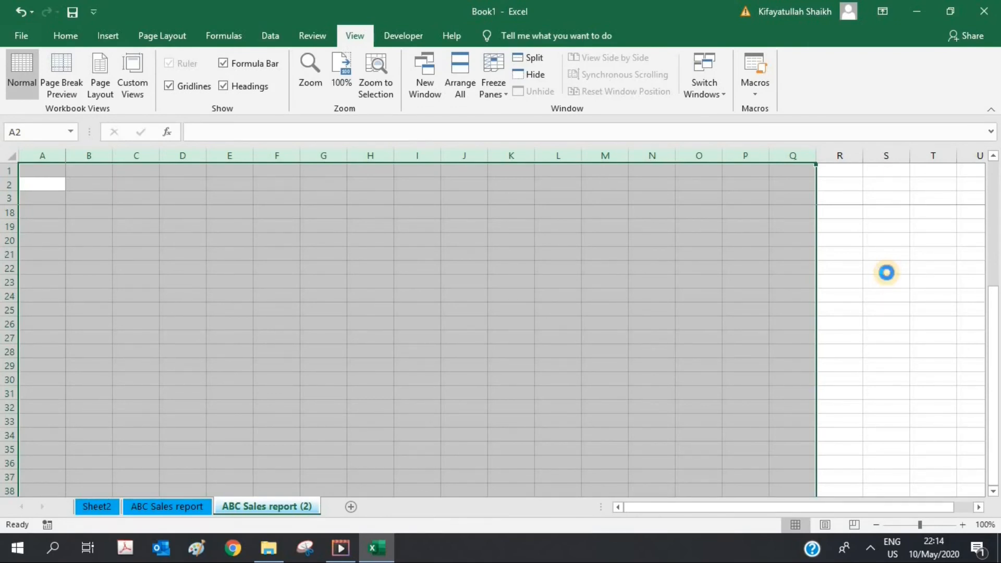
{"action": "key", "text": "ctrl+z"}
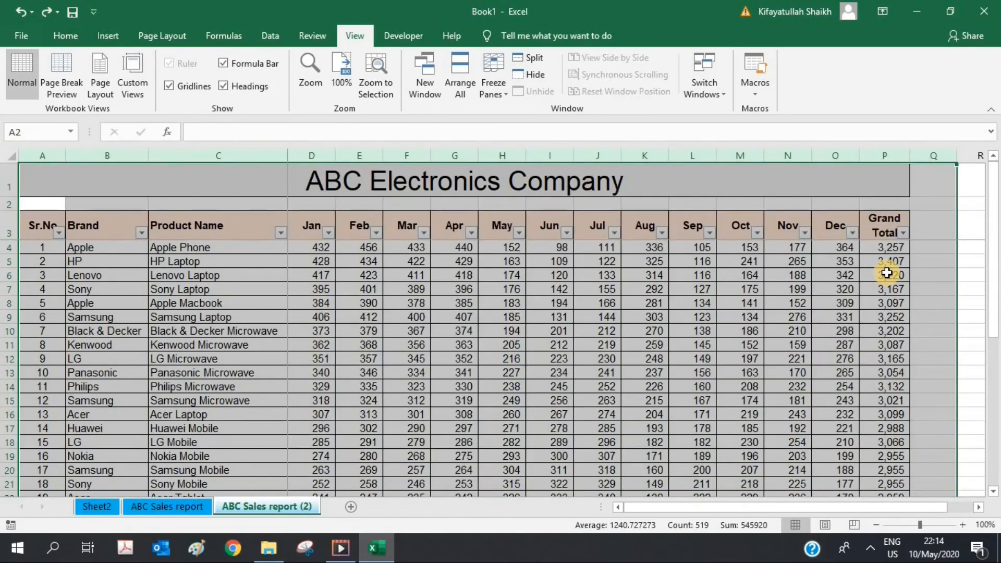
{"action": "left_click", "coordinate": [887, 272]}
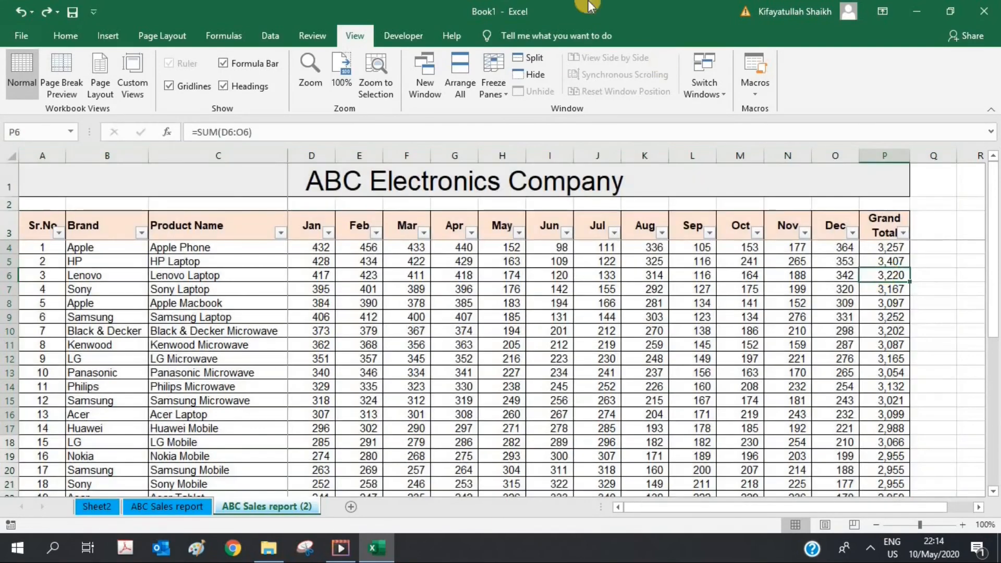
{"action": "left_click", "coordinate": [55, 36]}
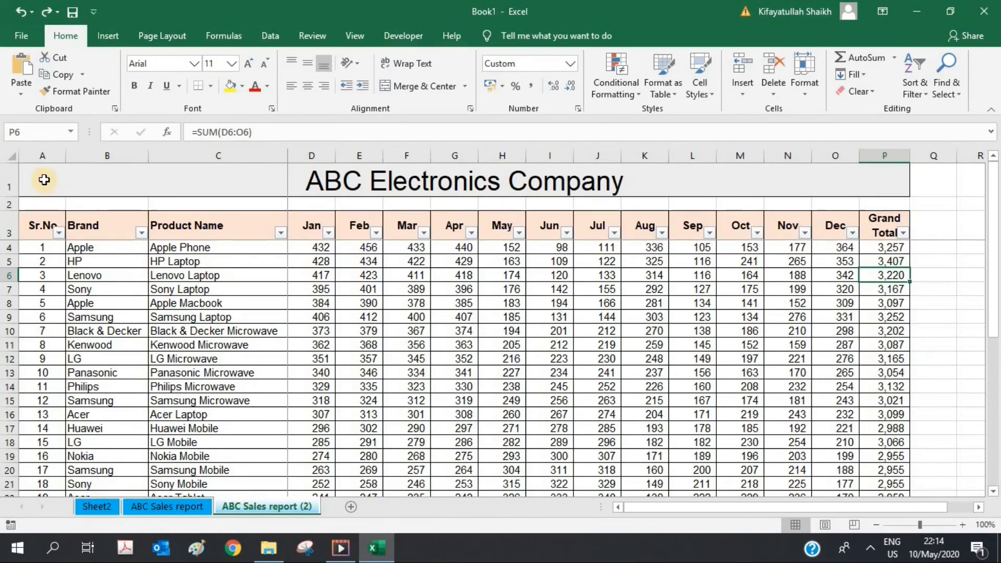
{"action": "left_click_drag", "start_coordinate": [43, 180], "coordinate": [727, 276]}
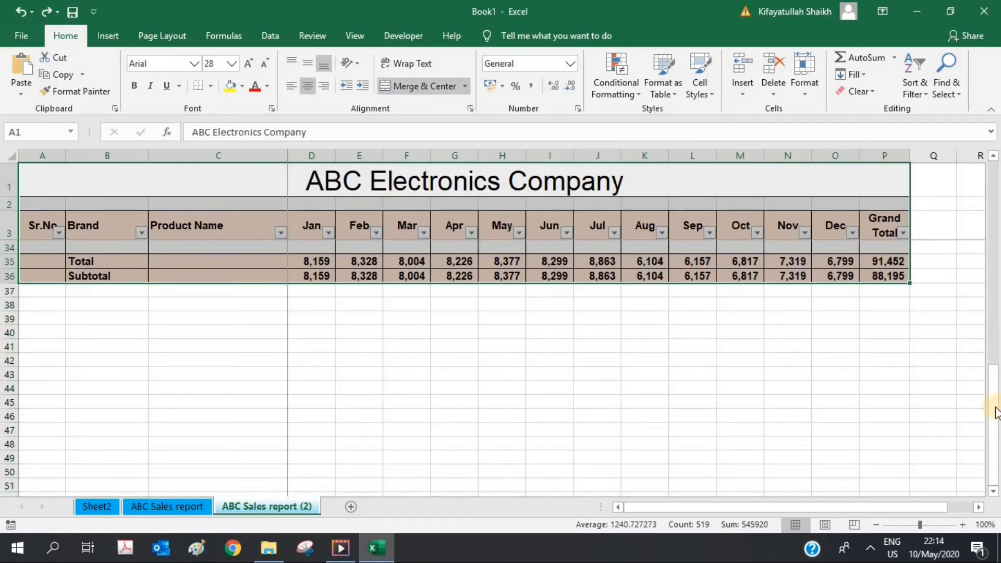
{"action": "left_click_drag", "start_coordinate": [994, 411], "coordinate": [994, 238]}
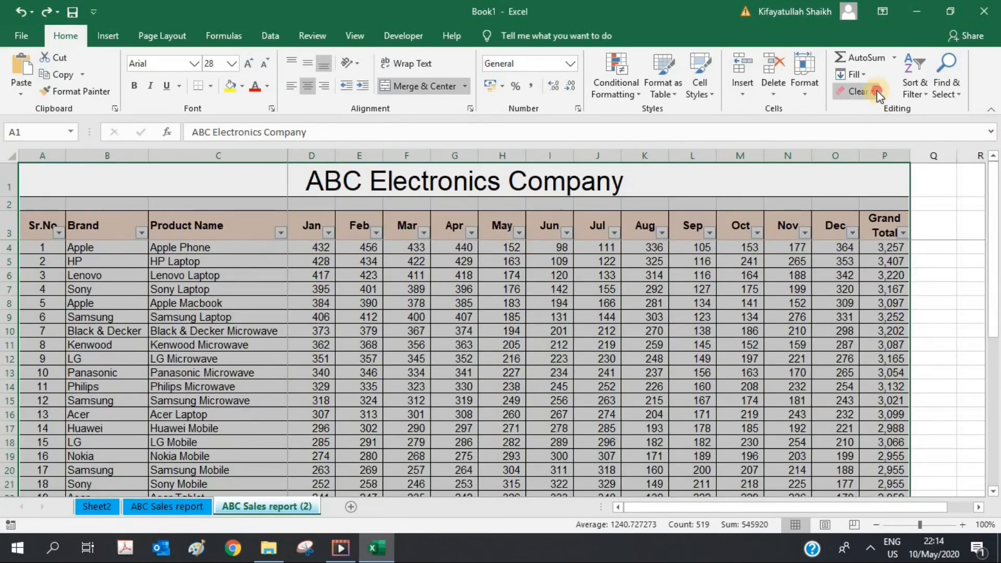
{"action": "left_click", "coordinate": [879, 96]}
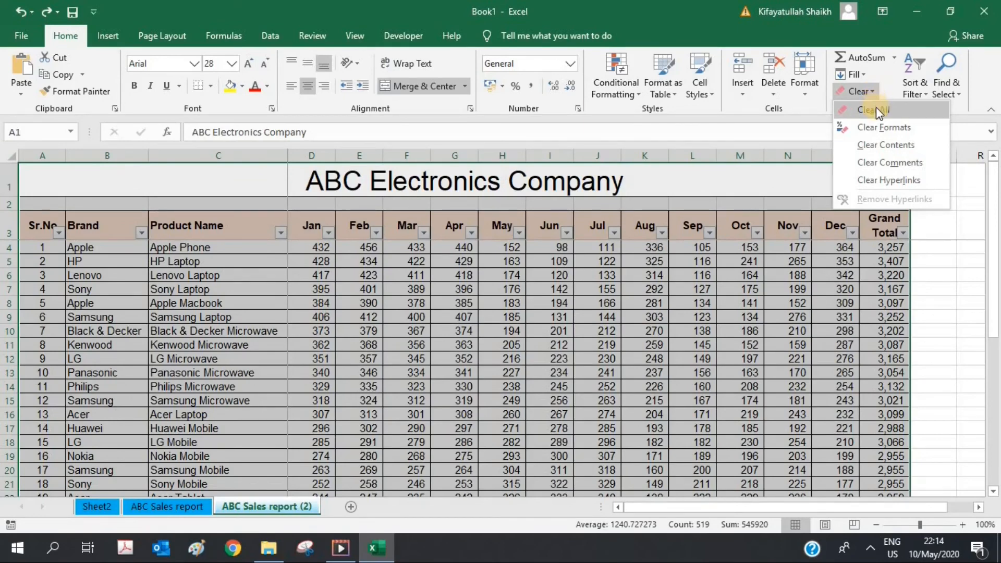
{"action": "left_click", "coordinate": [876, 108]}
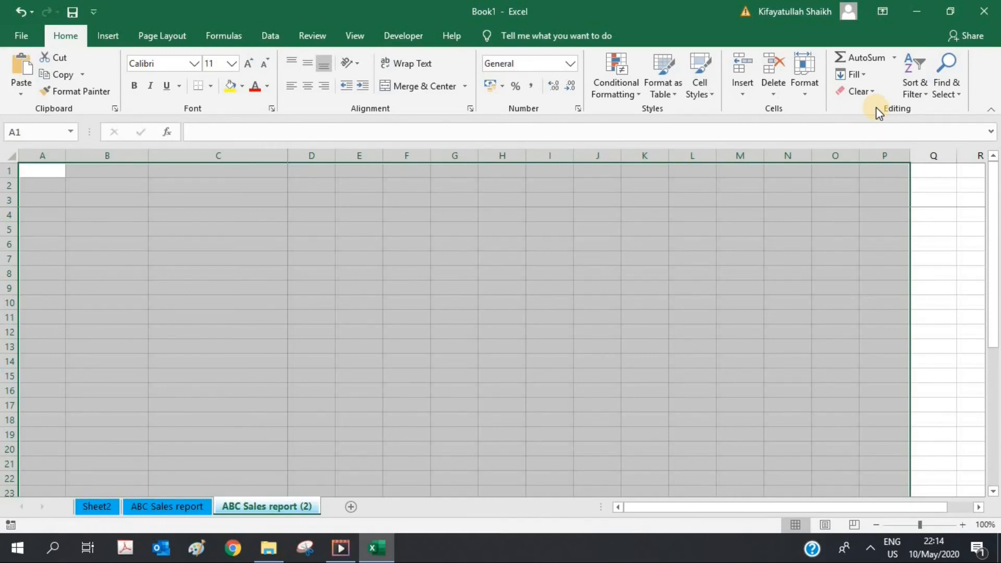
{"action": "key", "text": "ctrl+z"}
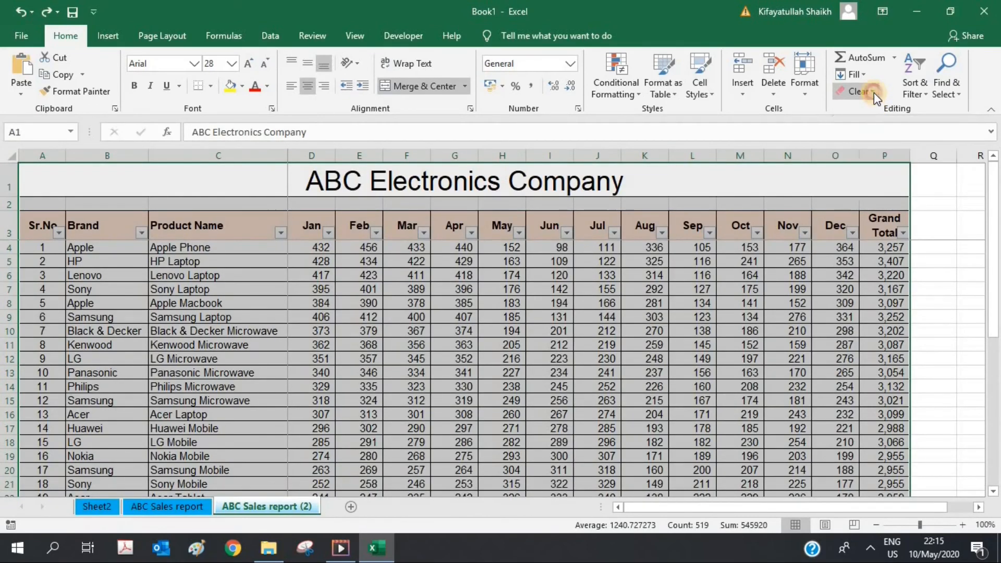
{"action": "left_click", "coordinate": [873, 93]}
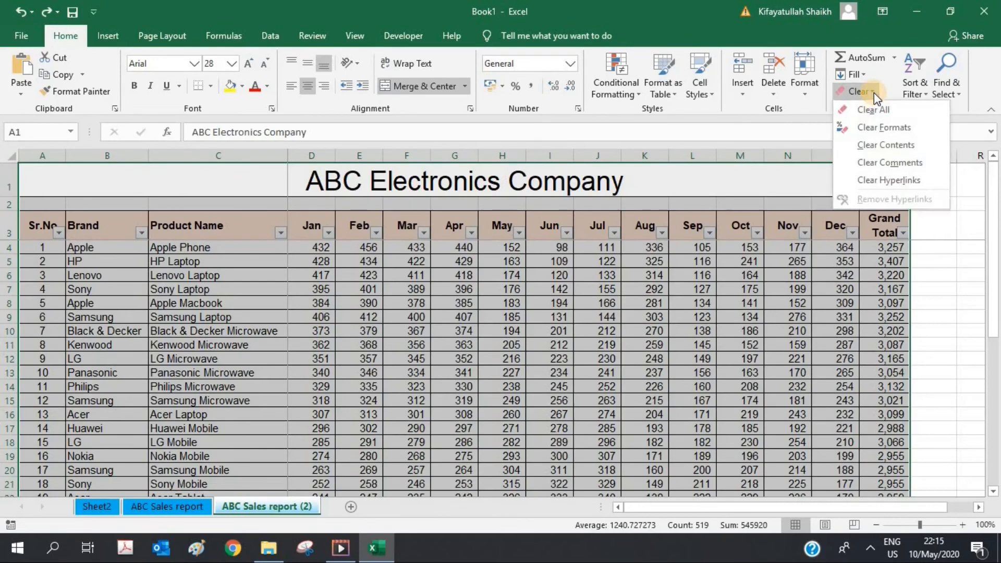
{"action": "left_click", "coordinate": [874, 128]}
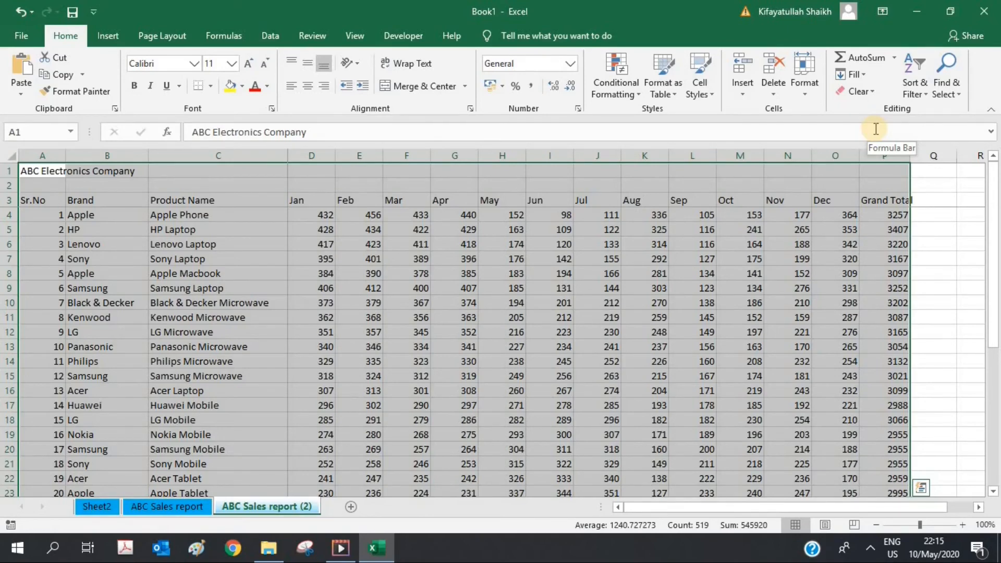
{"action": "key", "text": "ctrl+z"}
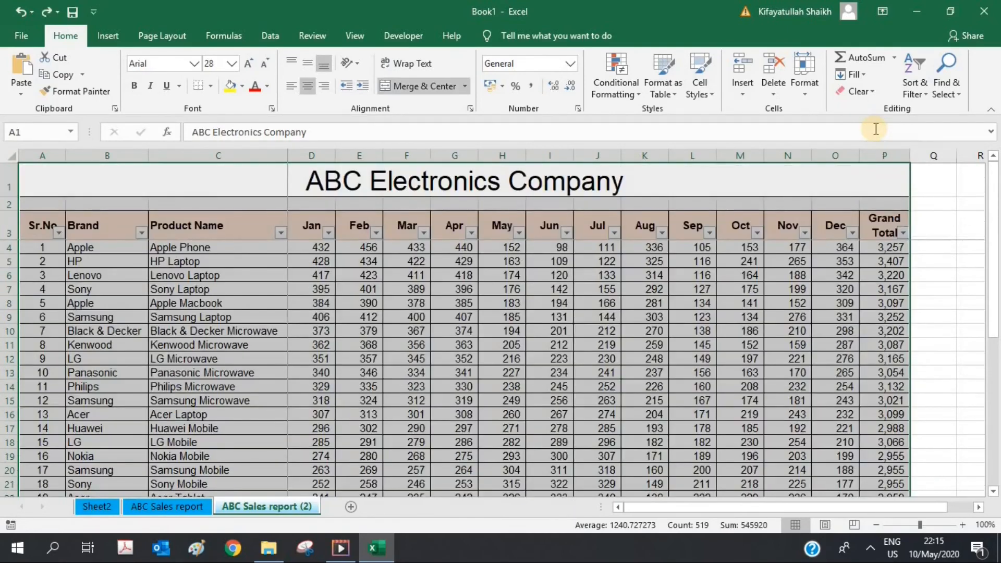
{"action": "left_click", "coordinate": [875, 93]}
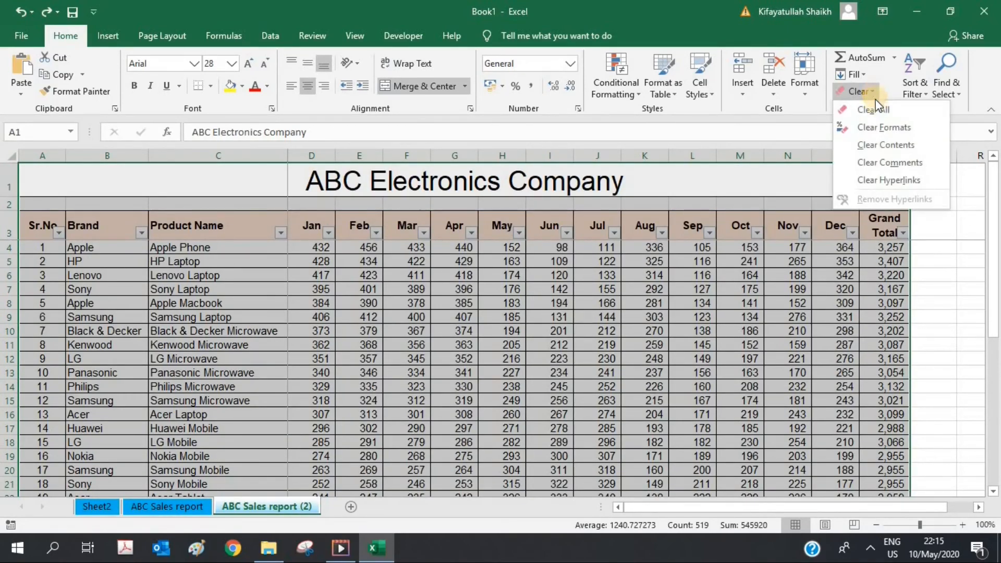
{"action": "left_click", "coordinate": [877, 144]}
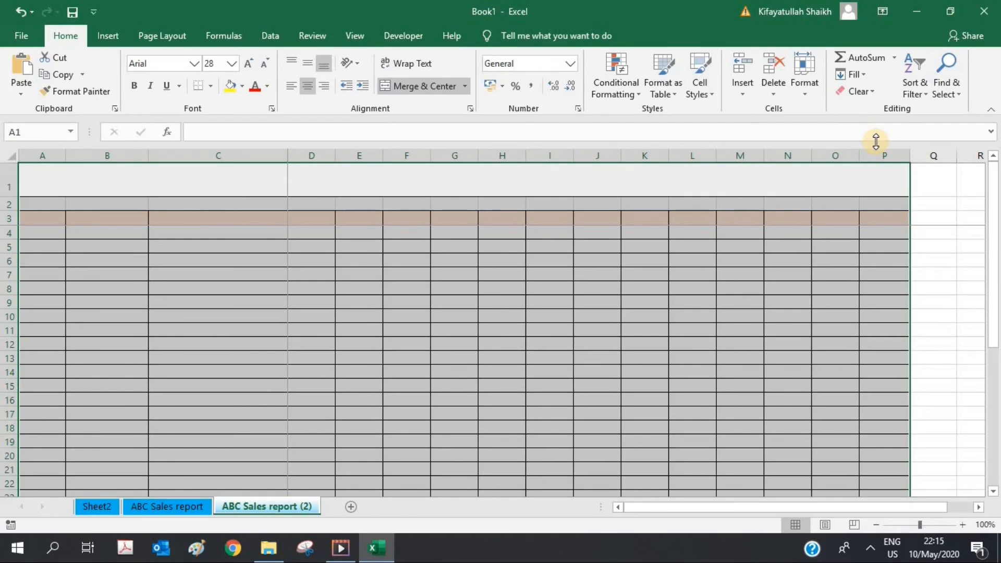
{"action": "key", "text": "ctrl+z"}
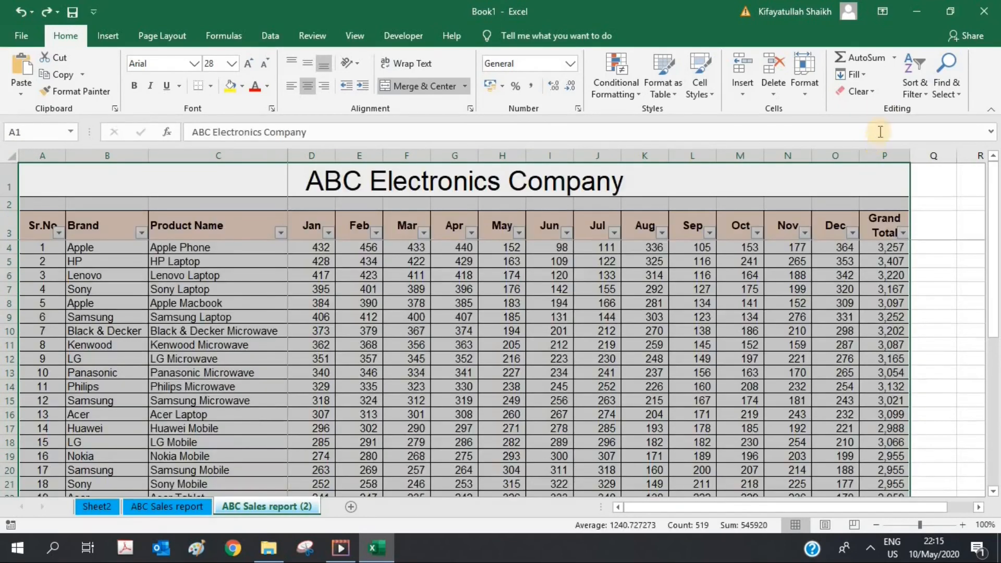
{"action": "left_click", "coordinate": [874, 92]}
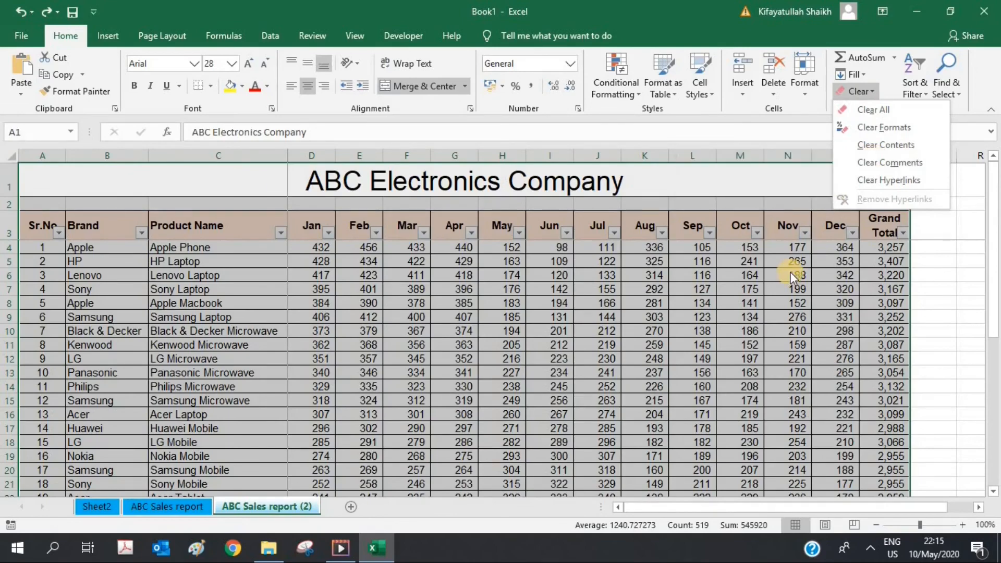
{"action": "left_click_drag", "start_coordinate": [994, 197], "coordinate": [997, 274]}
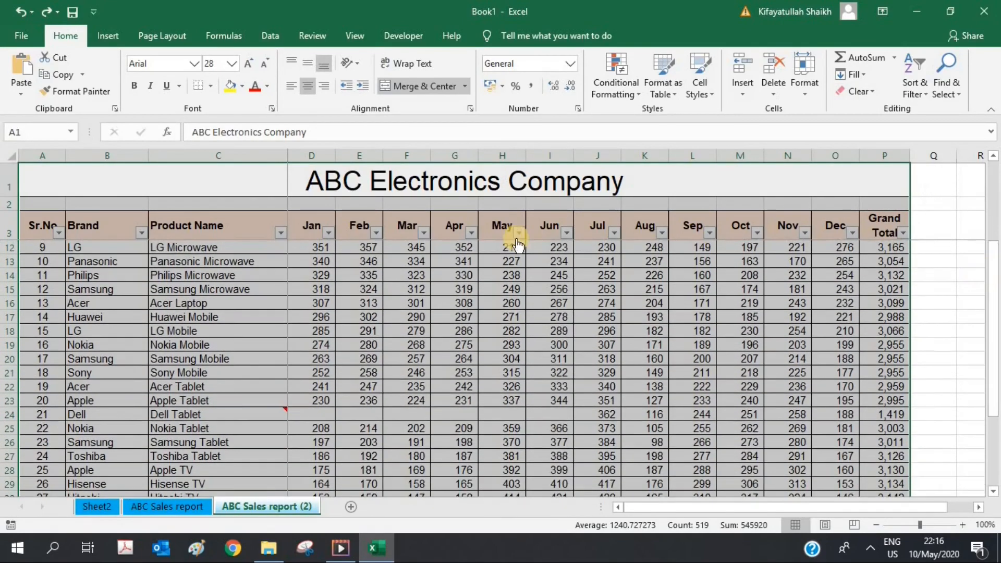
Step: Remove the comment from Dell Tablet cell C24, deleting it again after an undo
{"action": "left_click", "coordinate": [245, 417]}
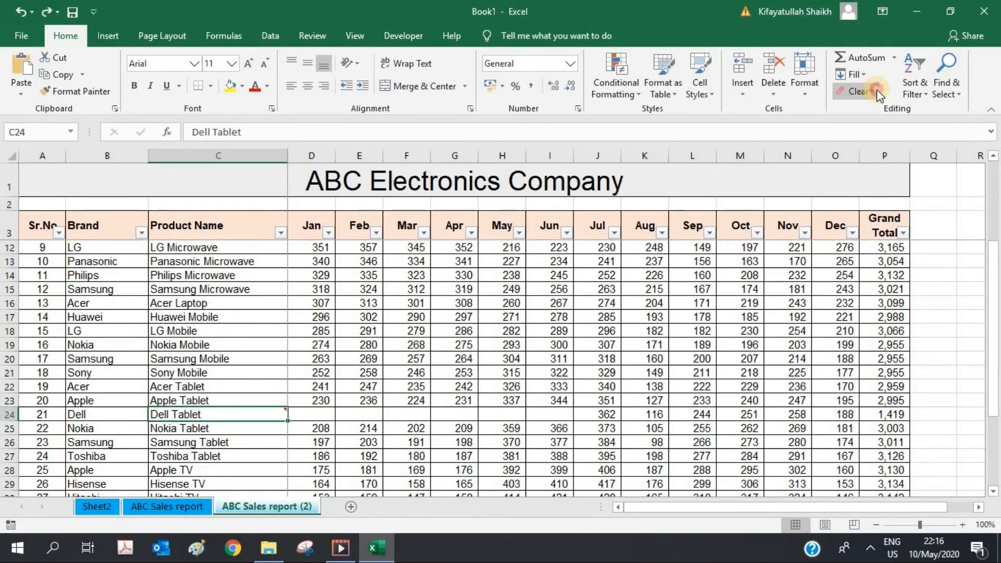
{"action": "left_click", "coordinate": [877, 93]}
{"action": "left_click", "coordinate": [868, 161]}
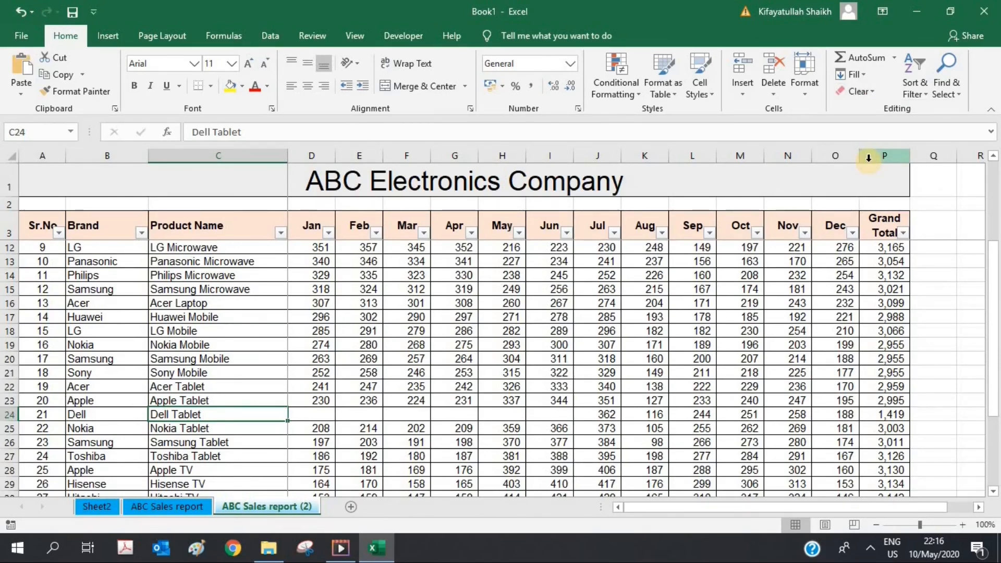
{"action": "right_click", "coordinate": [255, 416]}
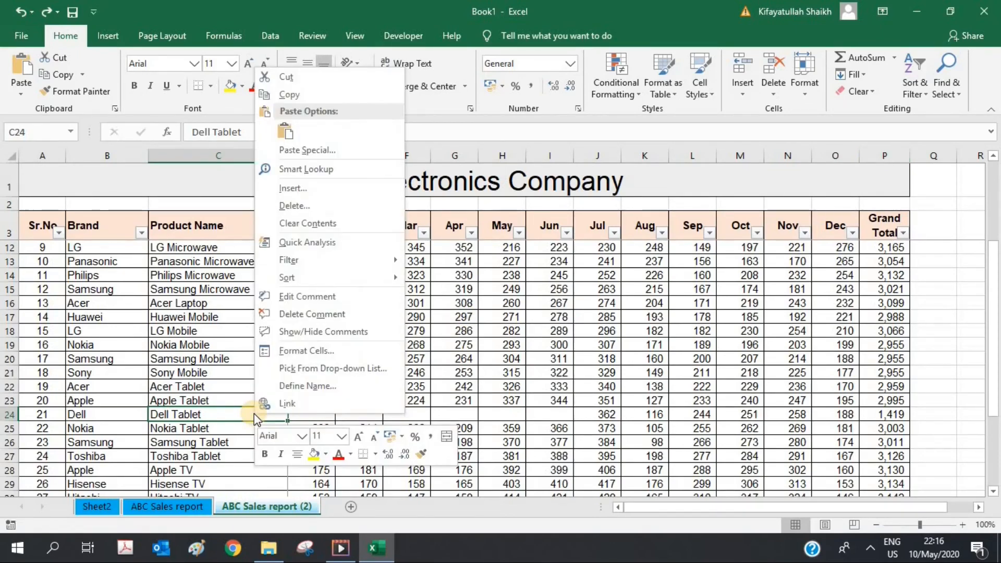
{"action": "left_click", "coordinate": [313, 314]}
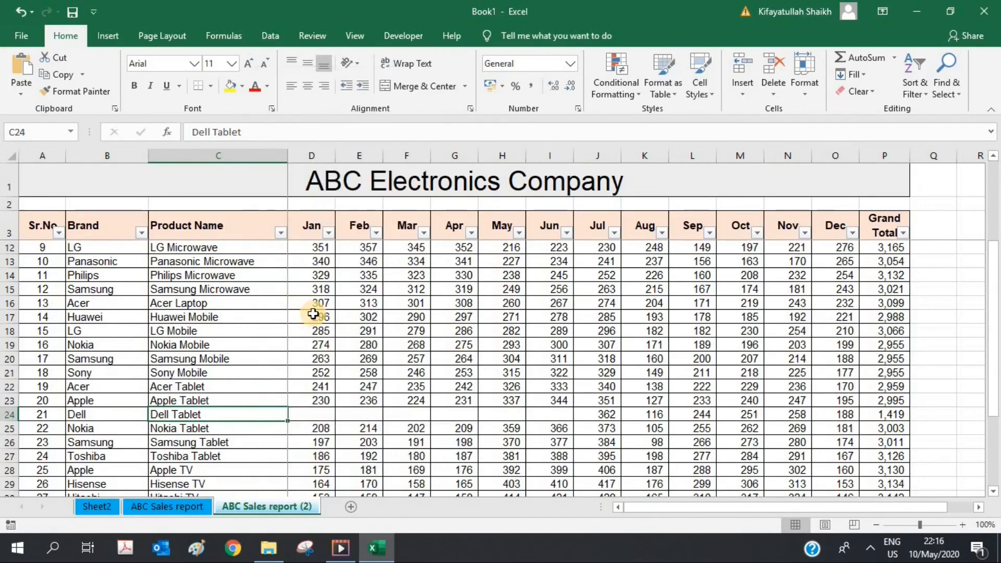
{"action": "key", "text": "ctrl+z"}
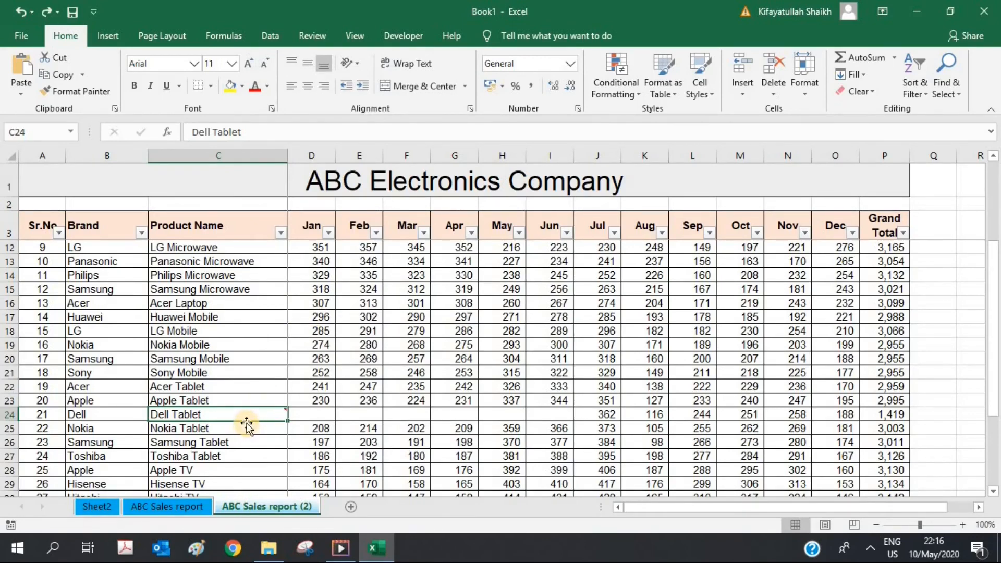
{"action": "right_click", "coordinate": [249, 417]}
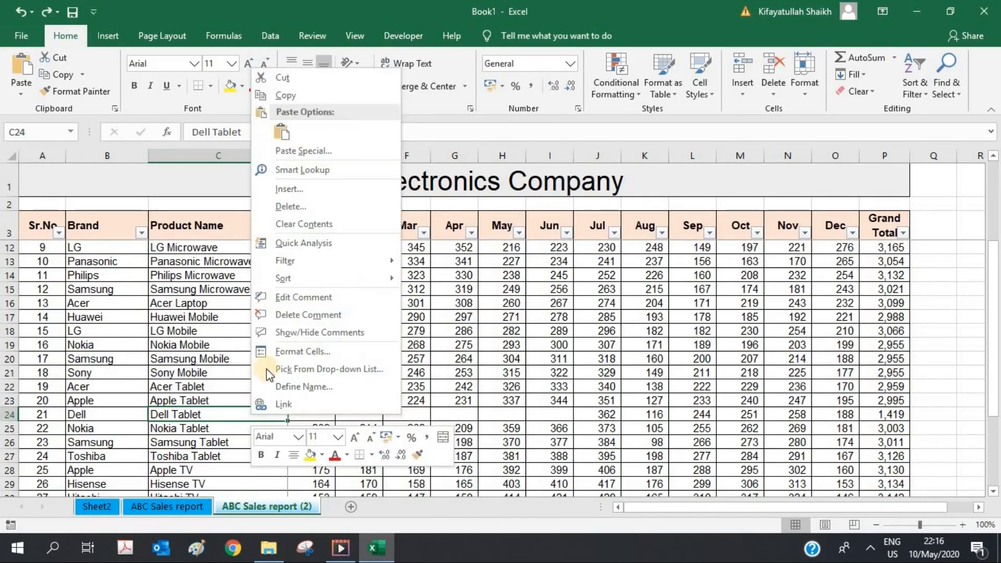
{"action": "left_click", "coordinate": [297, 315]}
Step: Return to the Product Name header at the top of the column
{"action": "left_click", "coordinate": [211, 345]}
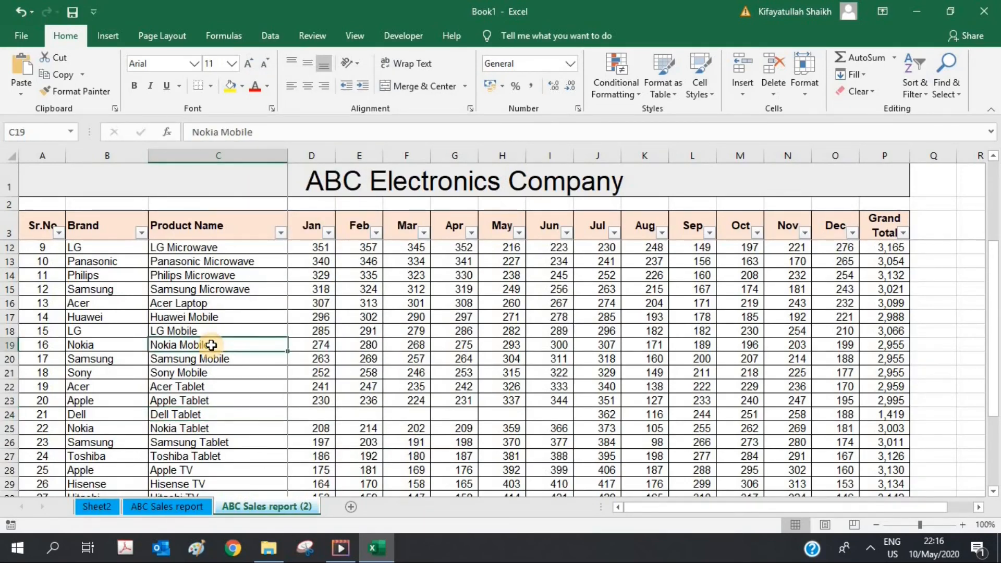
{"action": "key", "text": "ctrl+Up"}
{"action": "key", "text": "Down"}
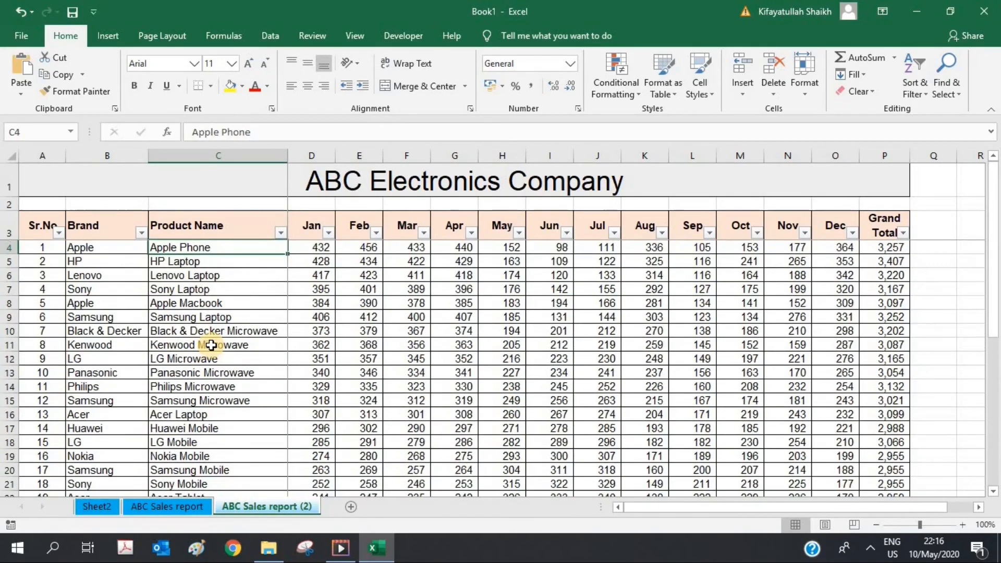
{"action": "key", "text": "Up"}
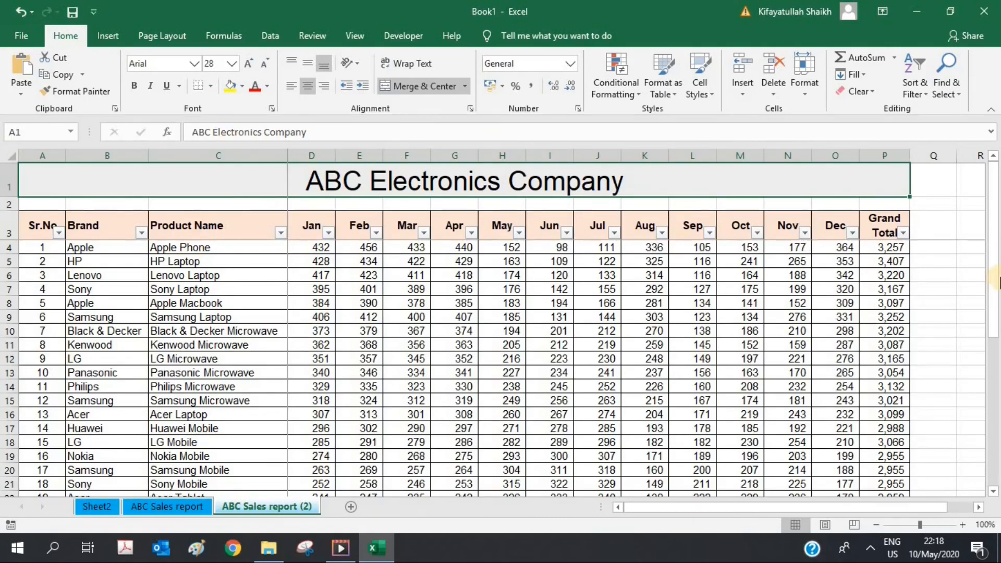
{"action": "mouse_move", "coordinate": [994, 277]}
{"action": "left_mouse_down"}
{"action": "mouse_move", "coordinate": [993, 302]}
{"action": "mouse_move", "coordinate": [994, 275]}
{"action": "left_mouse_up"}
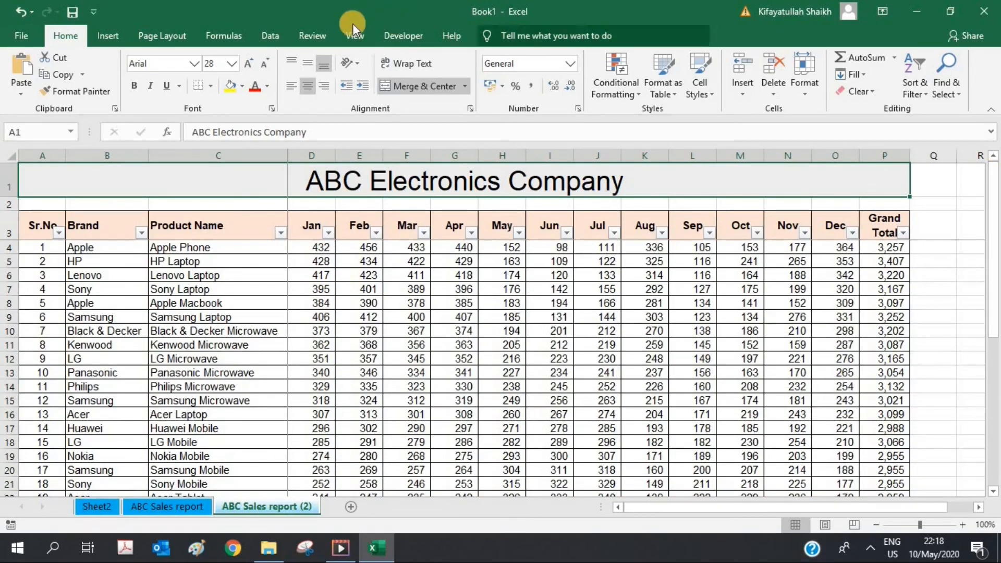
Step: Scale the sheet to fit on 1 page wide by 1 page tall in Page Setup
{"action": "left_click", "coordinate": [23, 33]}
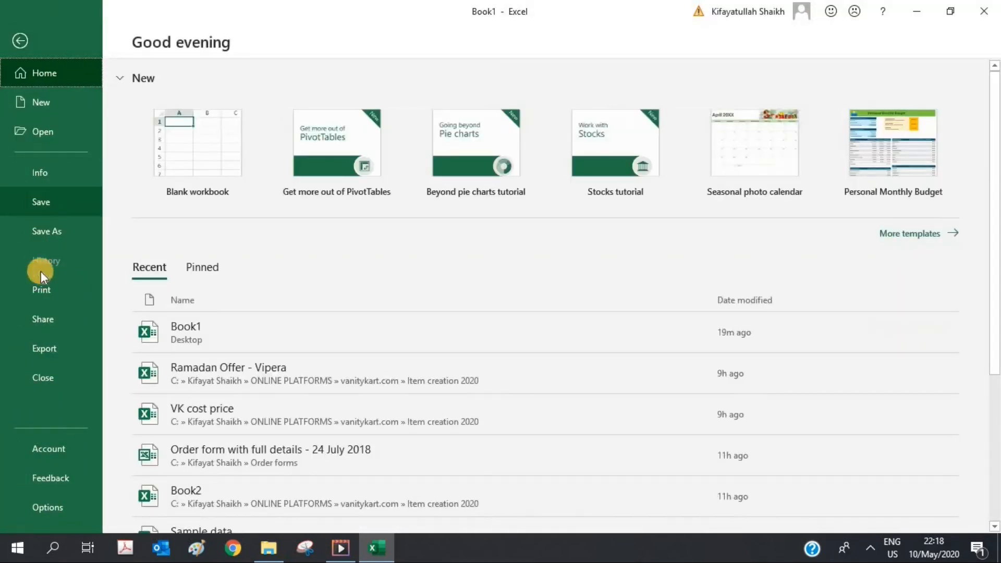
{"action": "left_click", "coordinate": [41, 289]}
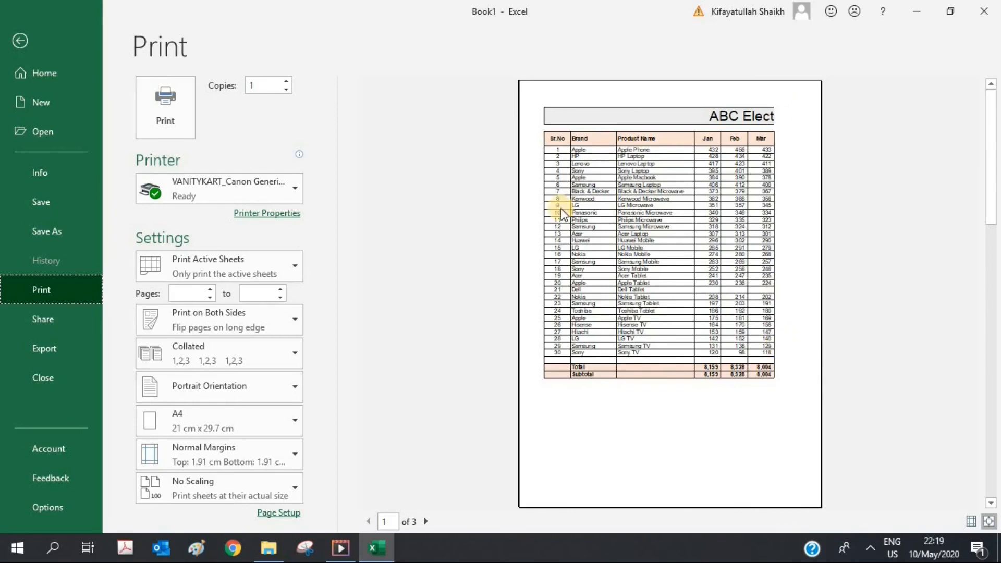
{"action": "left_click", "coordinate": [275, 514]}
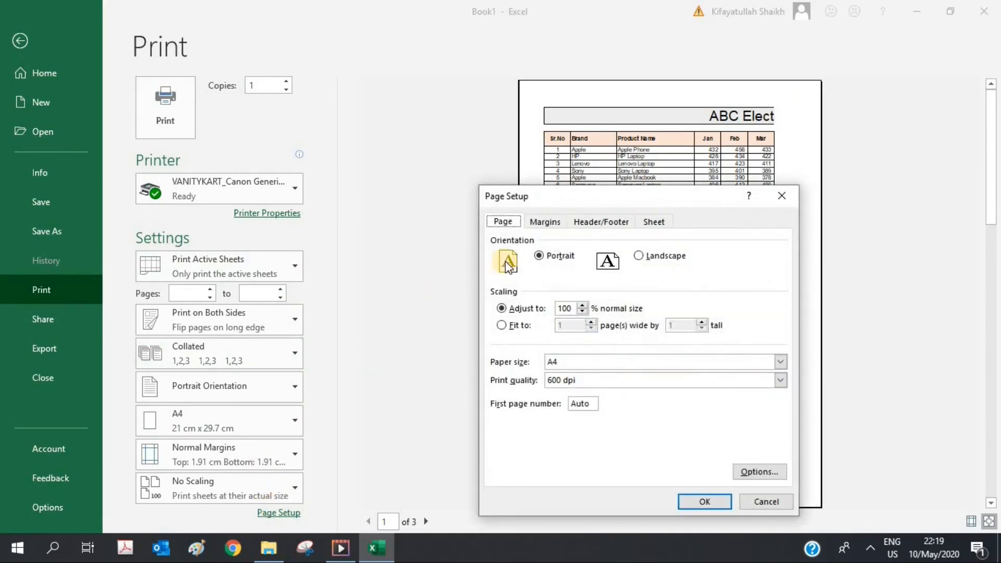
{"action": "left_click", "coordinate": [501, 326]}
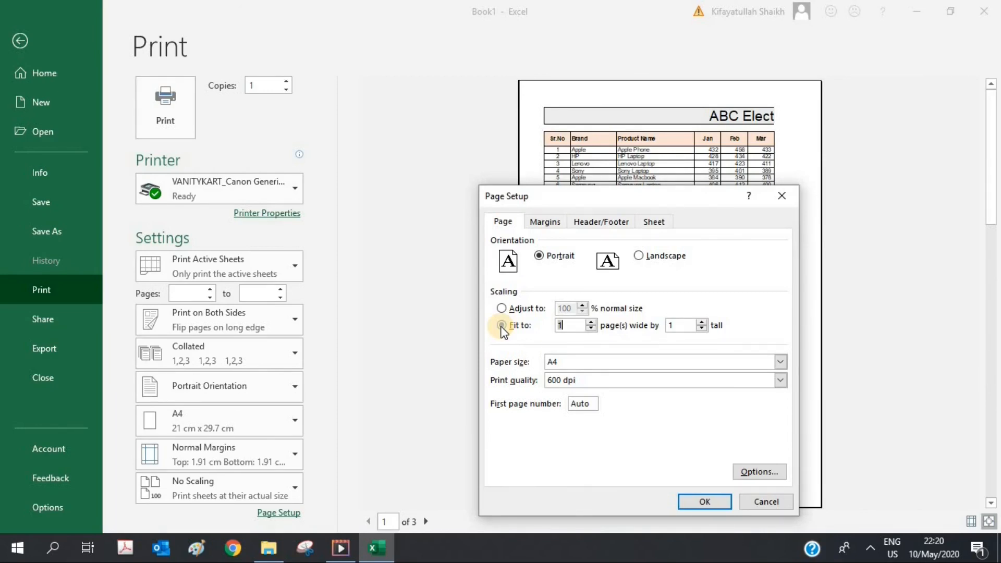
{"action": "left_click", "coordinate": [502, 325]}
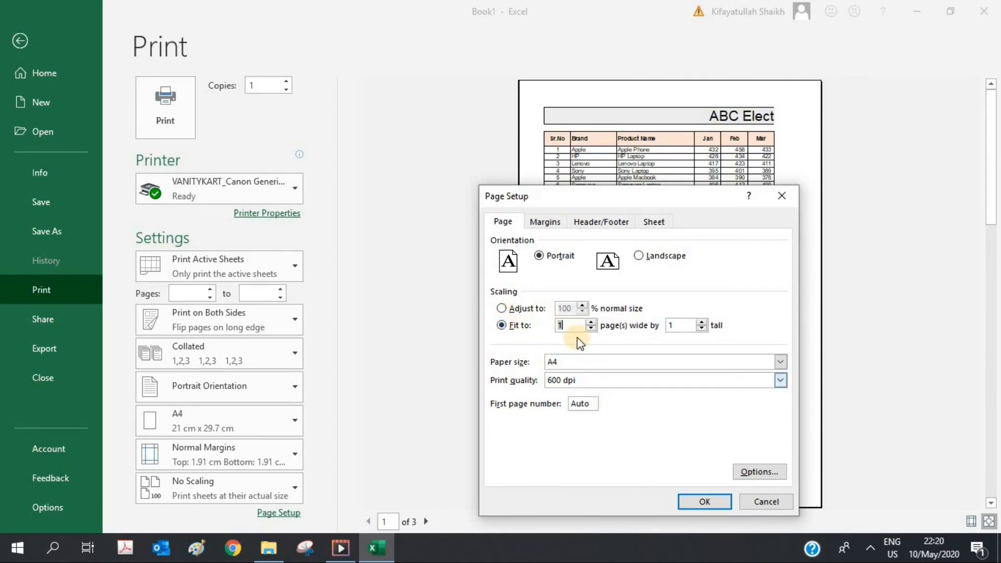
{"action": "left_click", "coordinate": [704, 503]}
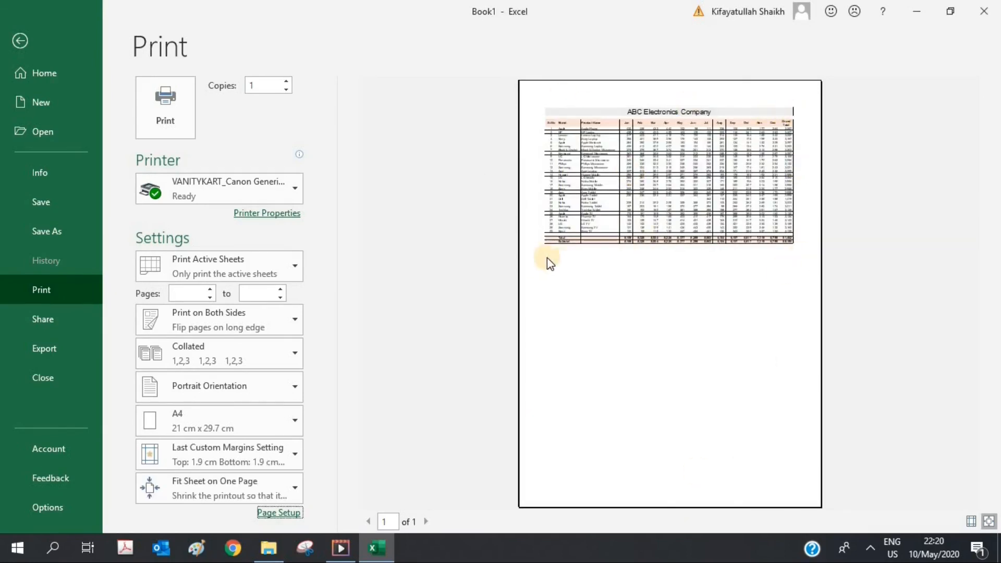
Step: Set the page orientation to landscape and return to the worksheet
{"action": "left_click", "coordinate": [278, 512]}
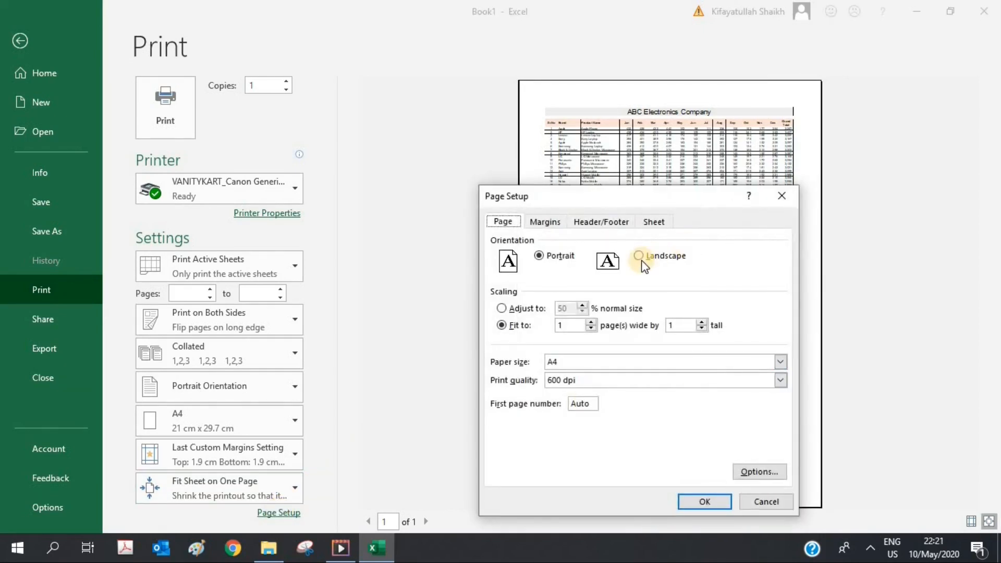
{"action": "left_click", "coordinate": [639, 255]}
{"action": "left_click", "coordinate": [539, 255]}
{"action": "left_click", "coordinate": [639, 256]}
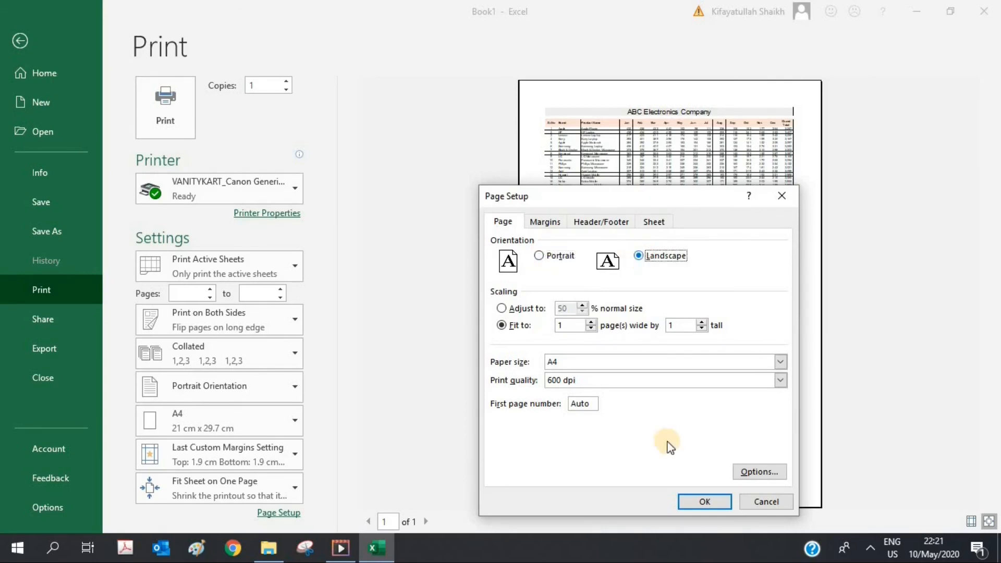
{"action": "left_click", "coordinate": [693, 500]}
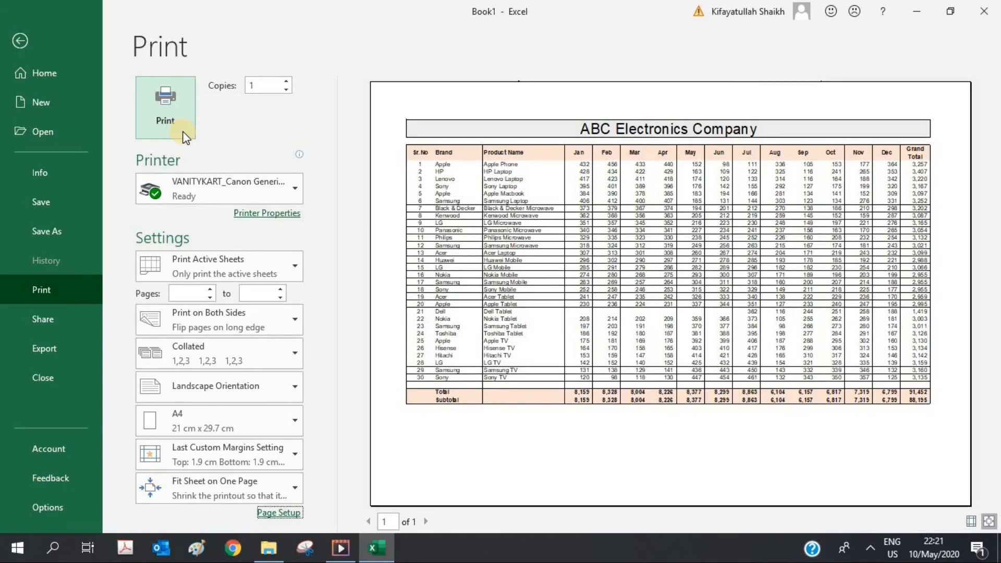
{"action": "left_click", "coordinate": [287, 82]}
{"action": "left_click", "coordinate": [286, 90]}
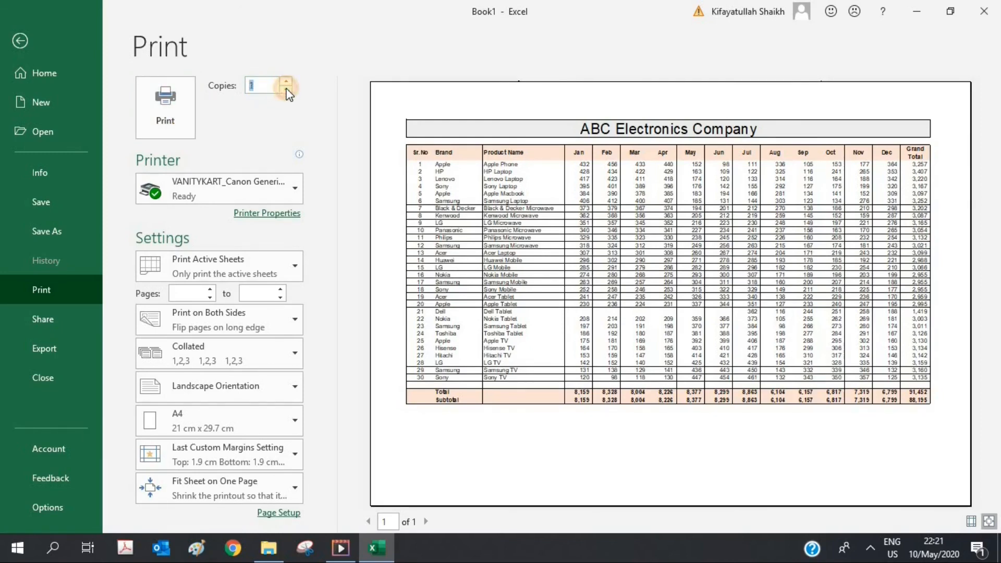
{"action": "left_click", "coordinate": [20, 44]}
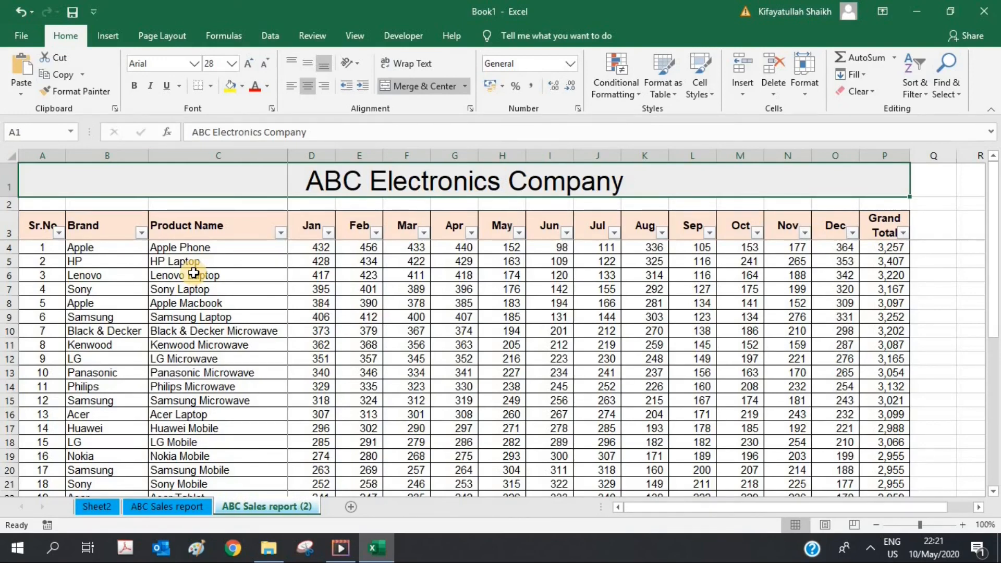
Step: Save the workbook to the Desktop with Save As under the name 'ABC Sales report'
{"action": "left_click", "coordinate": [22, 35]}
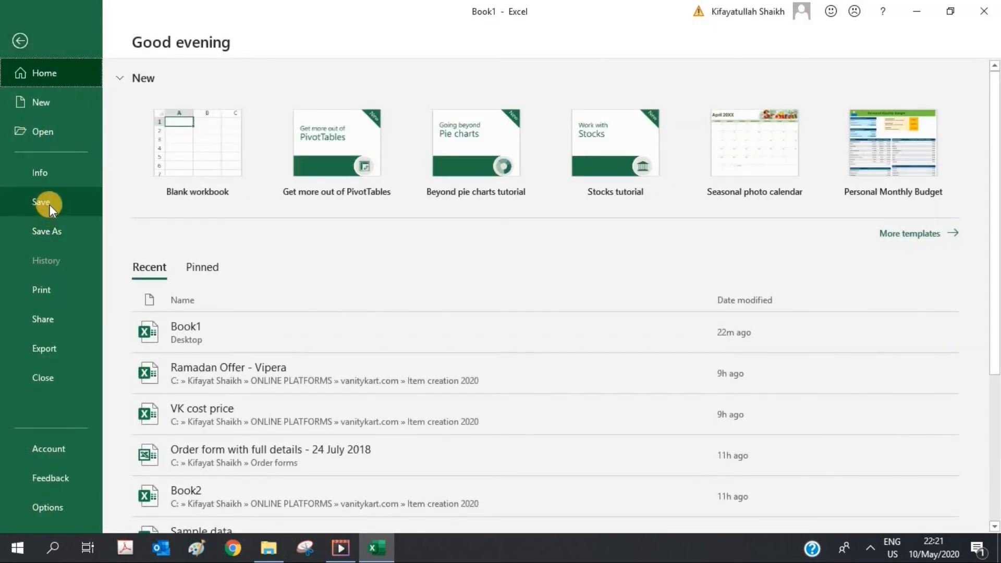
{"action": "left_click", "coordinate": [49, 226]}
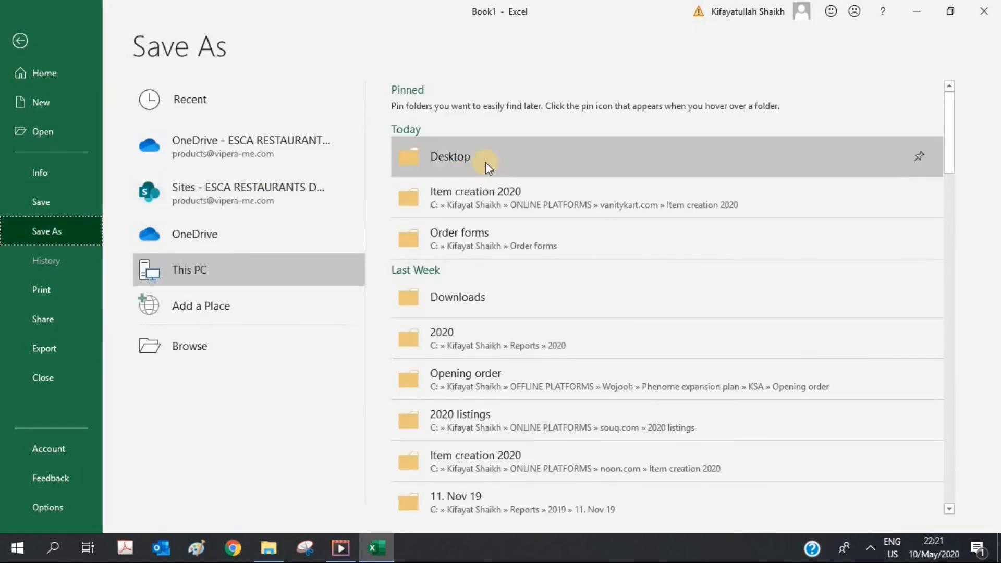
{"action": "left_click", "coordinate": [484, 161]}
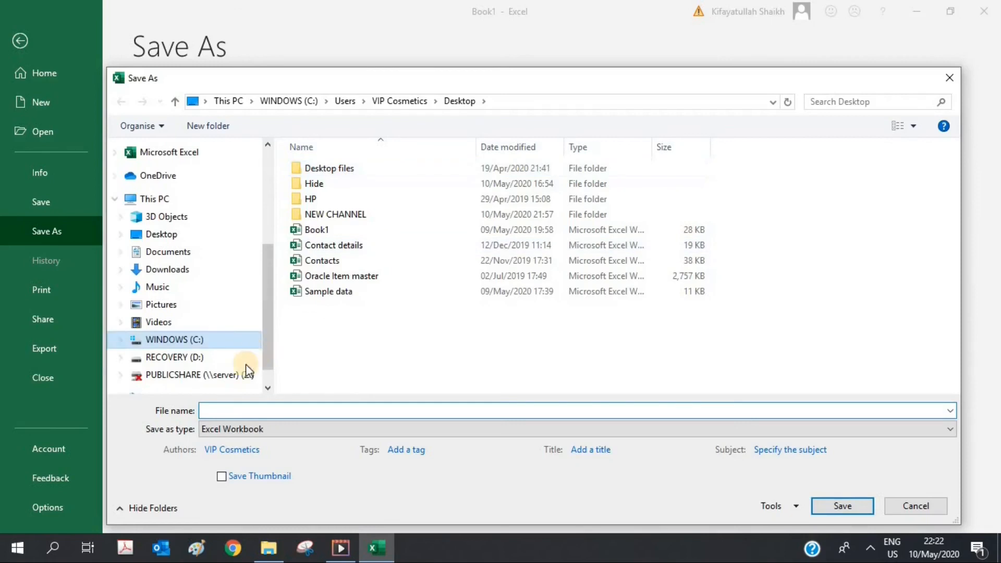
{"action": "left_click", "coordinate": [224, 408]}
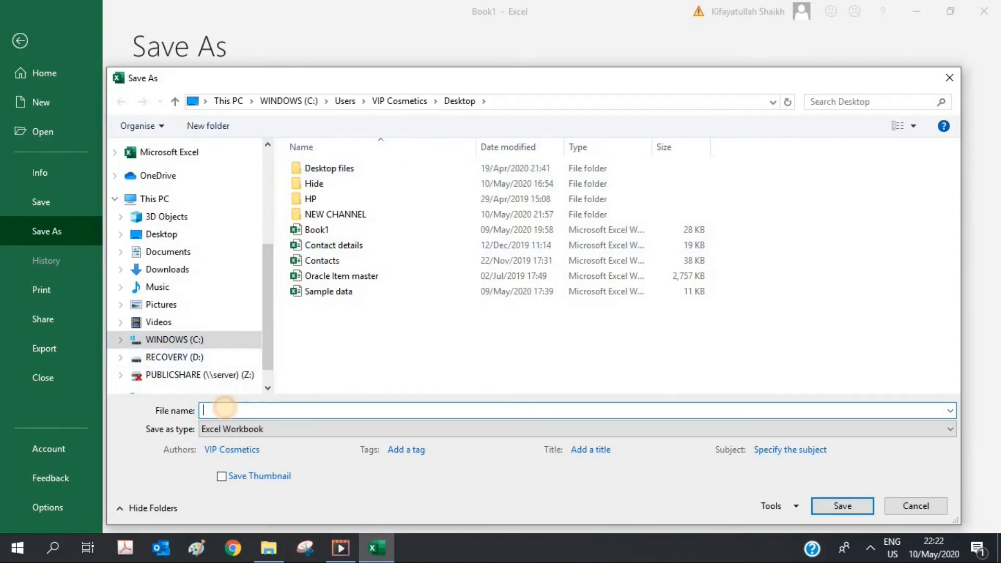
{"action": "type", "text": "ABC Sales report"}
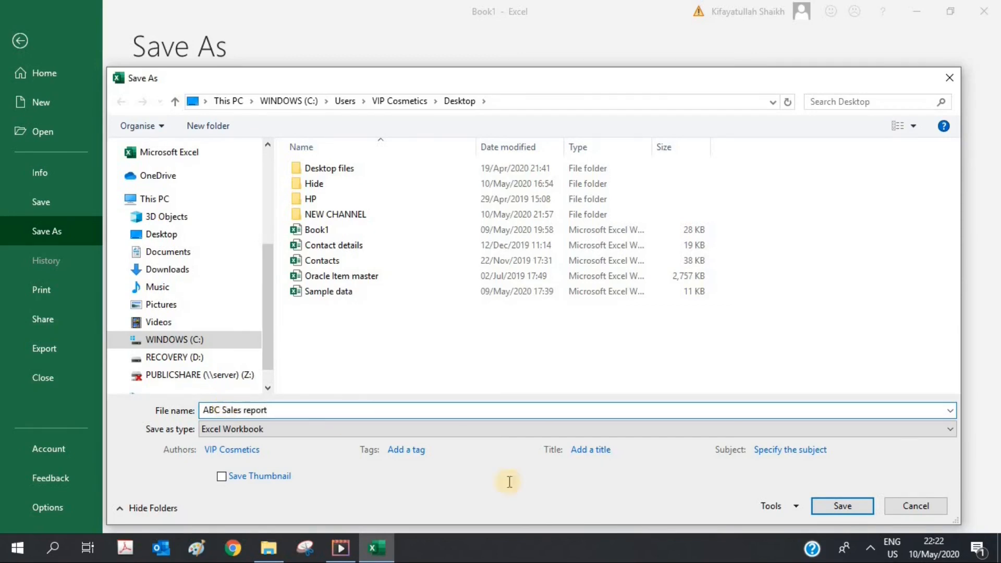
{"action": "left_click", "coordinate": [840, 507]}
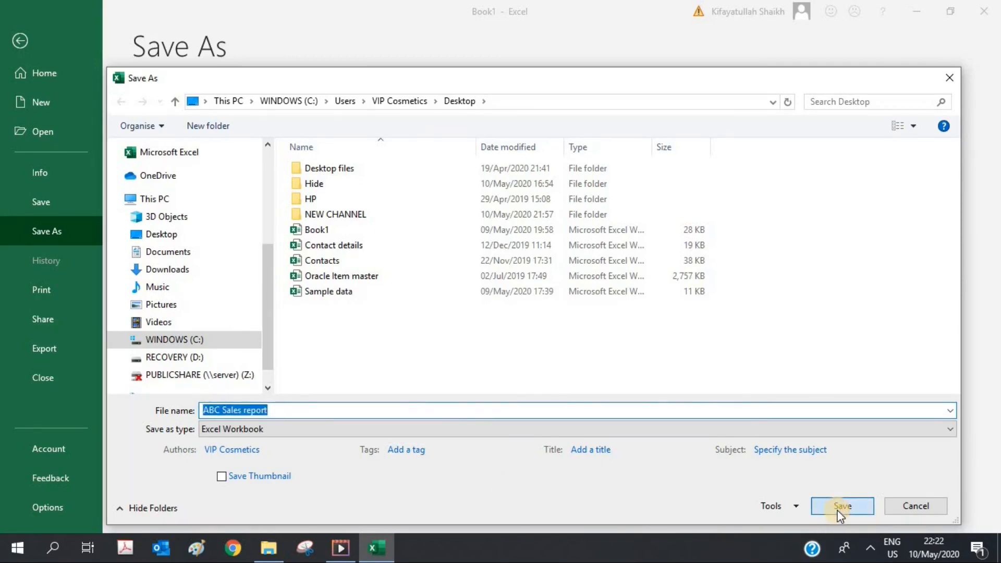